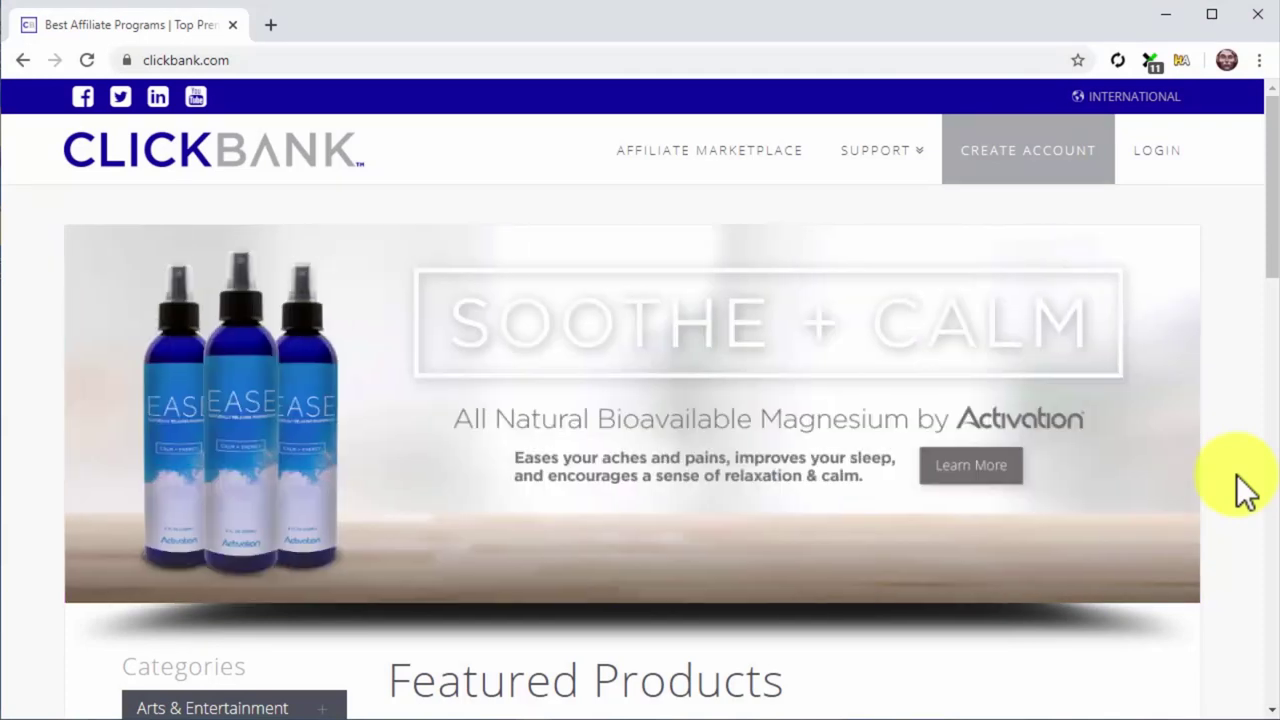
Step: Look over ClickBank's featured products and open its affiliate marketplace
scroll(1250, 480, down, 4)
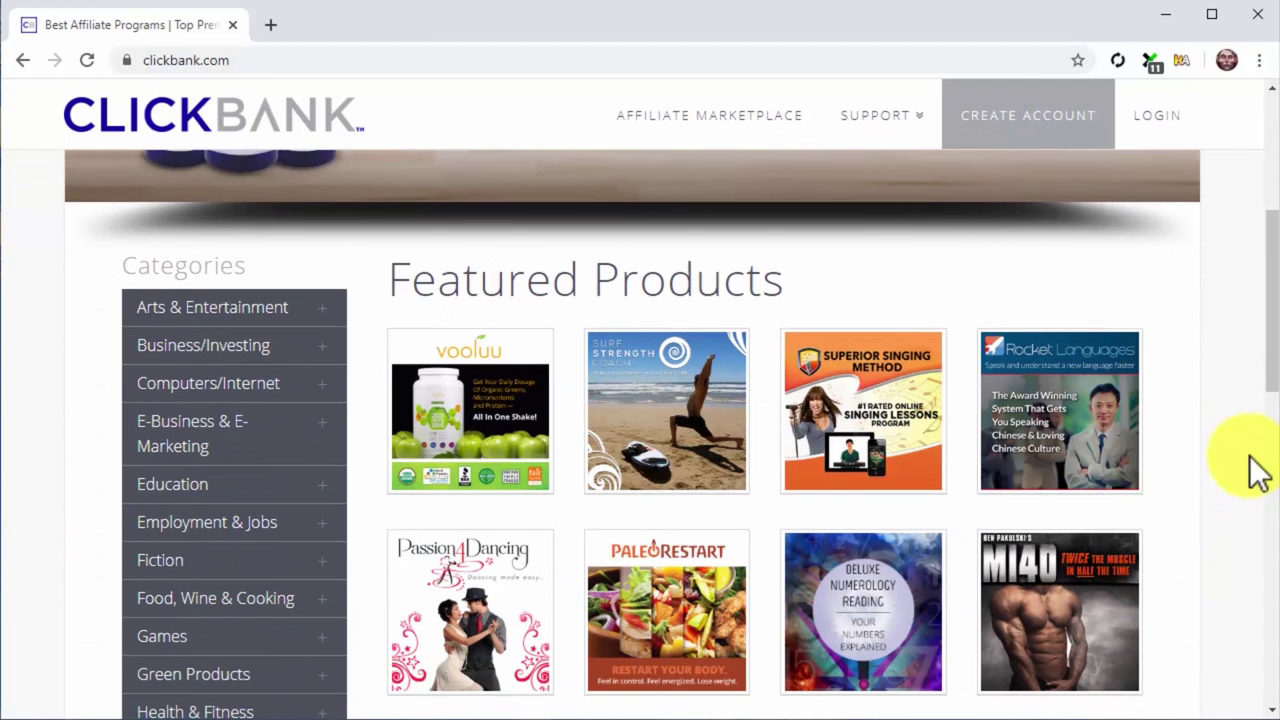
scroll(1256, 470, down, 1)
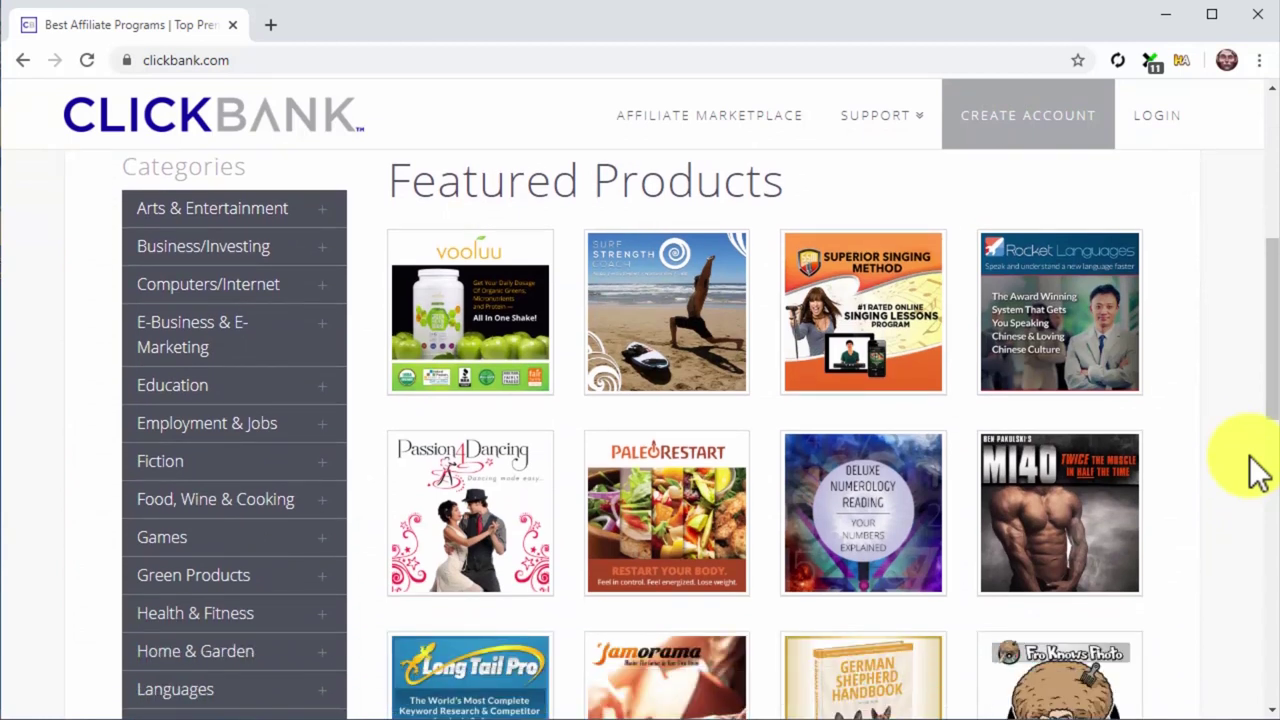
scroll(1256, 470, up, 1)
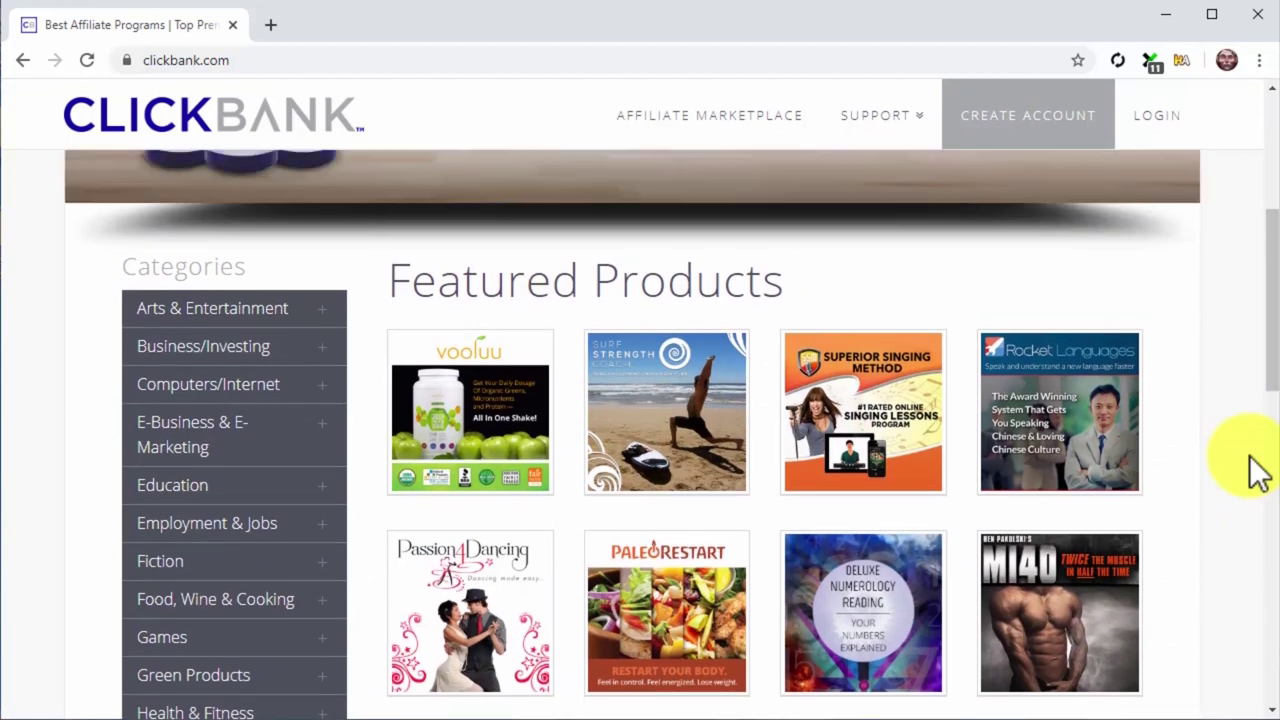
click(785, 140)
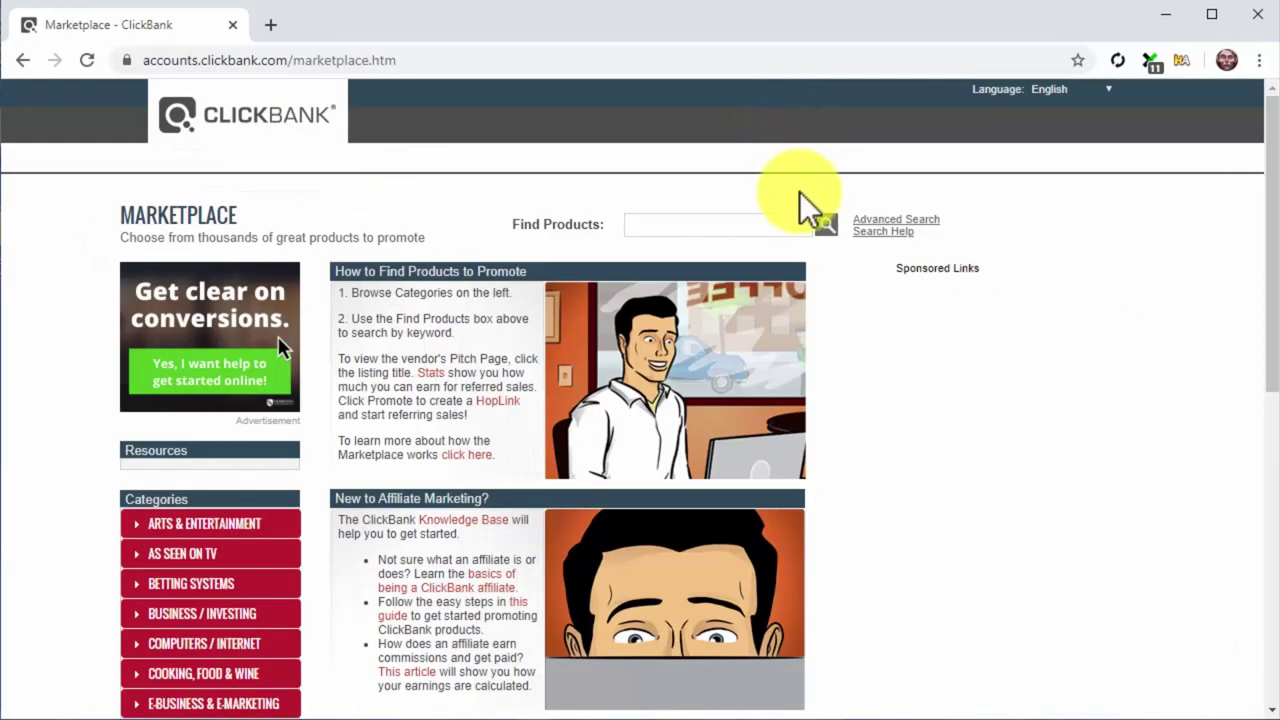
Step: List all marketplace products without a keyword and sort the results by Gravity to review the top offers
click(825, 225)
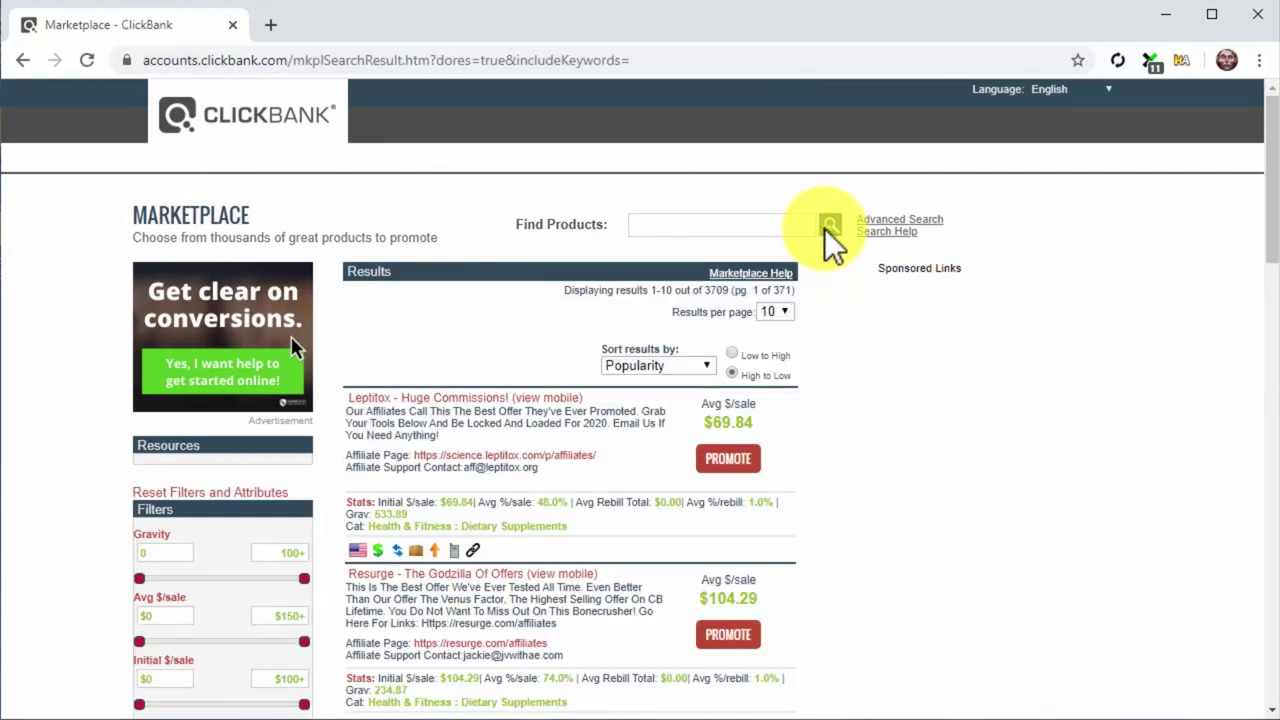
click(702, 366)
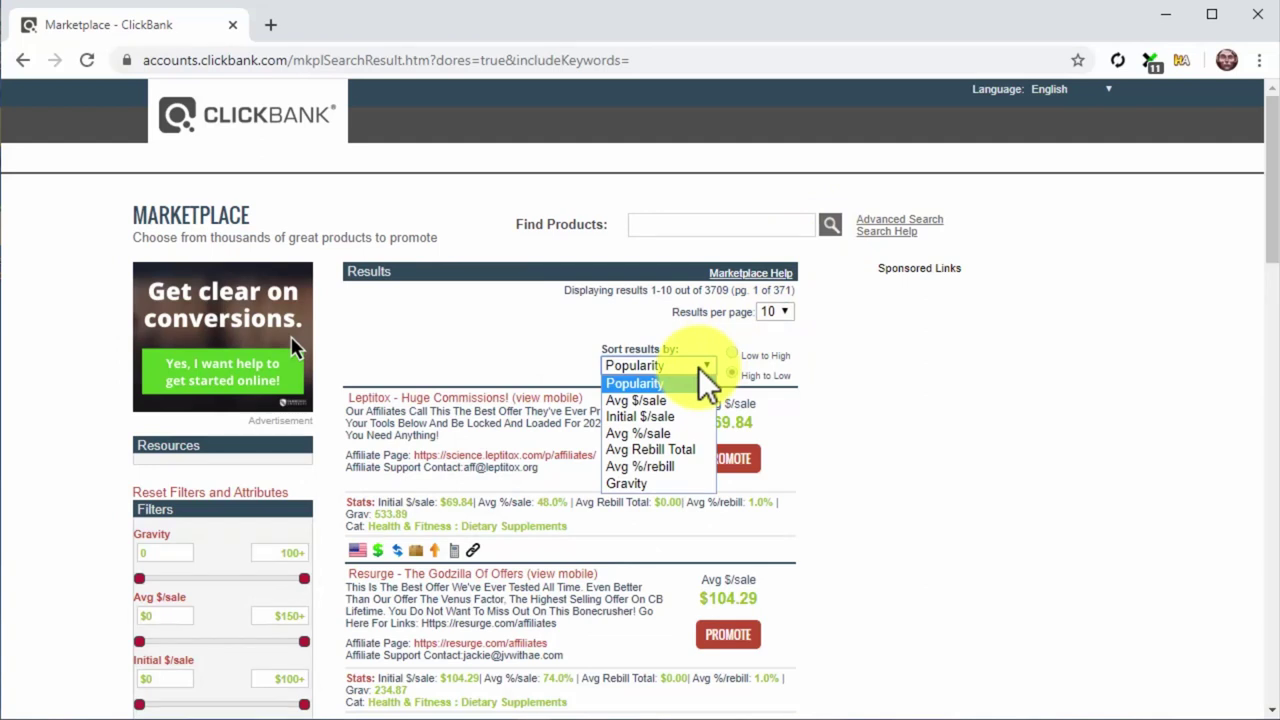
click(690, 481)
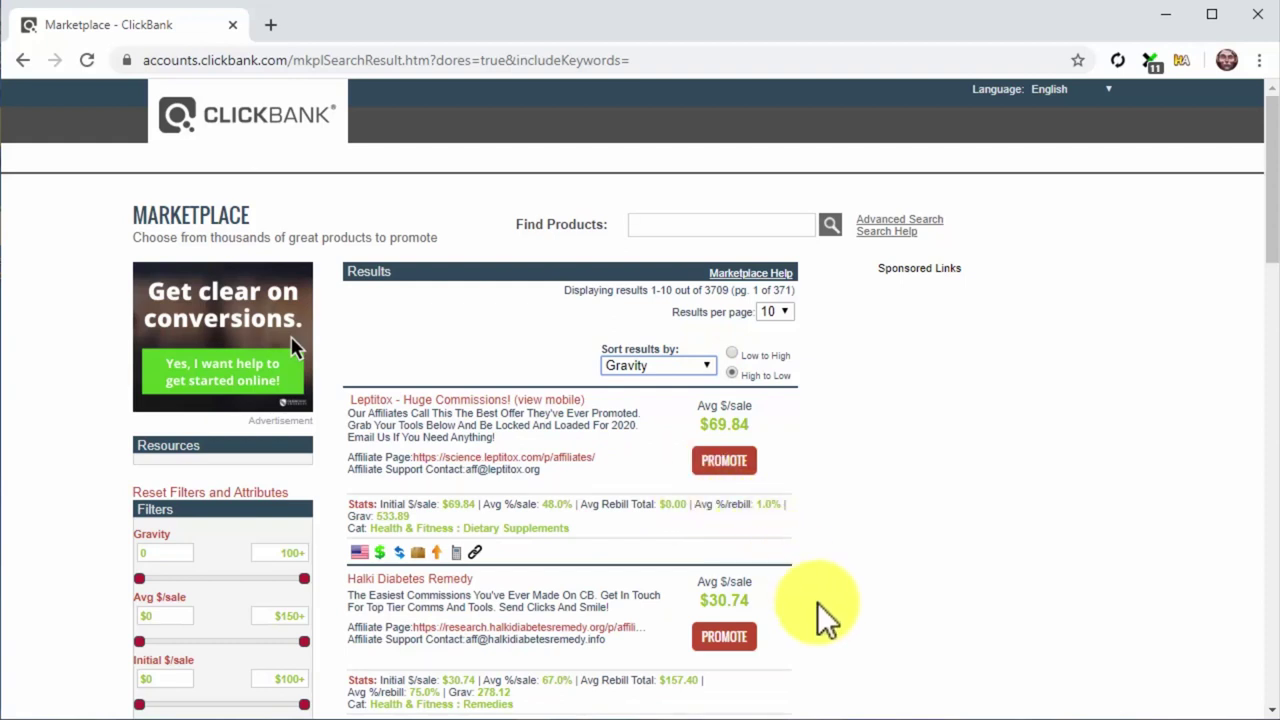
scroll(822, 615, down, 1)
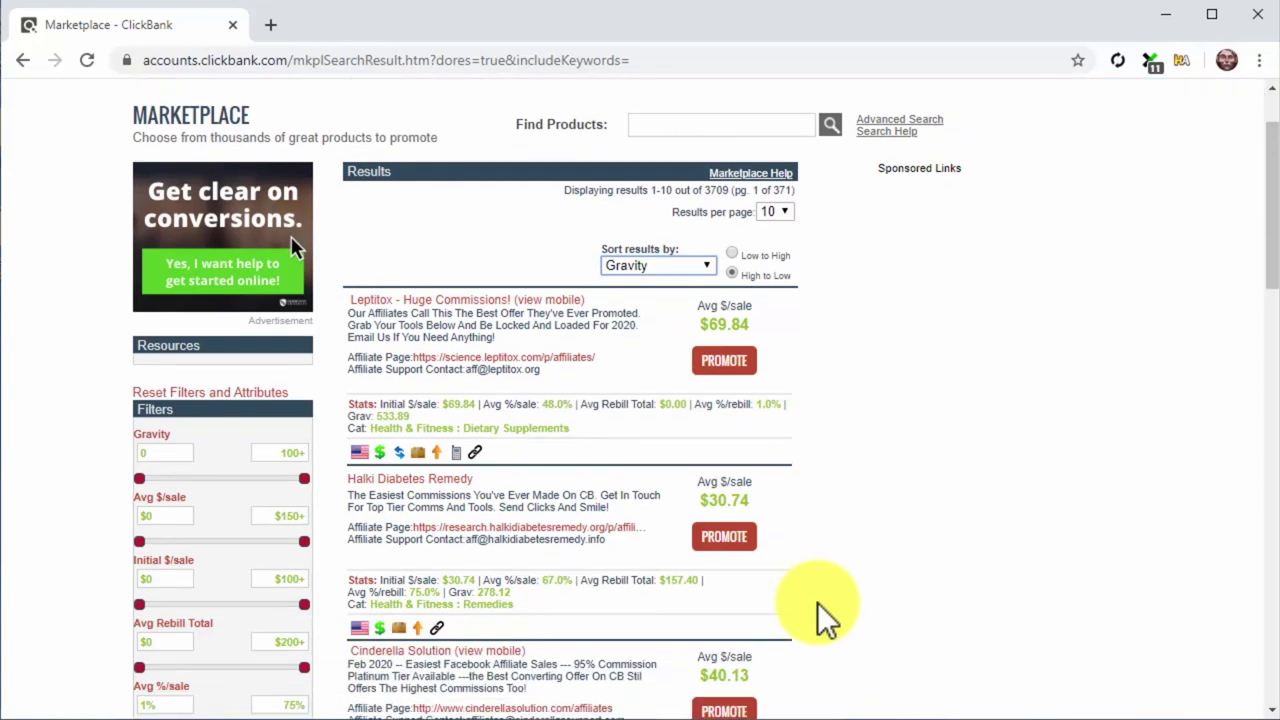
scroll(822, 615, down, 1)
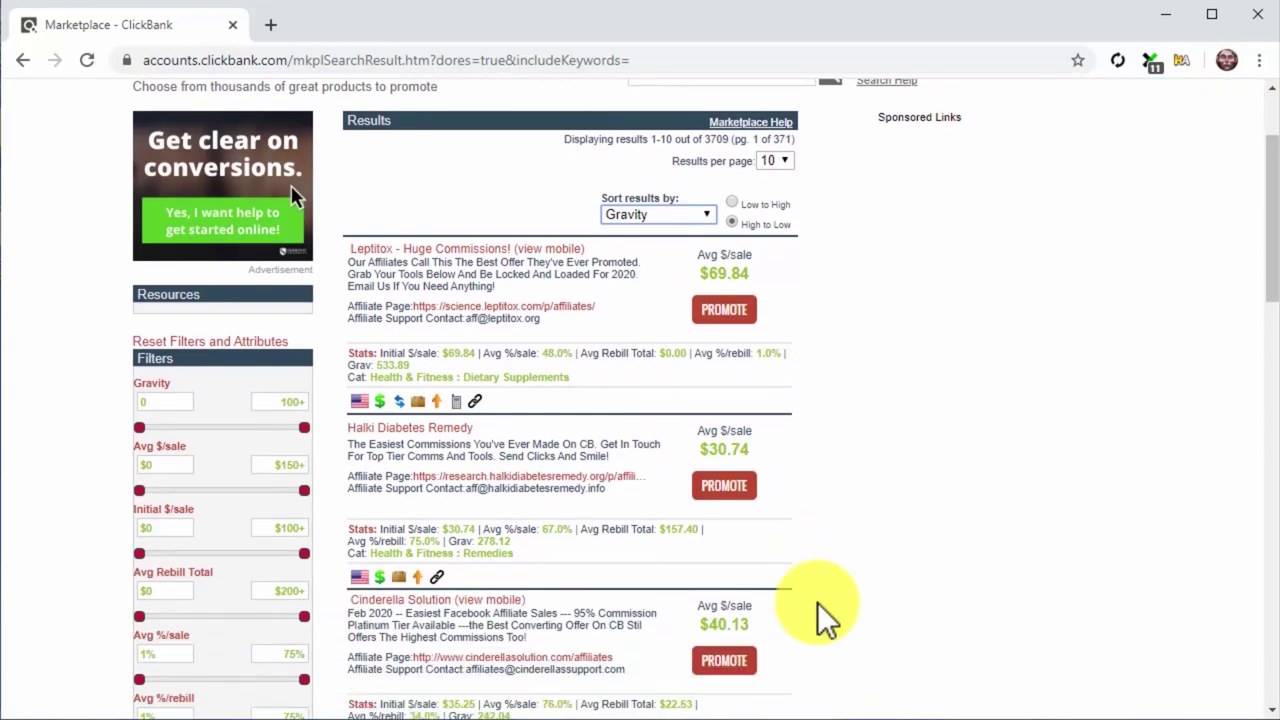
scroll(817, 602, down, 1)
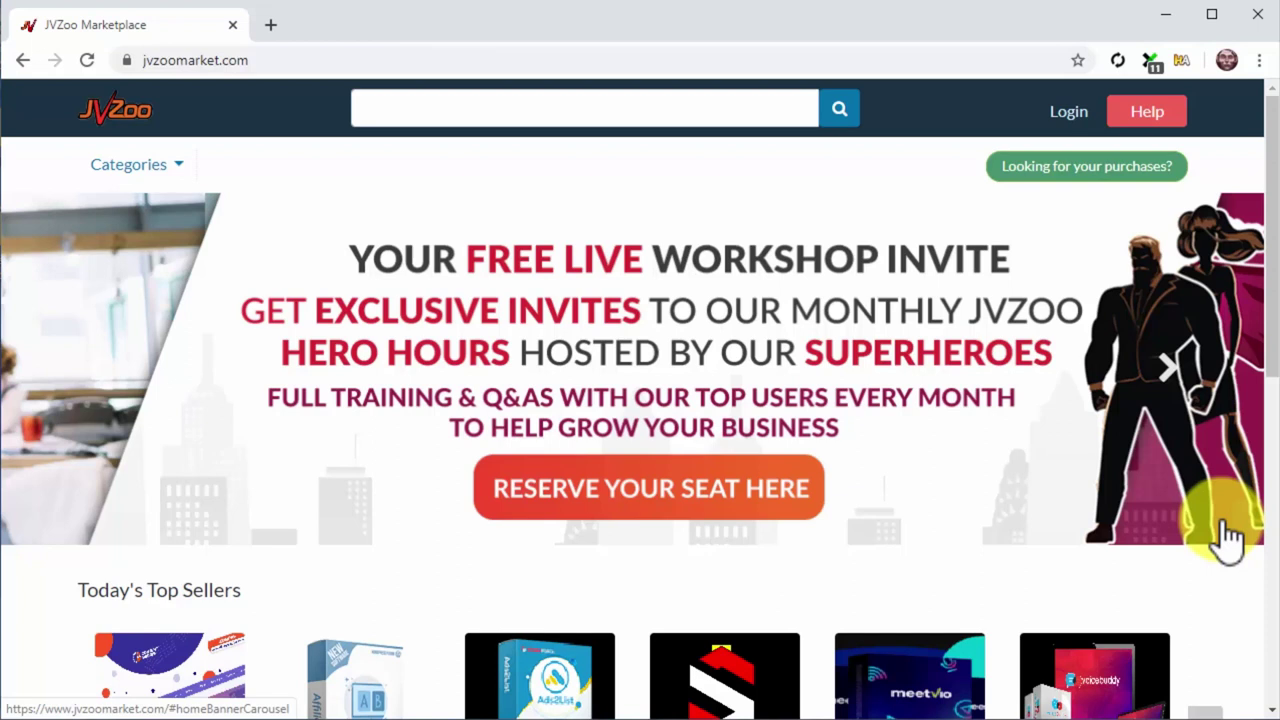
Step: Examine today's top sellers and the top categories on the JVZoo marketplace home page
scroll(1214, 594, down, 2)
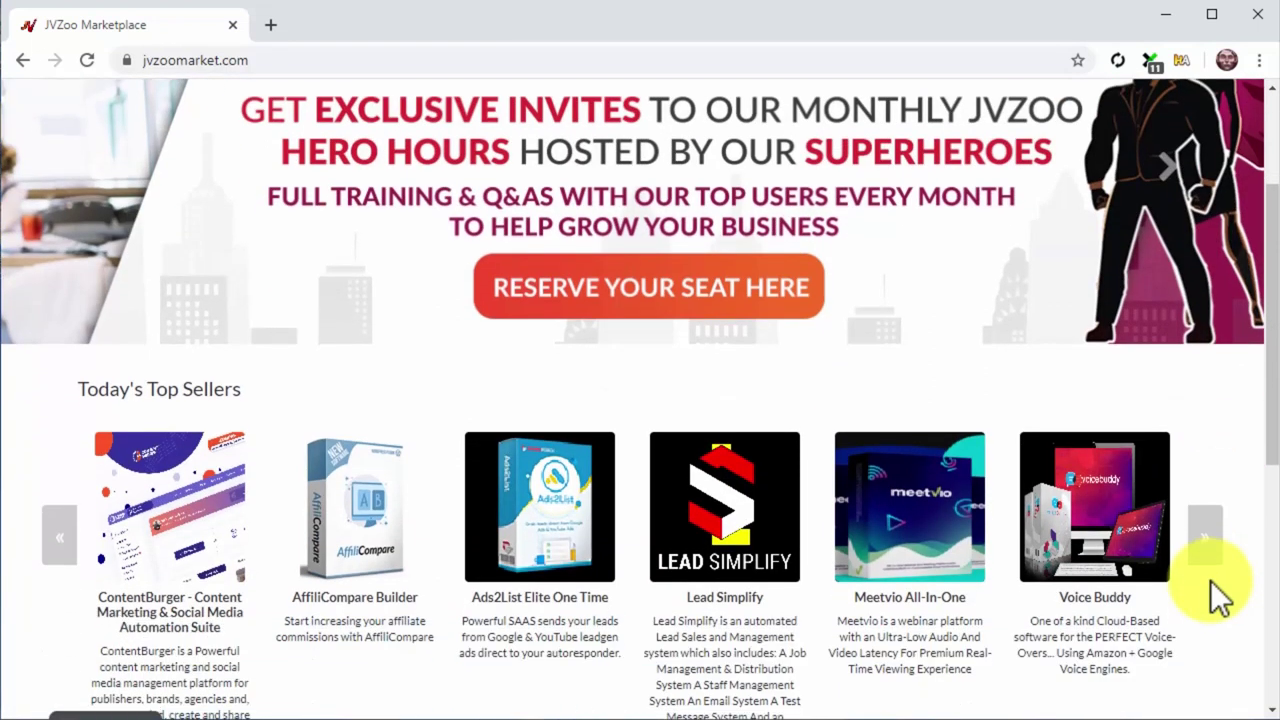
scroll(1212, 582, down, 1)
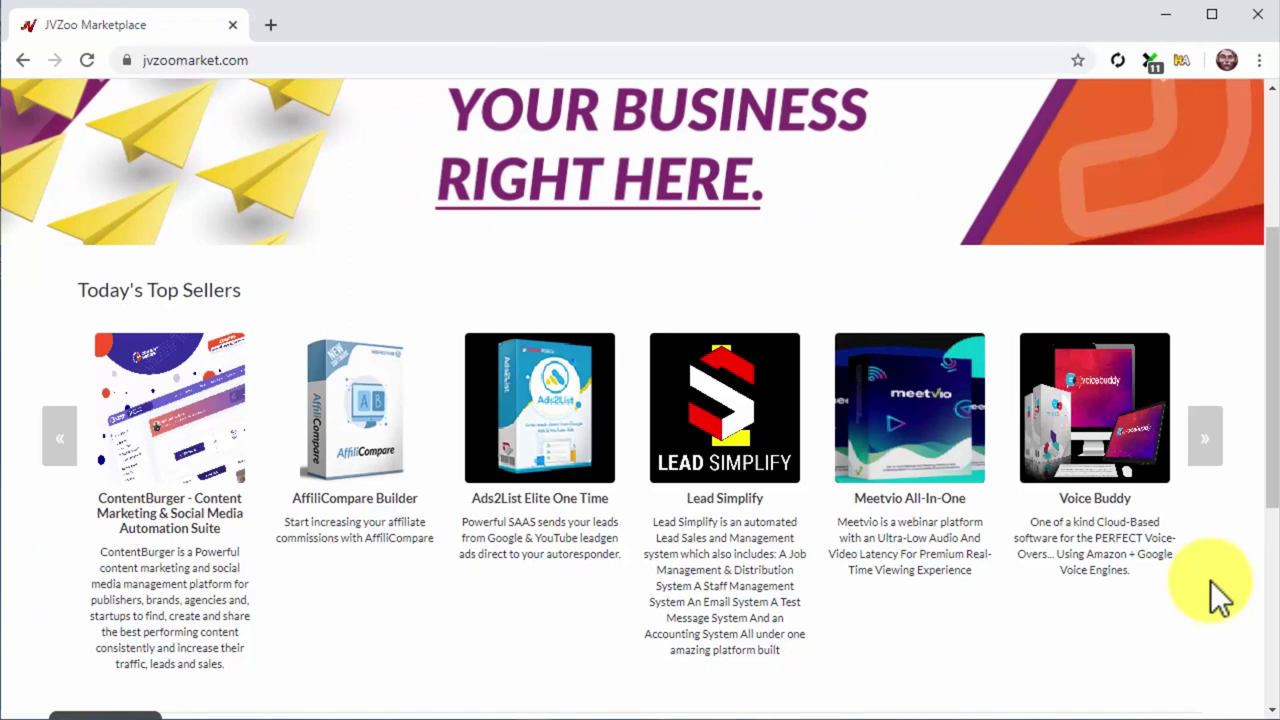
scroll(1212, 582, down, 3)
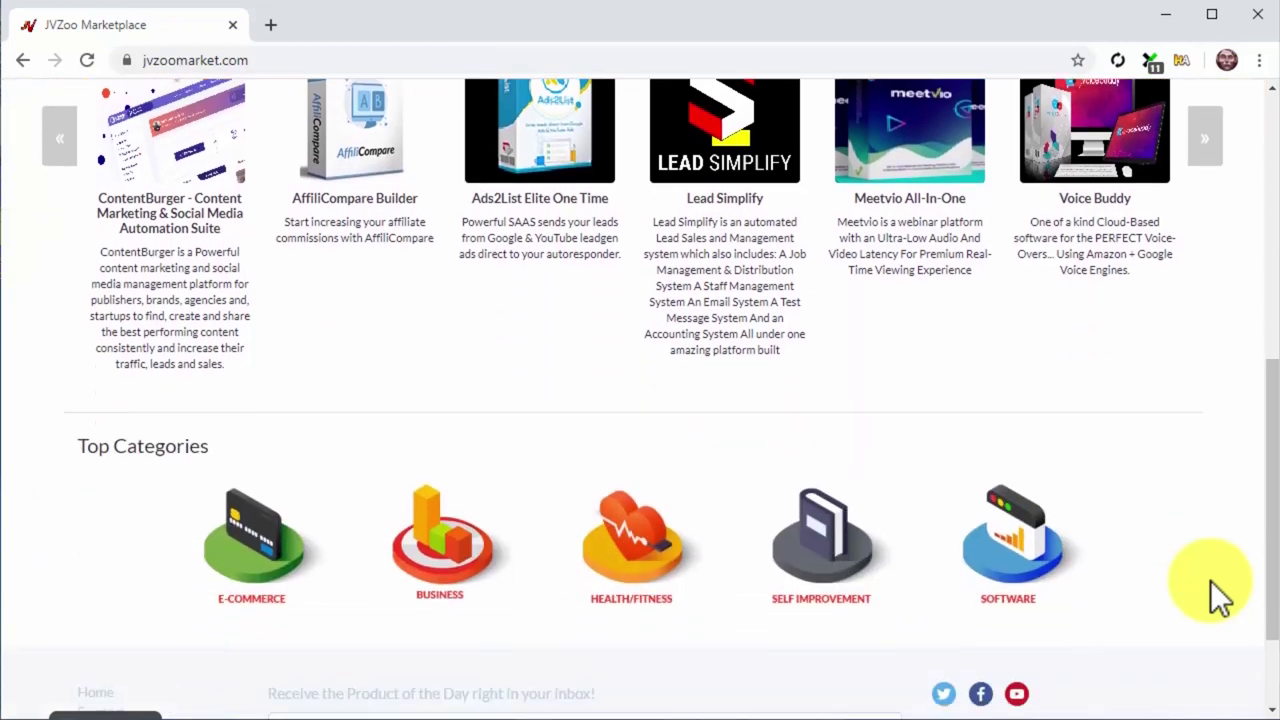
scroll(1210, 580, down, 1)
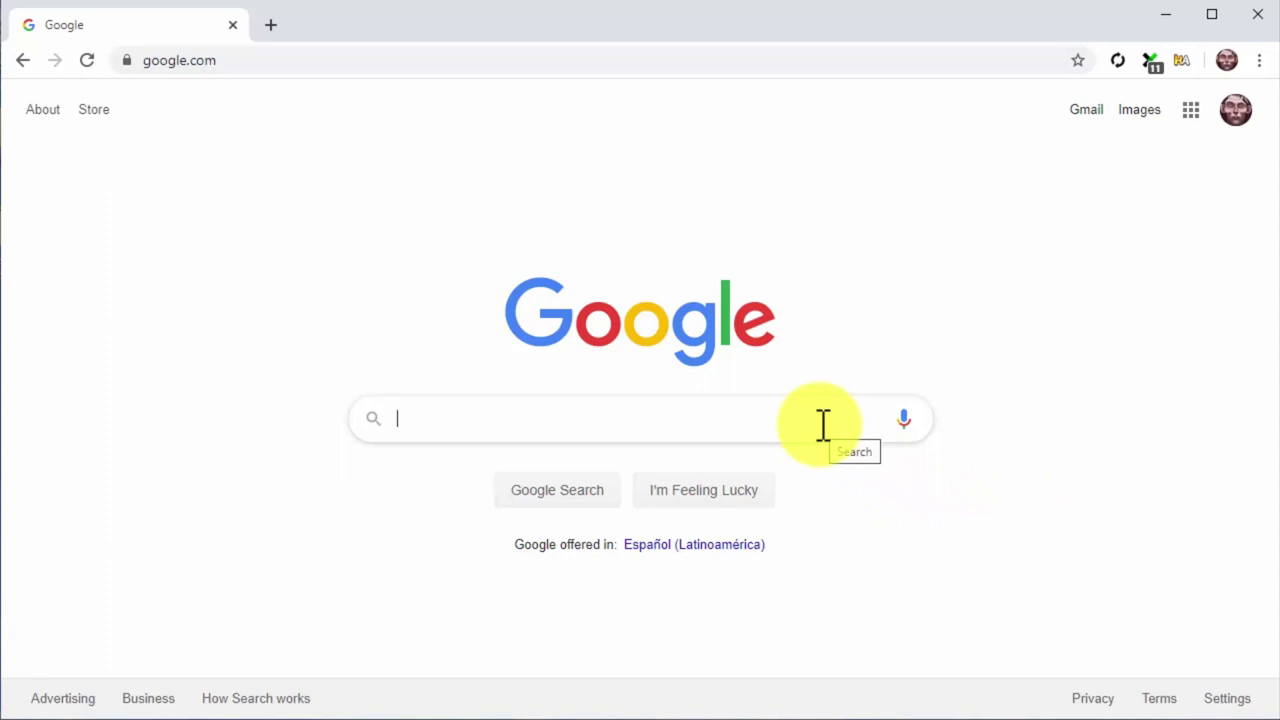
Step: Enter "health" as a search term on Google and on YouTube
text(hea)
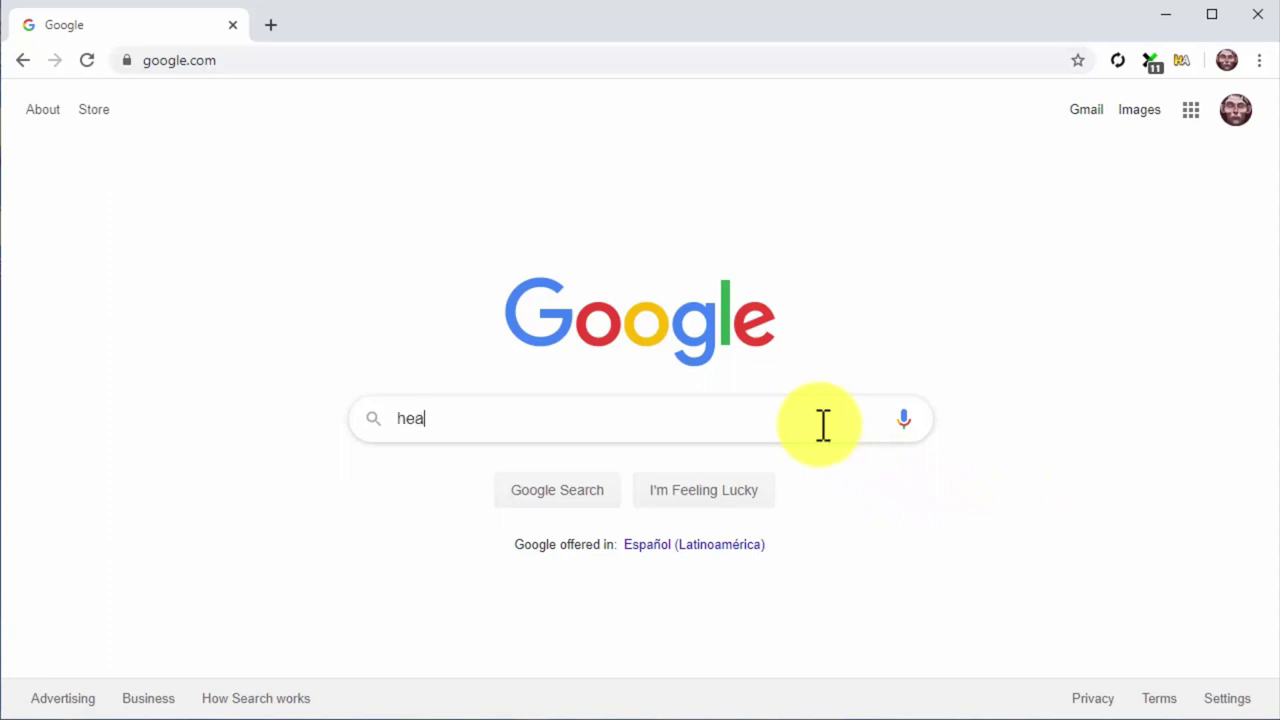
text(lth)
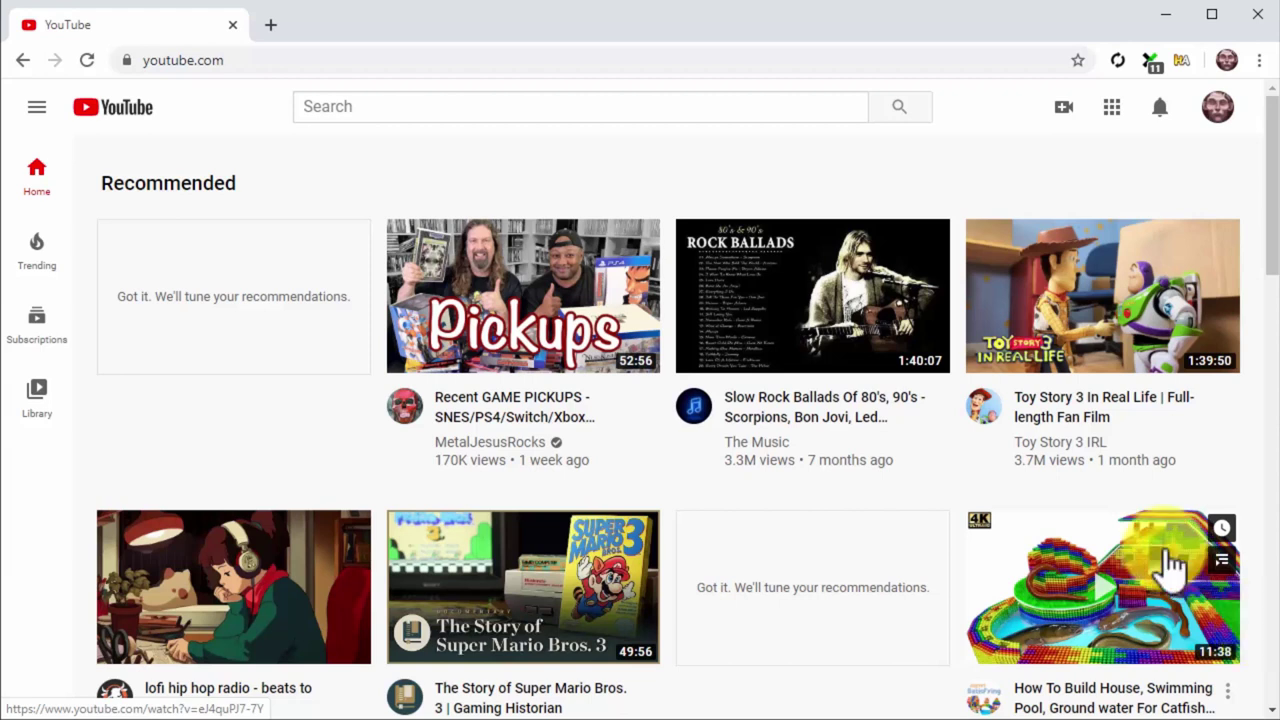
click(688, 110)
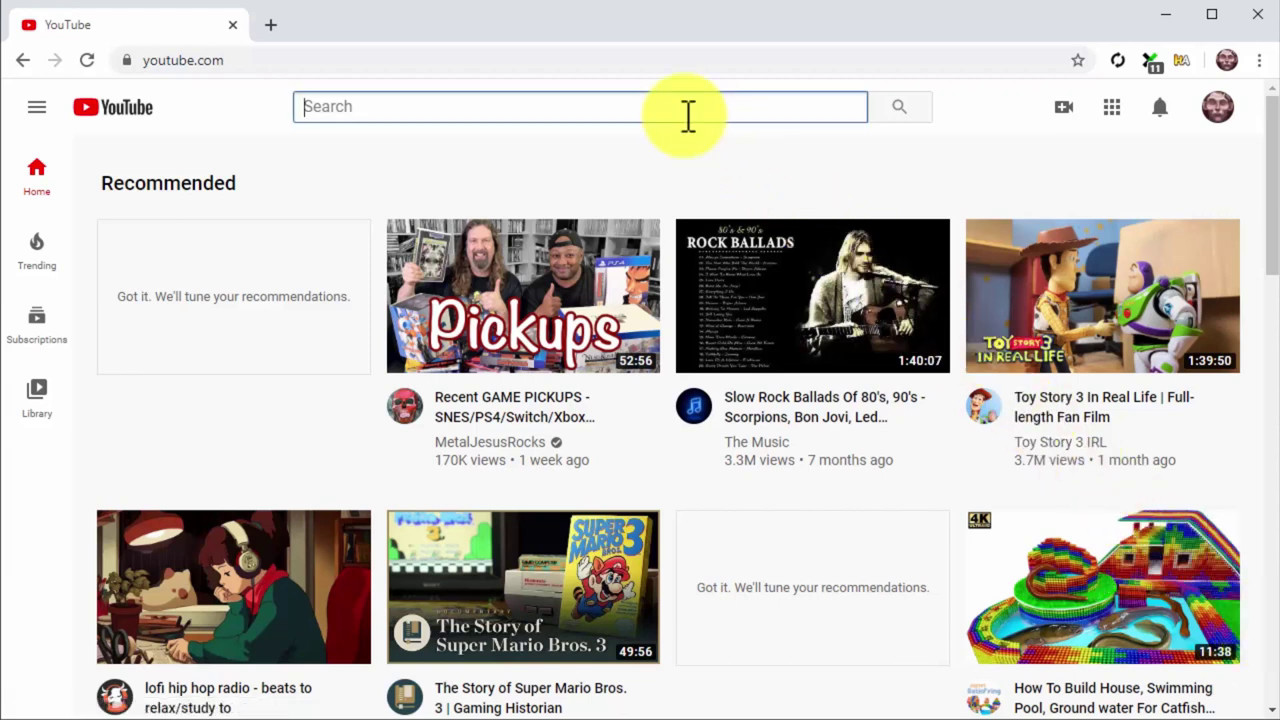
text(health)
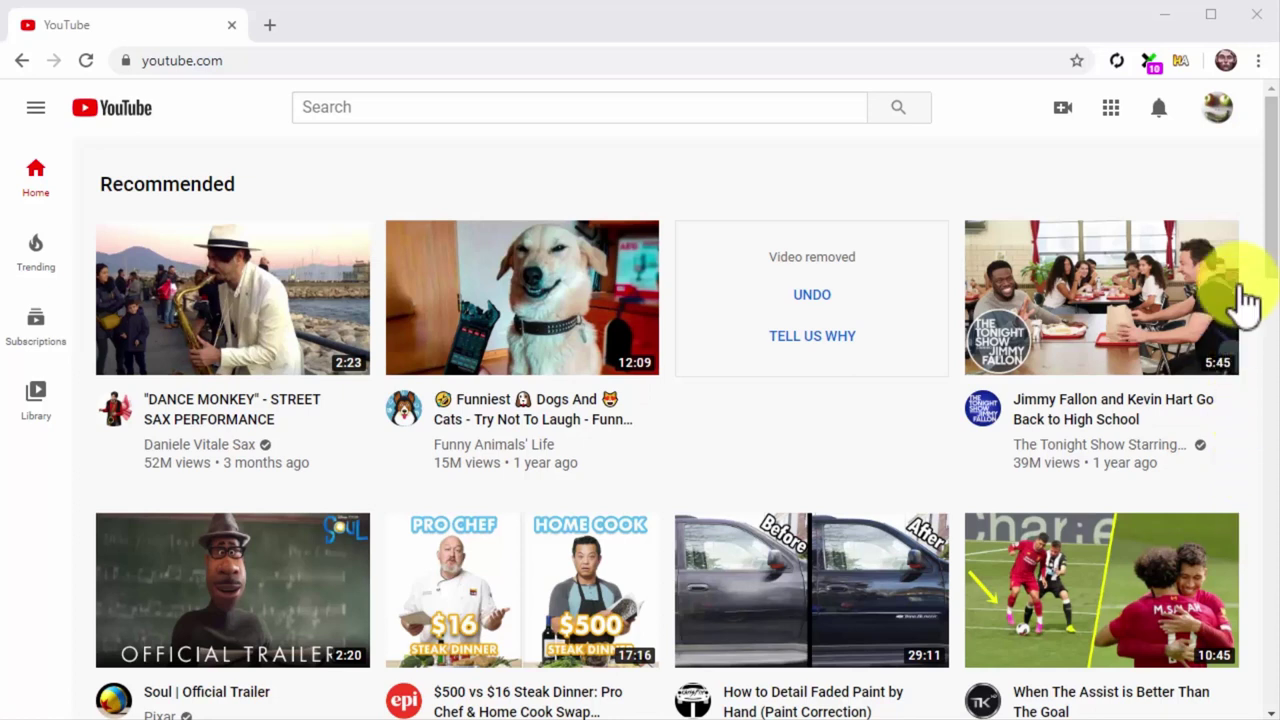
Step: Open YouTube Studio for the channel and upload the video file "5 Healthy Eating Tips No One's Giving" from the My Business folder
click(1218, 108)
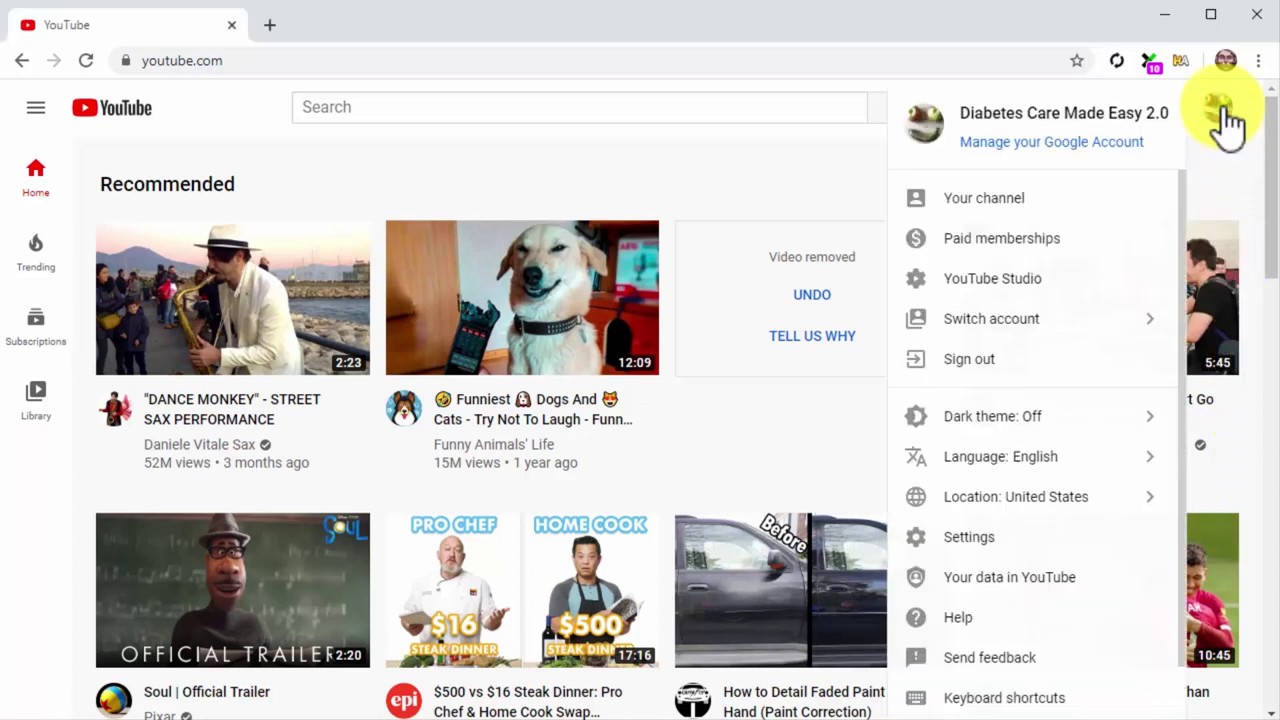
click(1044, 282)
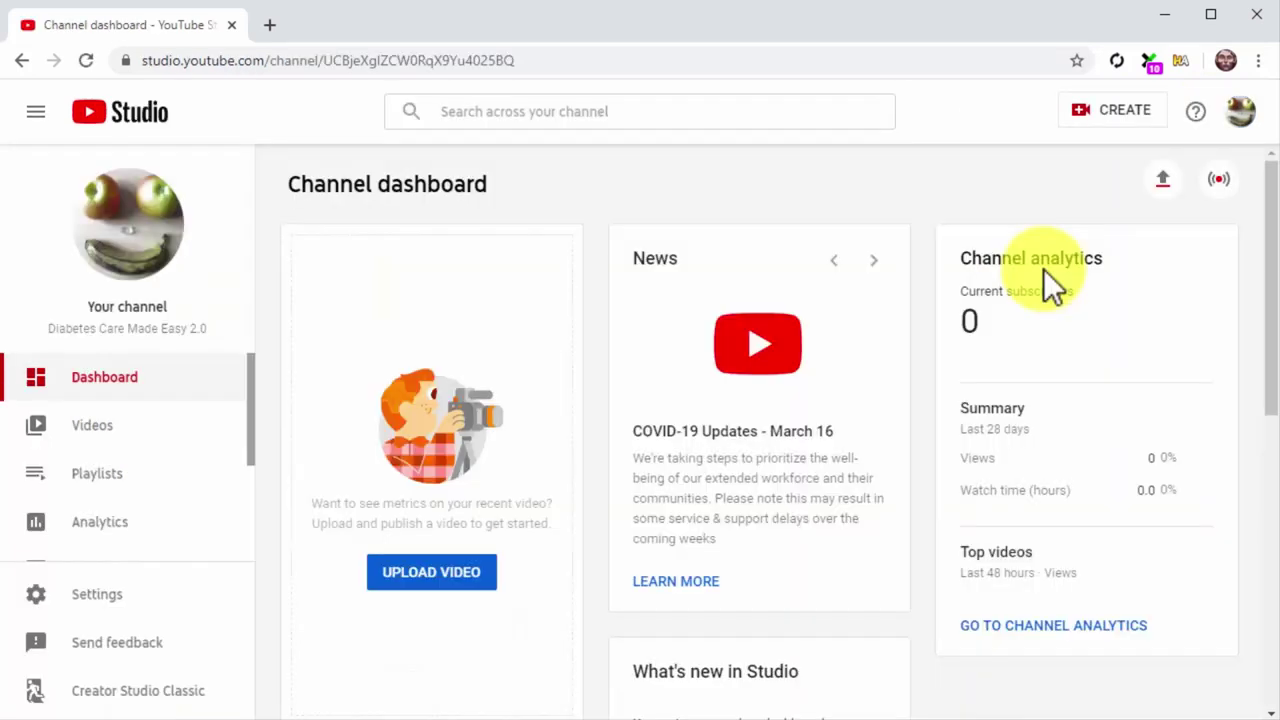
click(1108, 110)
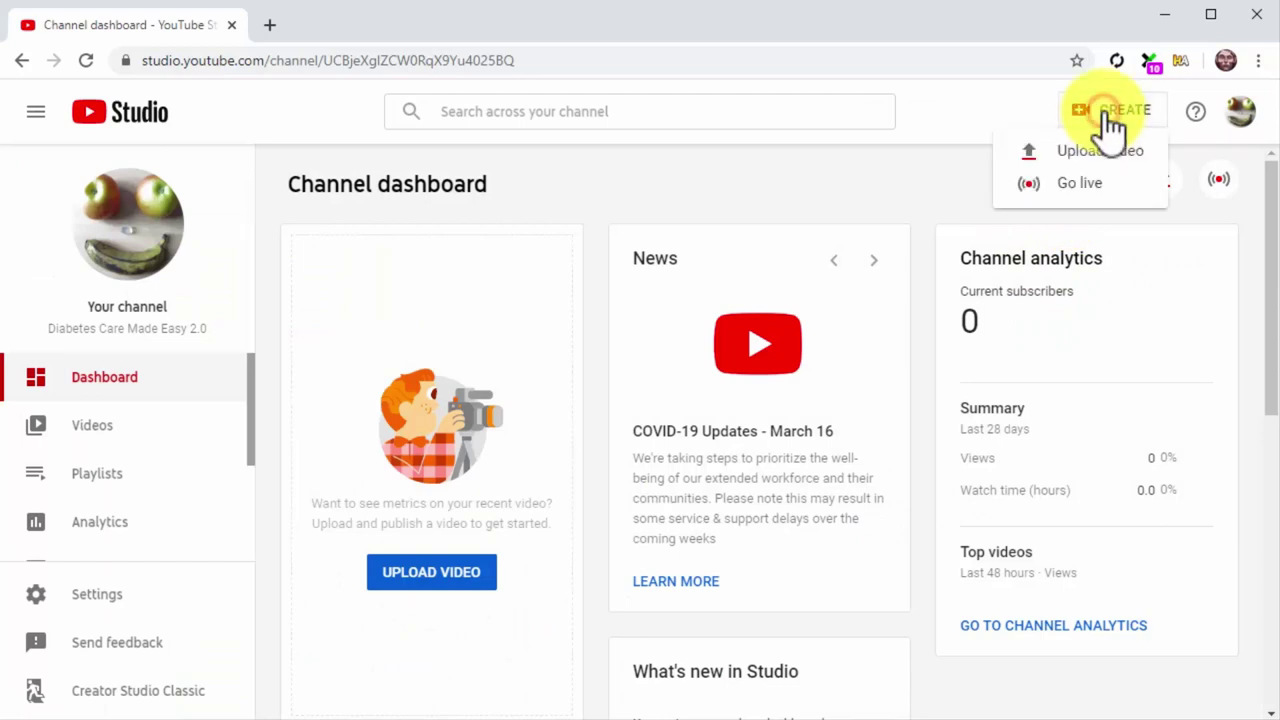
click(1103, 152)
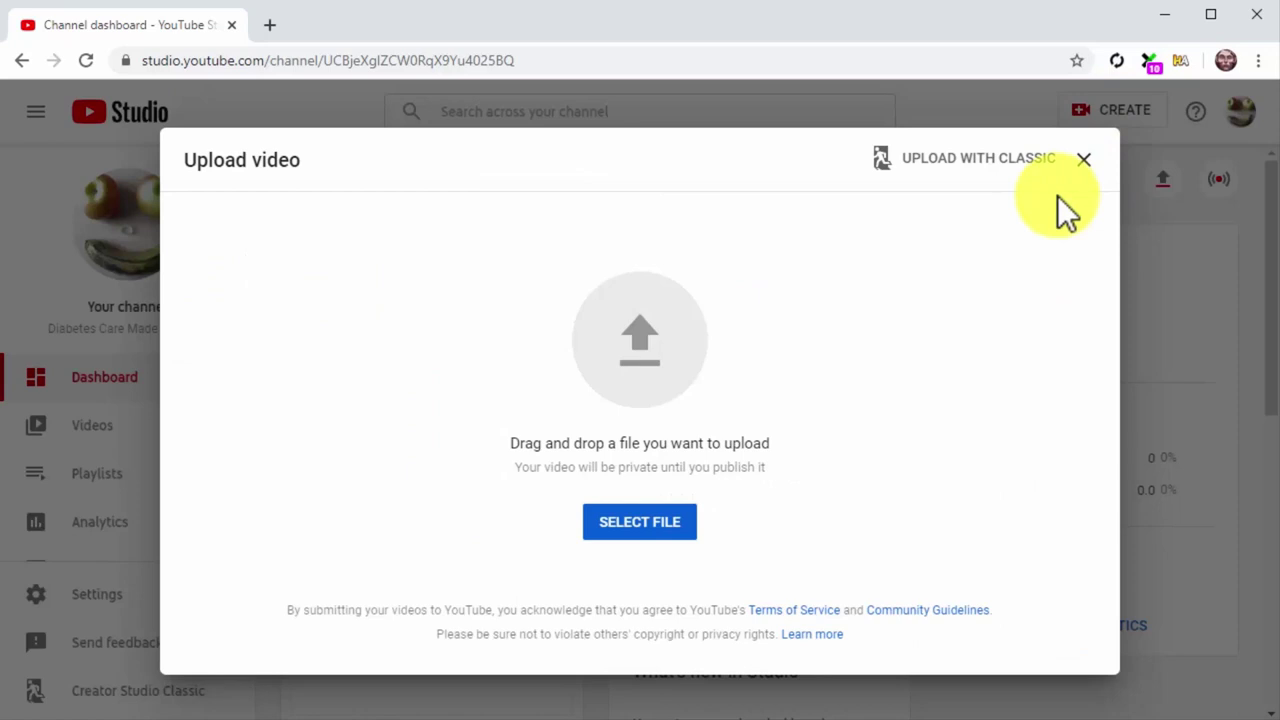
click(660, 522)
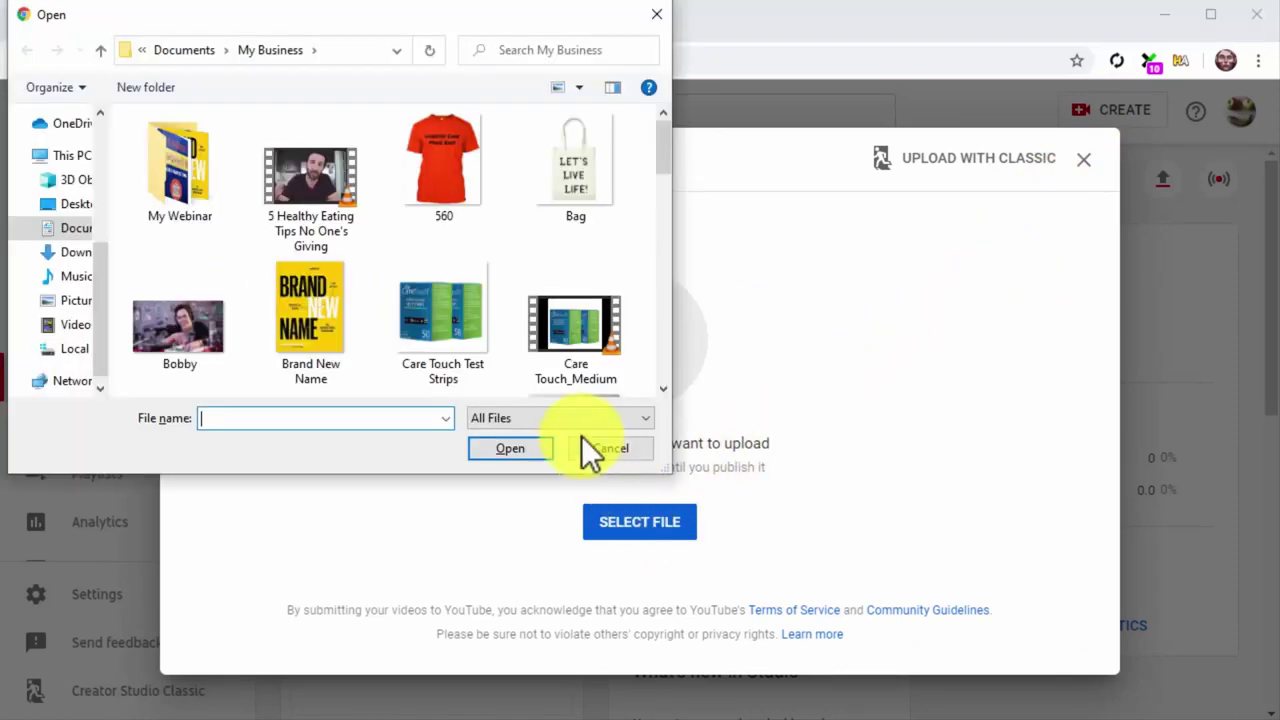
double_click(328, 181)
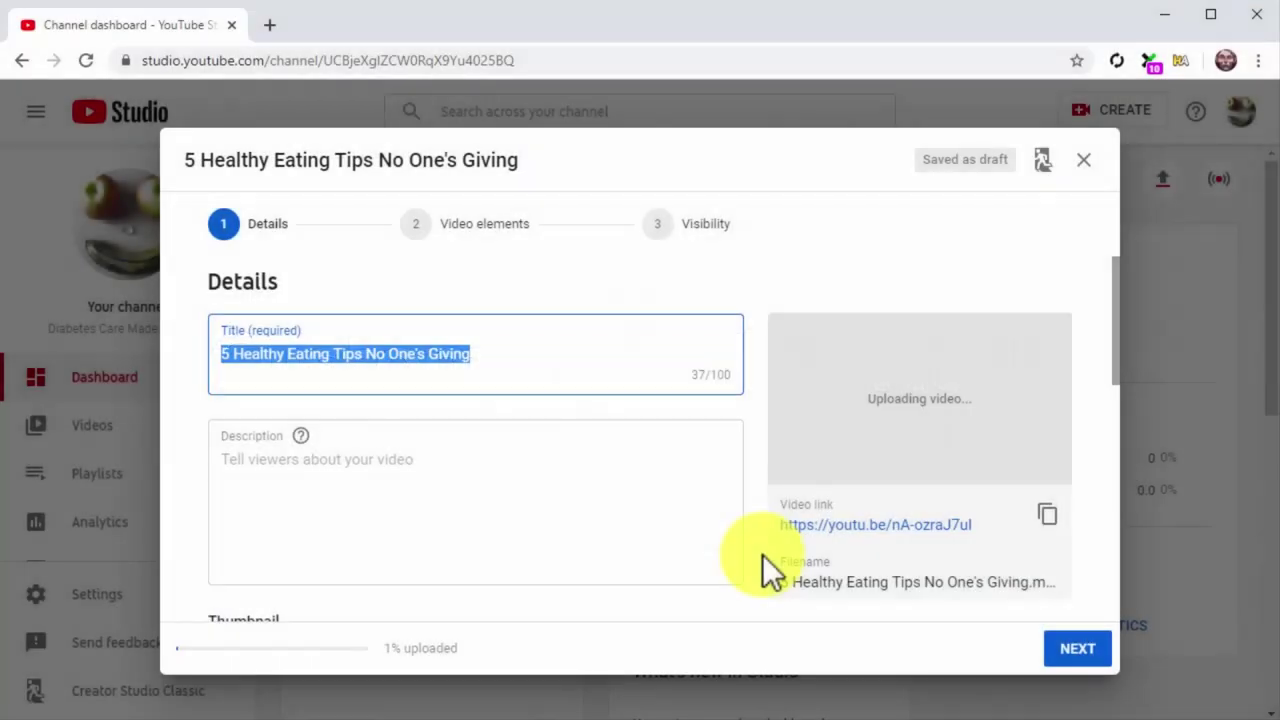
Step: Insert "Healthy Food - " at the beginning of the video title
click(491, 360)
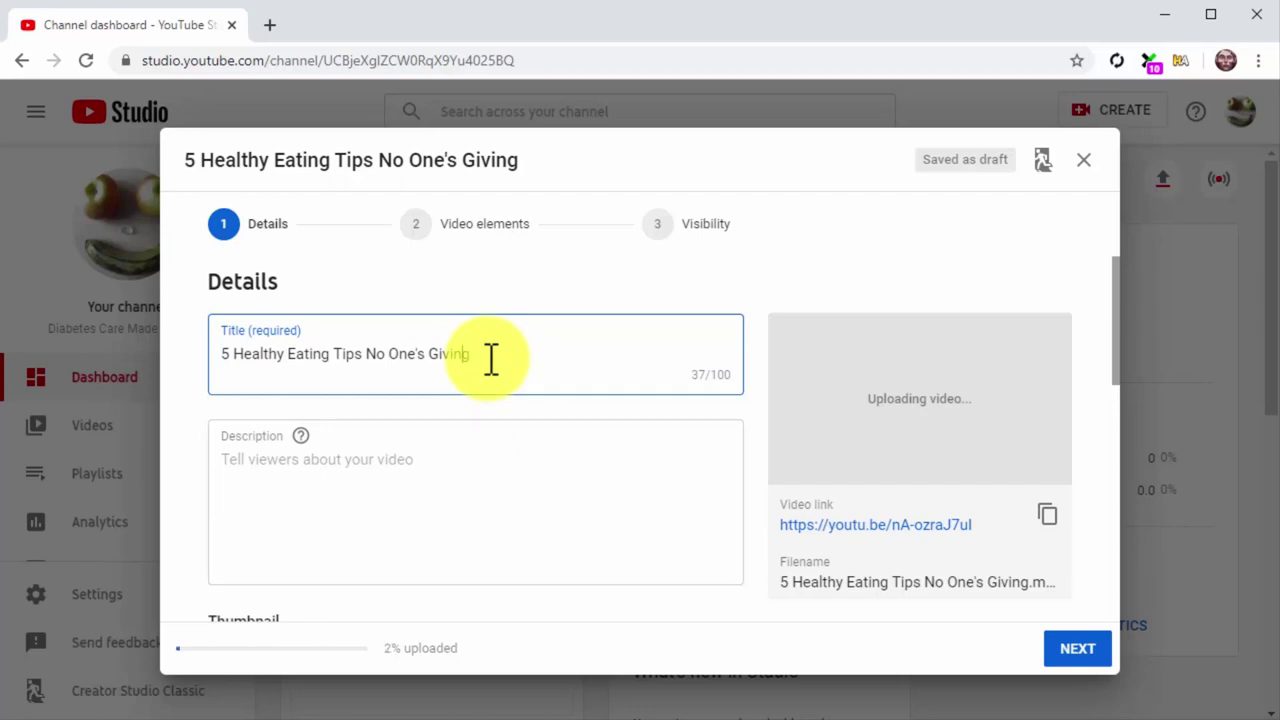
key(Left)
key(Left)
key(Left)
key(Left)
key(Left)
key(Left)
key(Left)
key(Left)
key(Left)
key(Left)
key(Left)
key(Left)
key(Left)
key(Left)
key(Left)
key(Left)
key(Left)
key(Left)
key(Left)
key(Left)
text(Healthy)
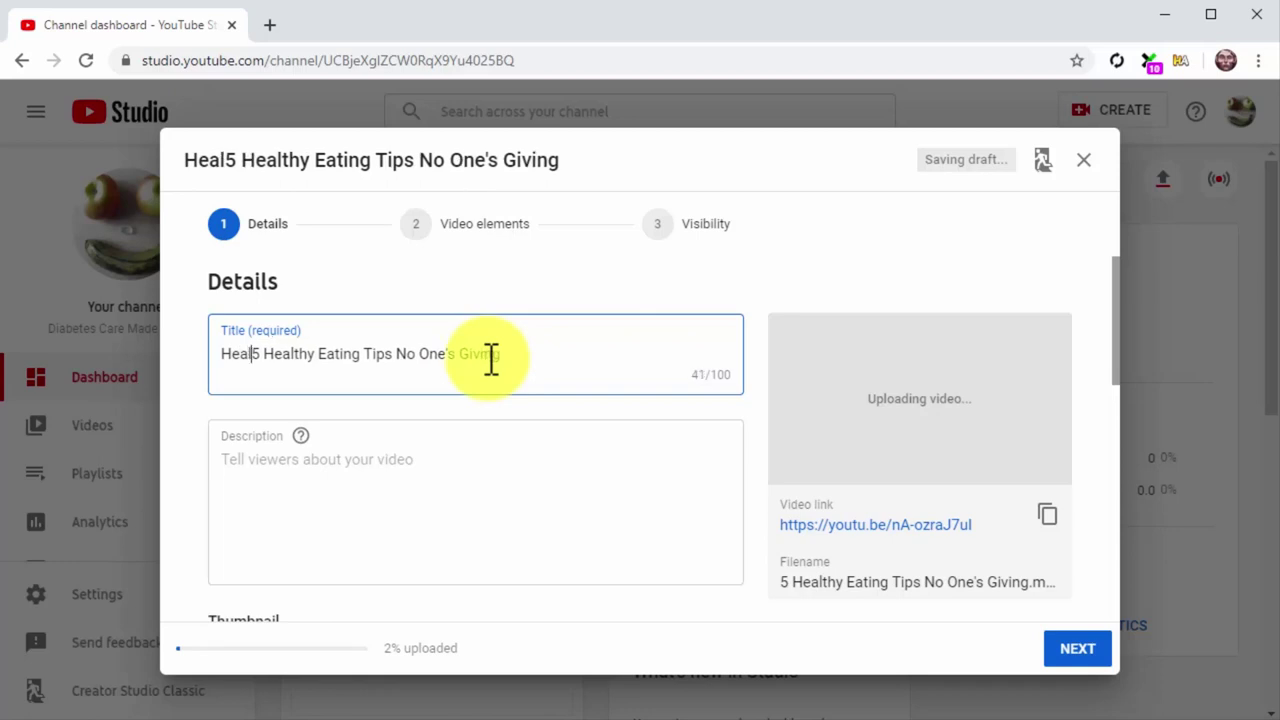
text( Food )
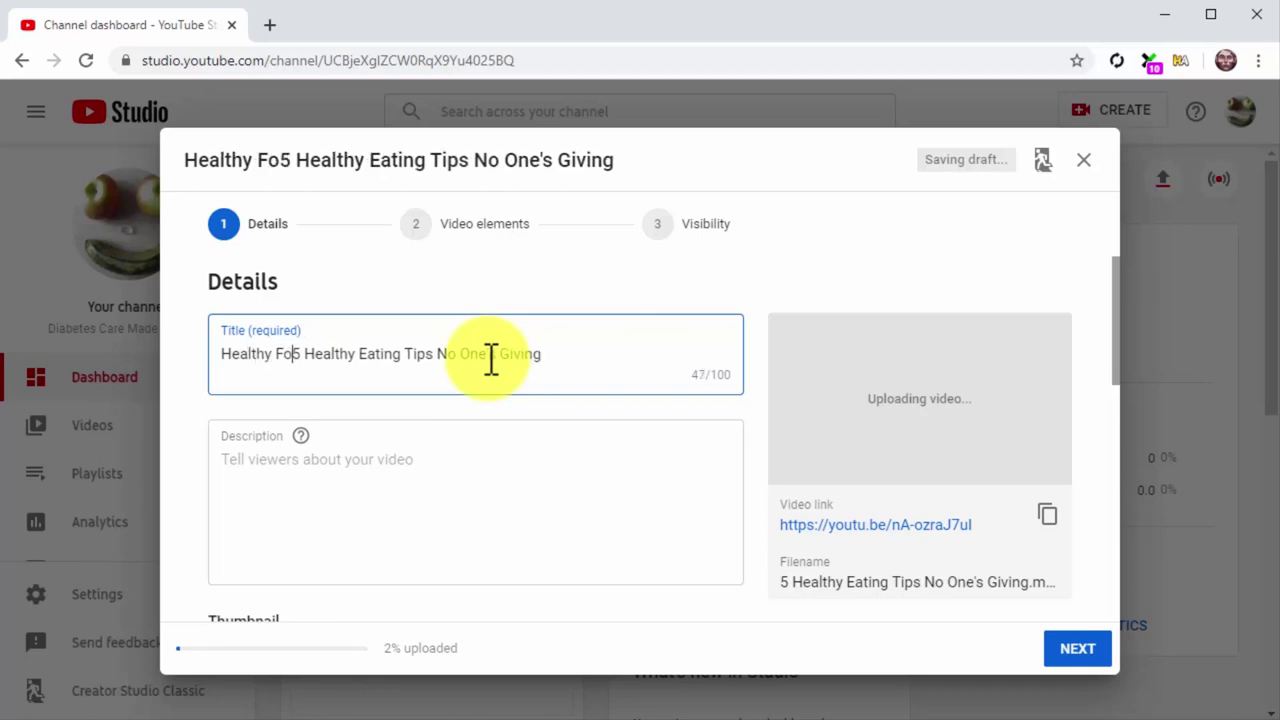
text(-)
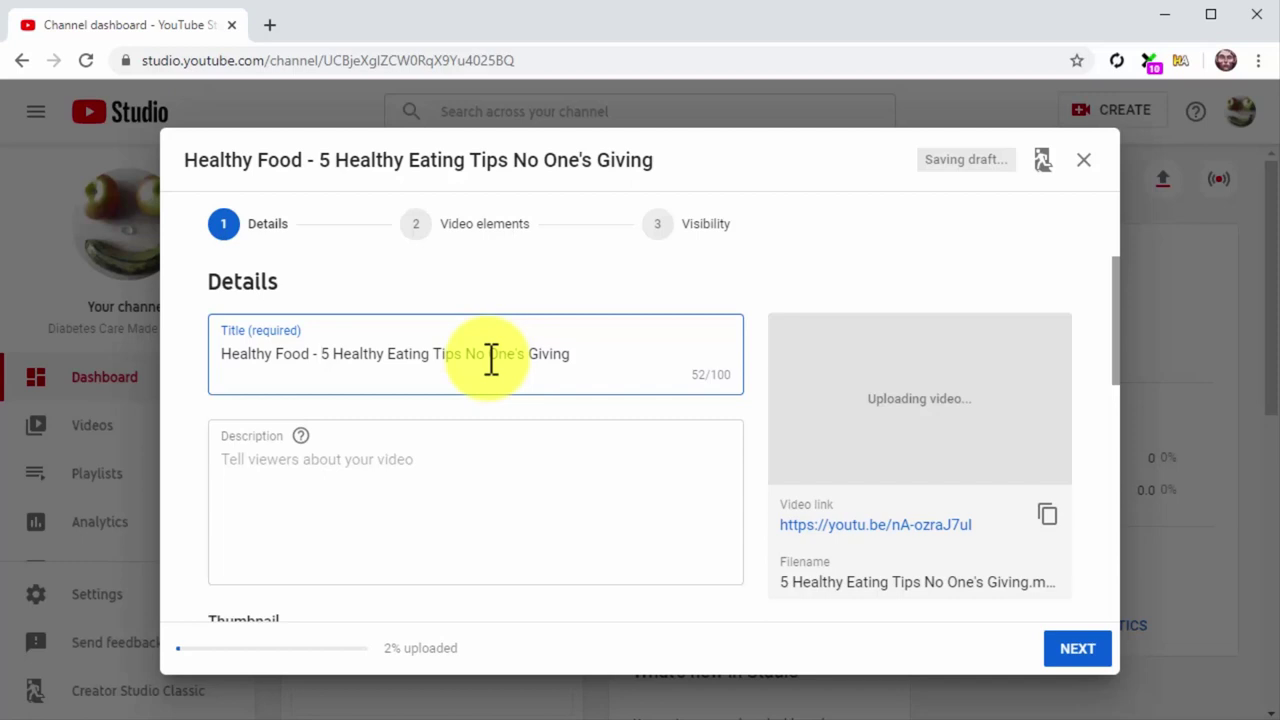
Step: Append " - Diabetes Care Made Easy" to the end of the video title
key(Right)
key(Right)
key(Right)
key(Right)
key(Right)
key(Right)
key(Right)
key(Right)
key(Right)
key(Right)
key(Right)
key(Right)
key(Right)
key(Right)
key(Right)
key(Right)
key(Right)
key(Right)
key(Right)
key(Right)
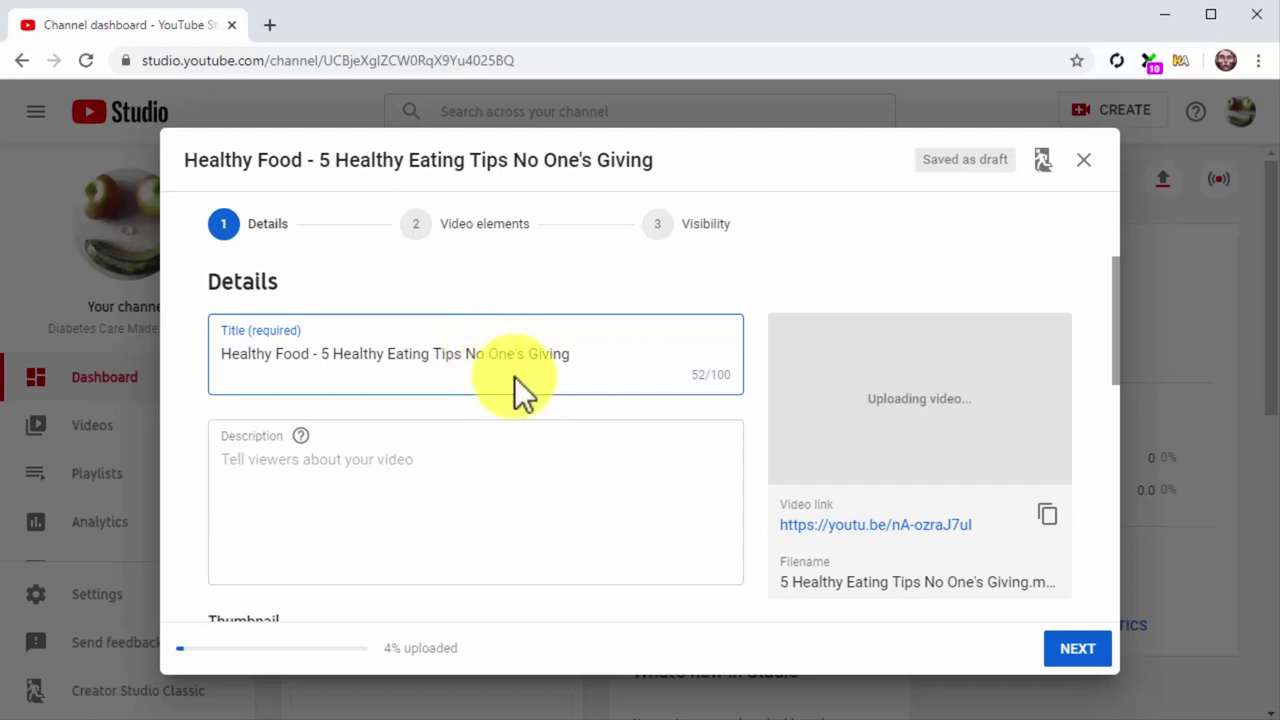
text(- Diabets)
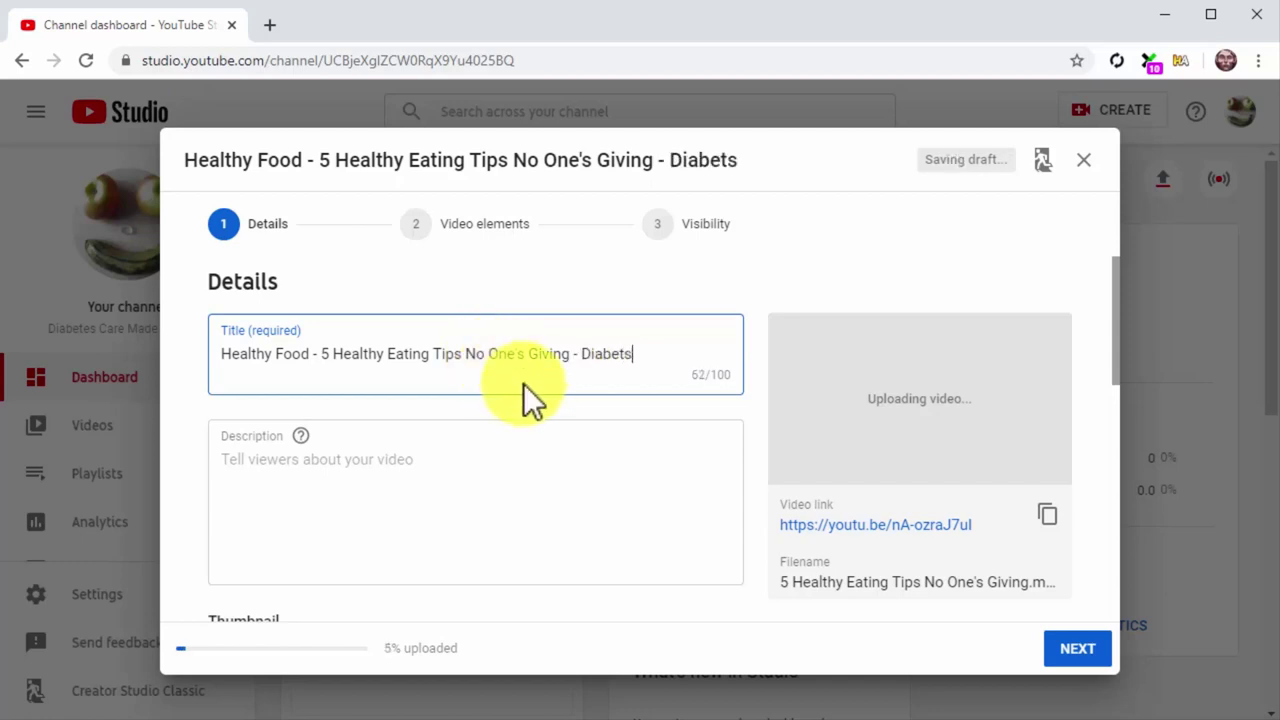
key(BackSpace)
text(es Care Made Easy)
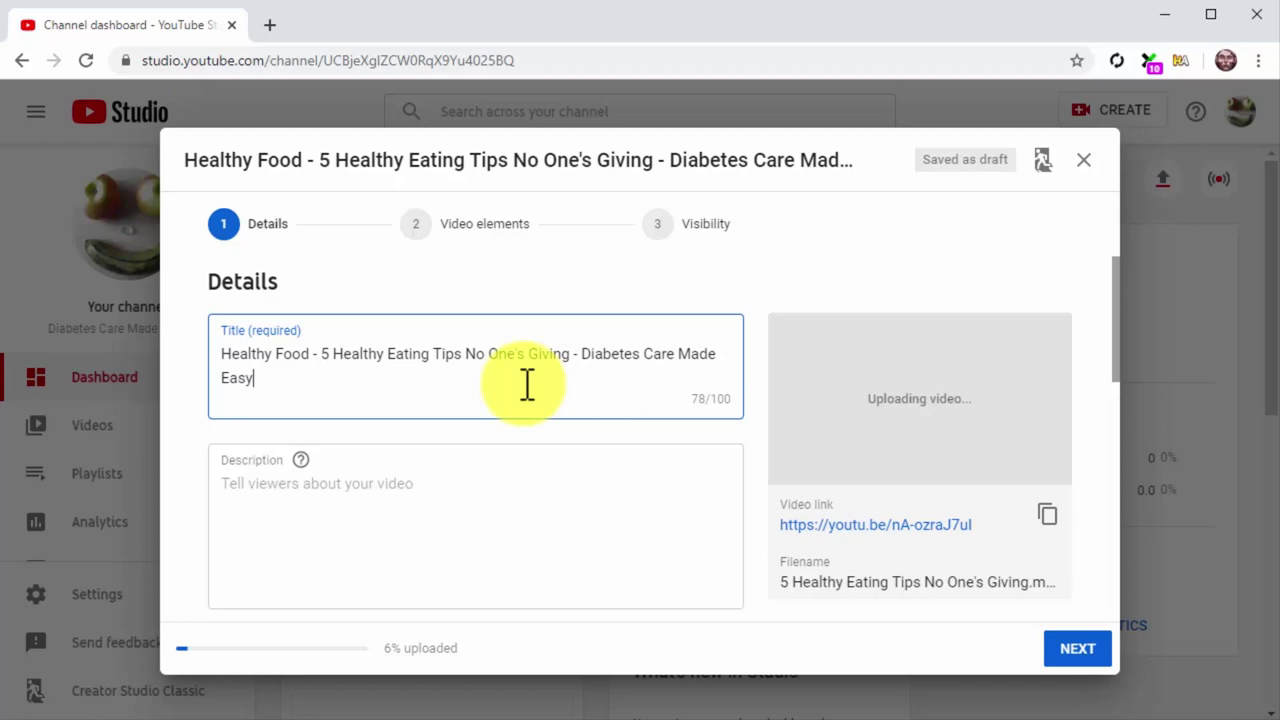
Step: Enter the description "Healthy eating tips and healthy meal recipes from healthy food company insiders that are going to shock you!"
click(549, 497)
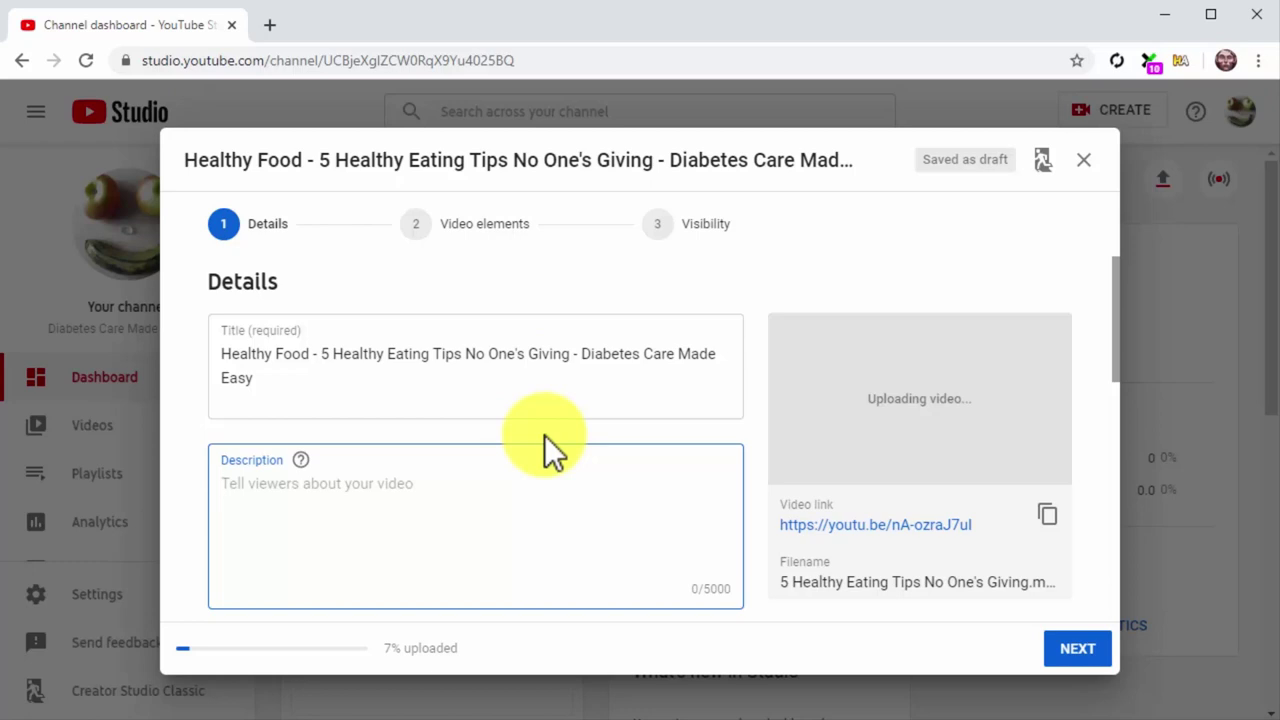
text(Healthy eati)
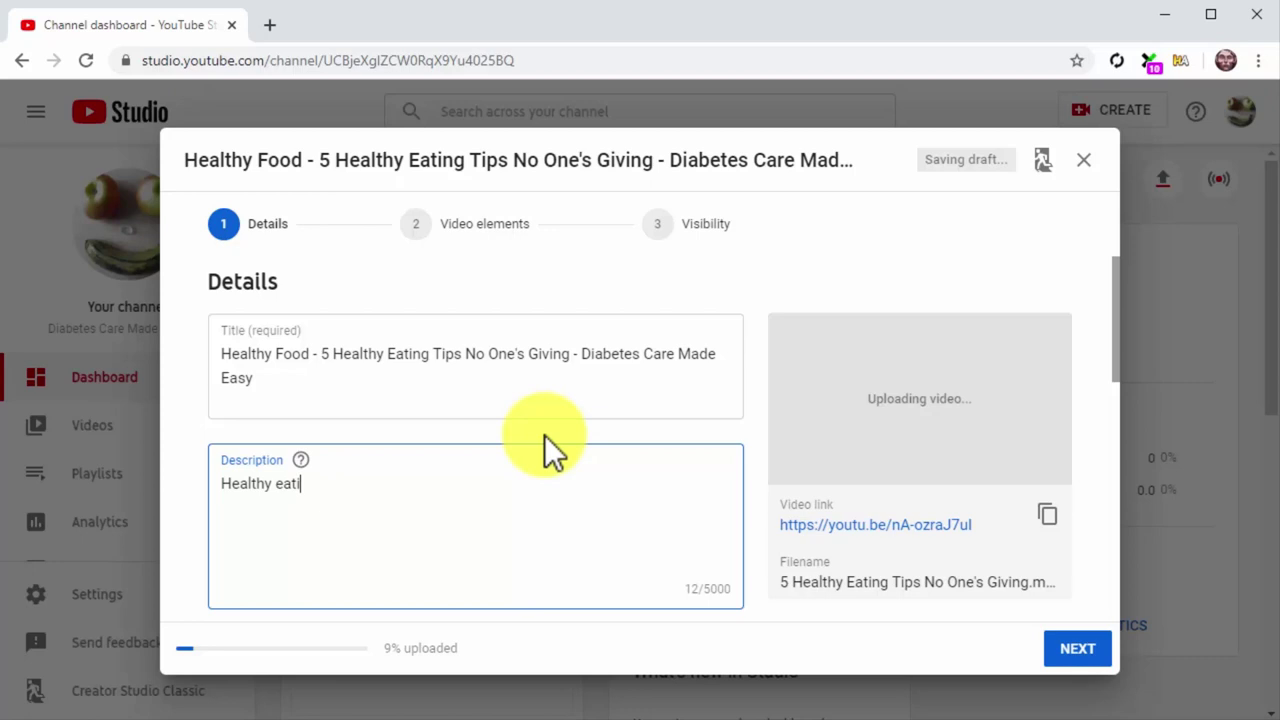
text(ng tips and healthy meal recipes from healthy food company insiders that are going to shock you!)
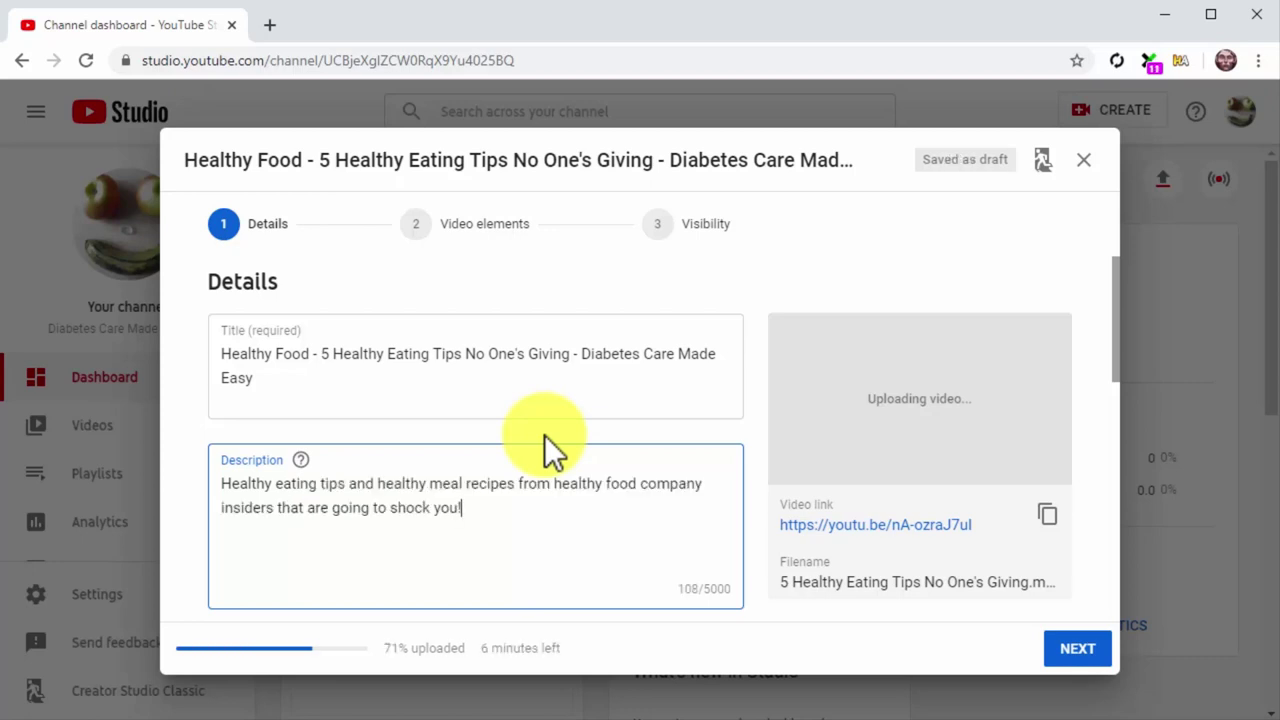
Step: Add the description paragraph "Want to get a lot more tips like these? Then check the Crazy Healthy Foods You Don't Know eBook in the link down below!"
key(Return)
key(Return)
text(Want)
key(BackSpace)
text(ts)
key(BackSpace)
key(BackSpace)
text(to get a)
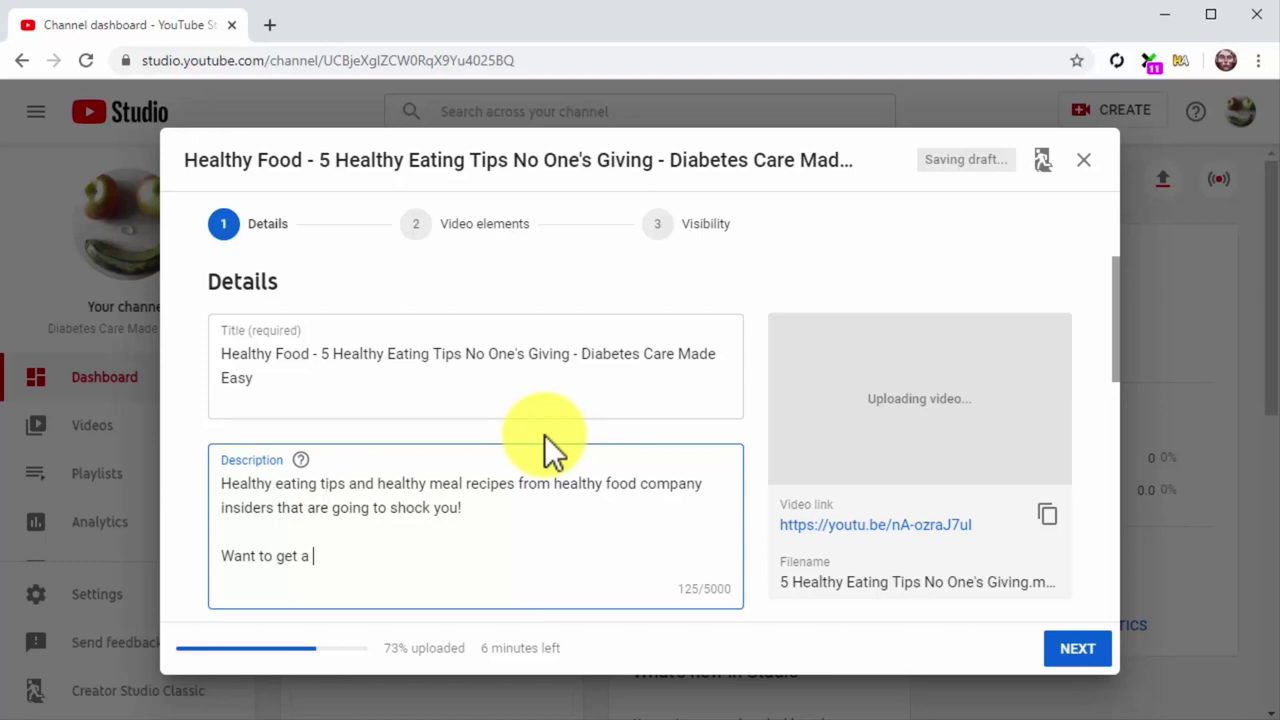
text(lot more tips like these? Then check the Crazy Healthy Foods You Don't Know eBook in the link down below!)
Step: Add the link diabetescaremadeeasy.com/shop/crazy-healthy-foods on a new line at the end of the description
key(Return)
text(diabetescaremadeeasy.com/shop/crazy-healthy-foods)
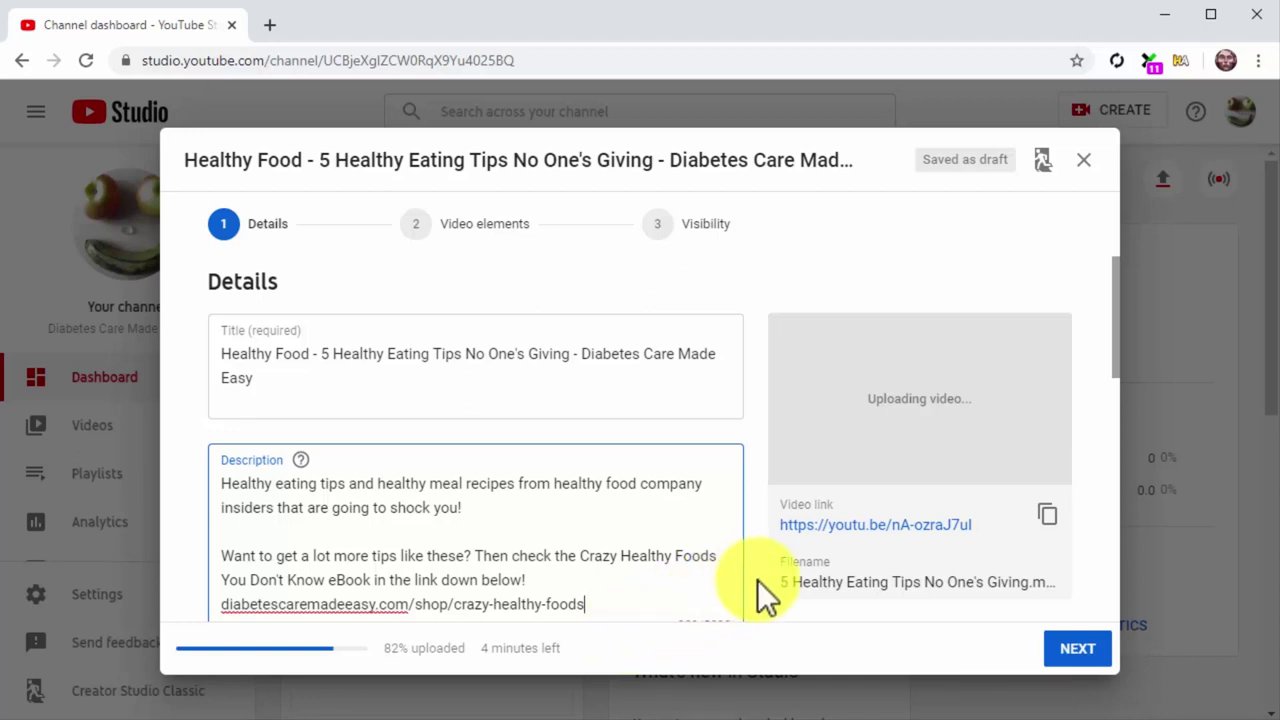
Step: Upload the image "Thumbnail" from the My Business folder as the video's custom thumbnail
scroll(758, 578, down, 3)
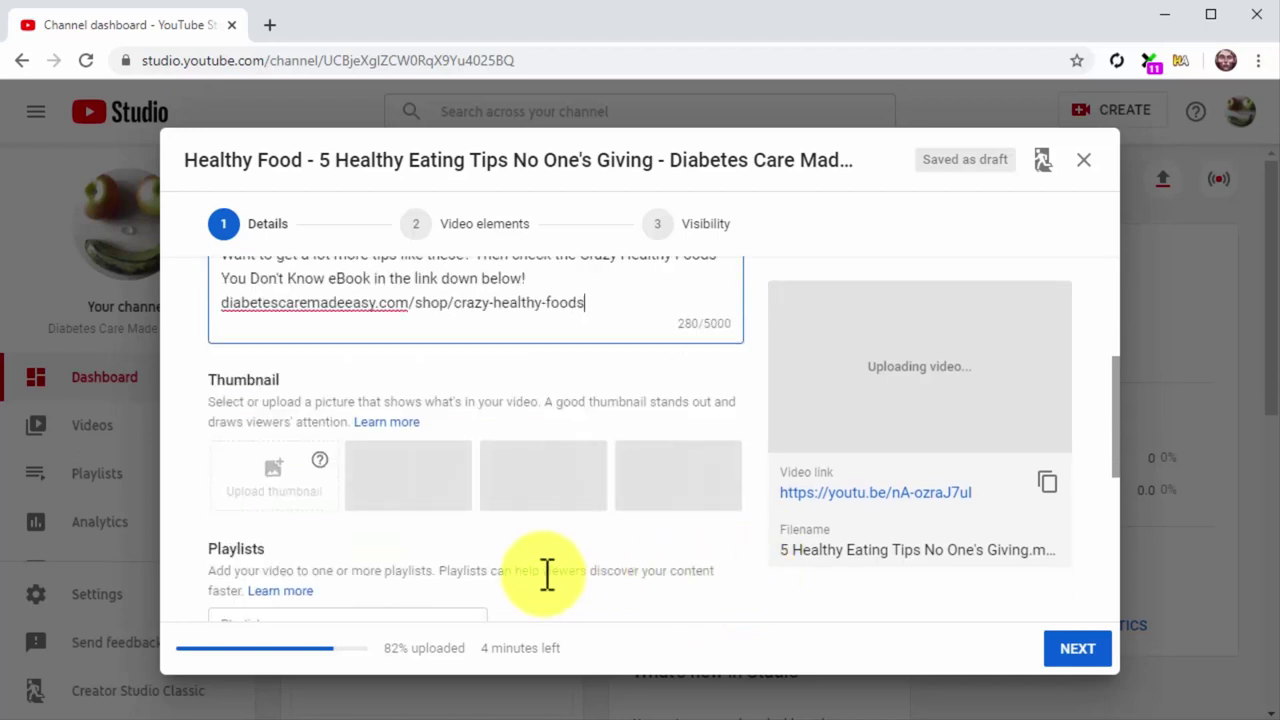
click(313, 503)
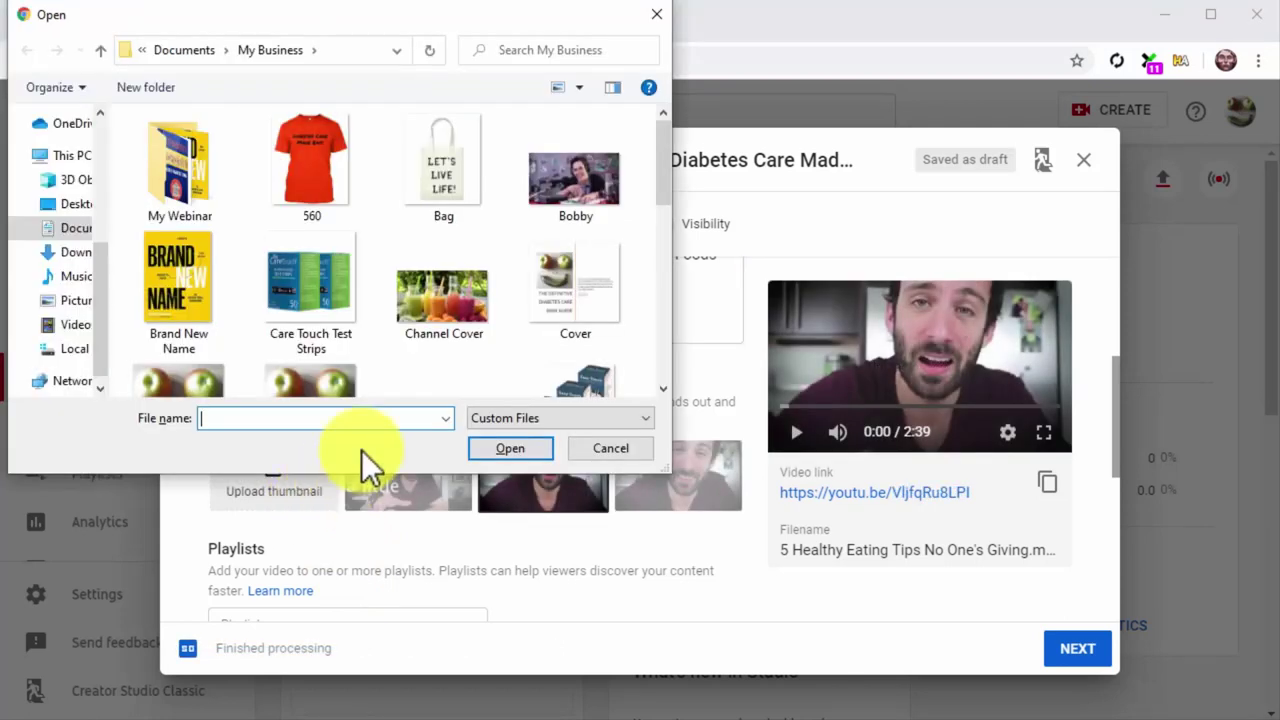
drag(662, 197, 657, 357)
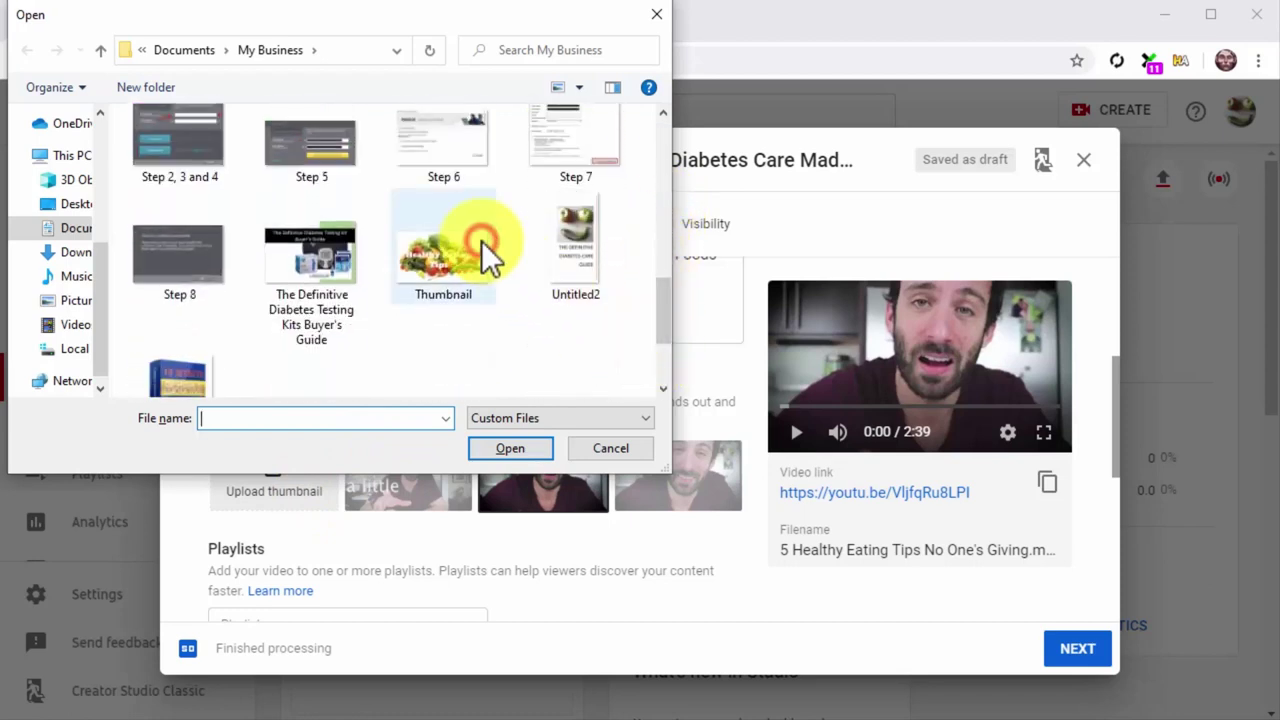
double_click(481, 245)
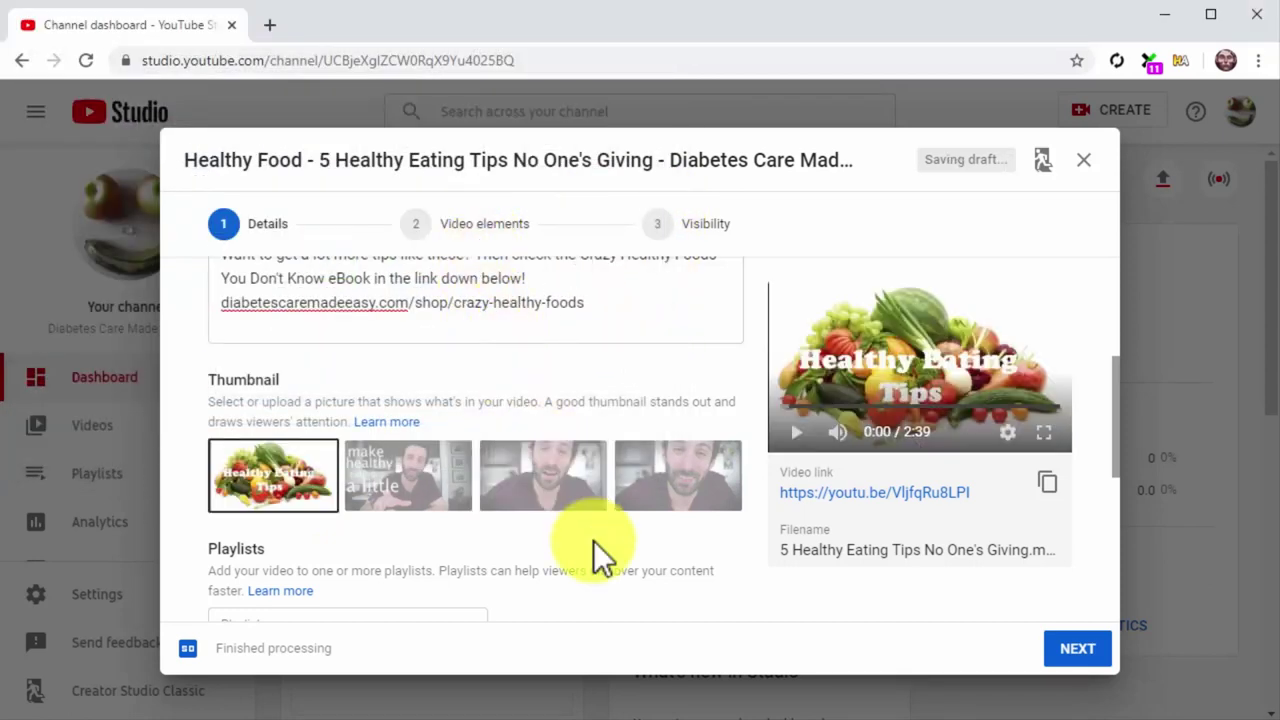
Step: Declare in the audience setting that the video is not made for kids
scroll(593, 540, down, 2)
scroll(594, 541, down, 2)
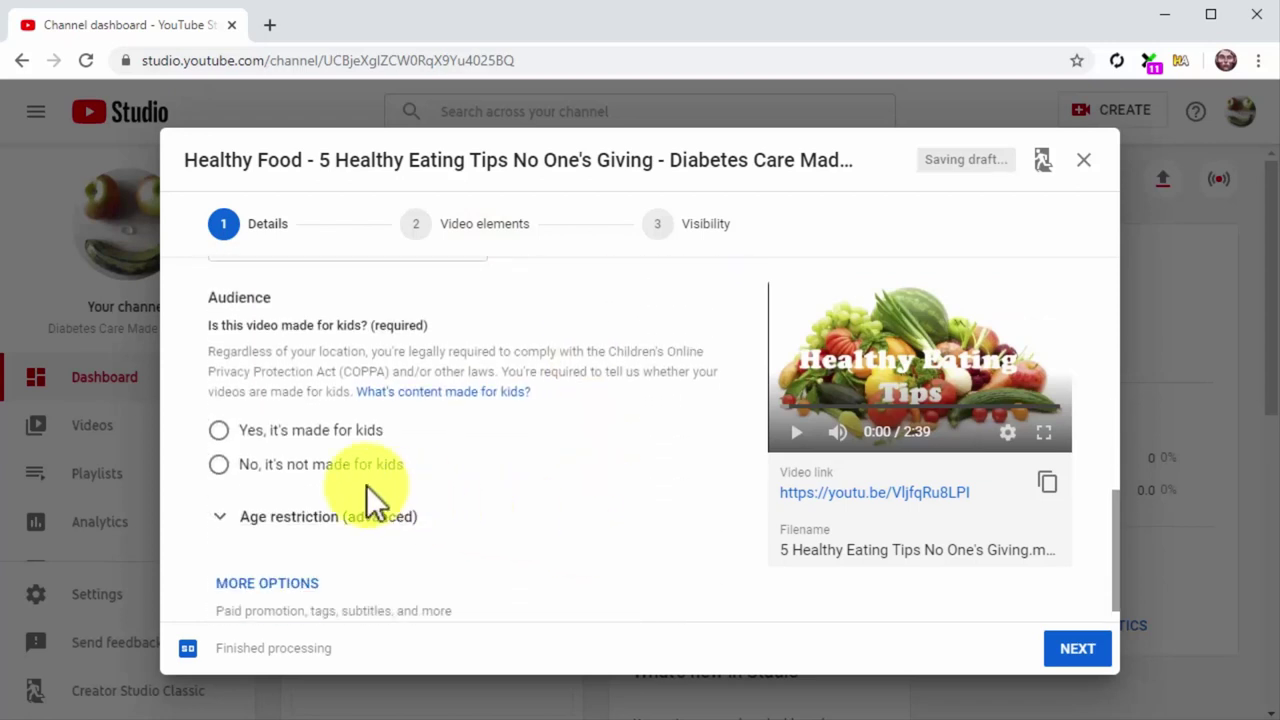
click(220, 464)
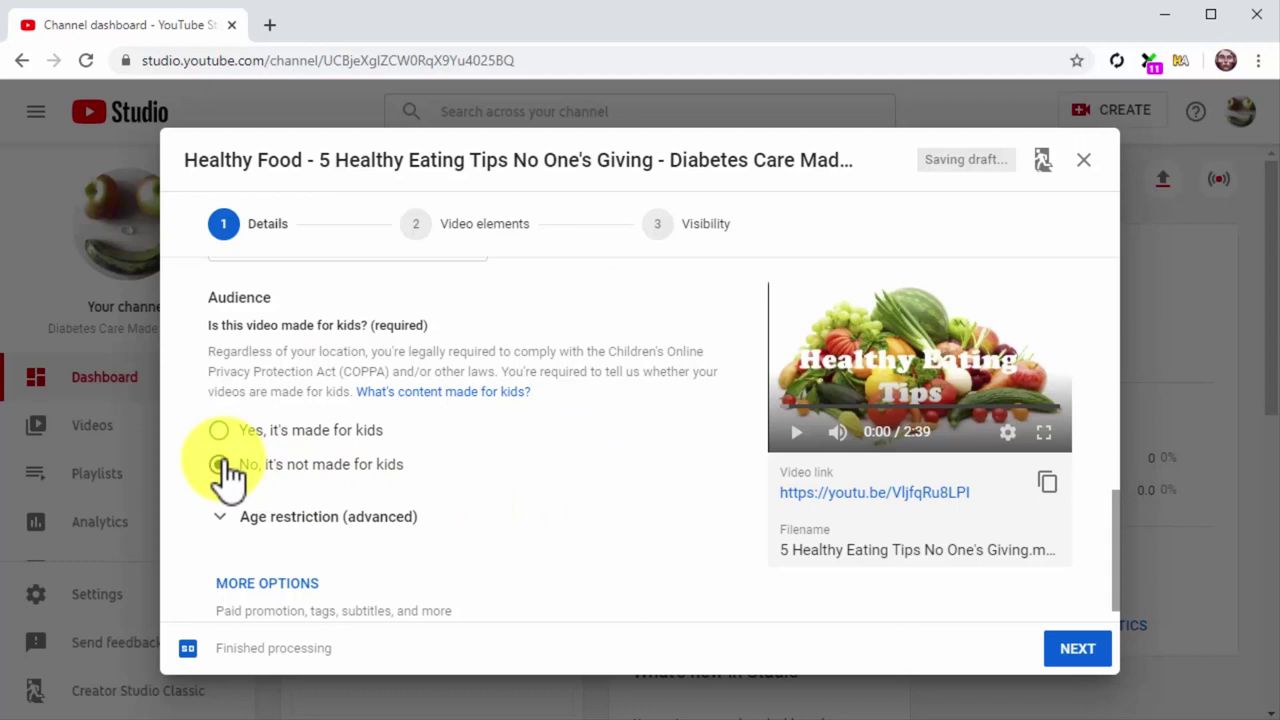
Step: Show the additional video options and add the tags Health, Healthy Foods, Healthy Eating and Healthy Meals
scroll(537, 490, down, 1)
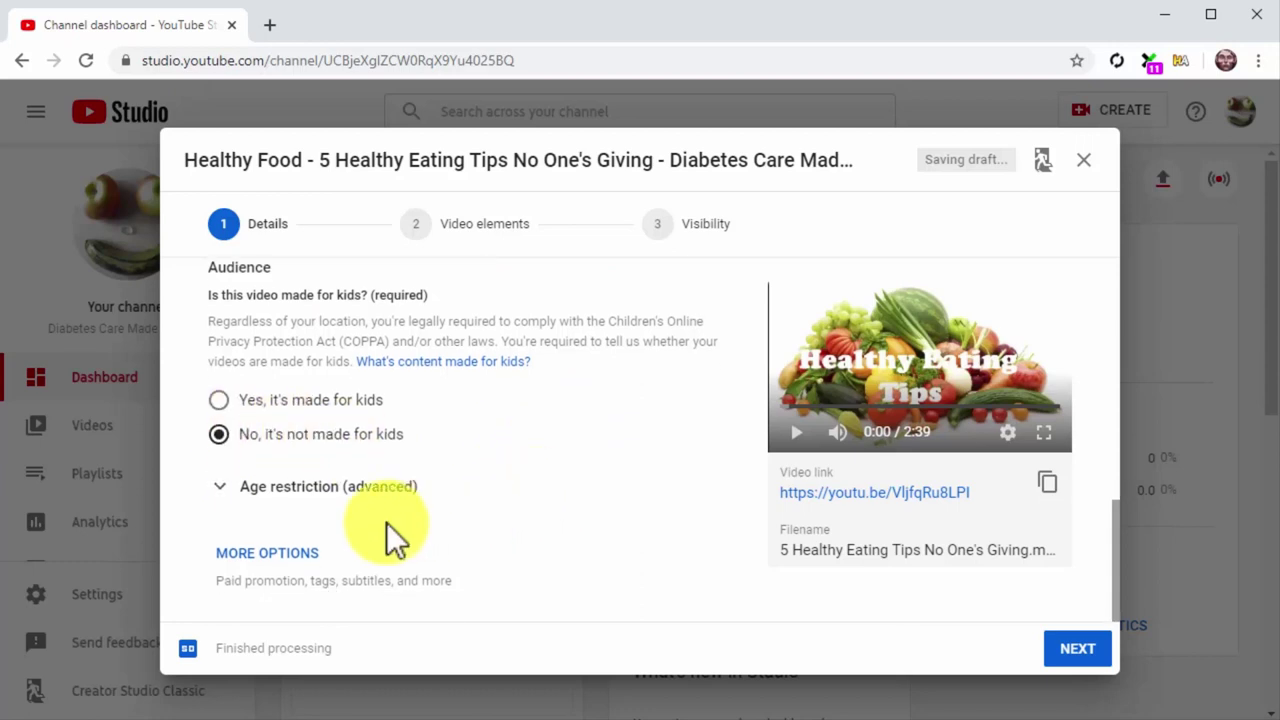
click(298, 553)
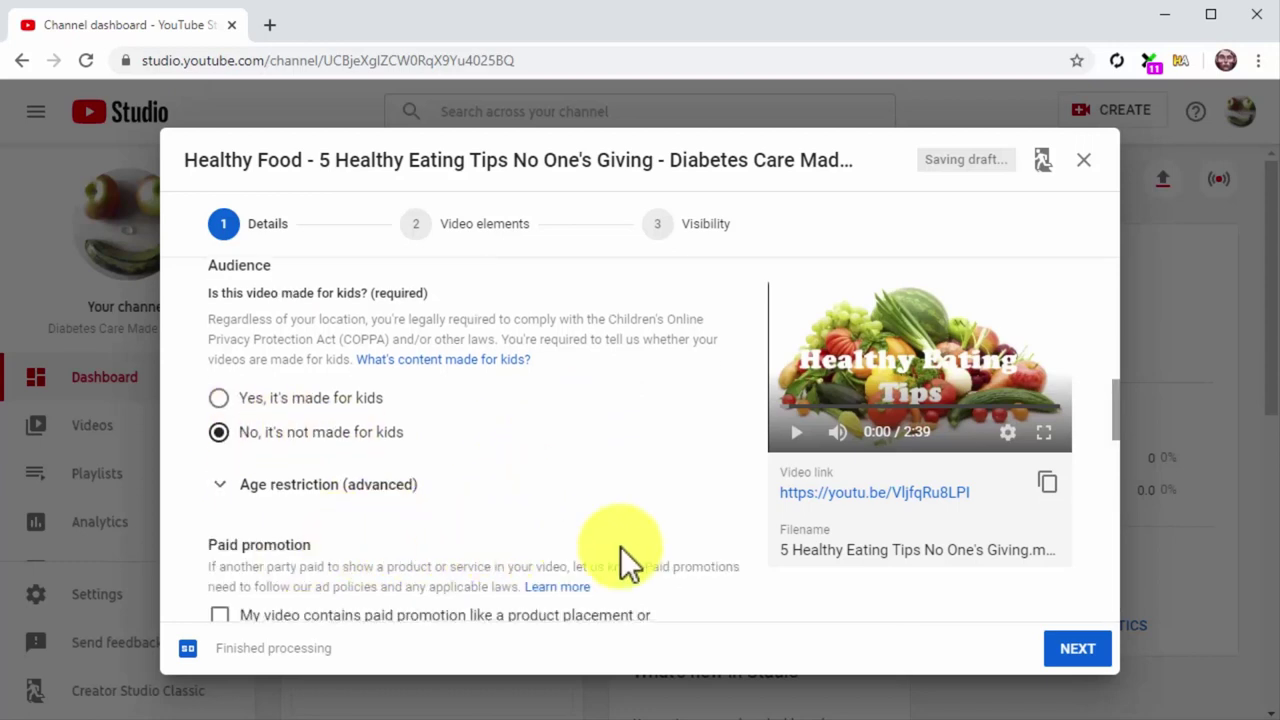
scroll(620, 546, down, 2)
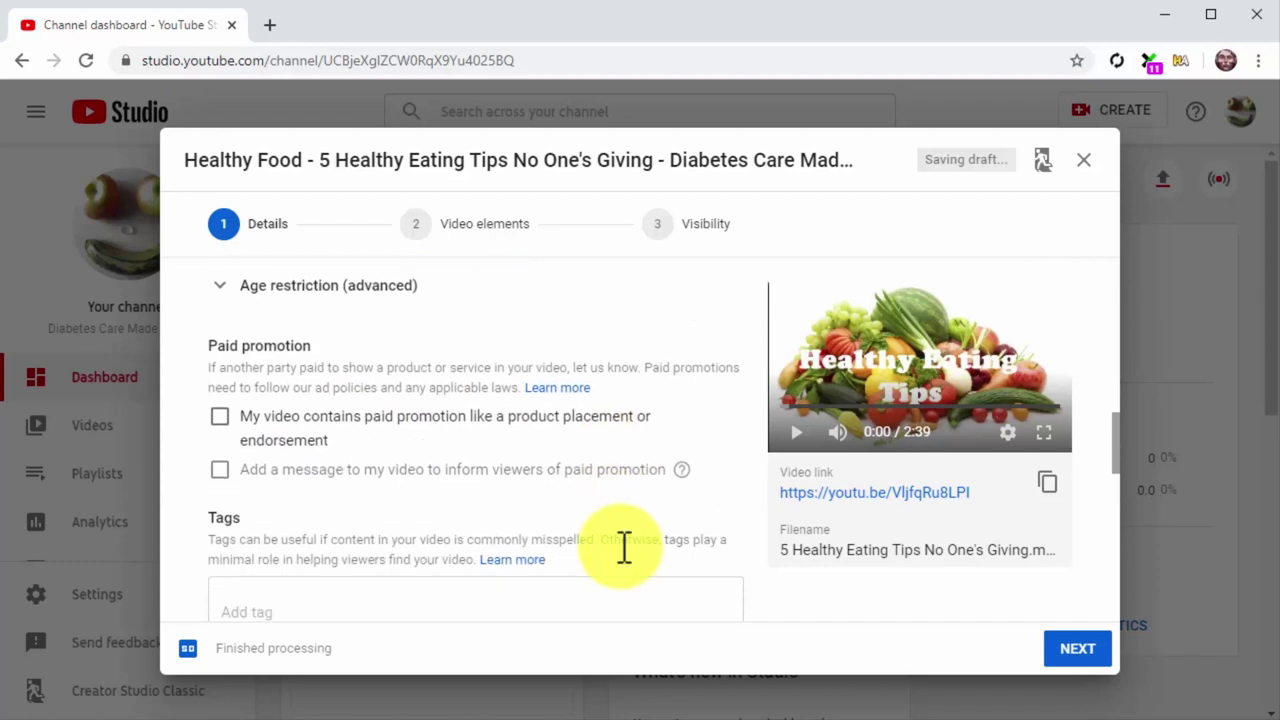
scroll(624, 547, down, 1)
click(591, 508)
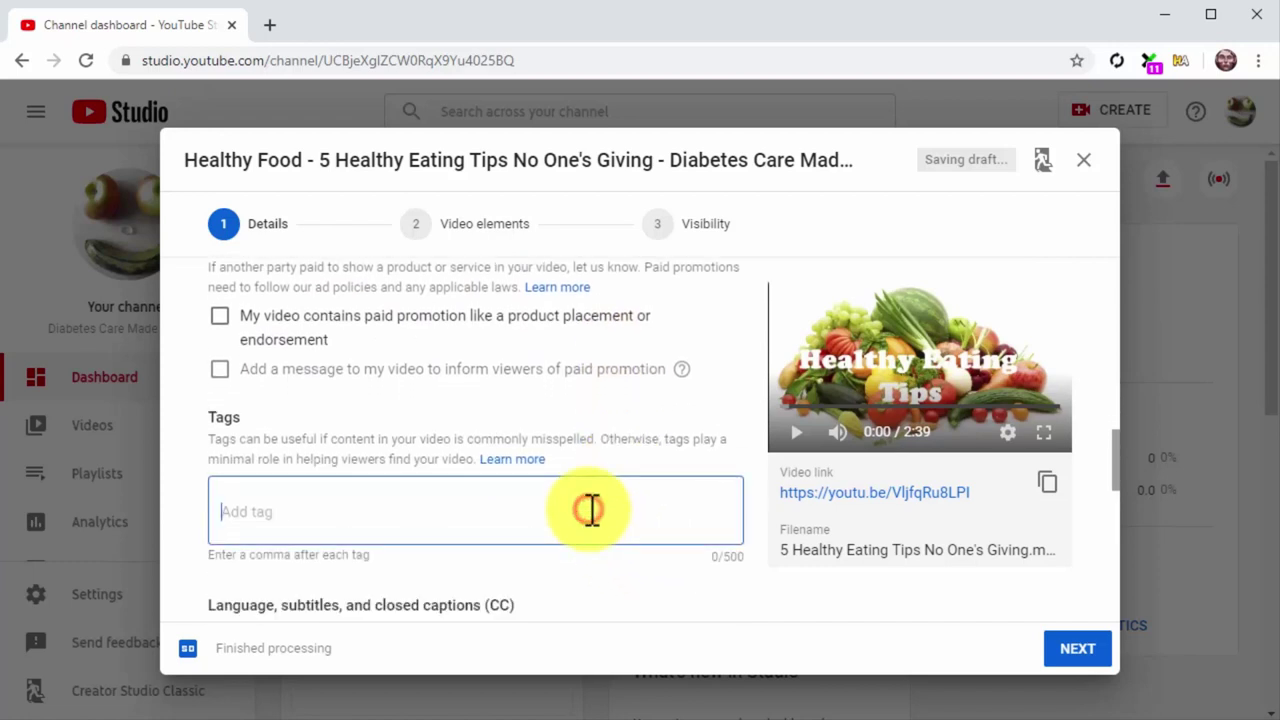
text(Health,)
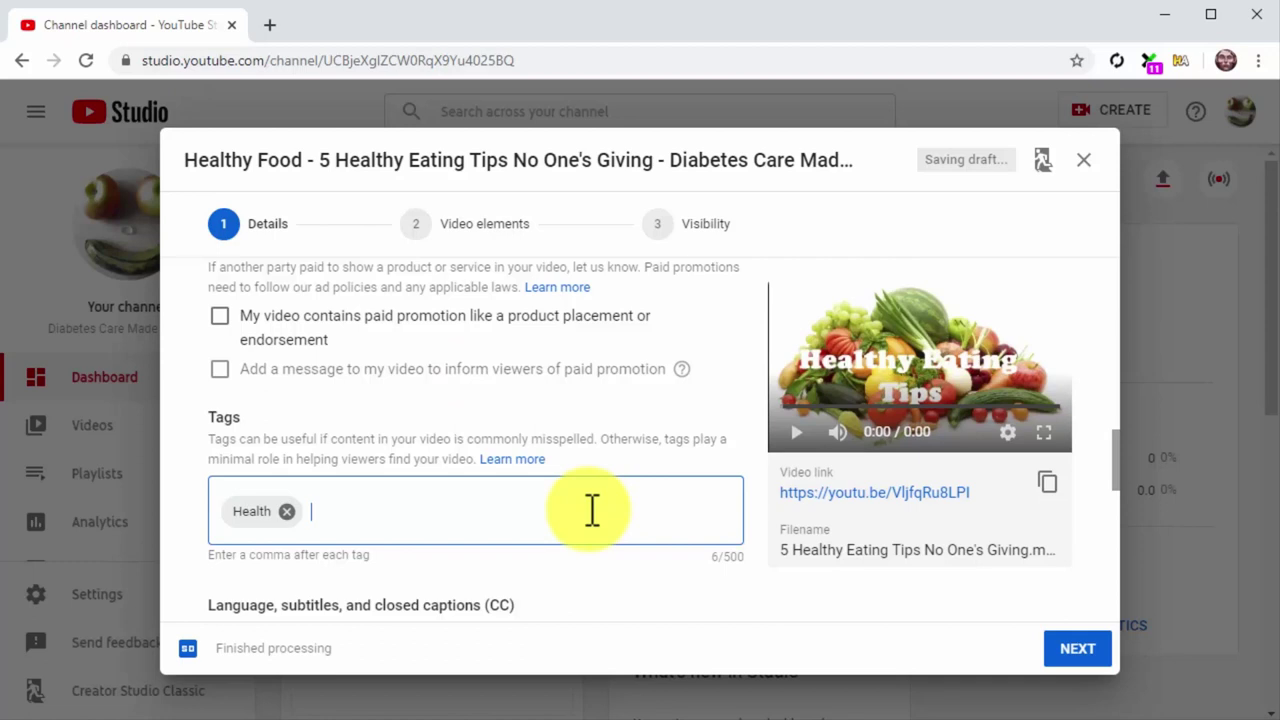
text(Hea)
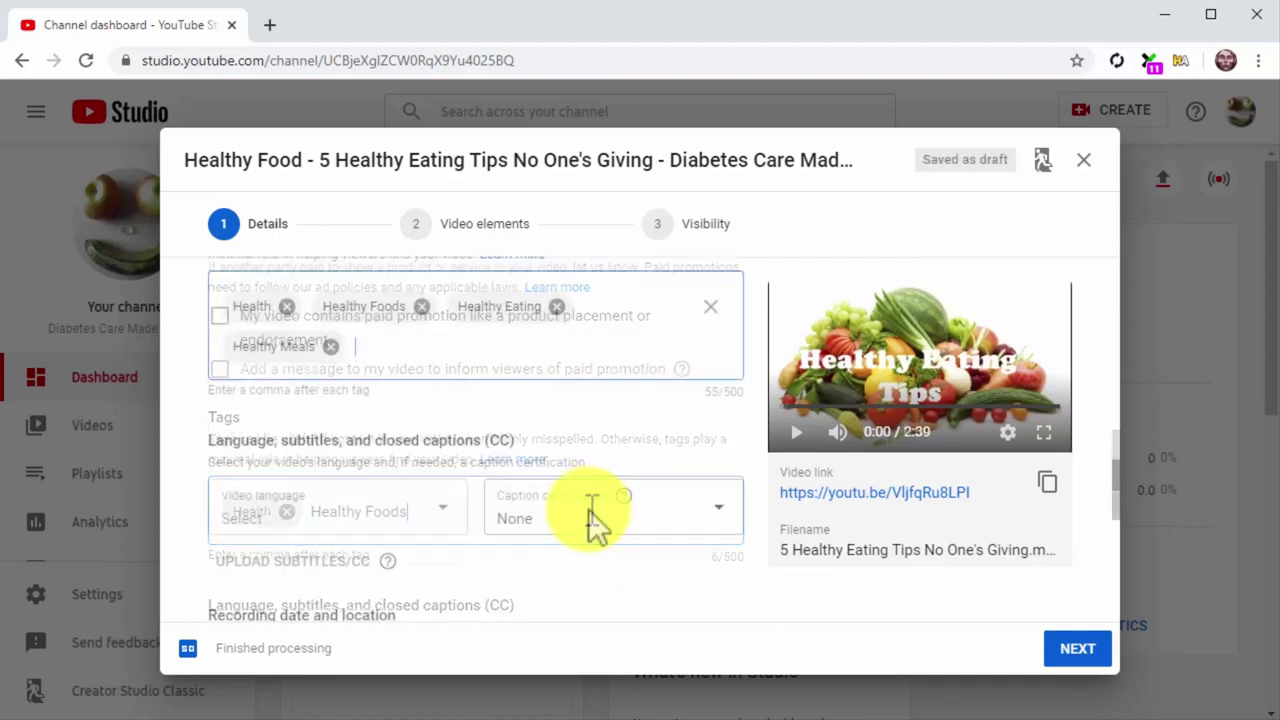
Step: Set the video language to English and choose People & Blogs as the category
click(436, 415)
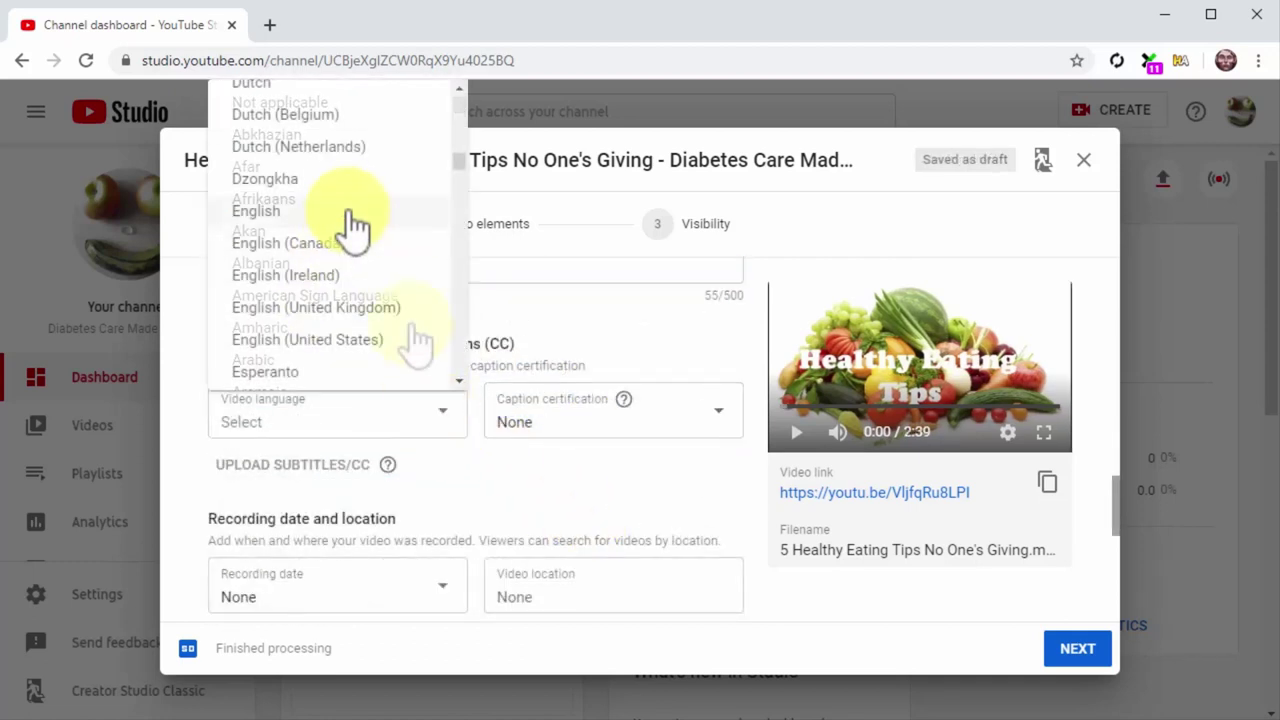
click(350, 212)
scroll(405, 515, down, 2)
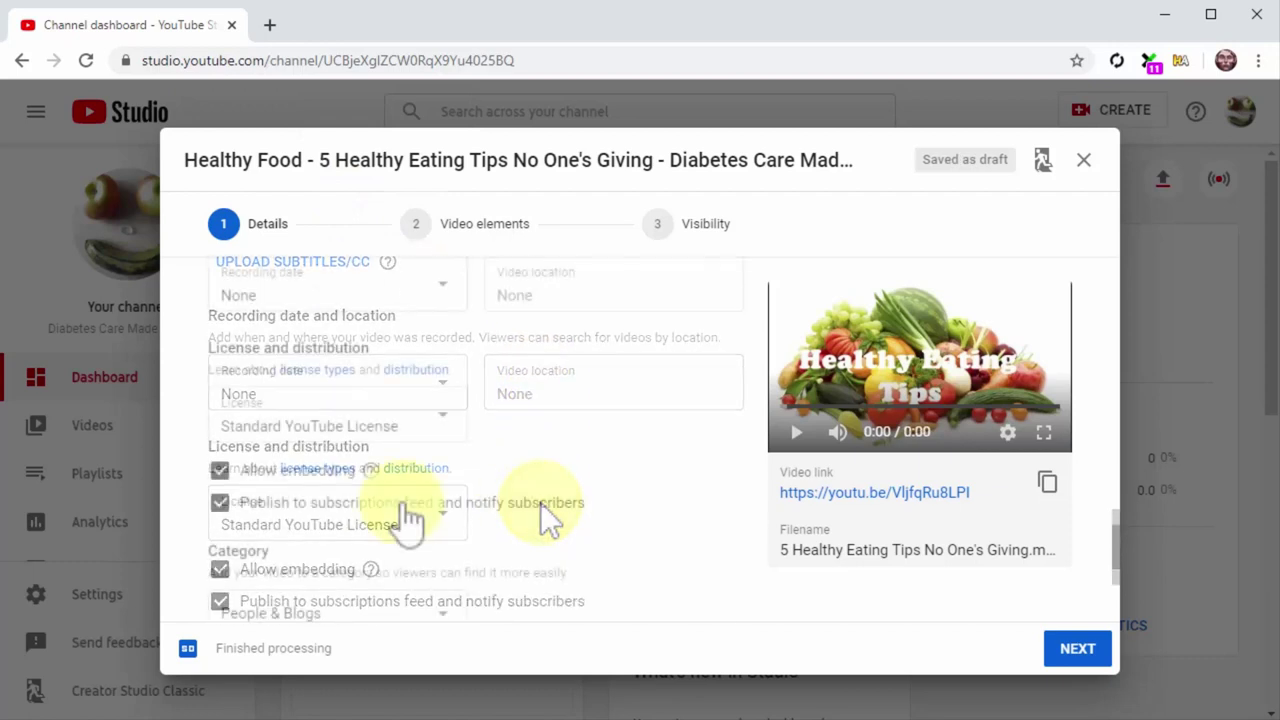
click(401, 512)
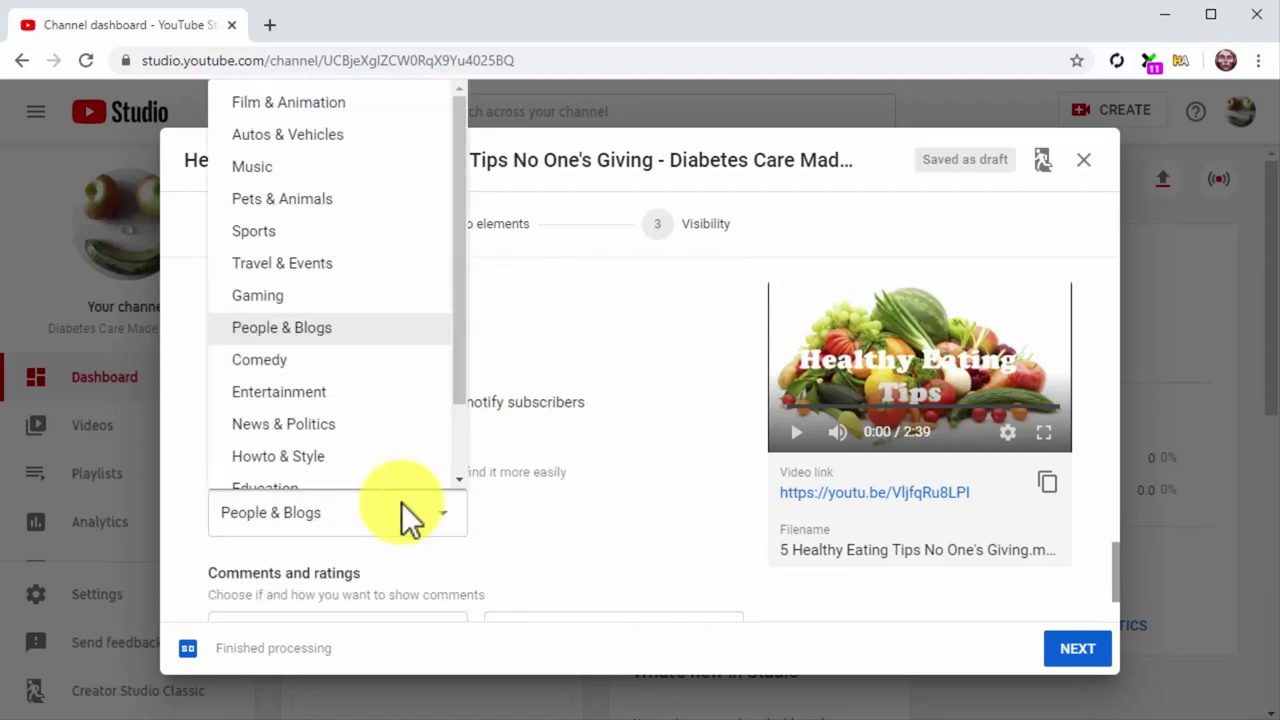
click(420, 333)
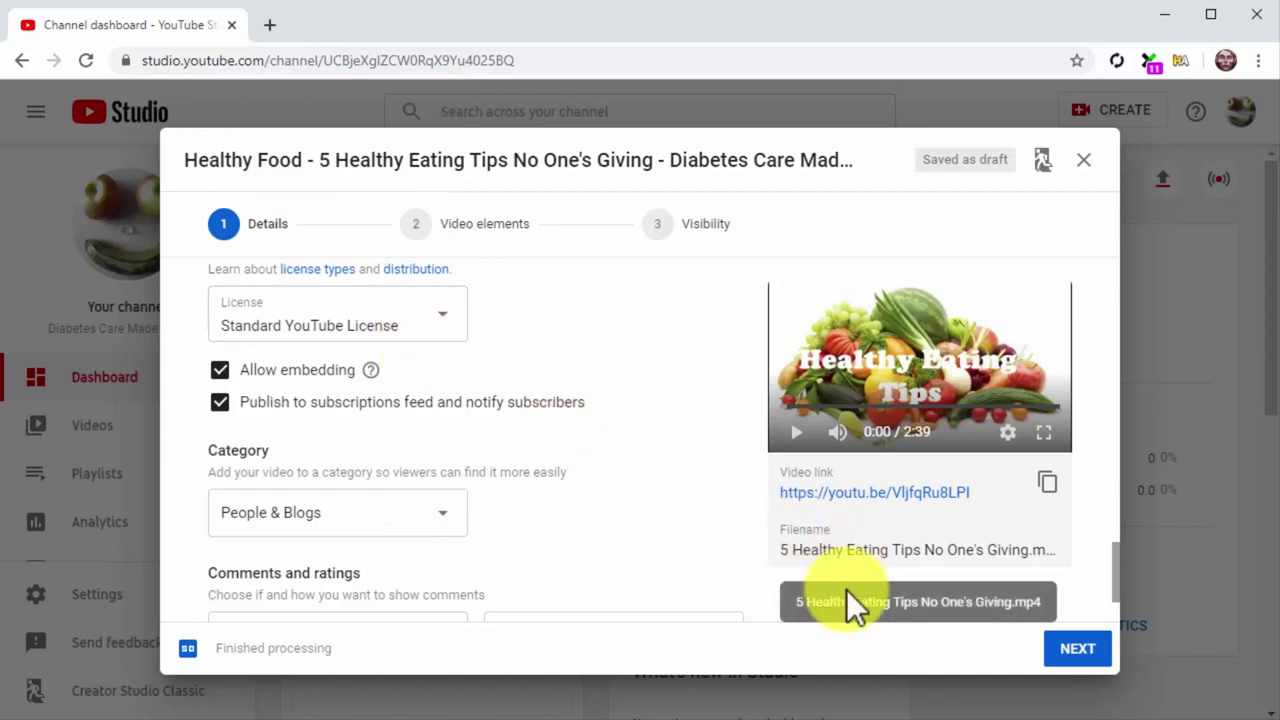
Step: Proceed to the video elements and add a Subscribe element to a new end screen
click(1076, 650)
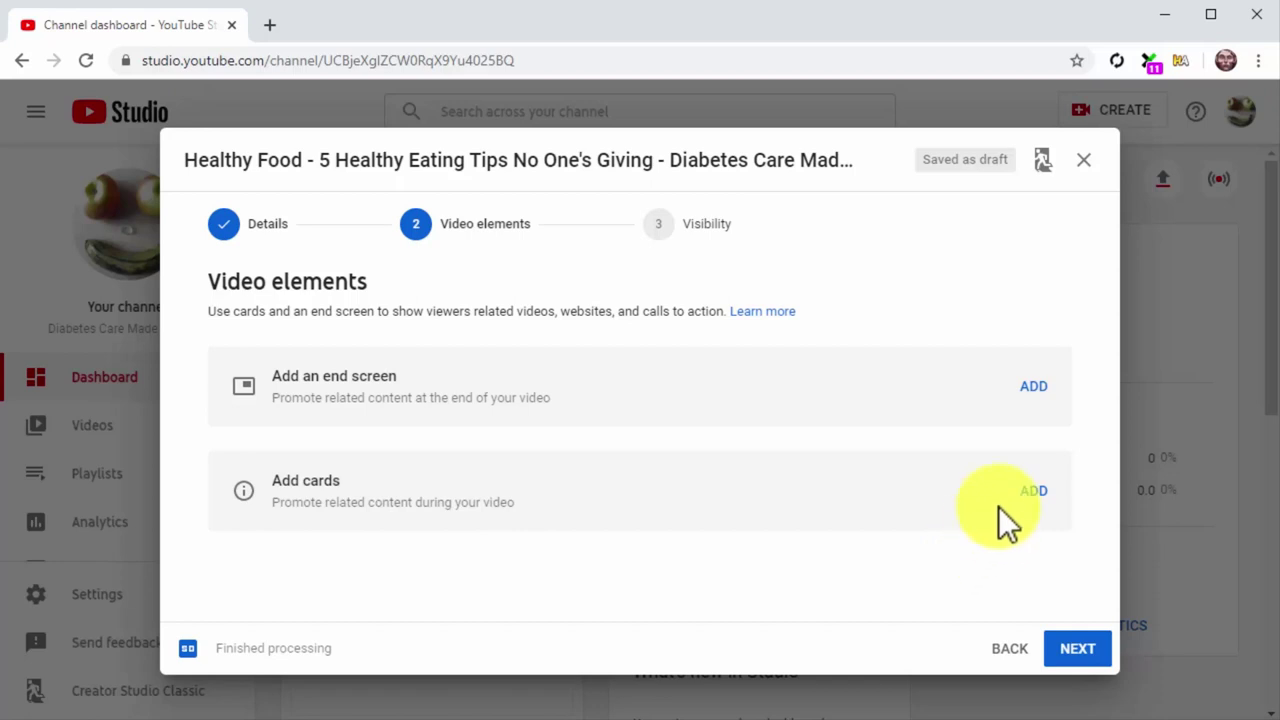
click(1035, 392)
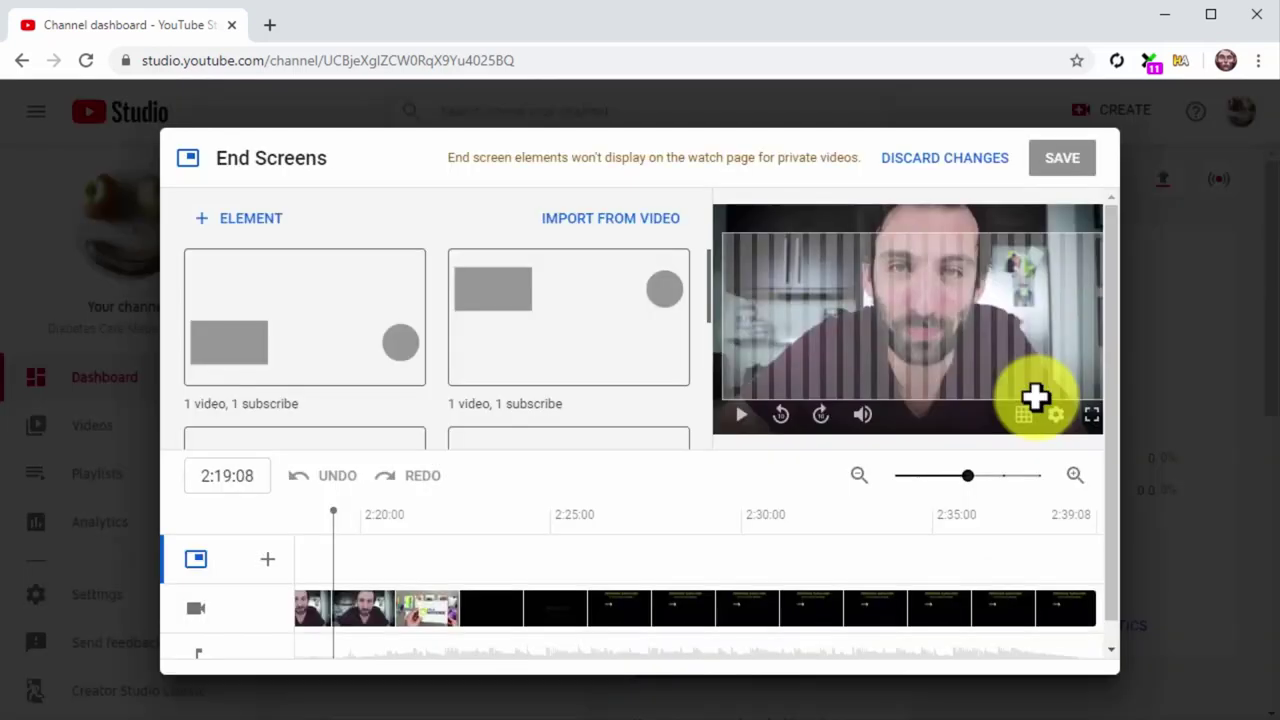
click(246, 220)
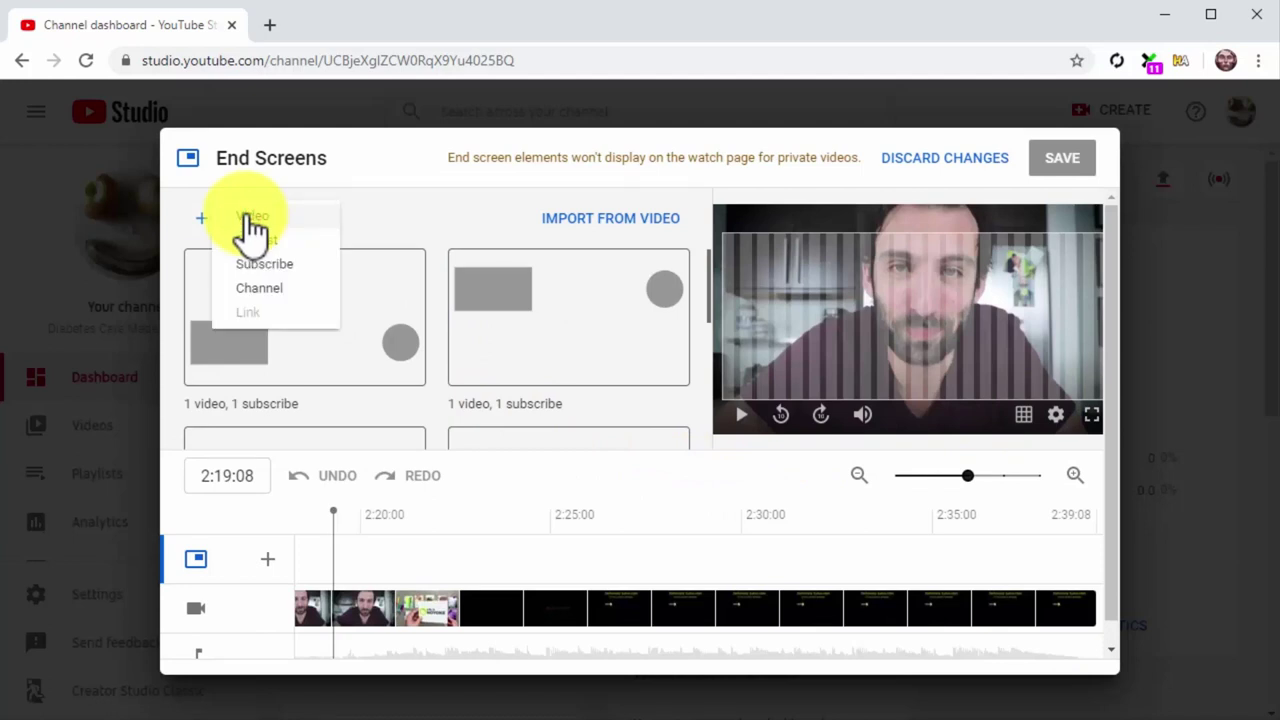
click(274, 263)
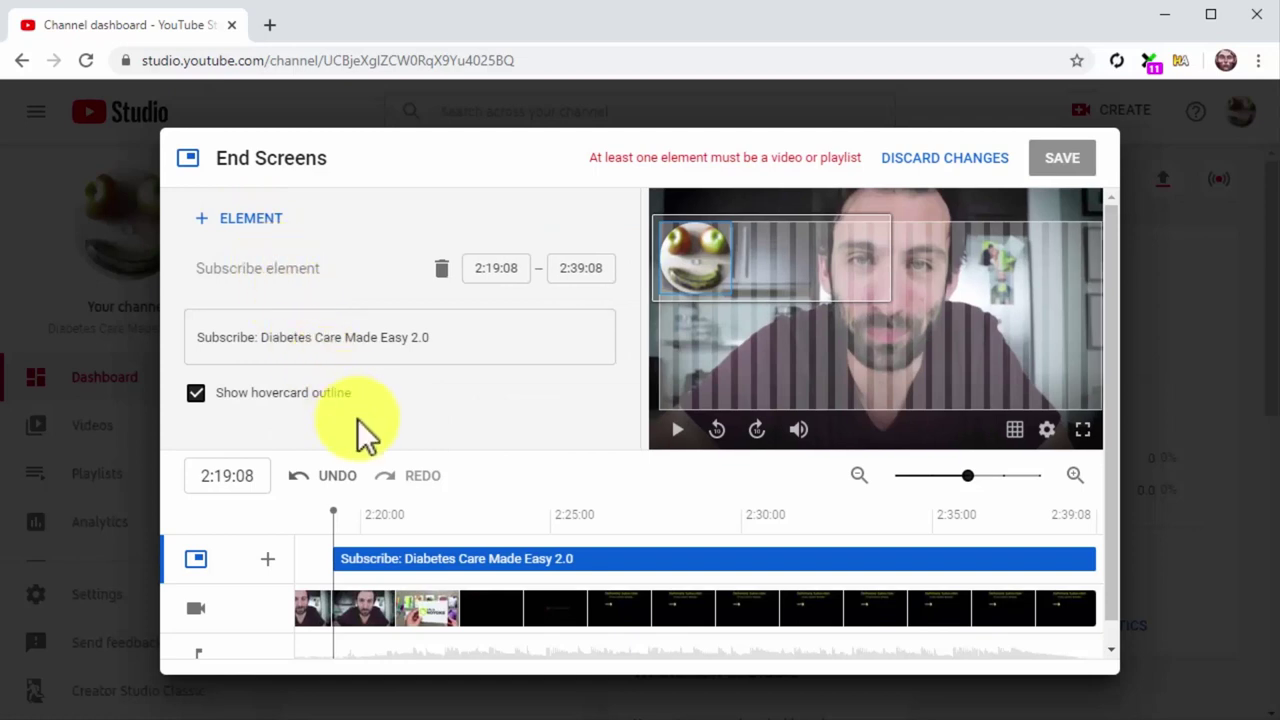
Step: Set the current time position in the end screen timeline to 2:00:00
click(232, 475)
text(2:00:00)
key(Return)
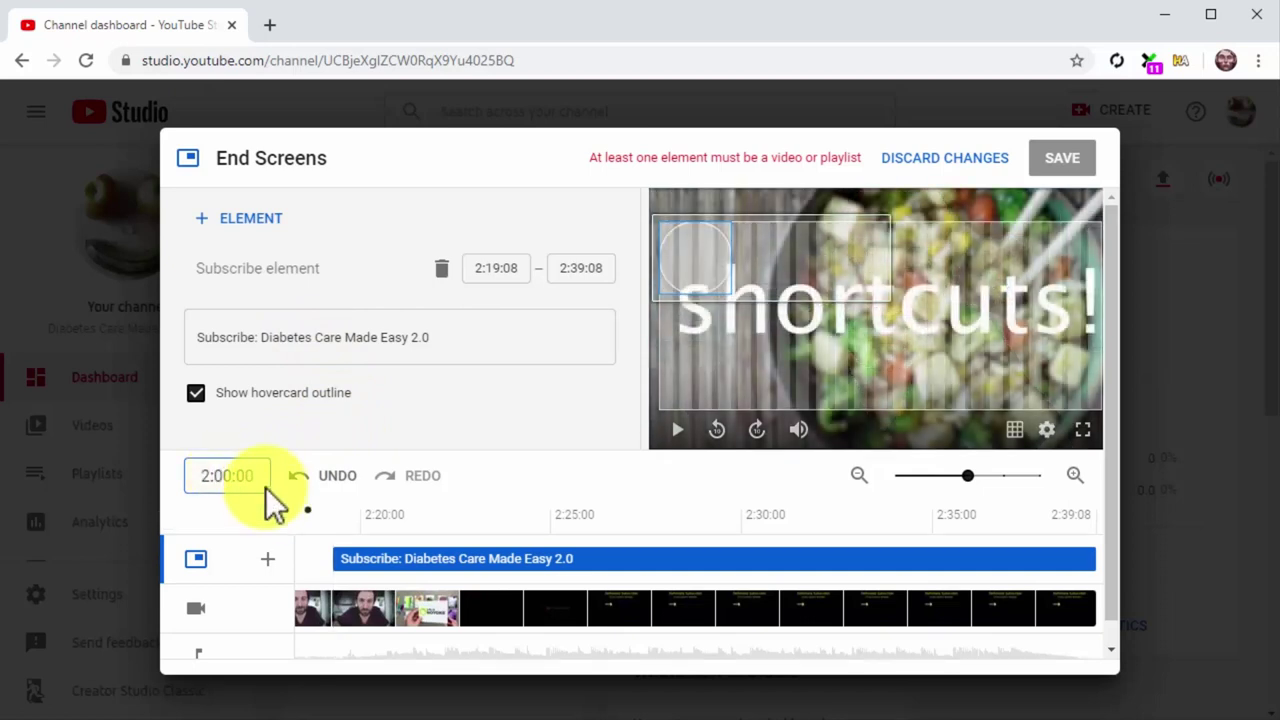
Step: Add a Video element set to Best for viewer and save the end screen
click(254, 222)
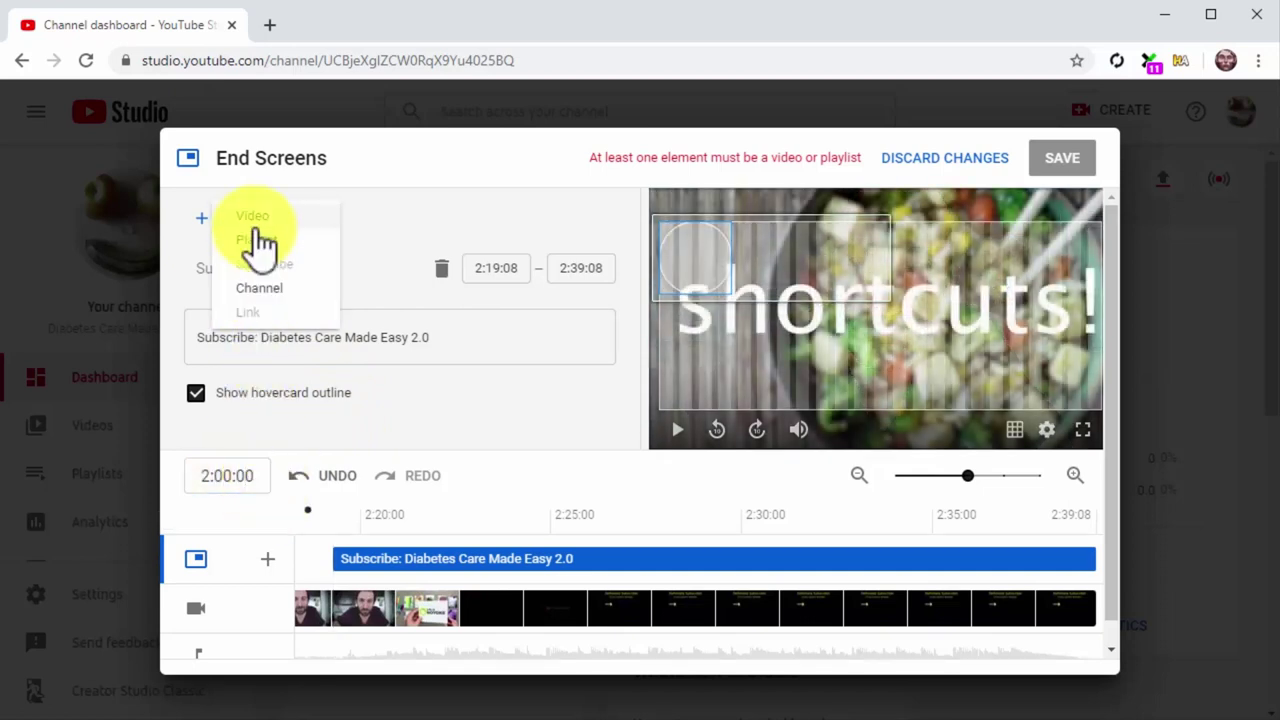
click(278, 218)
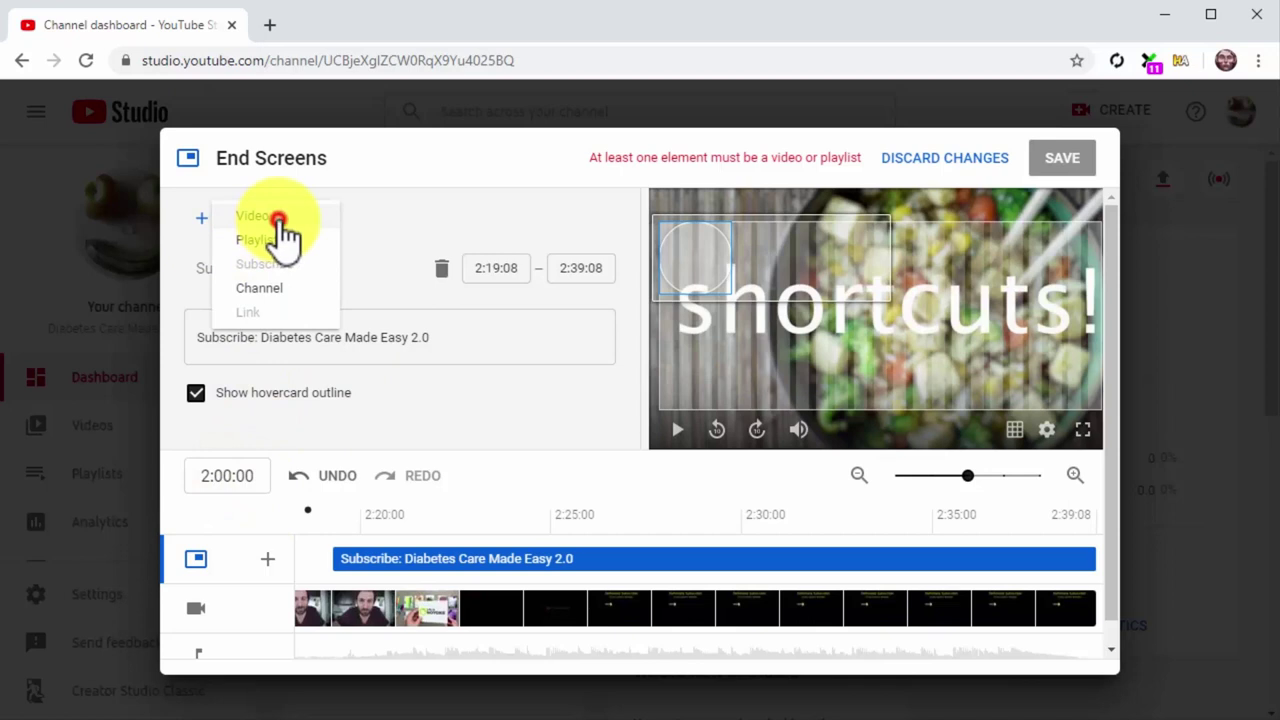
scroll(293, 300, down, 1)
click(291, 330)
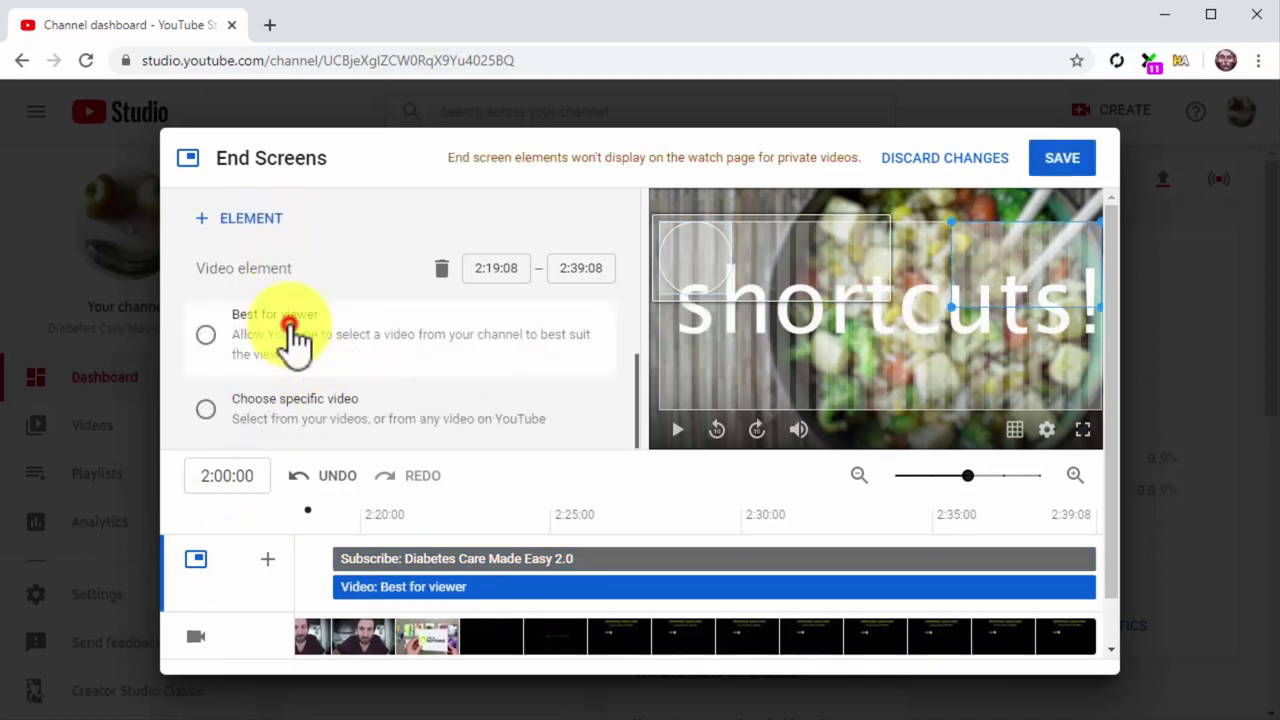
click(1056, 158)
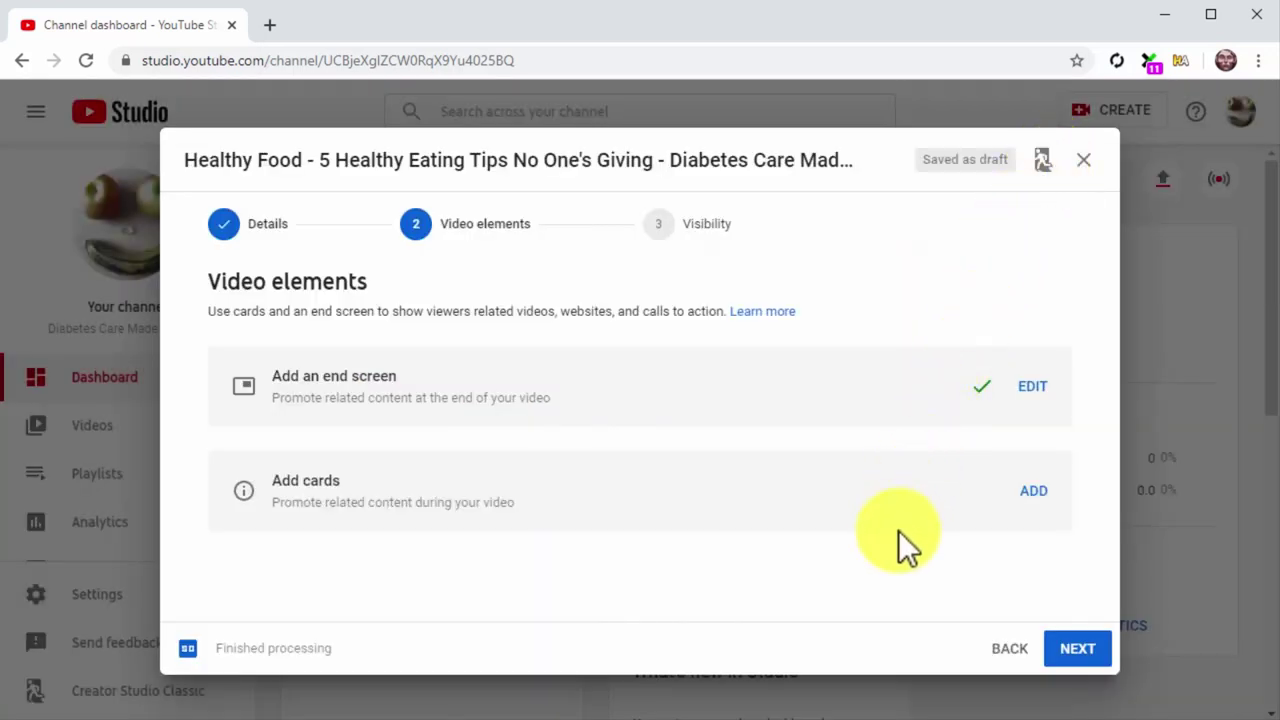
Step: Set the video's visibility to Public, publish it and copy its video link
click(1077, 649)
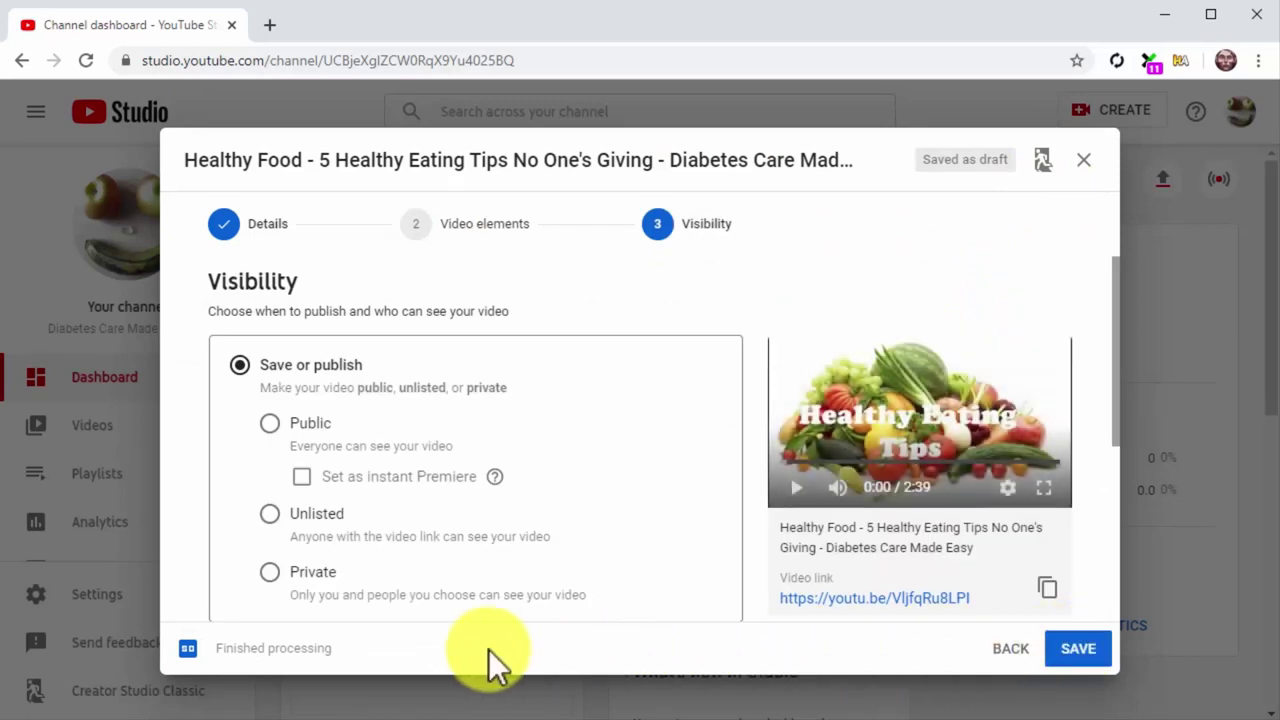
click(270, 424)
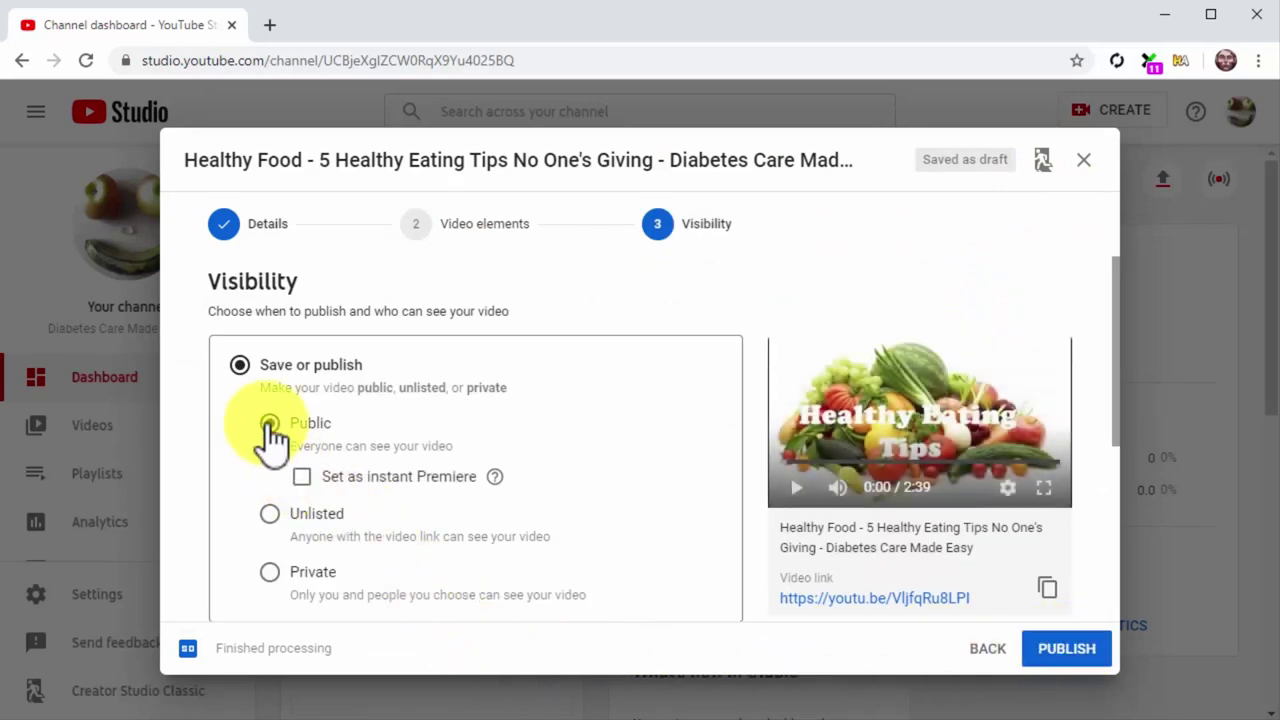
click(1052, 652)
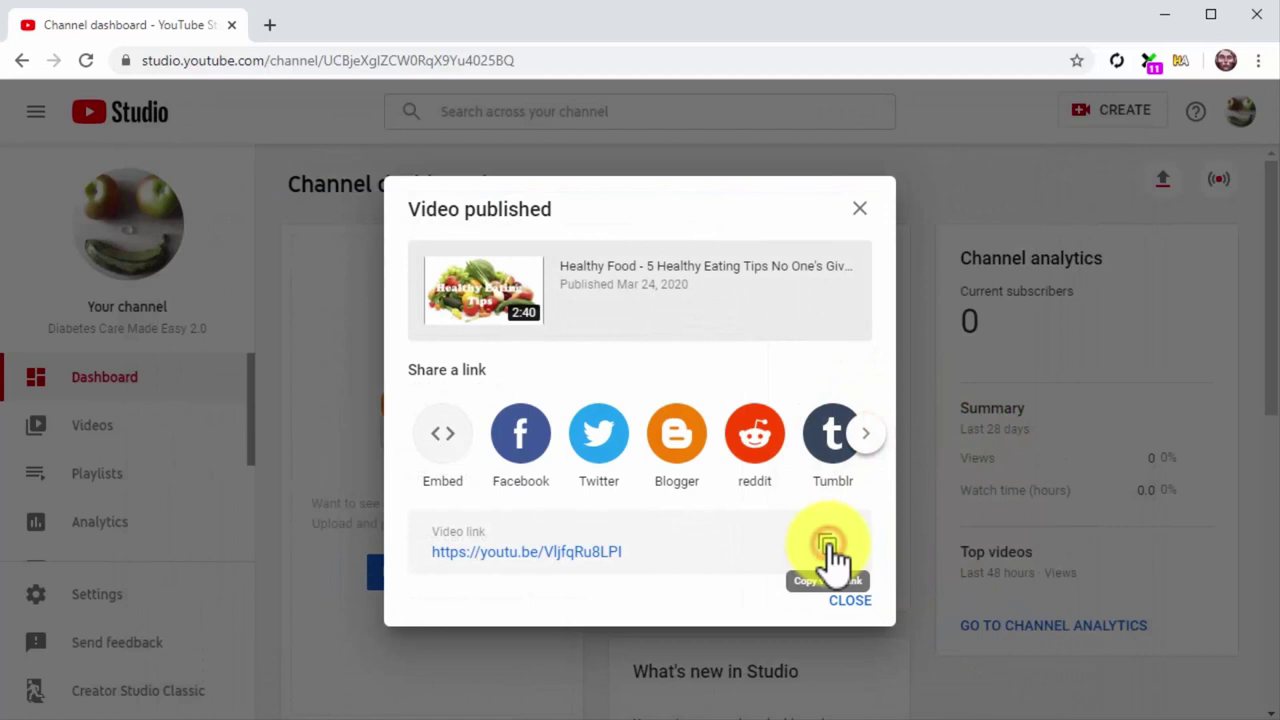
click(828, 545)
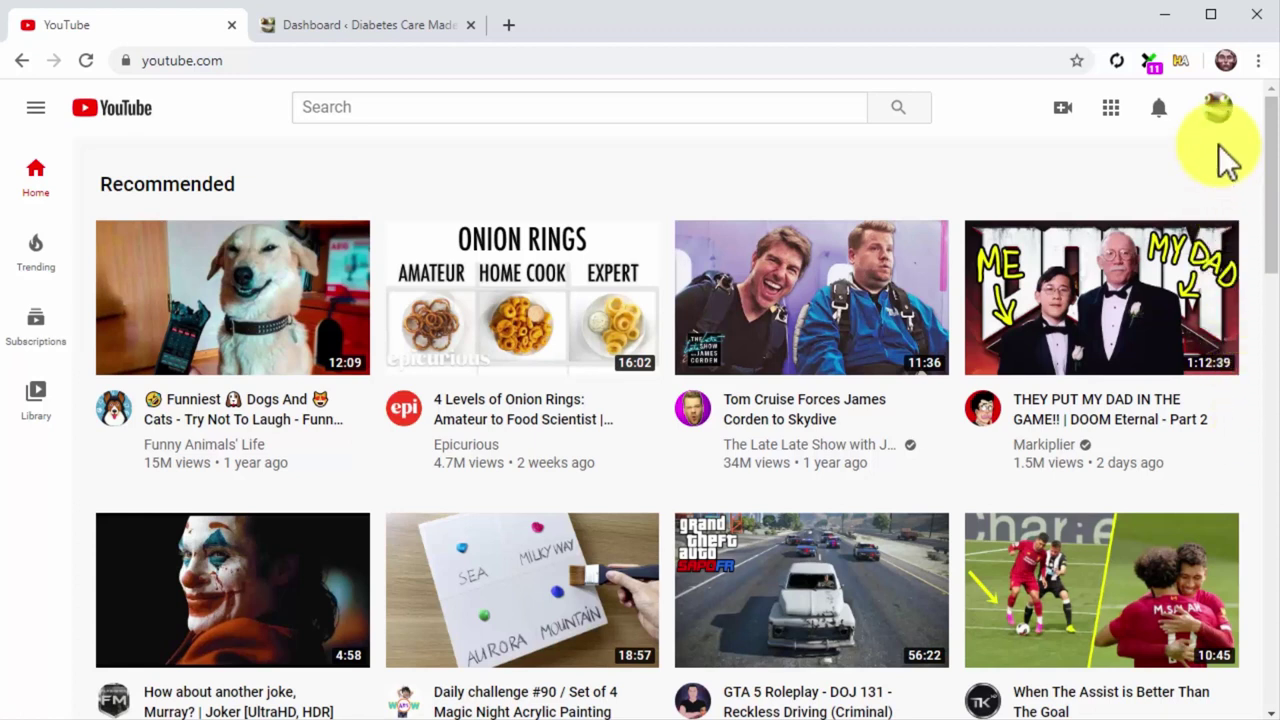
Step: Open the channel's videos in YouTube Studio and get the shareable link of the Healthy Food video
click(1217, 108)
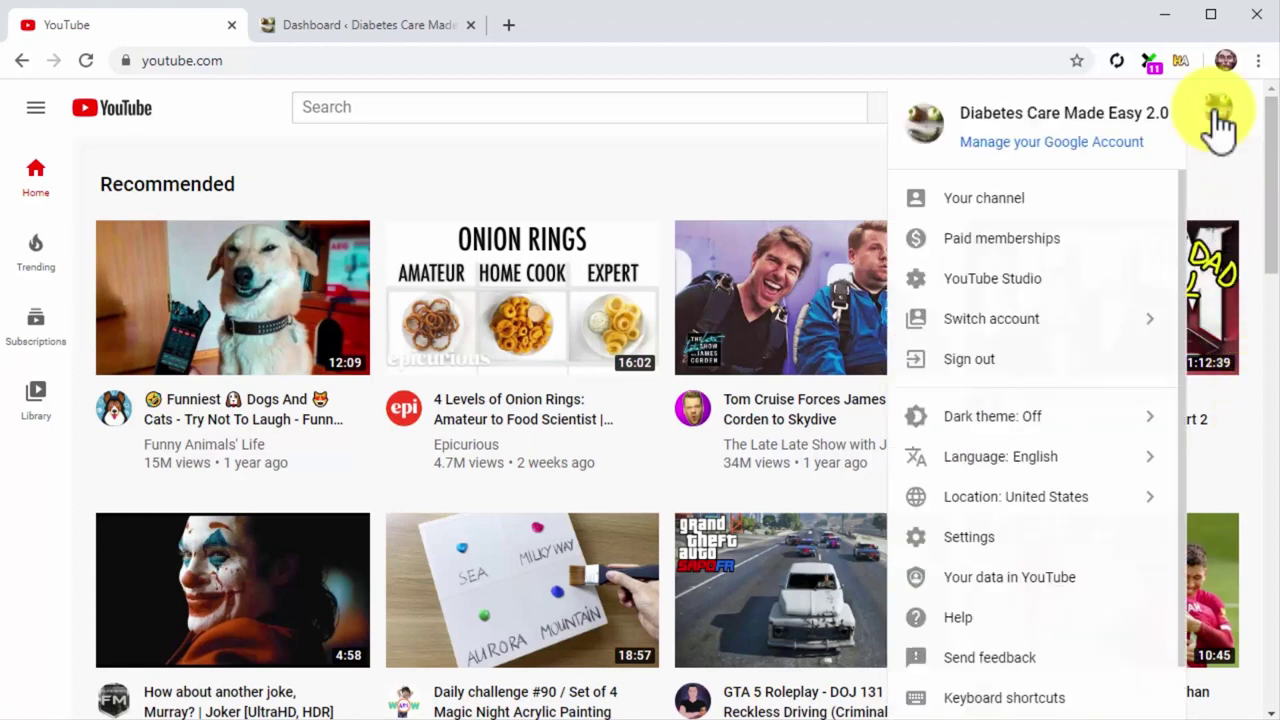
click(1025, 280)
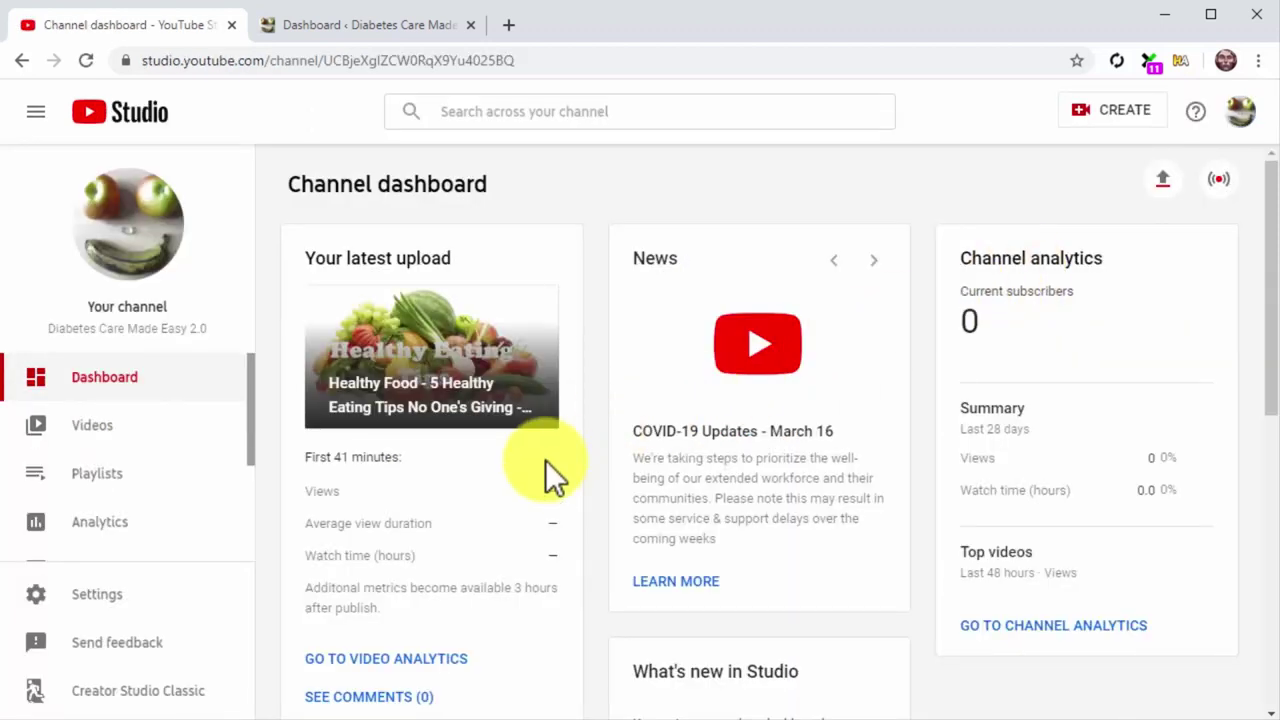
click(218, 433)
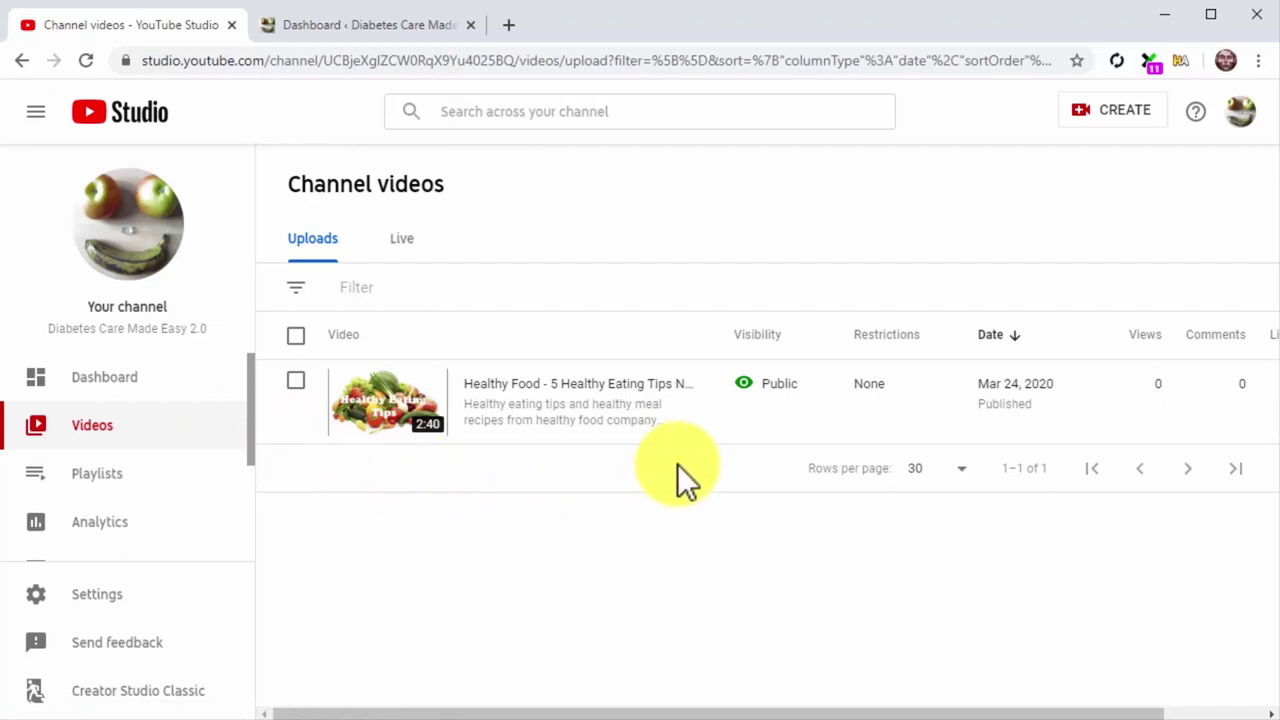
click(681, 403)
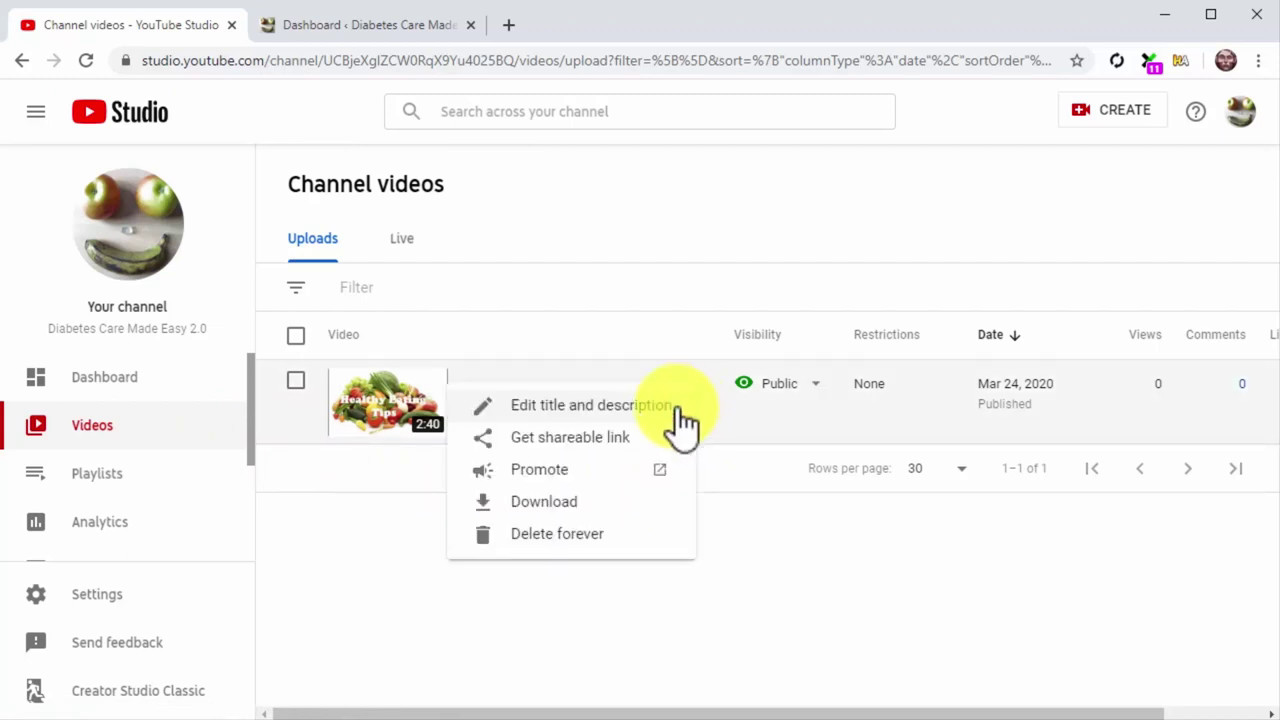
click(619, 438)
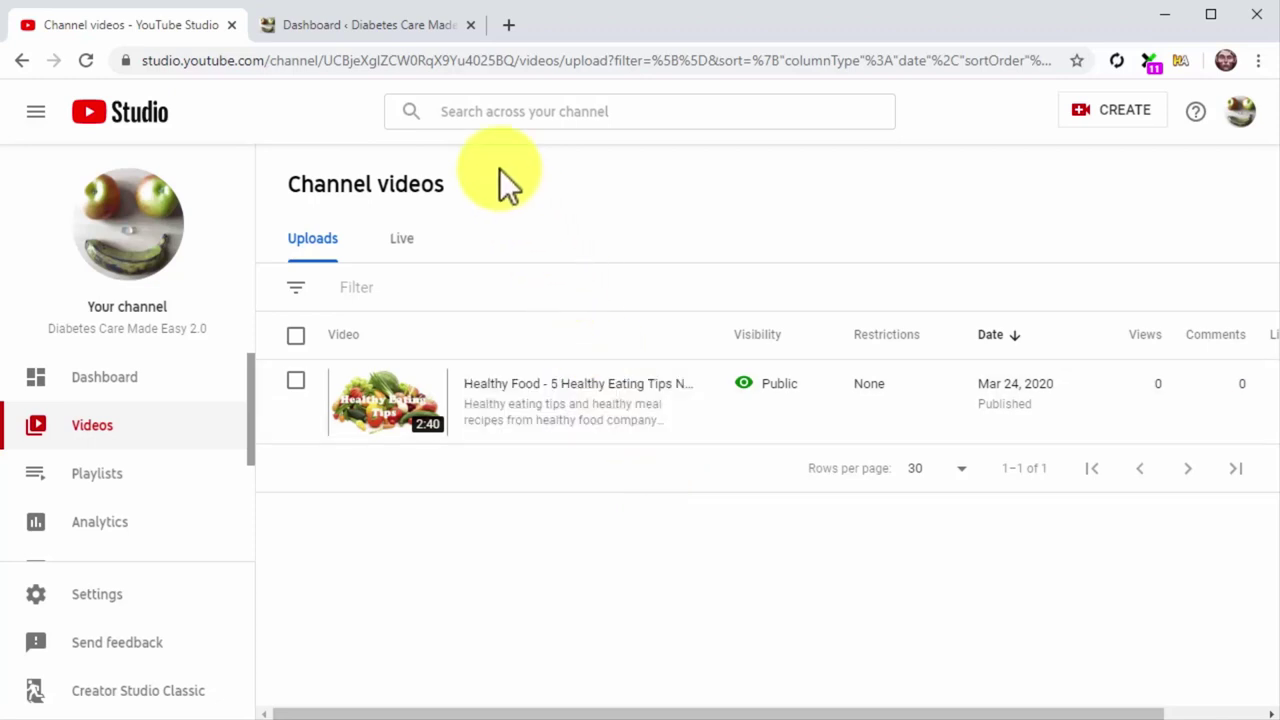
Step: Switch to the WordPress dashboard and add a new post titled "Healthy Food - 5 Healthy Eating Tips No One's Giving"
click(426, 32)
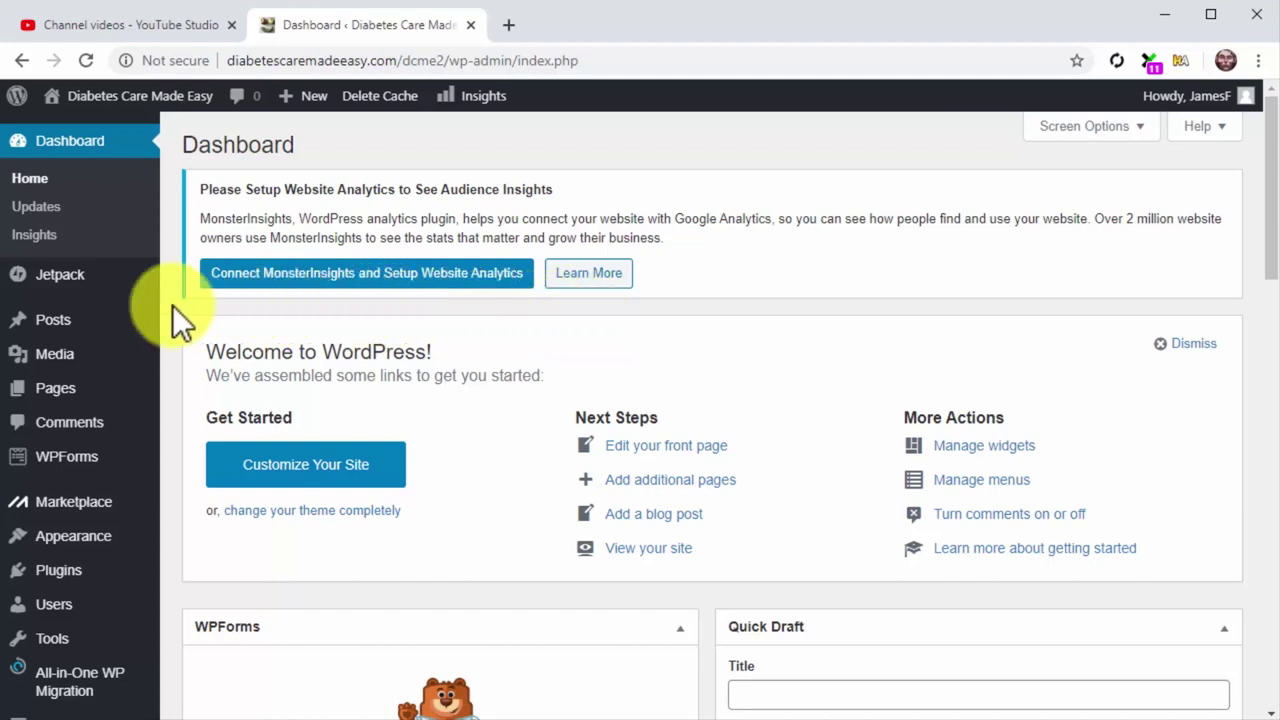
mouse_move(125, 318)
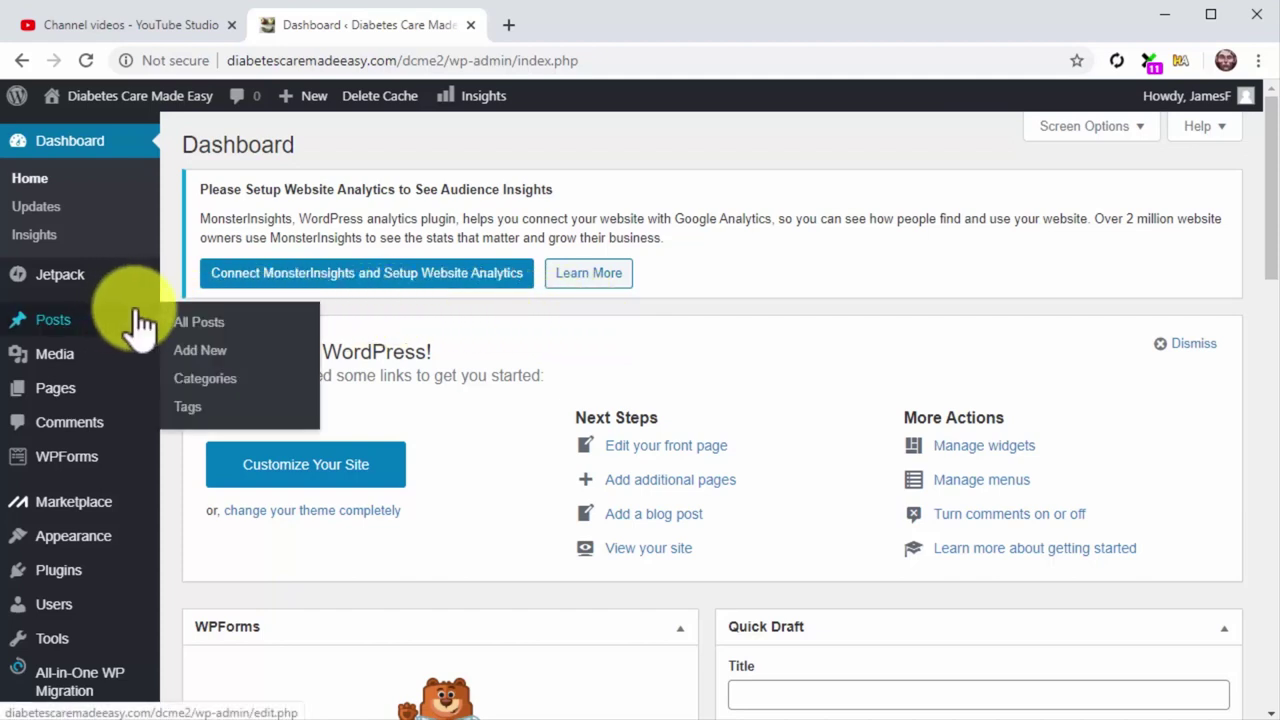
click(254, 348)
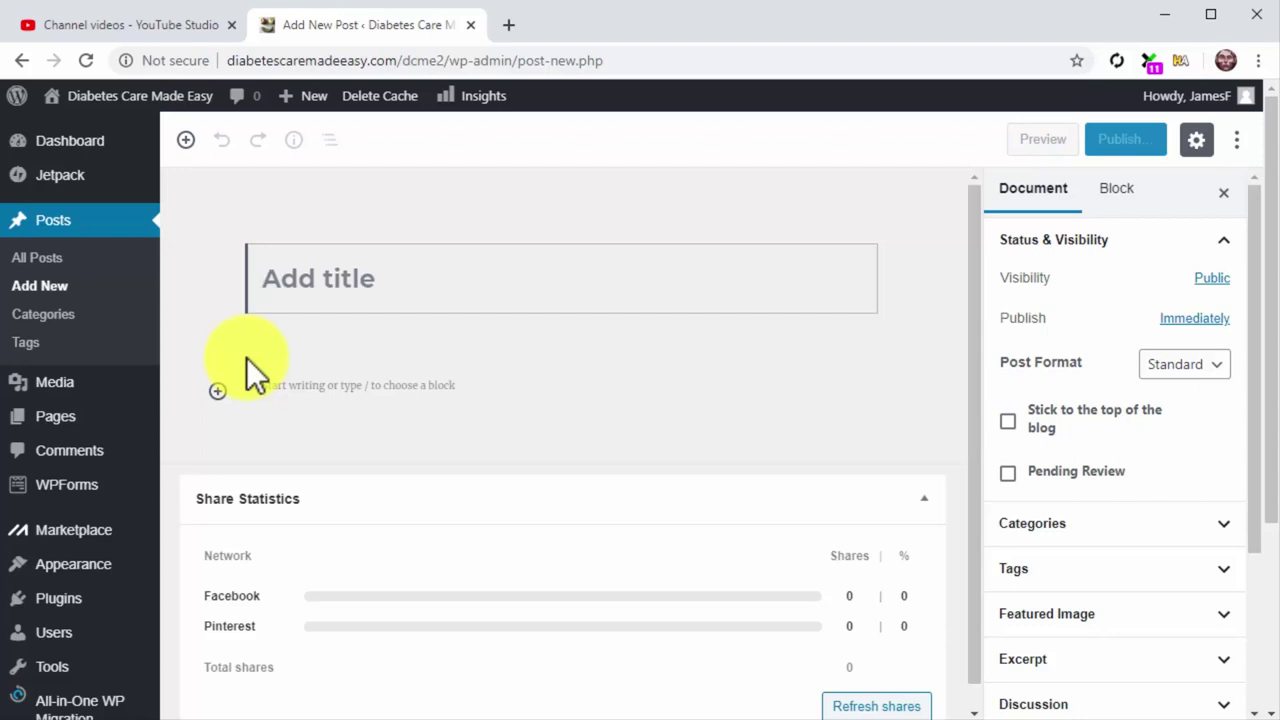
text(Healthy )
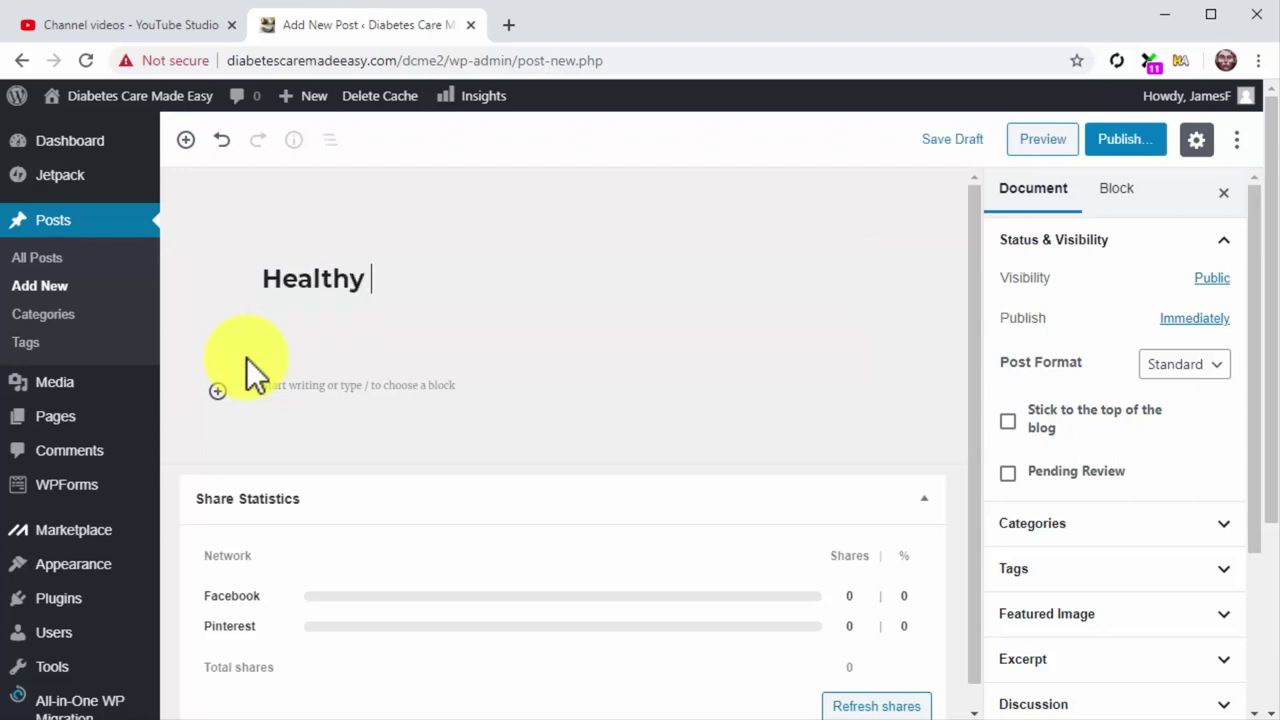
text(Food )
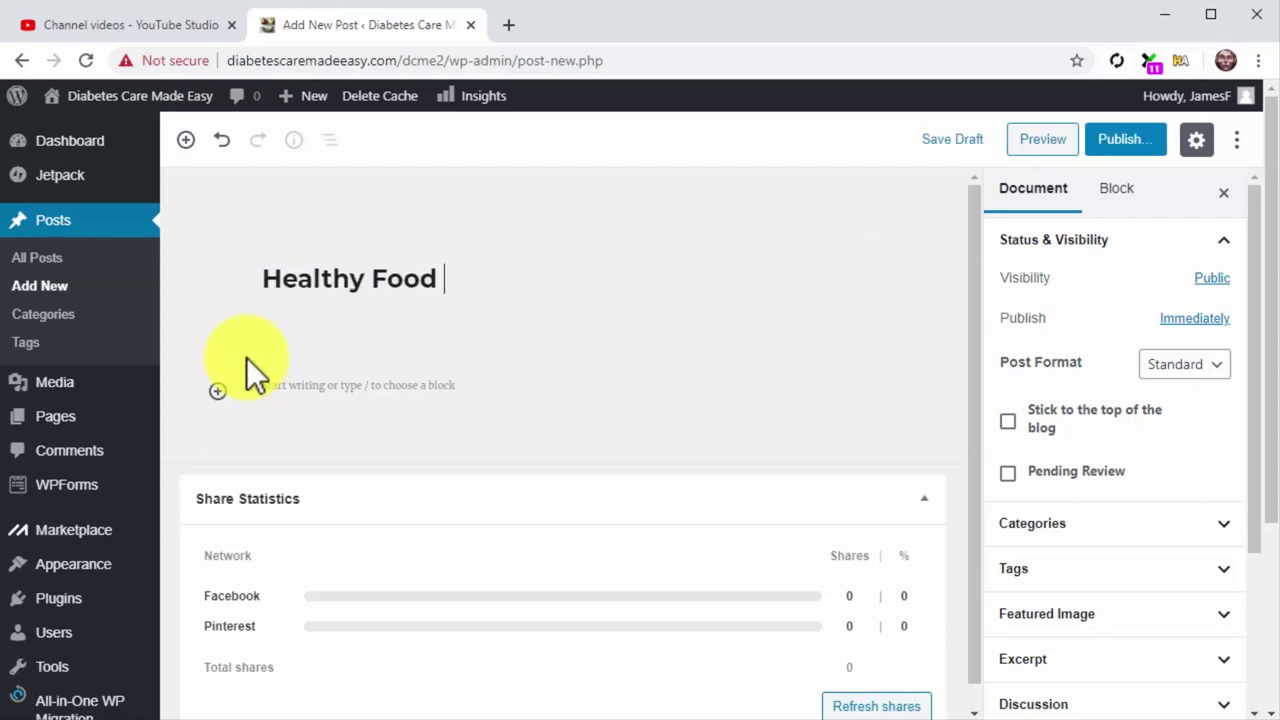
text(- 5 Healthy Ea)
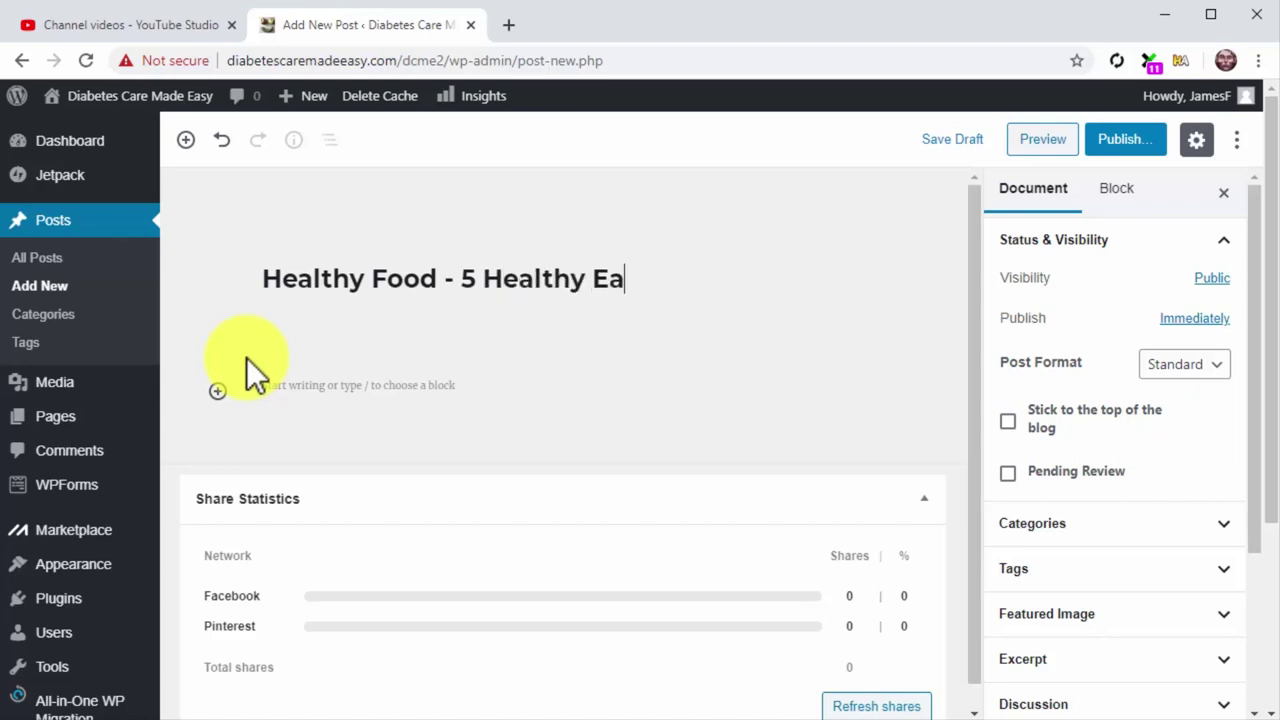
text(ting T)
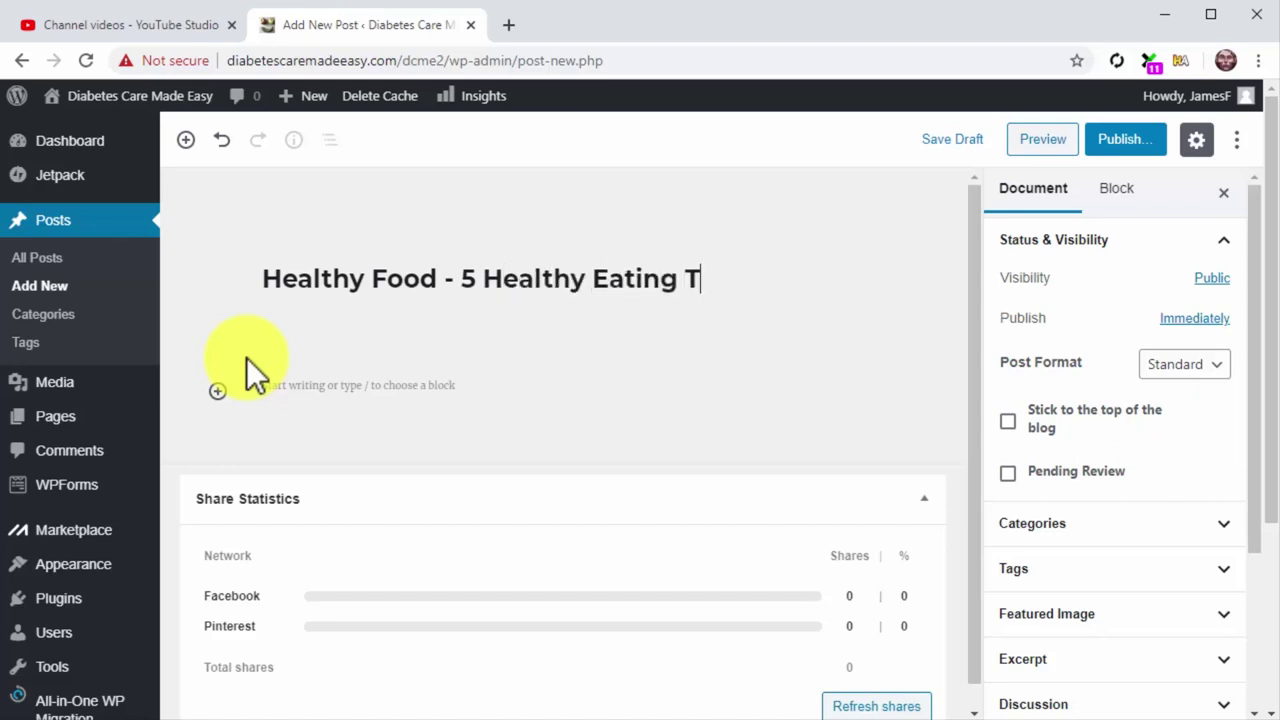
text(ips No One's)
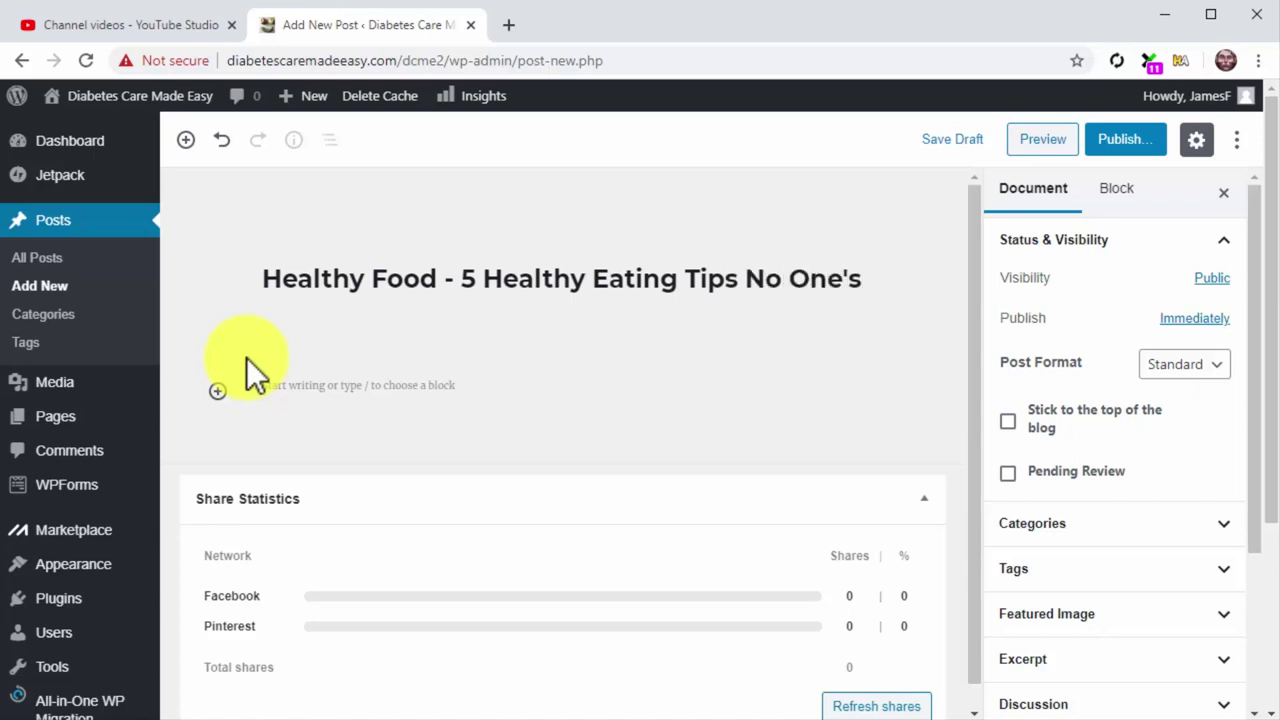
text( Giving)
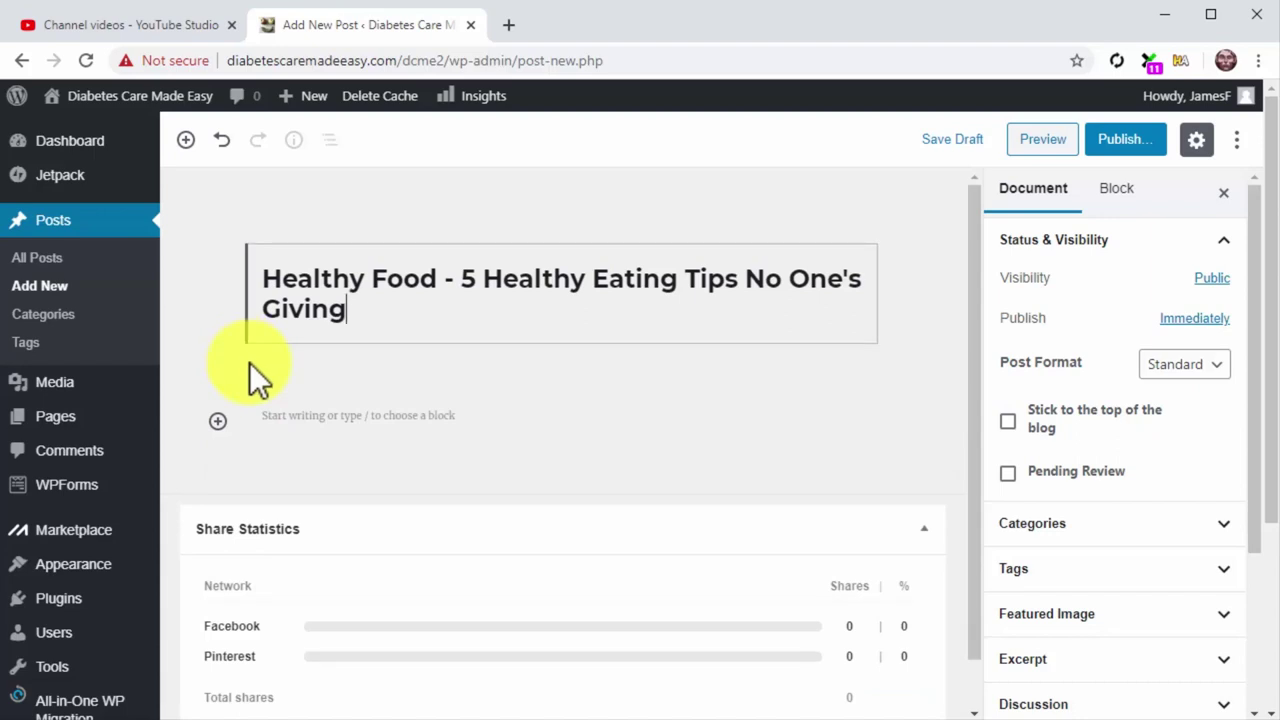
Step: Paste the healthy diet article text into the post body and set the opening paragraph's font size to 14
click(296, 417)
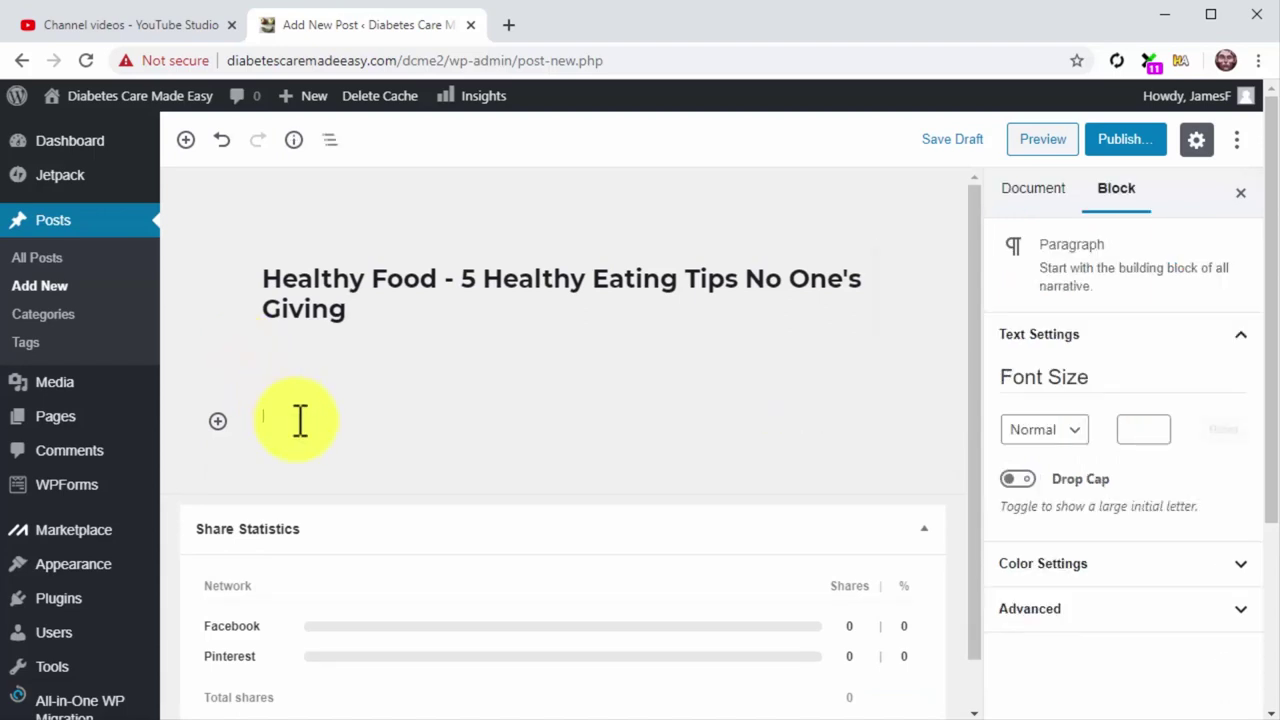
key(ctrl+v)
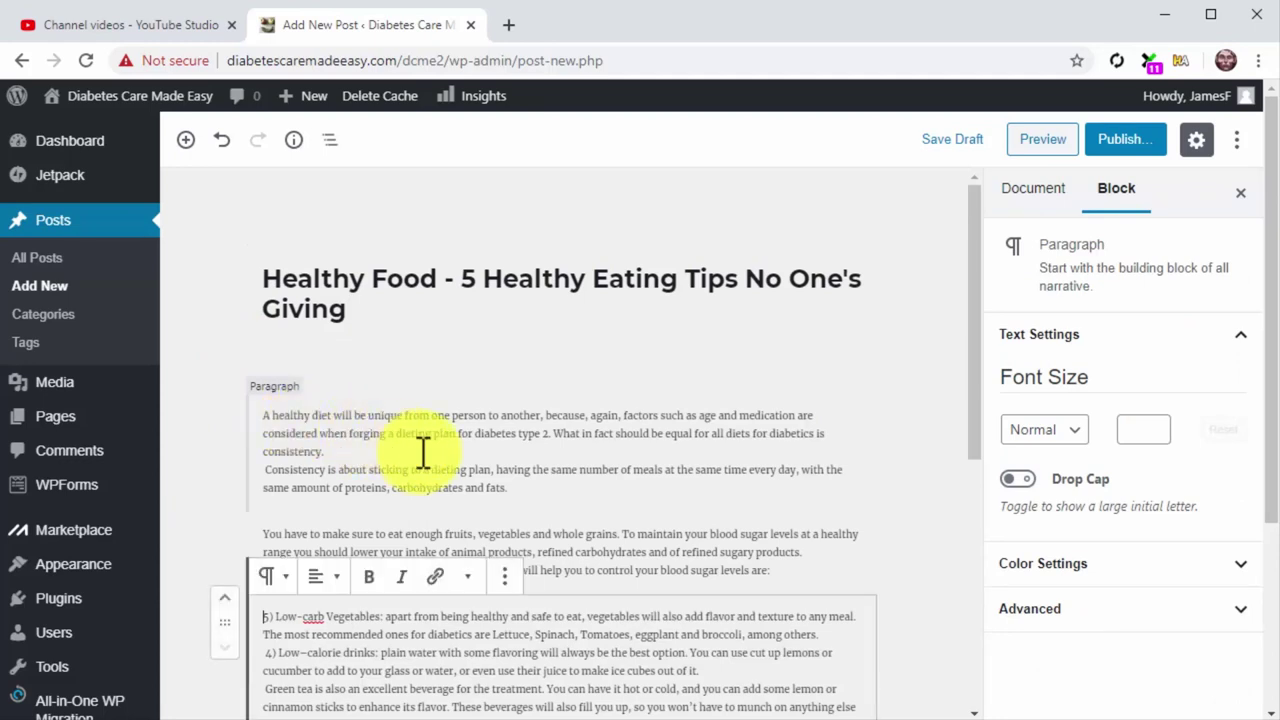
click(537, 500)
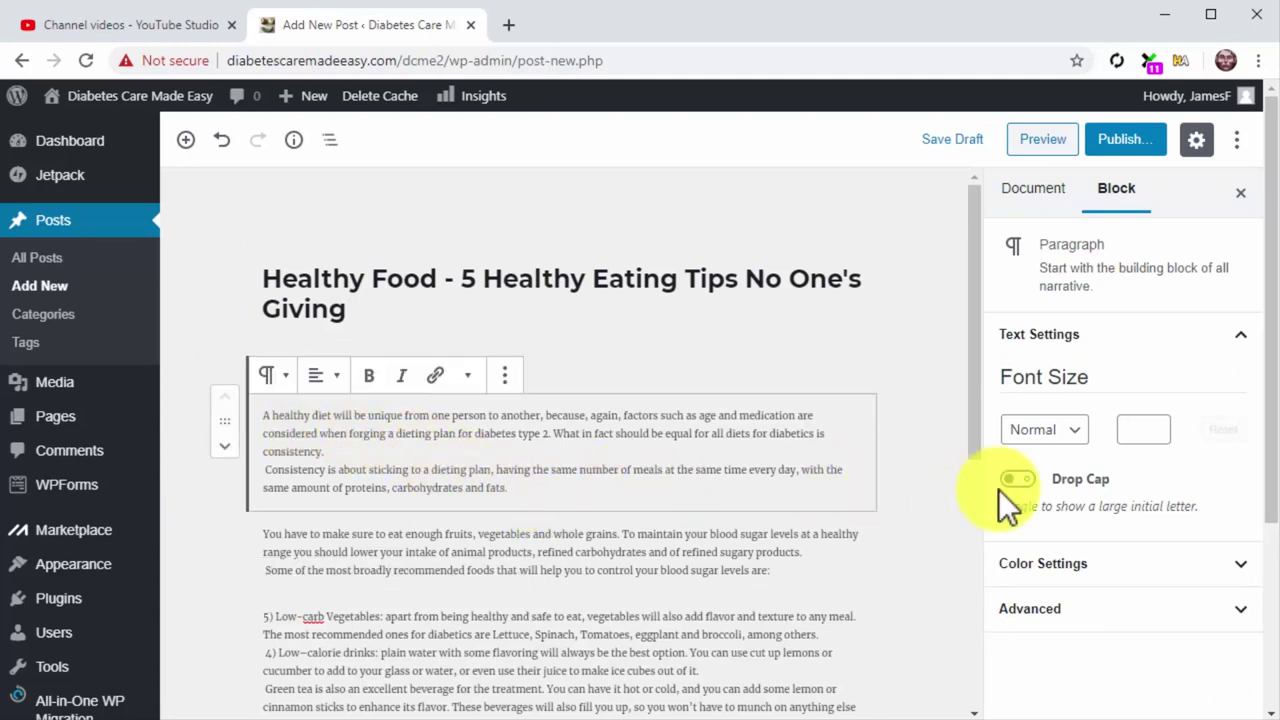
click(1140, 432)
text(14)
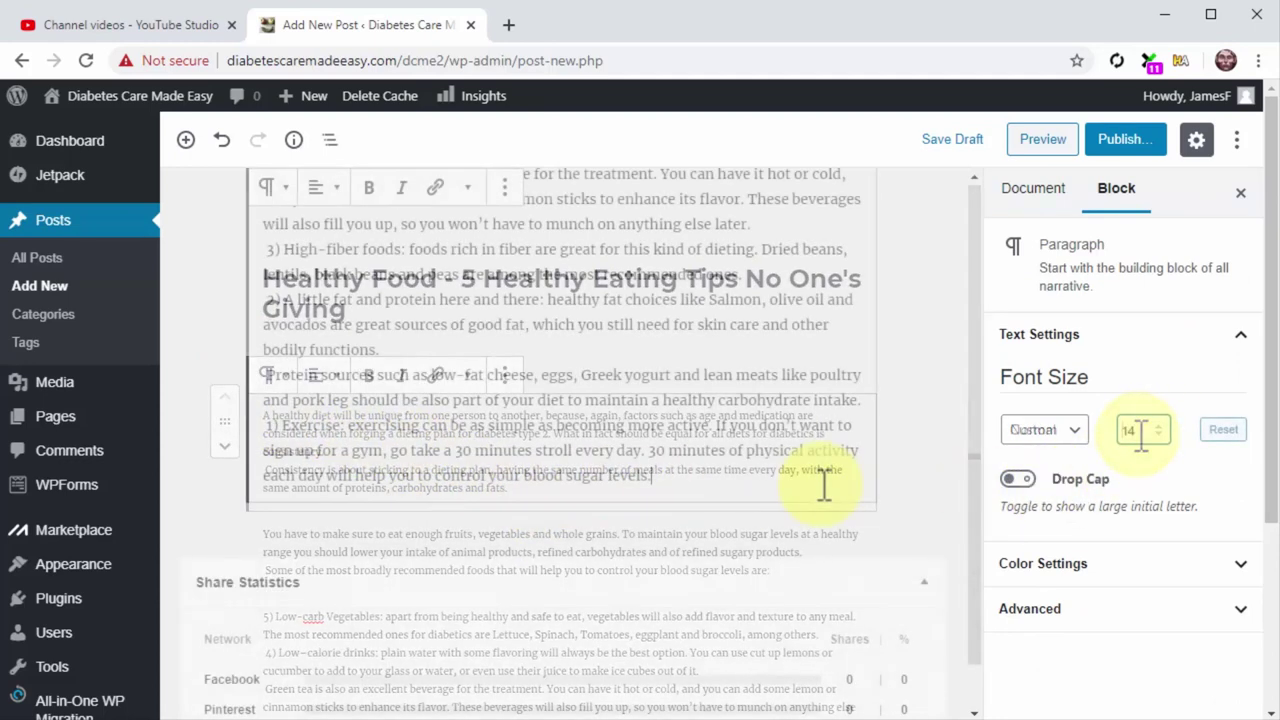
Step: Add a closing paragraph "We go into a more in-depth explanation in the video down below, so you should definitely check it out!" at font size 20
key(Return)
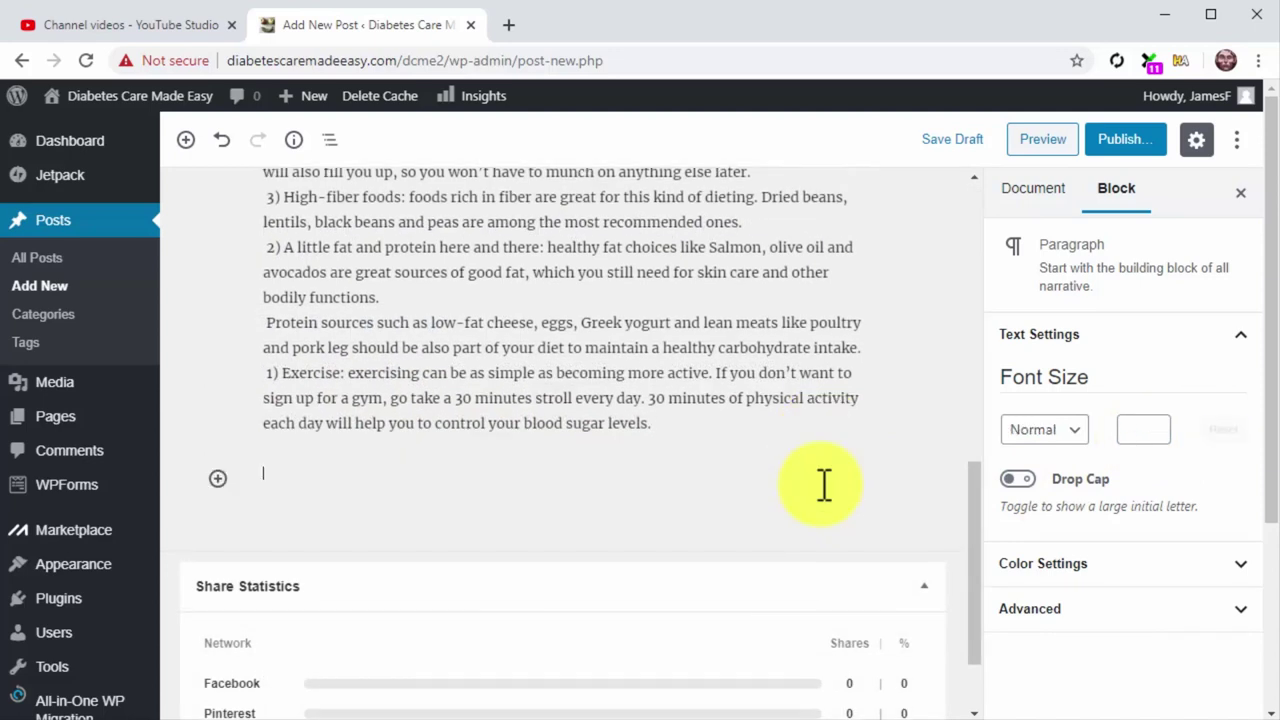
text(We go i)
key(ctrl+v)
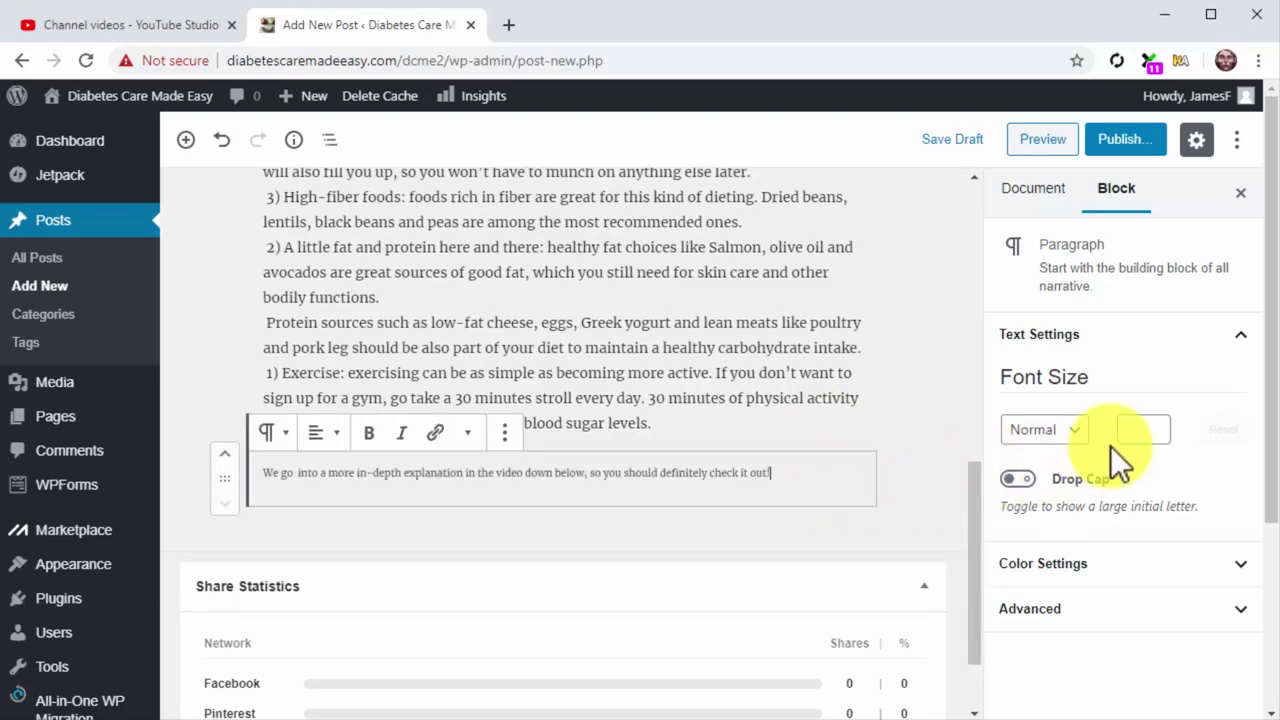
click(1125, 432)
text(20)
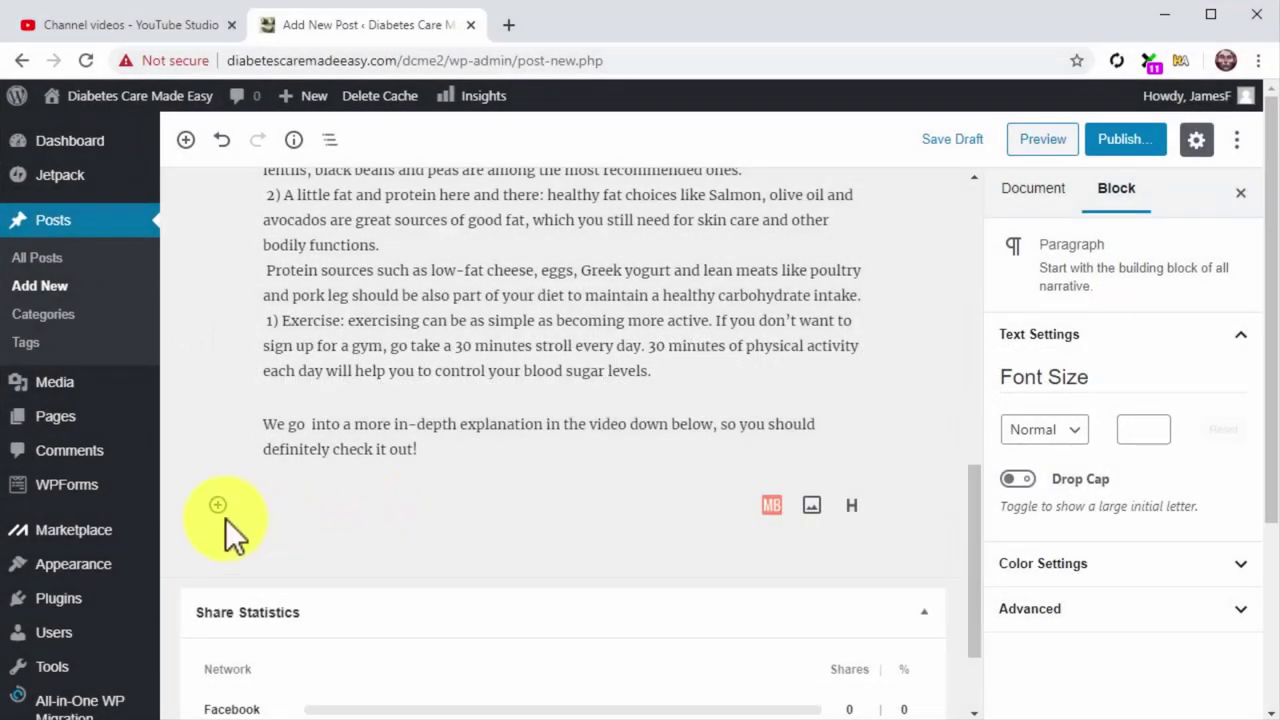
click(218, 506)
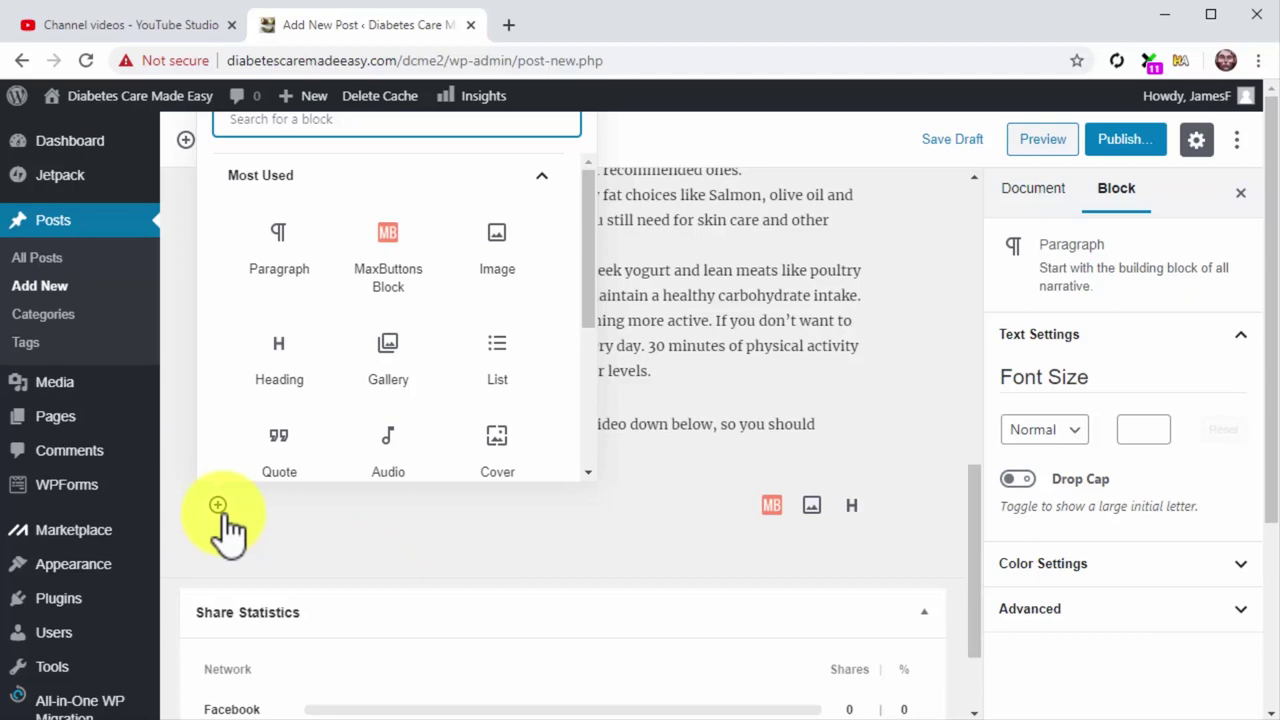
scroll(545, 400, down, 2)
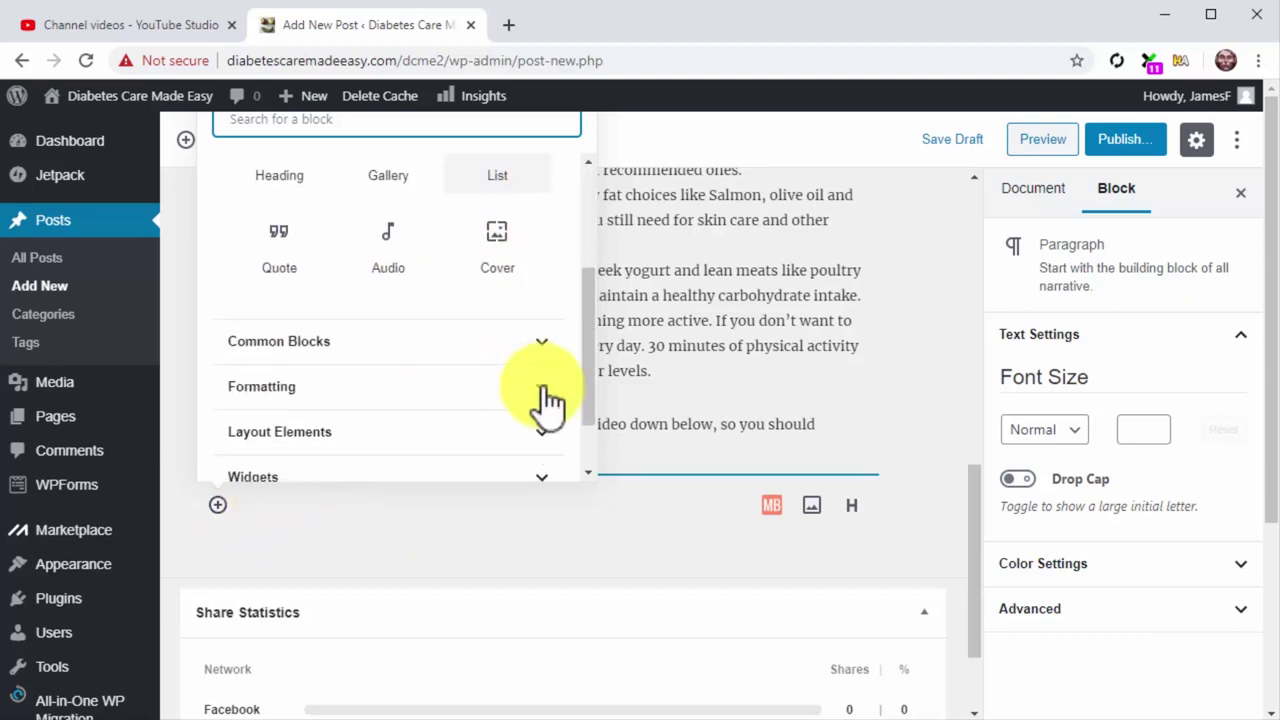
scroll(548, 403, down, 1)
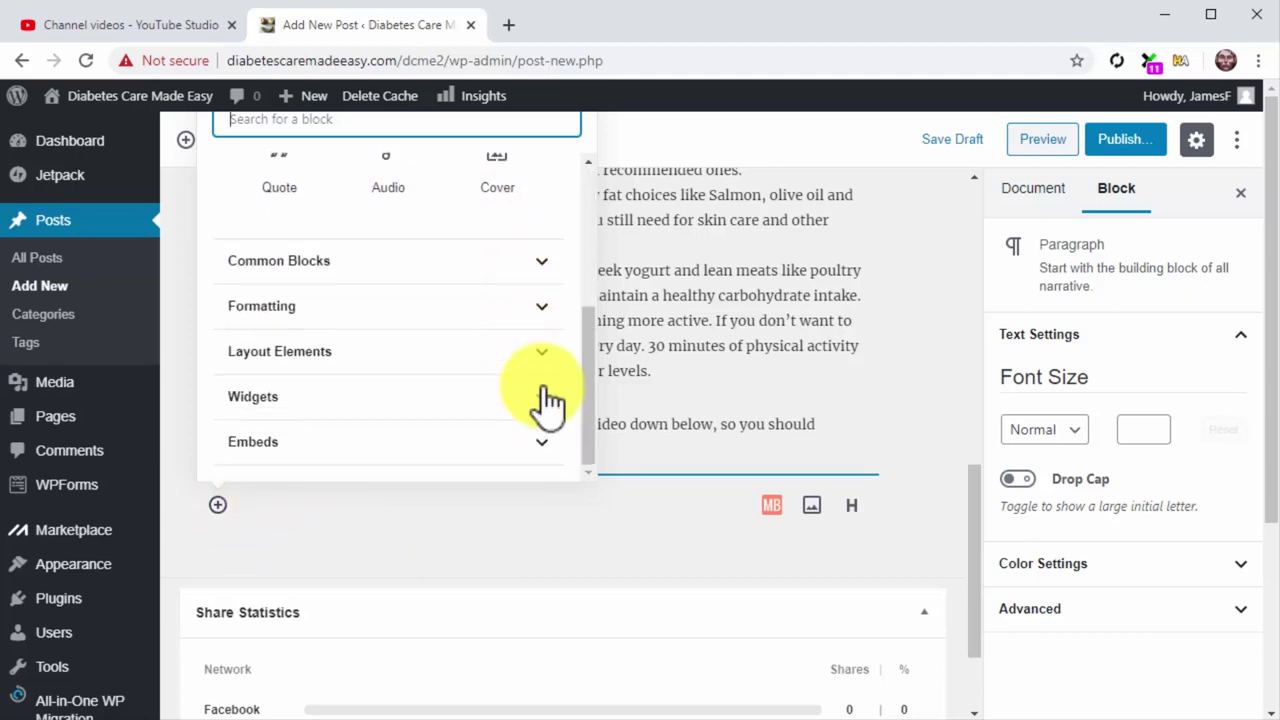
click(515, 450)
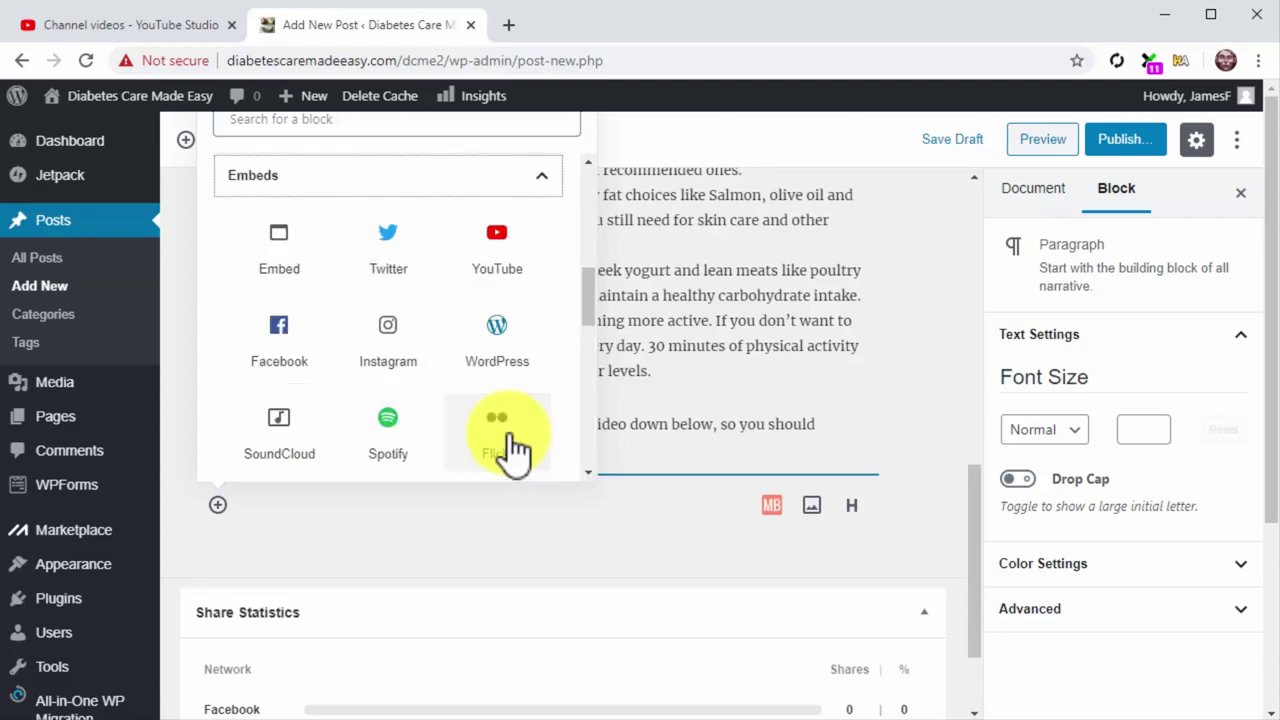
click(500, 277)
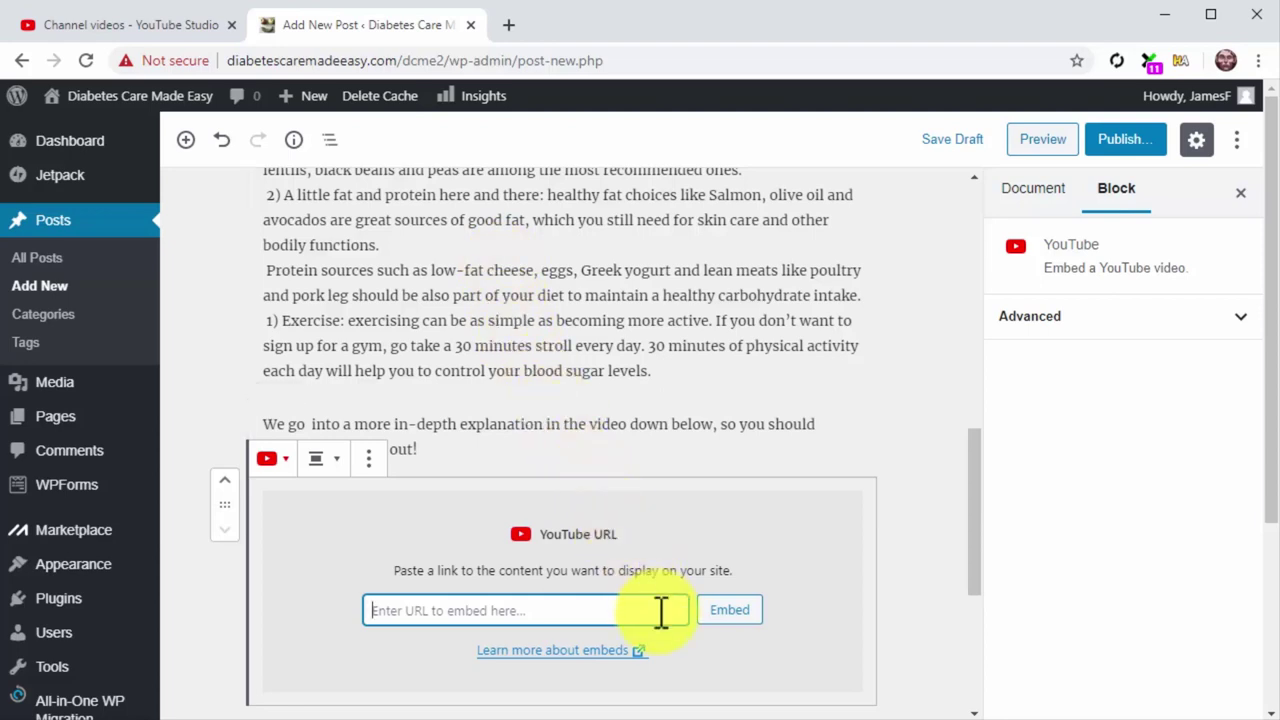
key(ctrl+v)
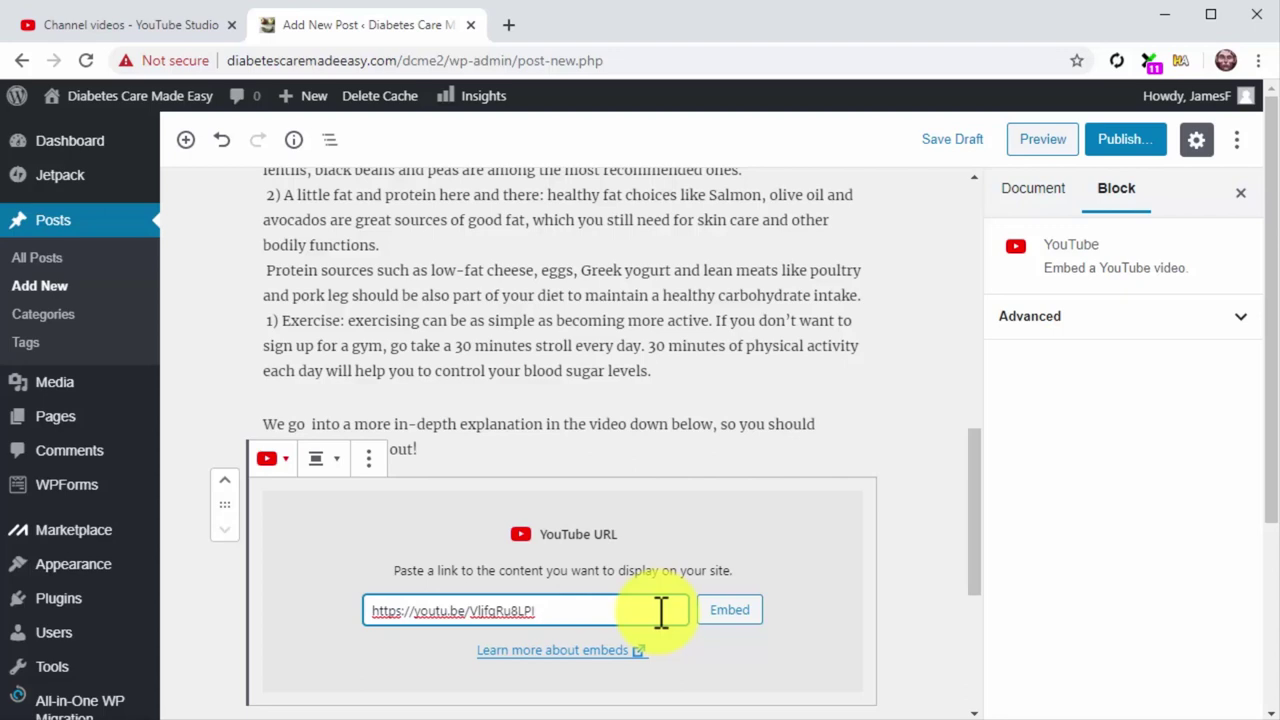
click(715, 612)
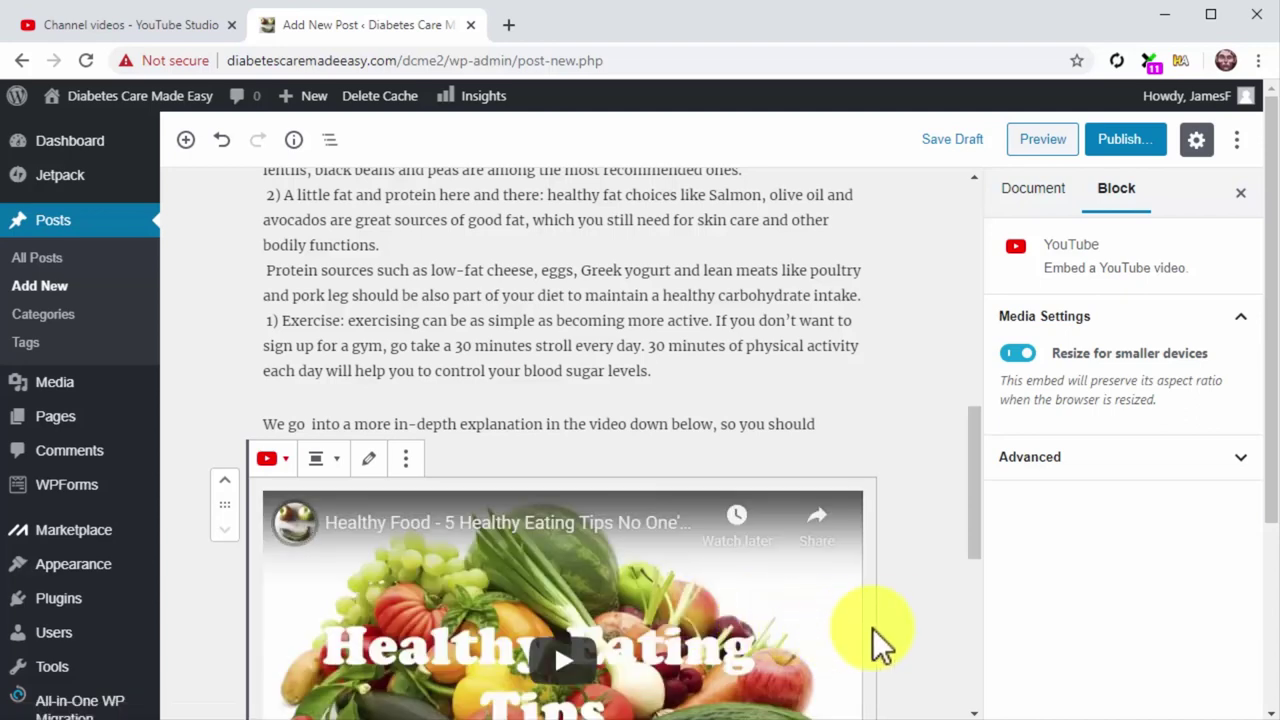
scroll(911, 614, down, 2)
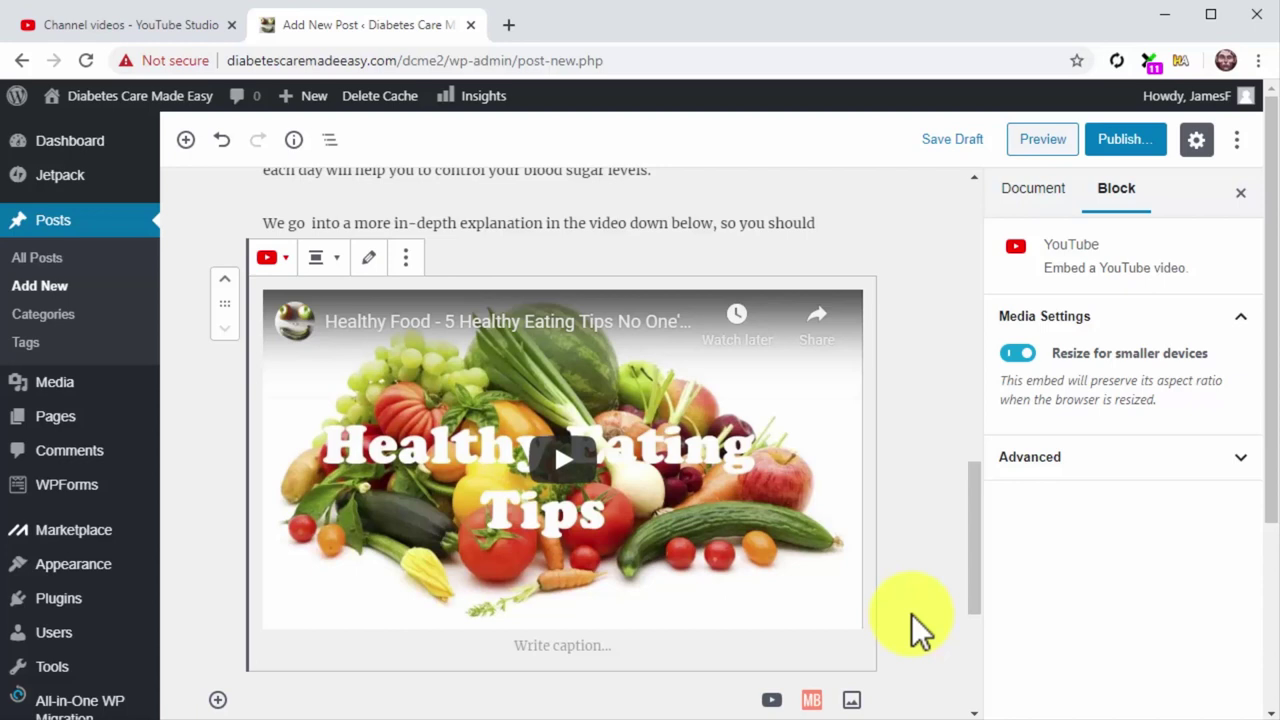
click(649, 645)
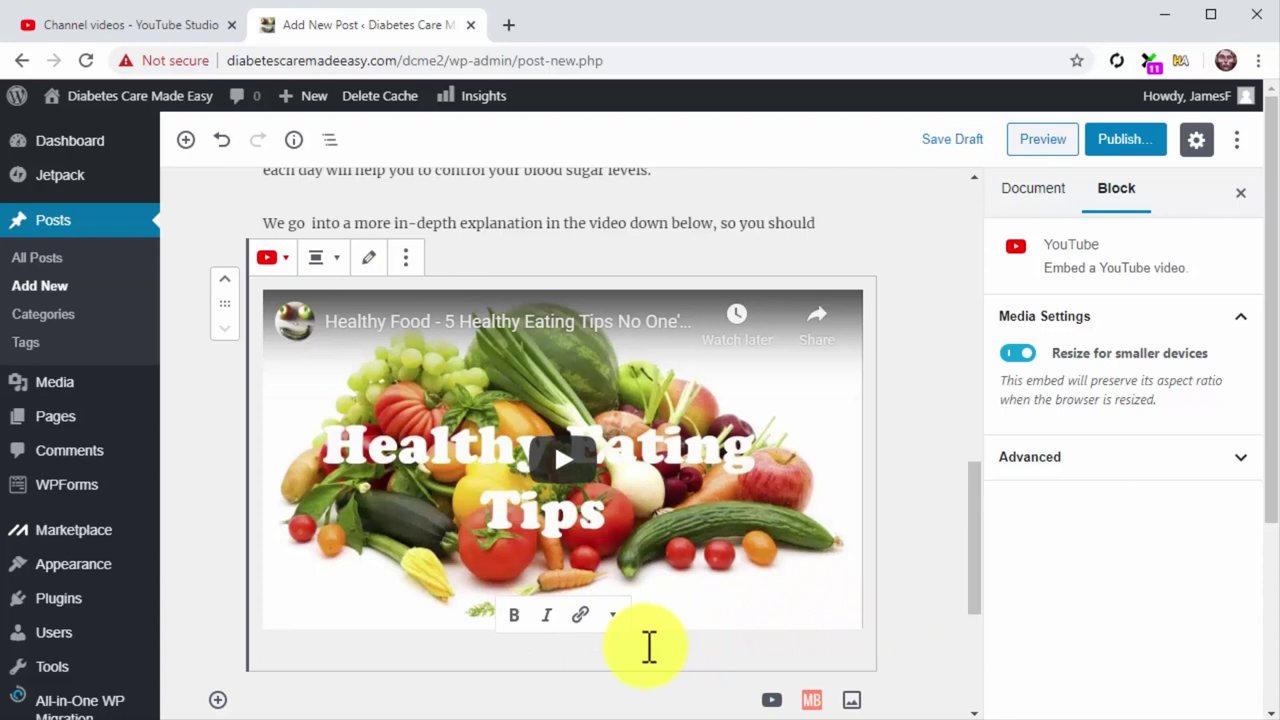
text(Watch on YouTube)
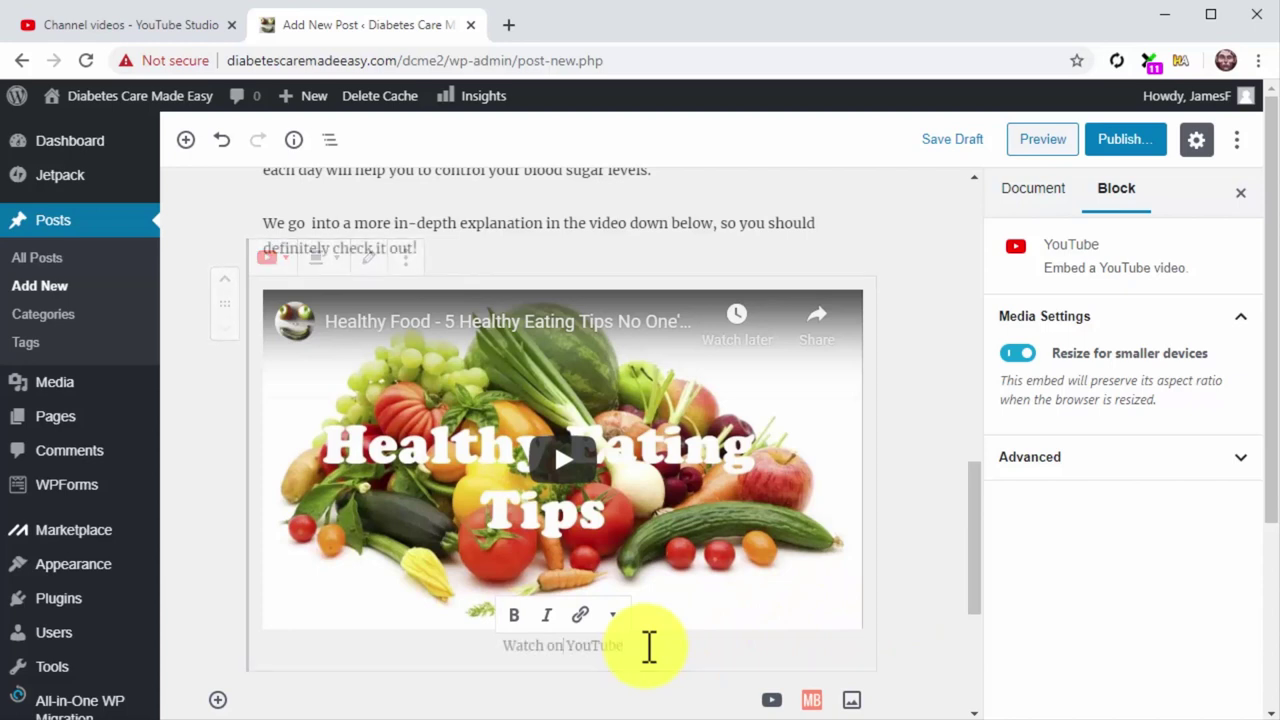
drag(646, 646, 505, 651)
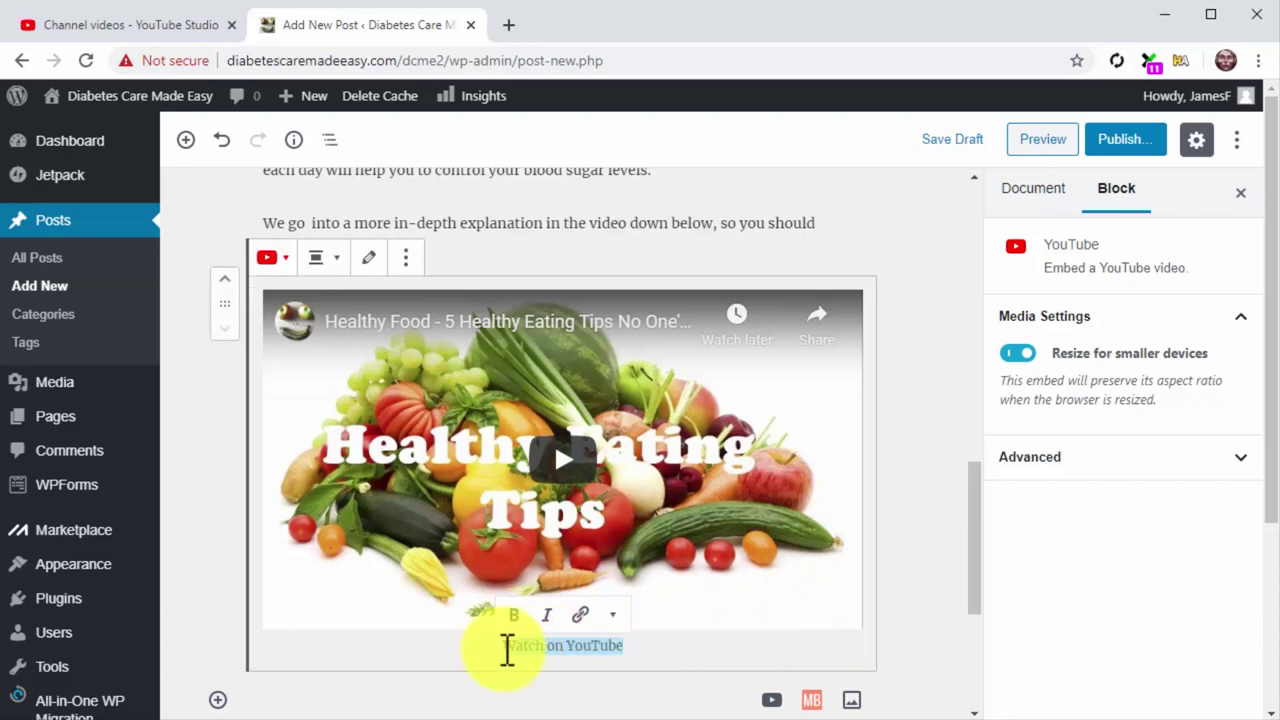
click(582, 626)
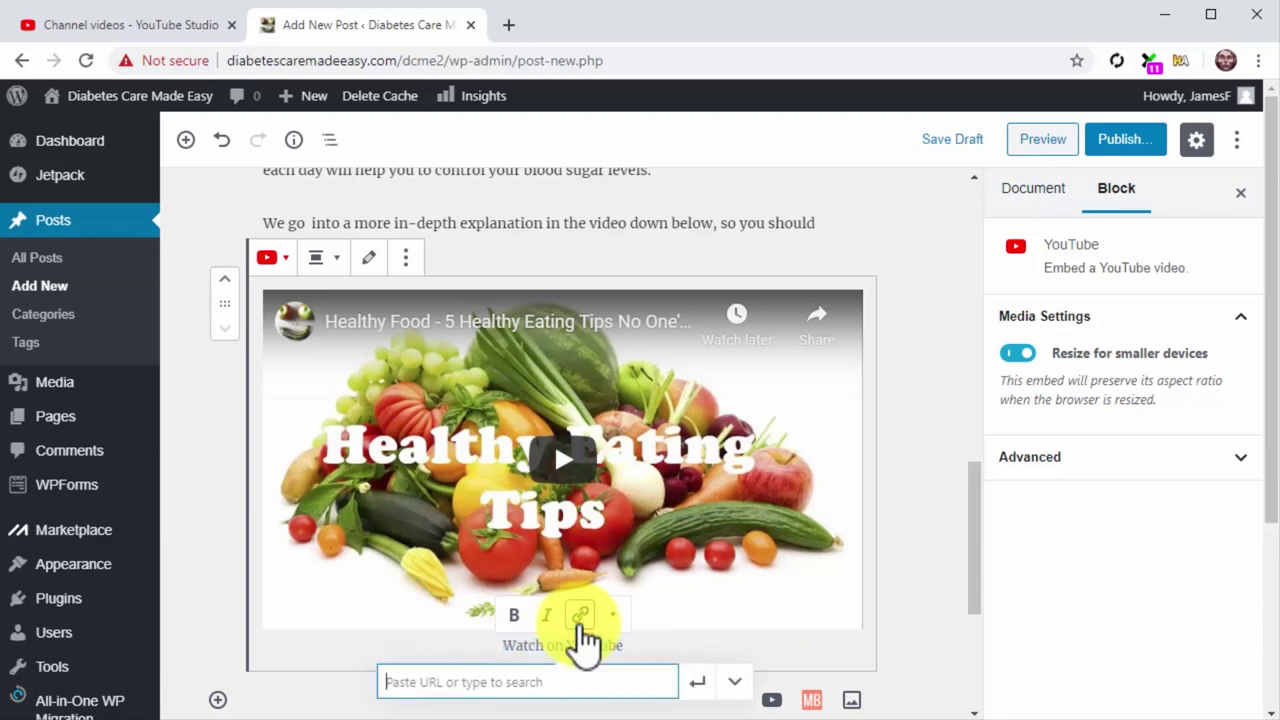
text(https://youtu.be/VljfqRu8LPI)
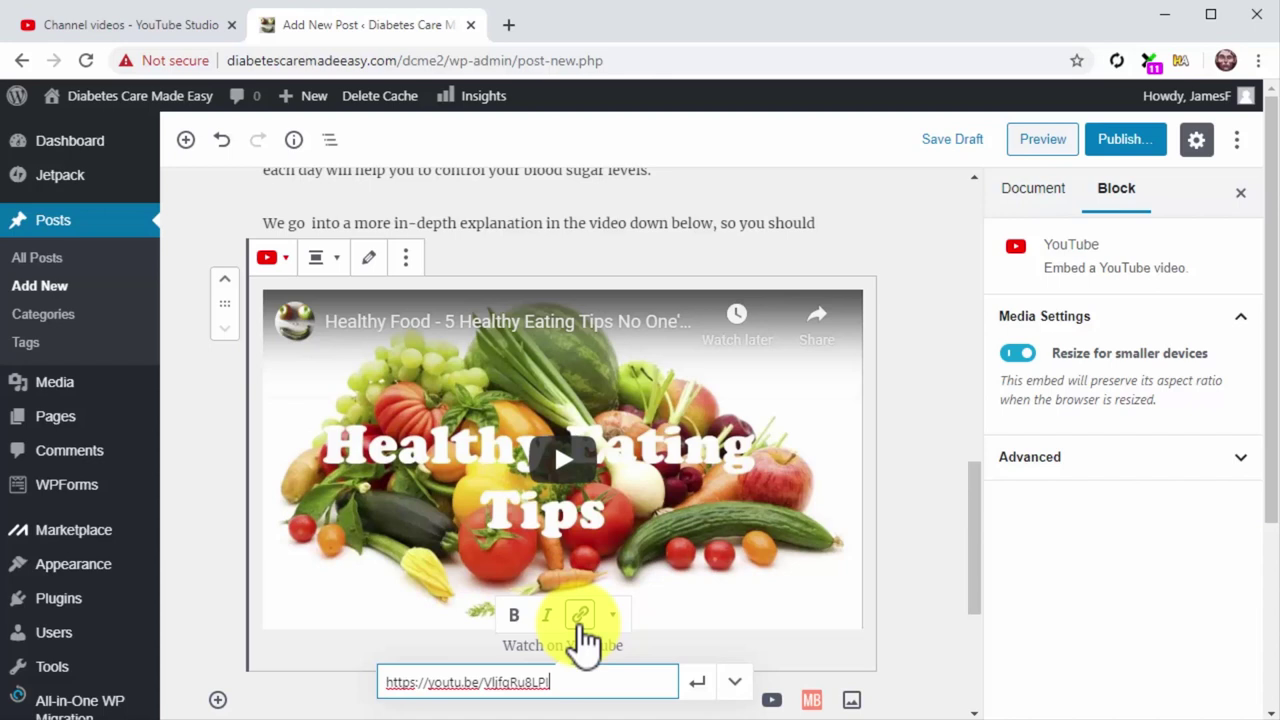
click(692, 684)
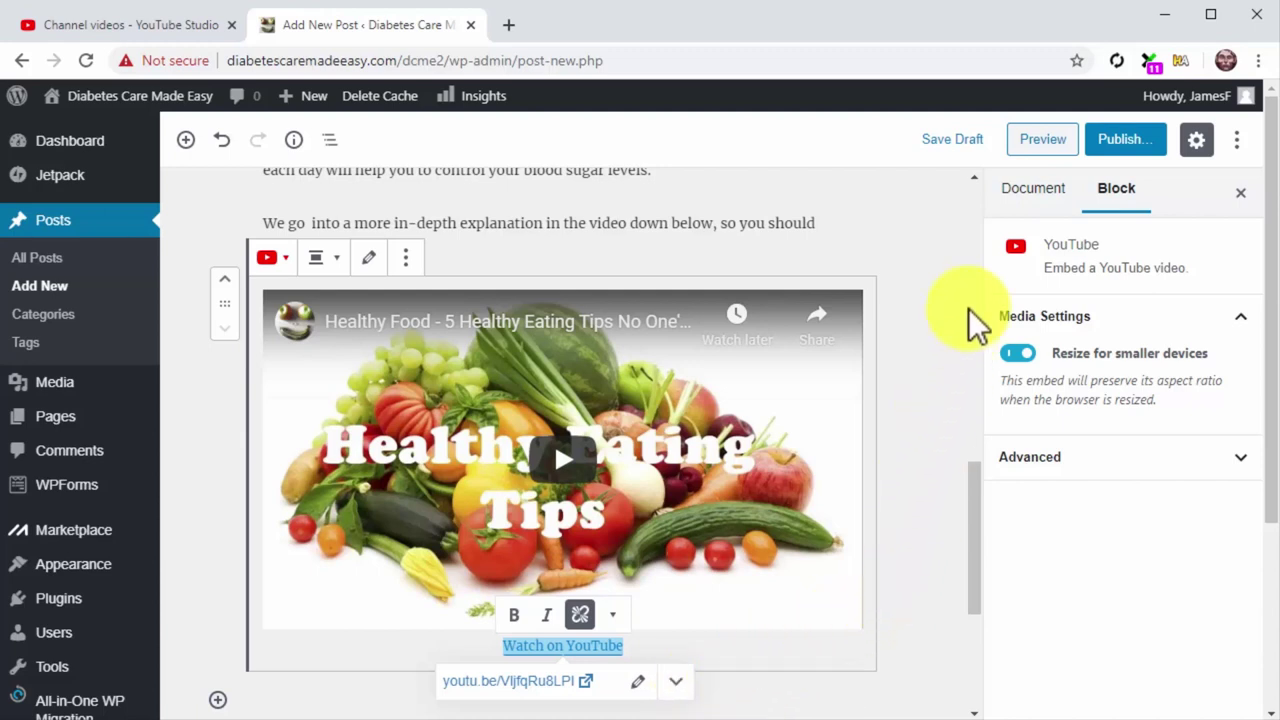
Step: Add the tags "Healthy Foods" and "Healthy Eating" to the blog post
click(1022, 205)
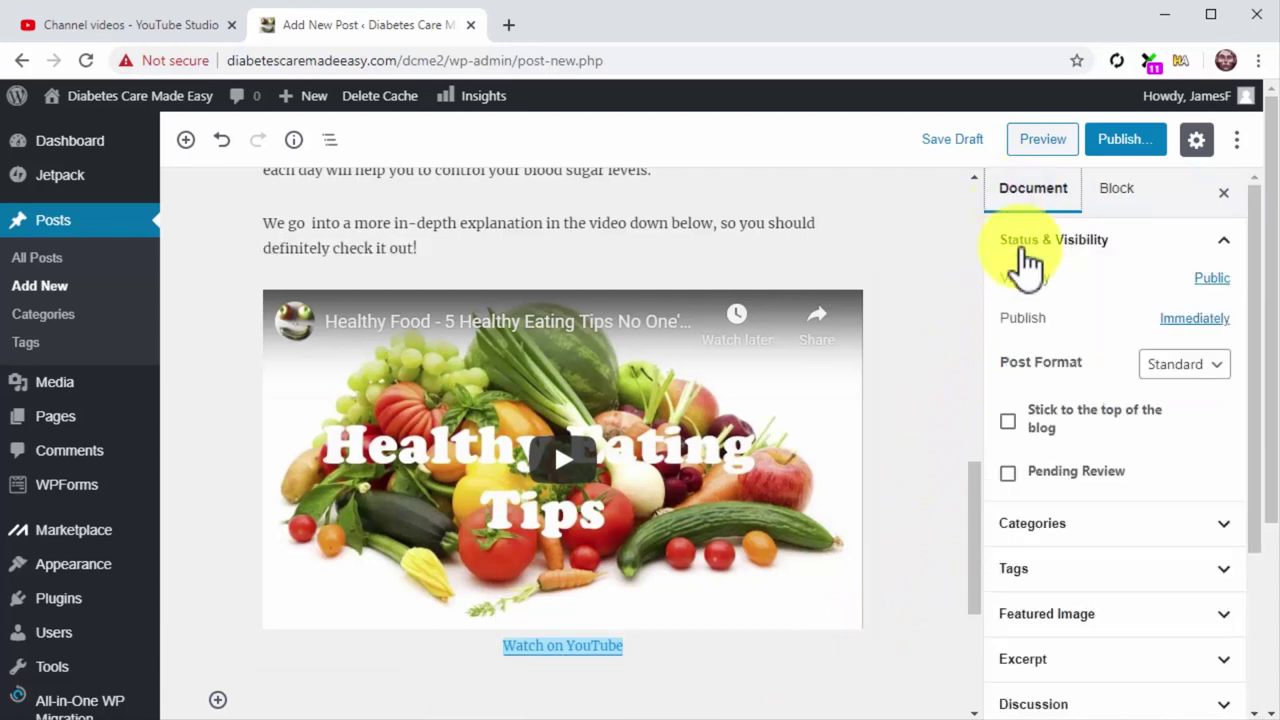
click(1099, 572)
scroll(1100, 588, down, 3)
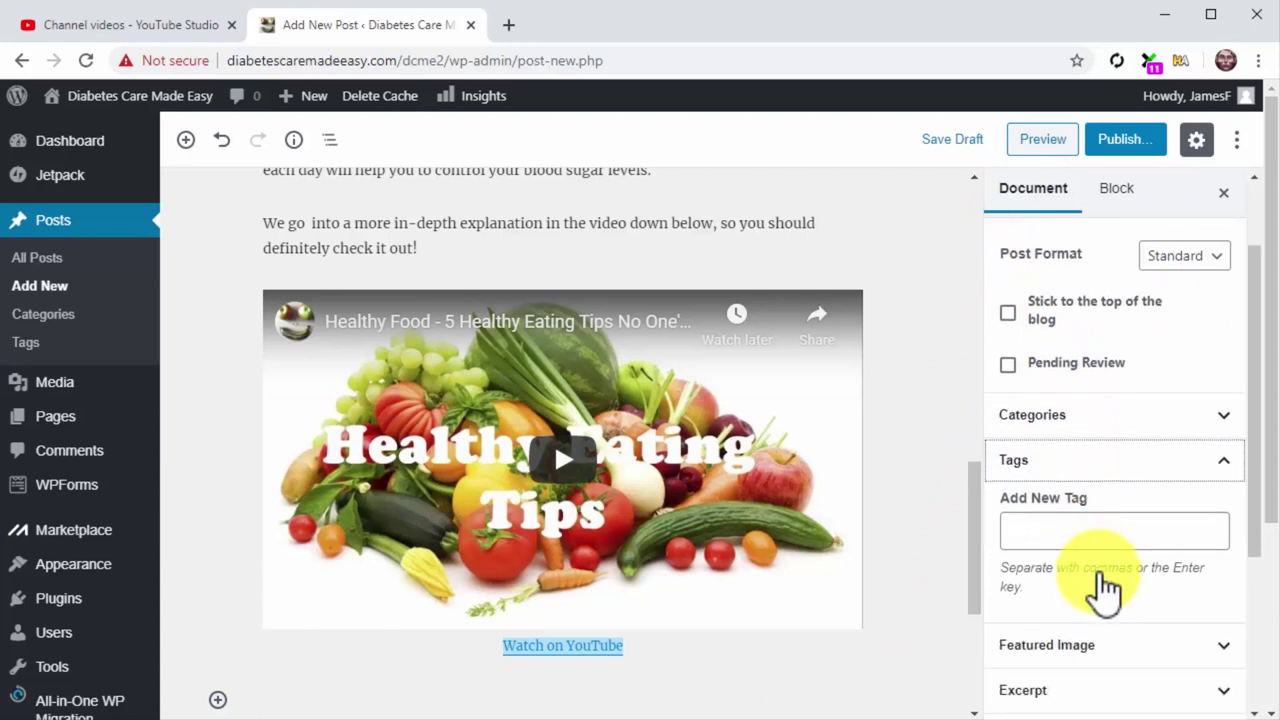
click(1148, 436)
text(Healthy Foods)
key(Return)
text(Healthy Eating)
key(Return)
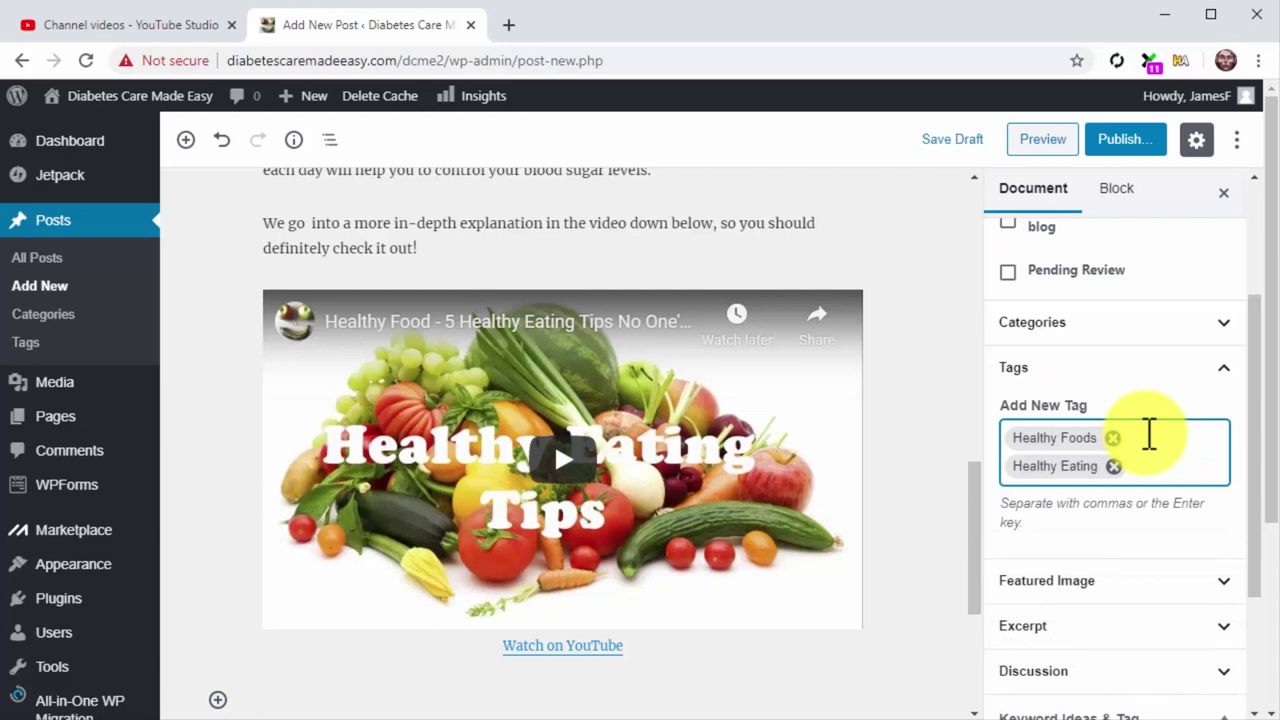
Step: Upload the df2 image from the My Business folder and set it as the post's featured image
click(1186, 582)
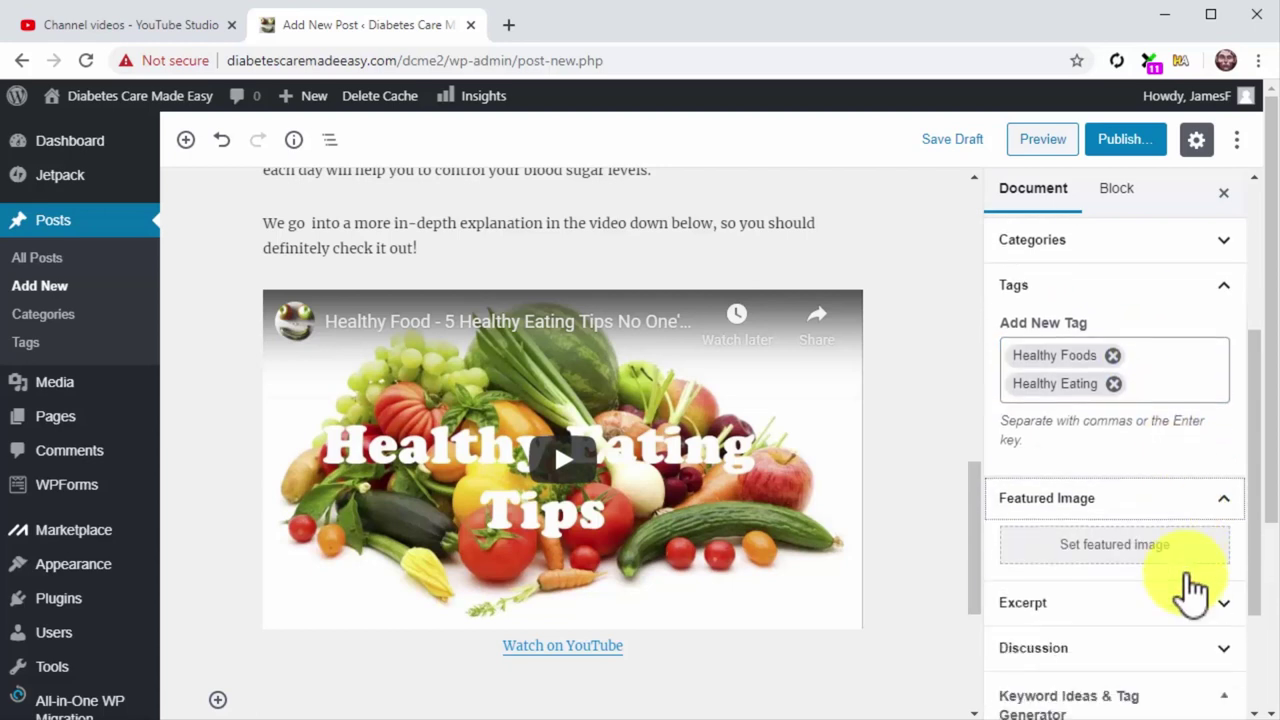
click(1186, 546)
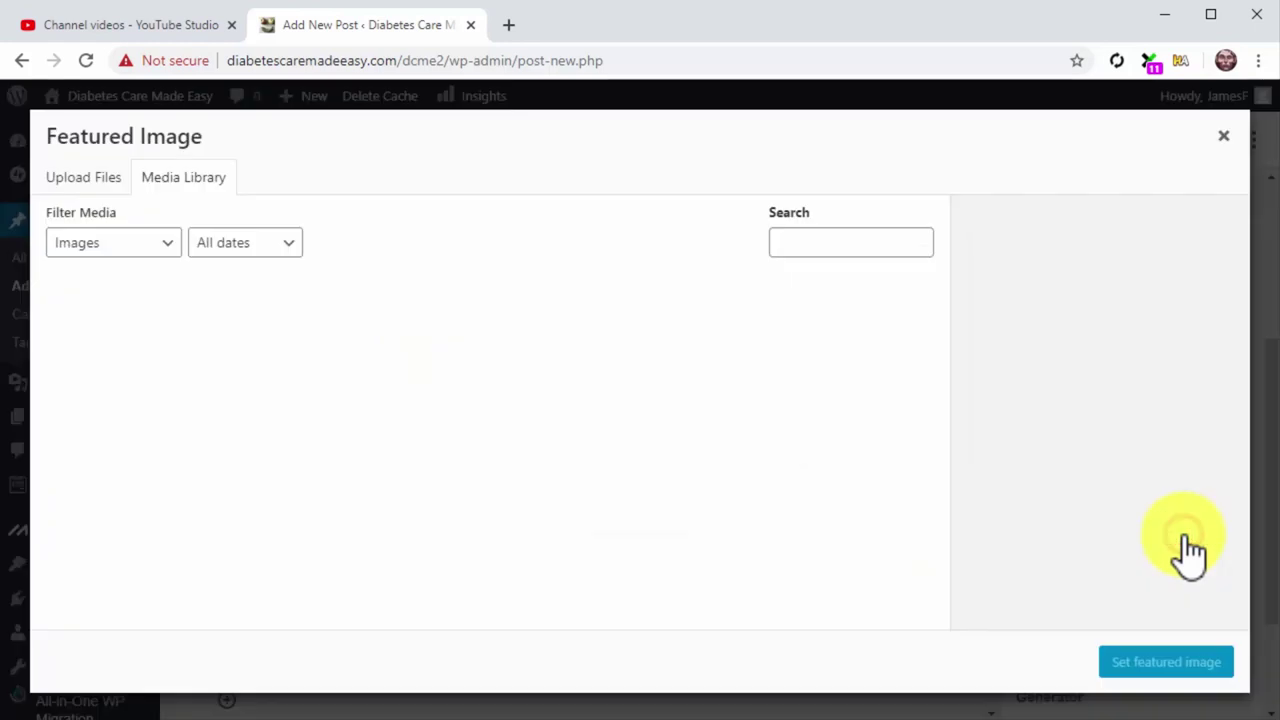
click(110, 178)
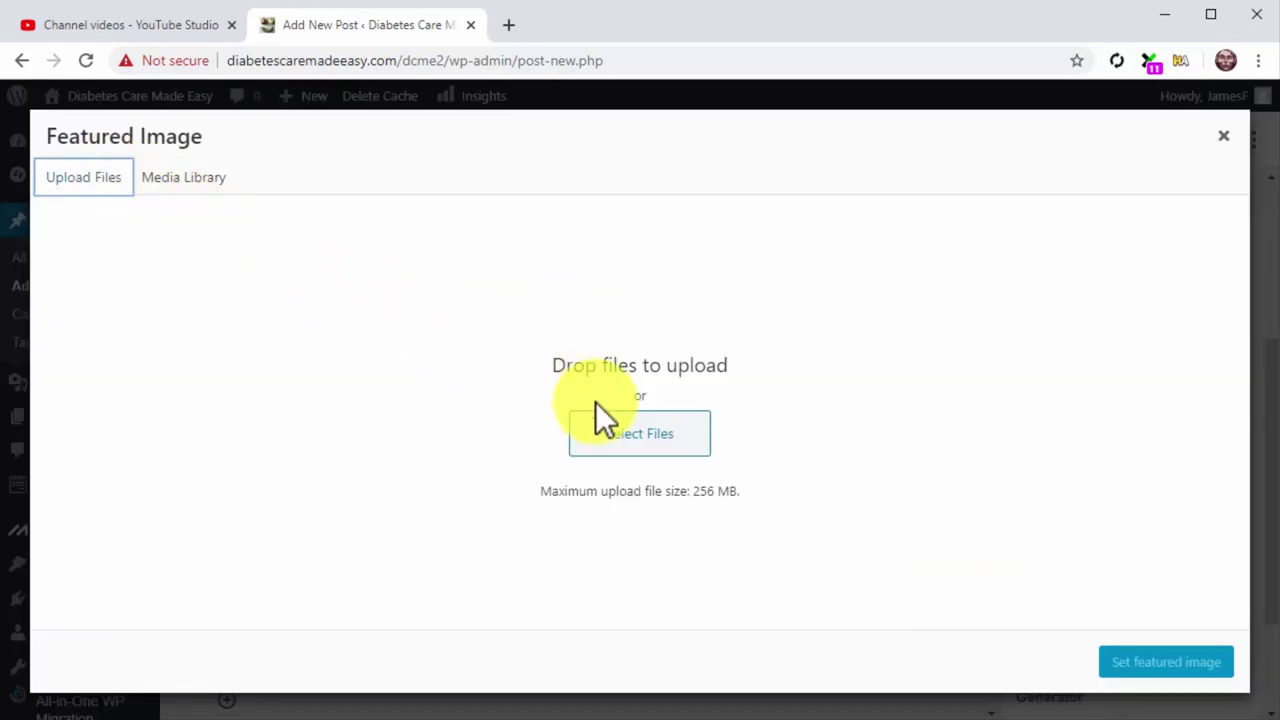
click(632, 425)
scroll(640, 335, down, 10)
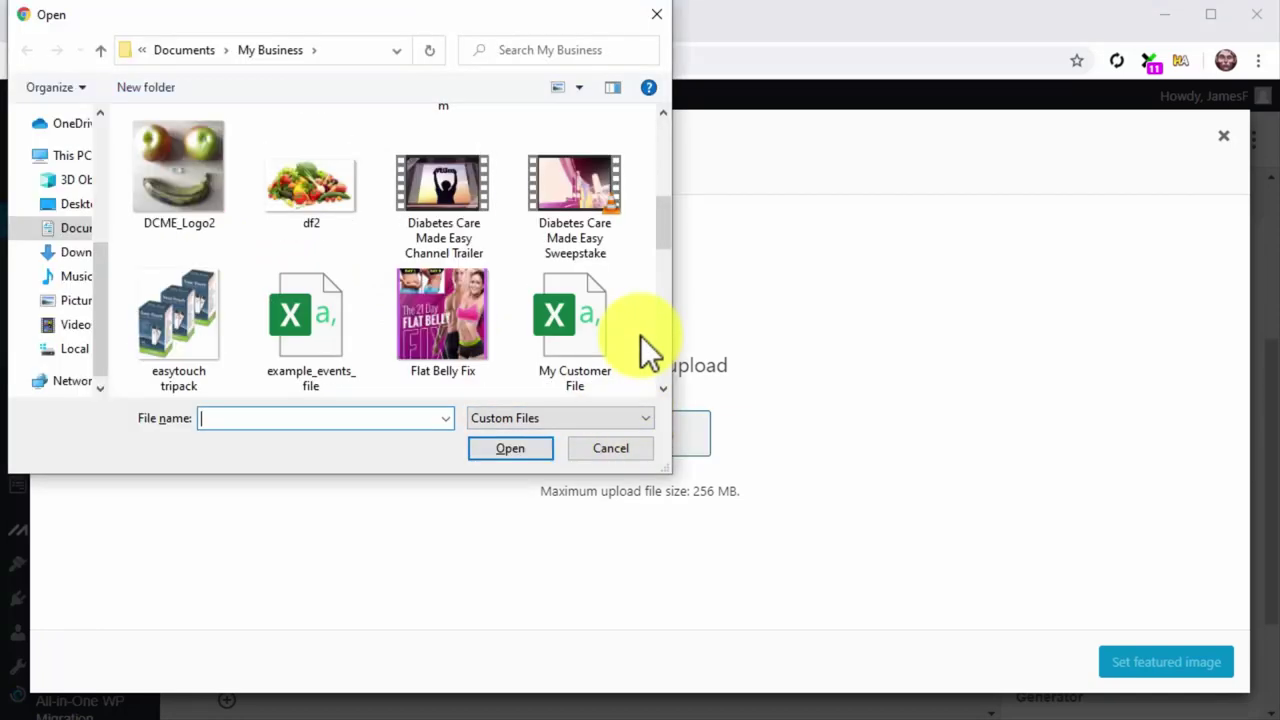
double_click(329, 197)
click(1158, 664)
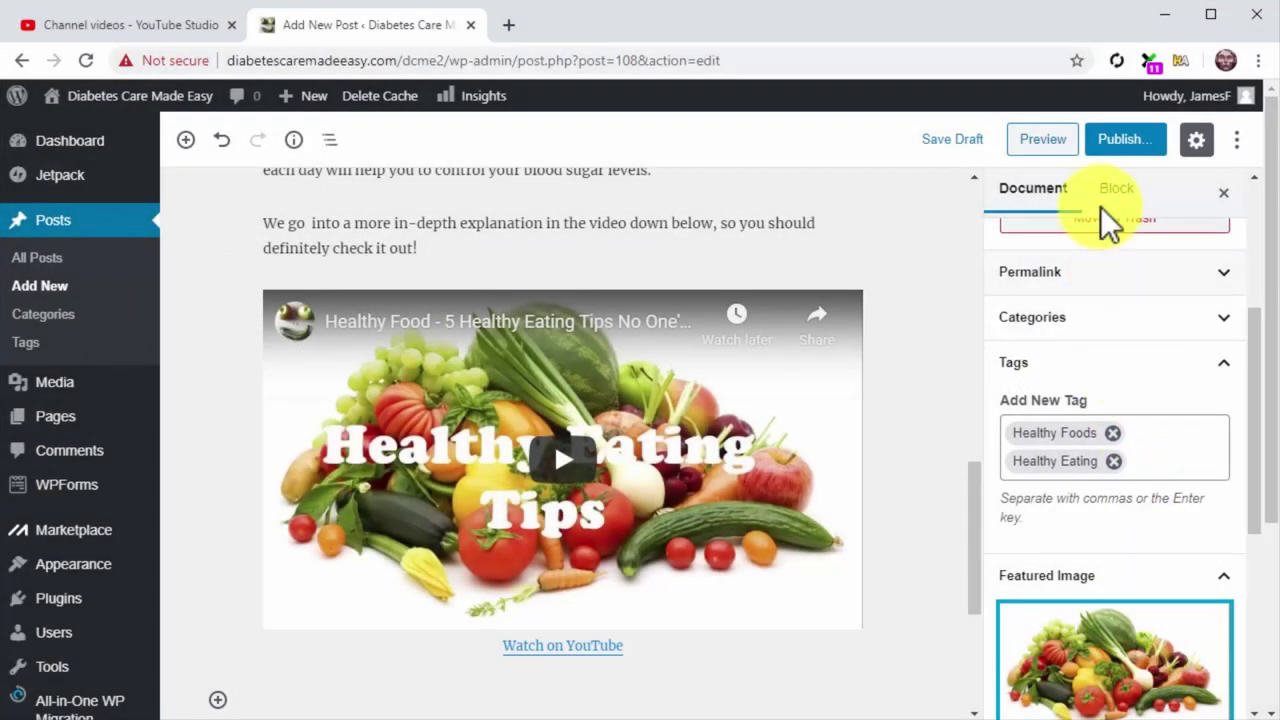
Step: Publish the healthy-eating blog post and view it on the site
click(1110, 142)
click(1138, 150)
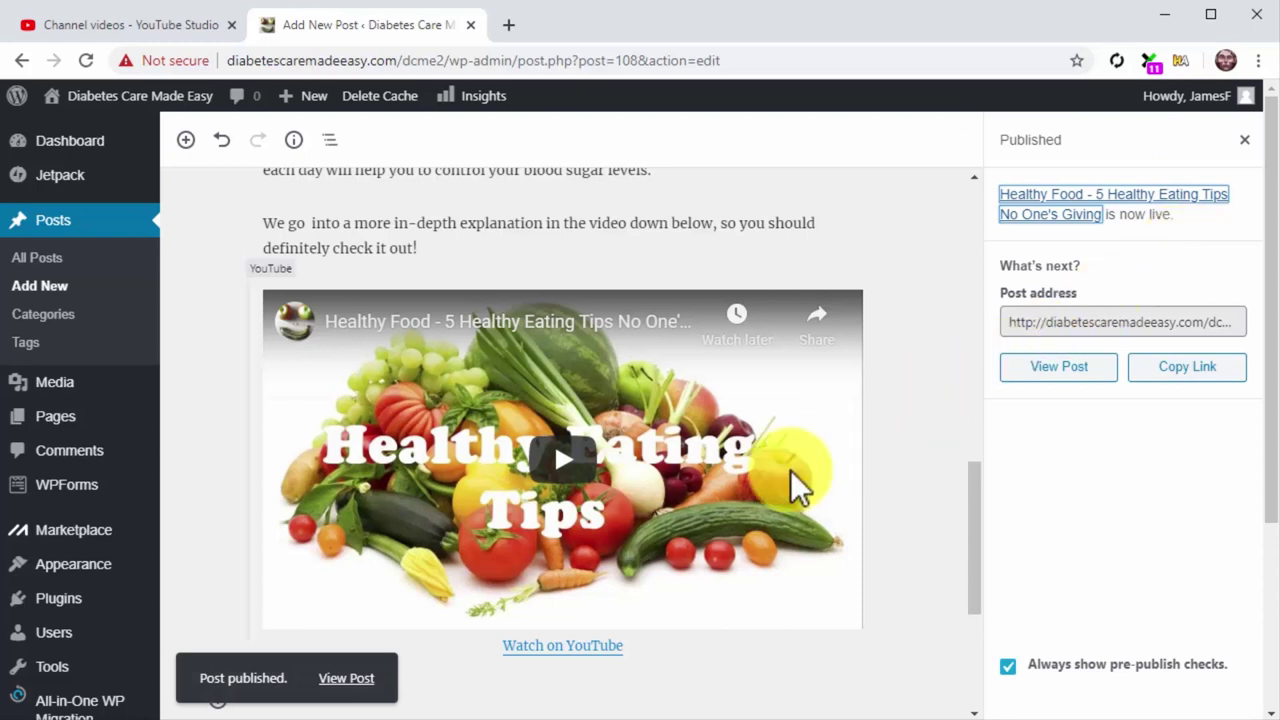
click(373, 682)
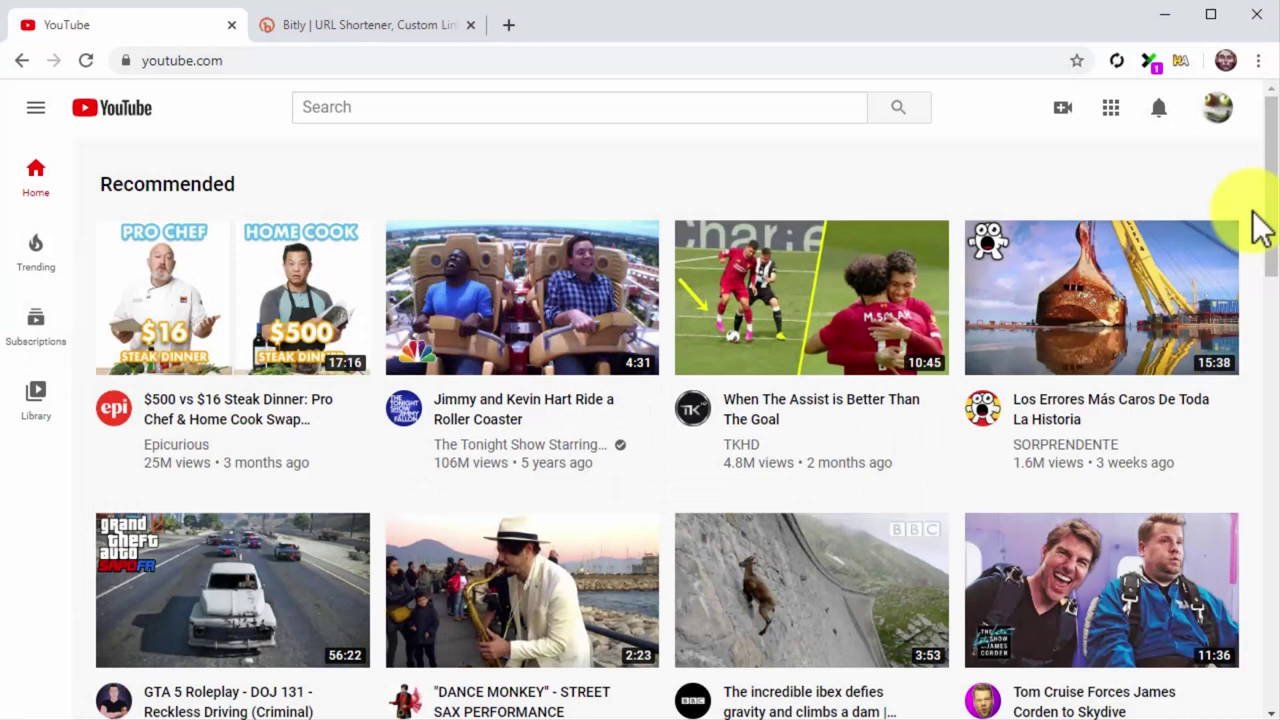
Step: Open the channel's video list in YouTube Studio and copy the shareable link of the "Healthy Food - 5 Healthy Eating Tips" video
click(1218, 110)
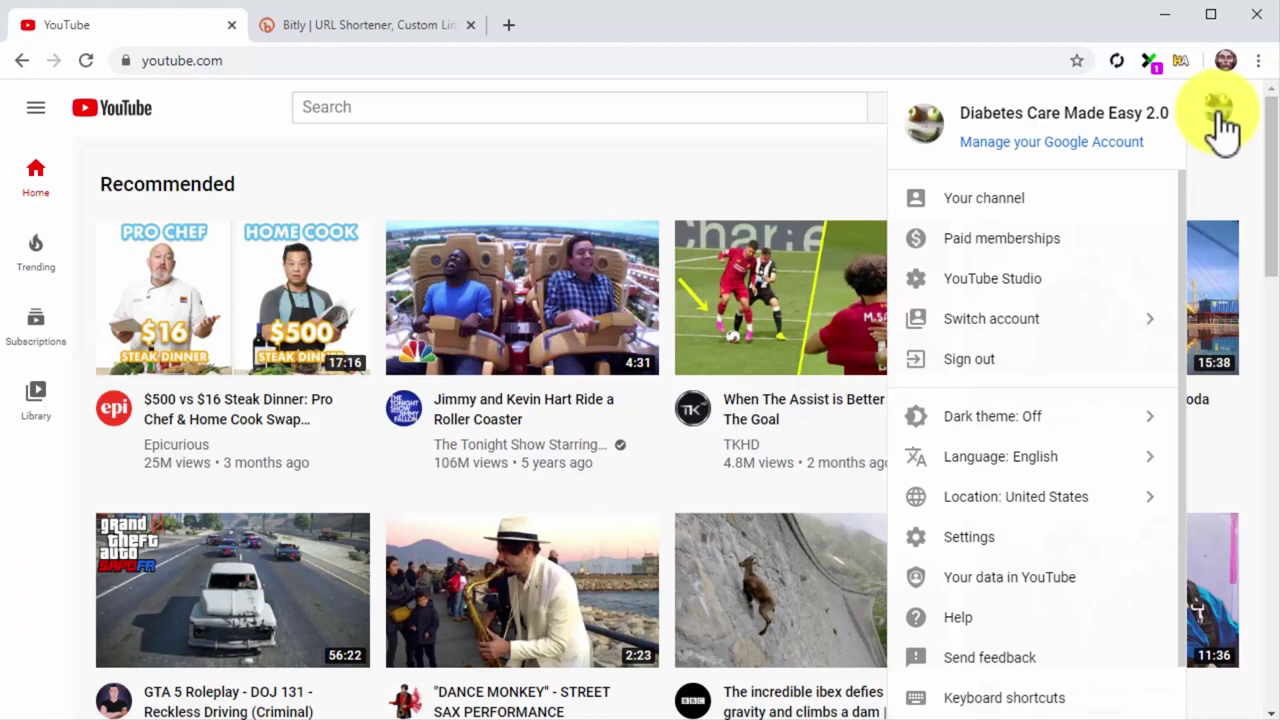
click(1045, 278)
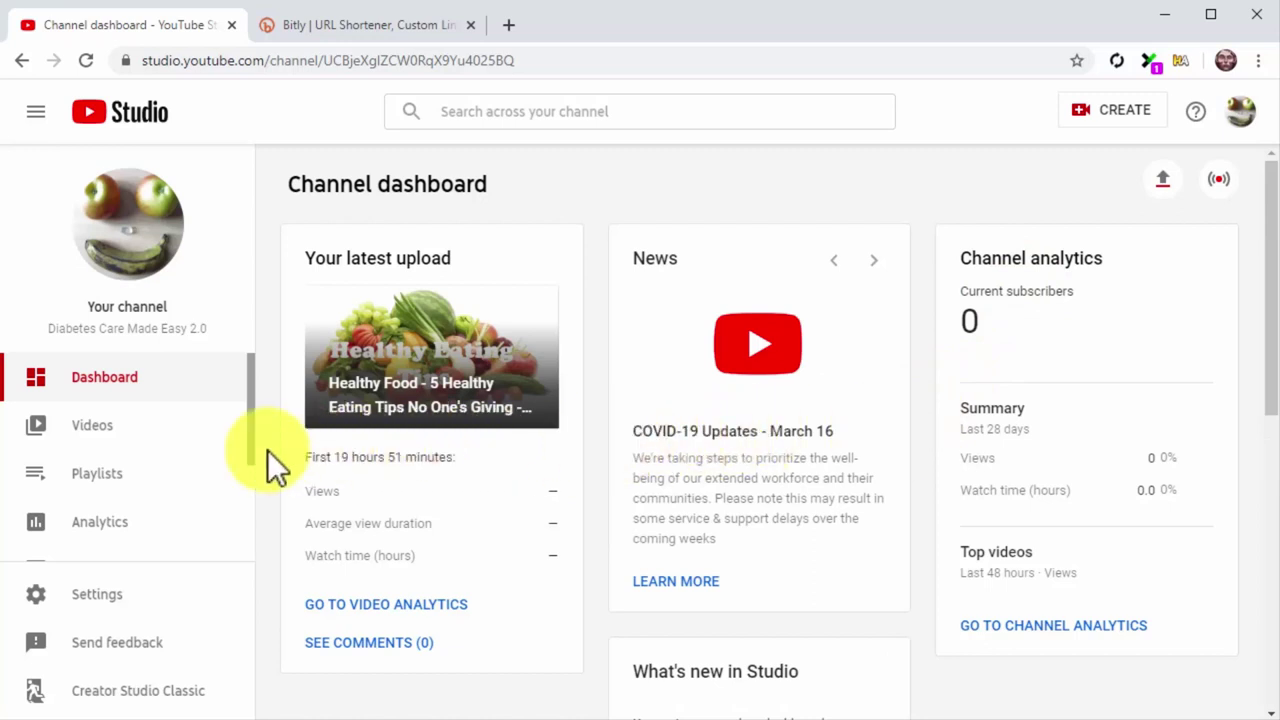
click(236, 440)
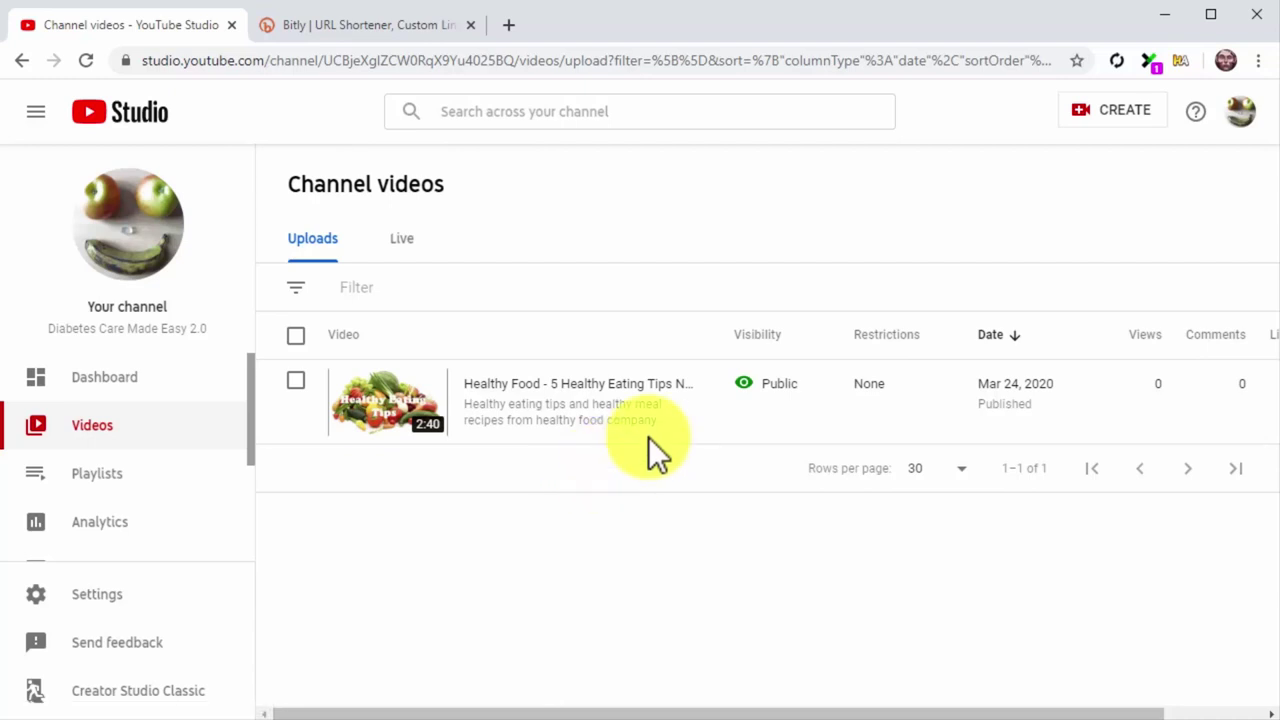
mouse_move(668, 434)
click(674, 402)
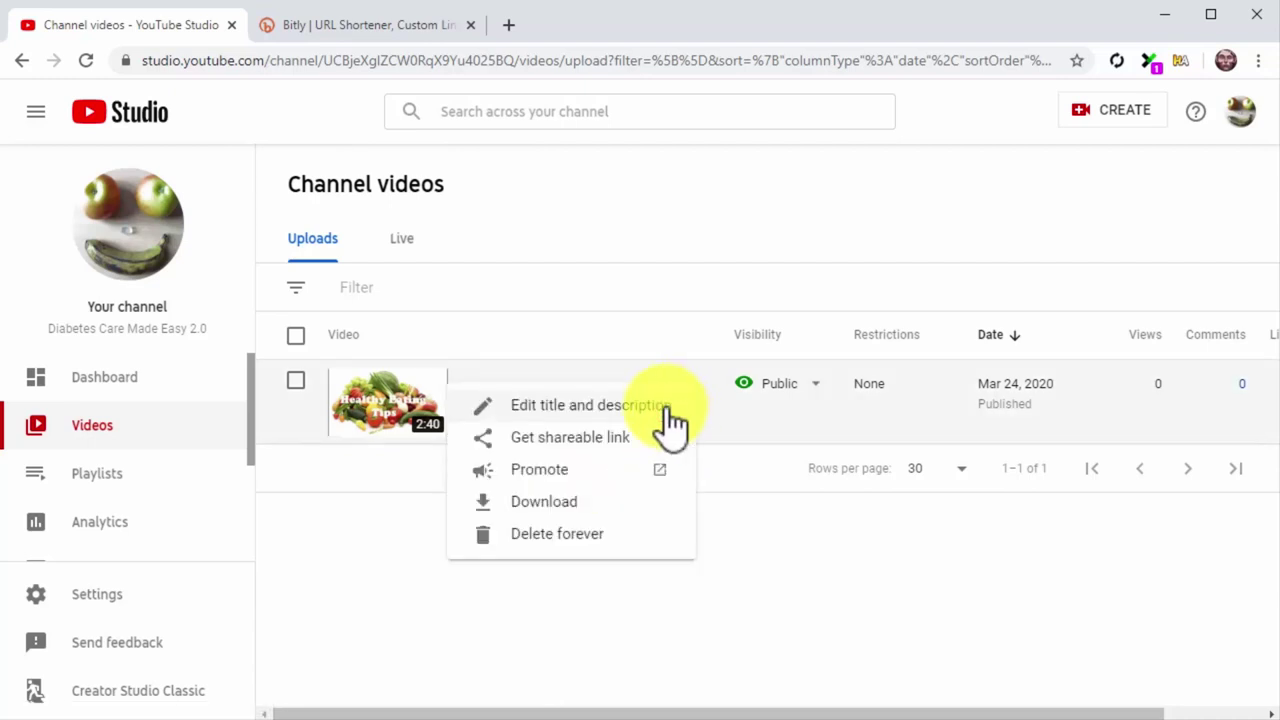
click(617, 437)
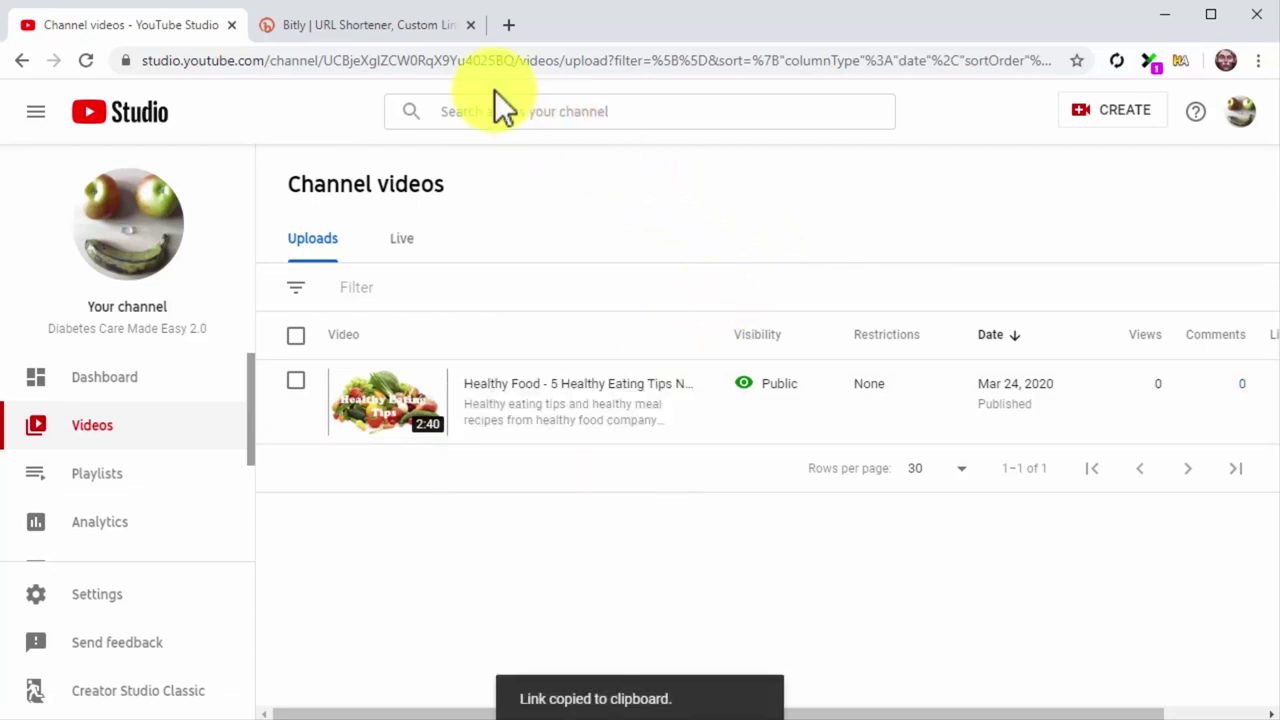
click(412, 31)
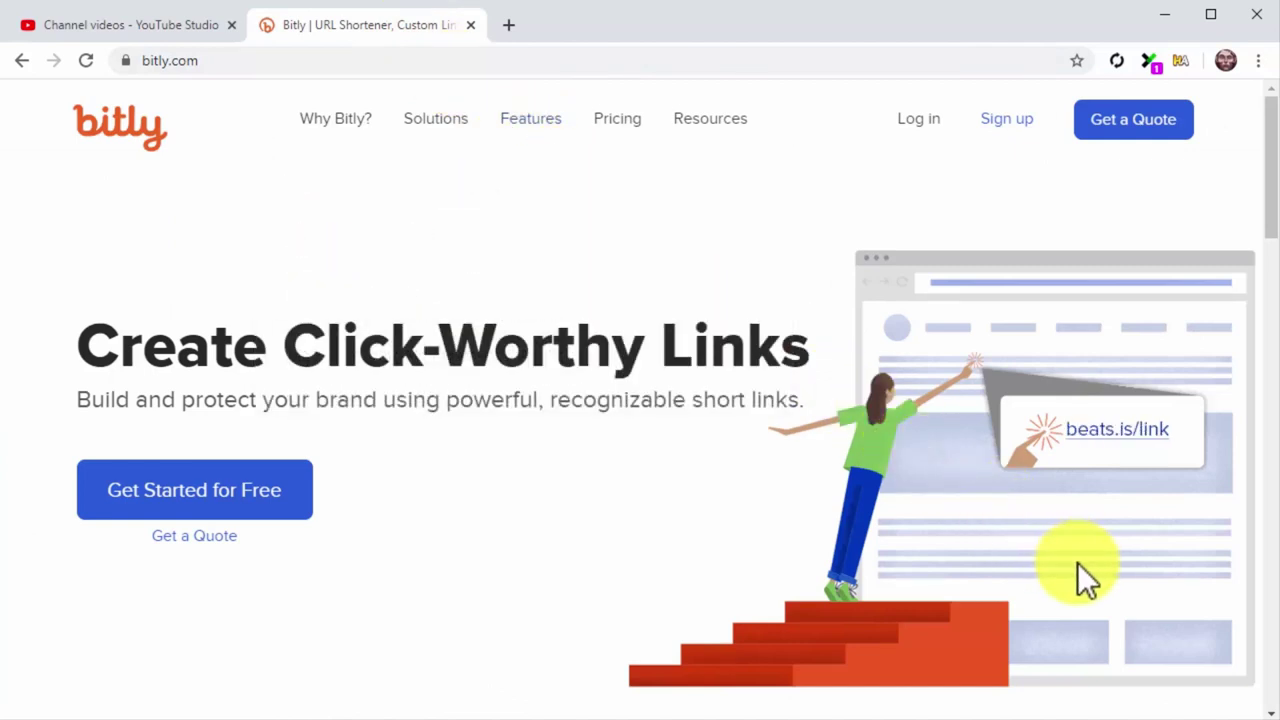
scroll(1077, 562, down, 2)
scroll(1077, 562, down, 1)
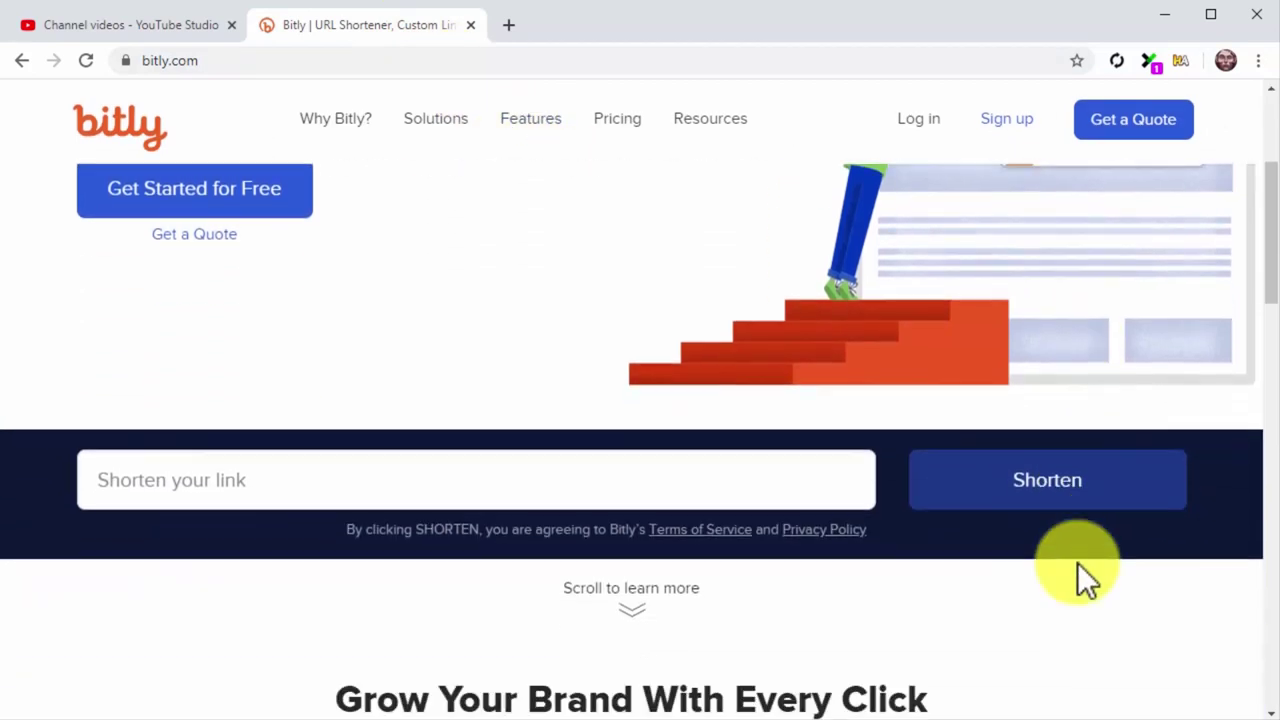
click(810, 494)
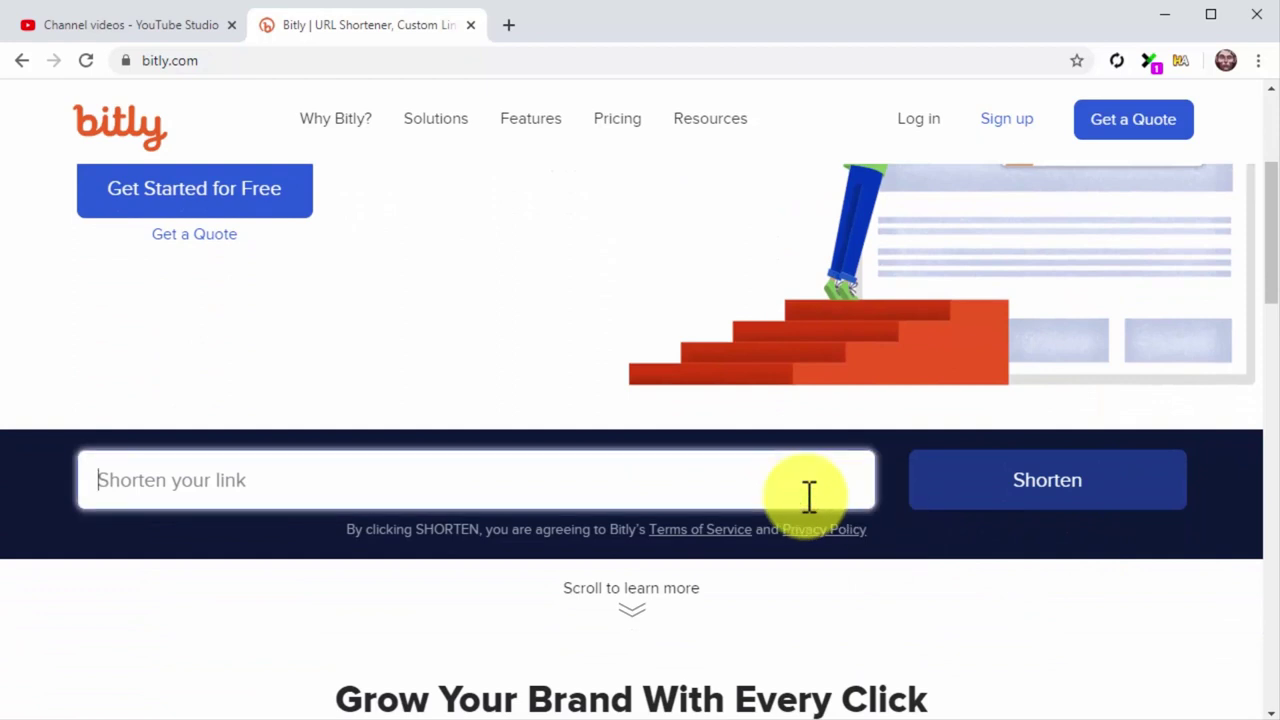
text(https://youtu.be/VljfqRu8LPI)
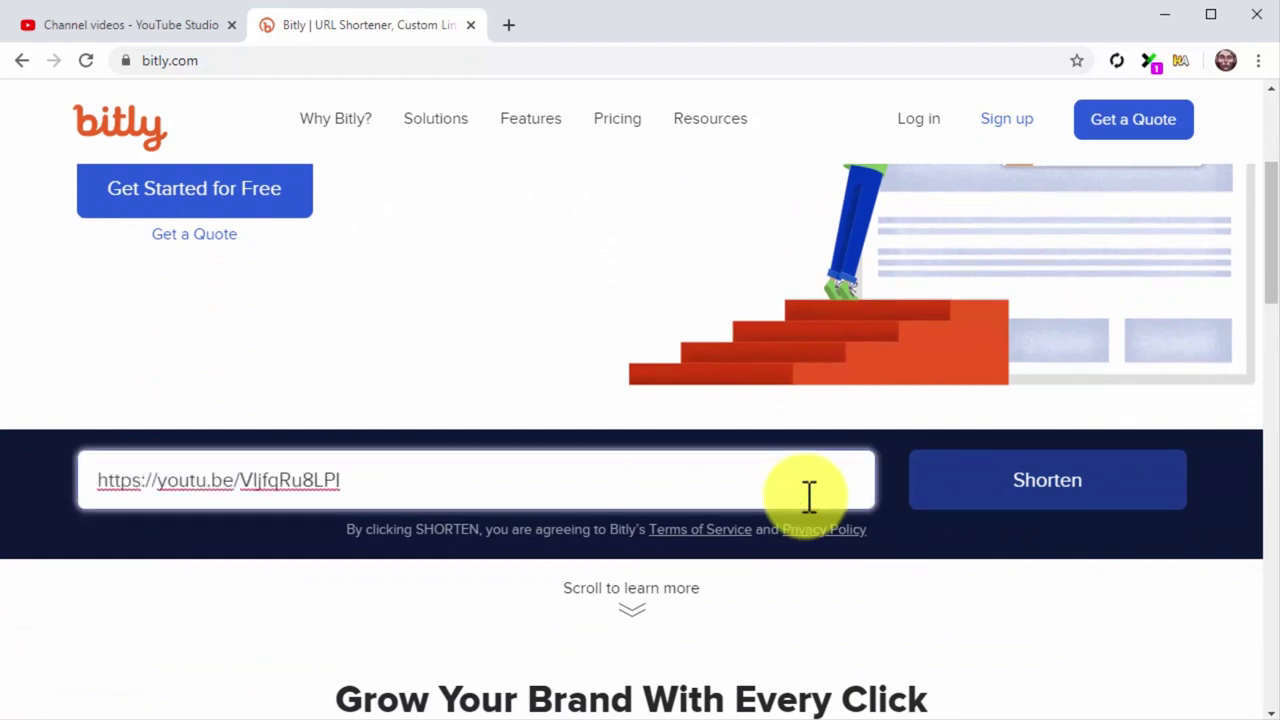
click(1094, 502)
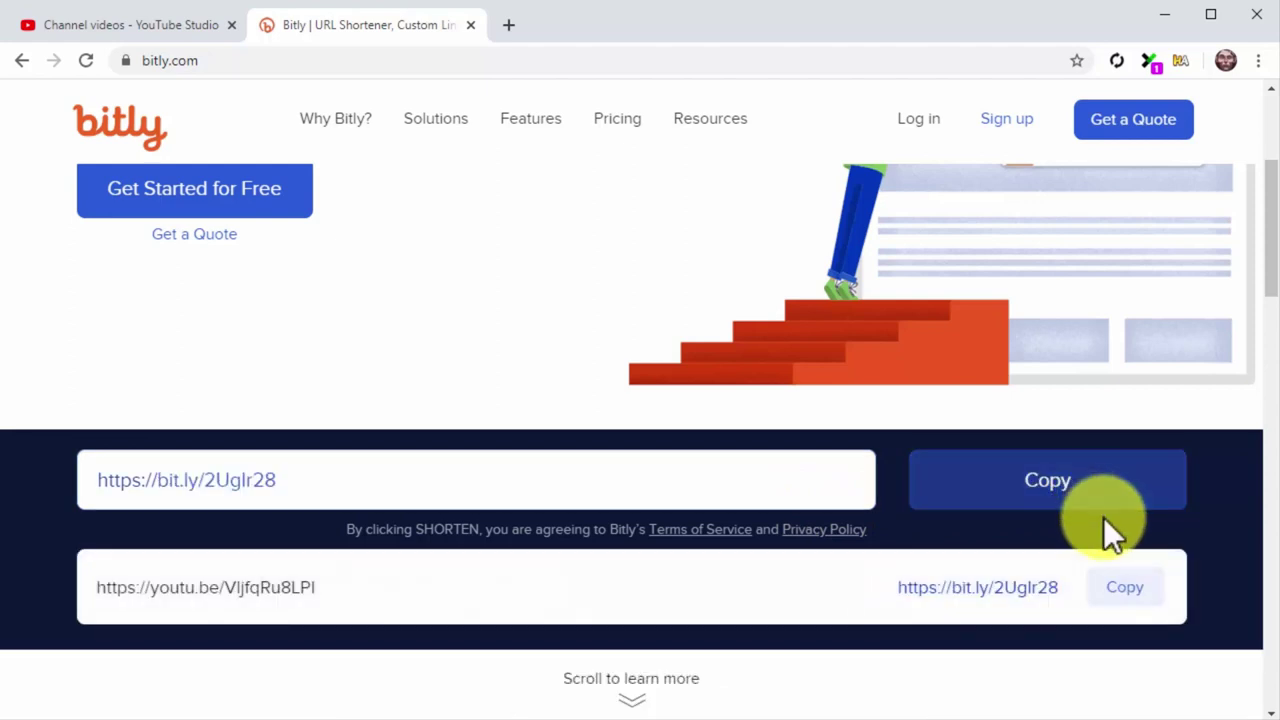
click(1130, 589)
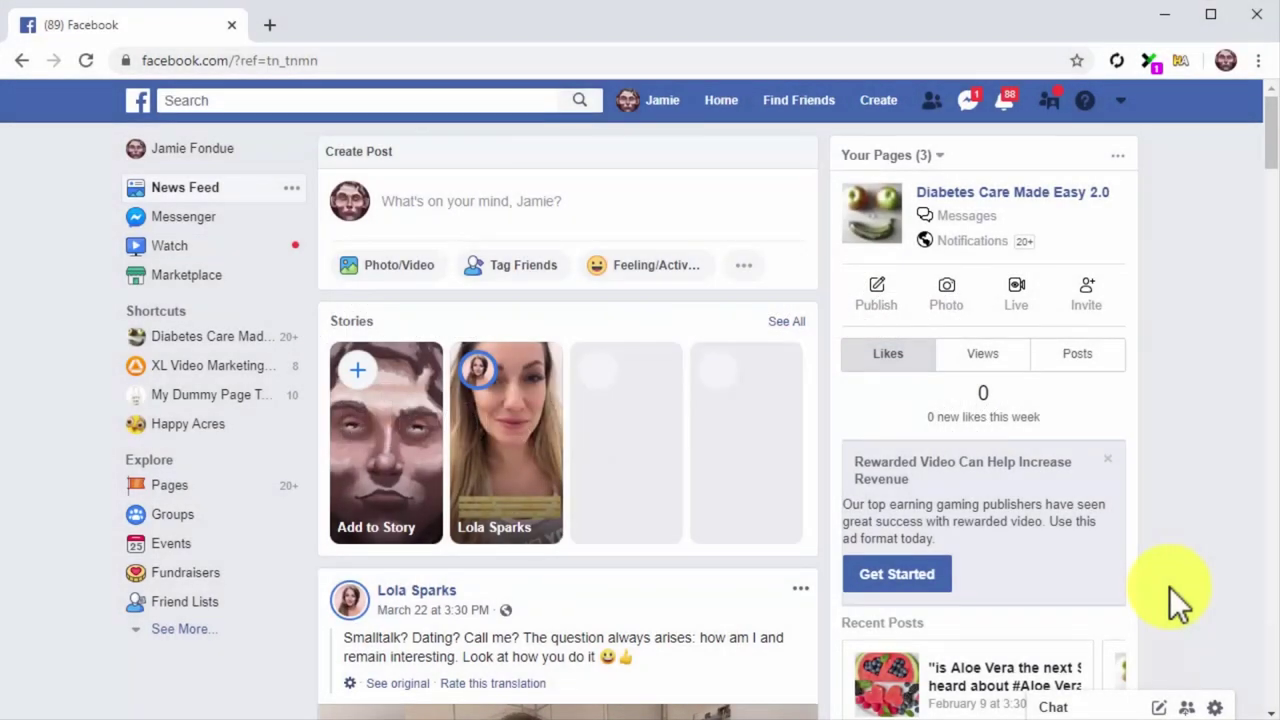
Step: Start a post on the Diabetes Care Made Easy 2.0 Facebook page with the headline "5 Healthy Eating Tips No One's Giving"
click(1028, 196)
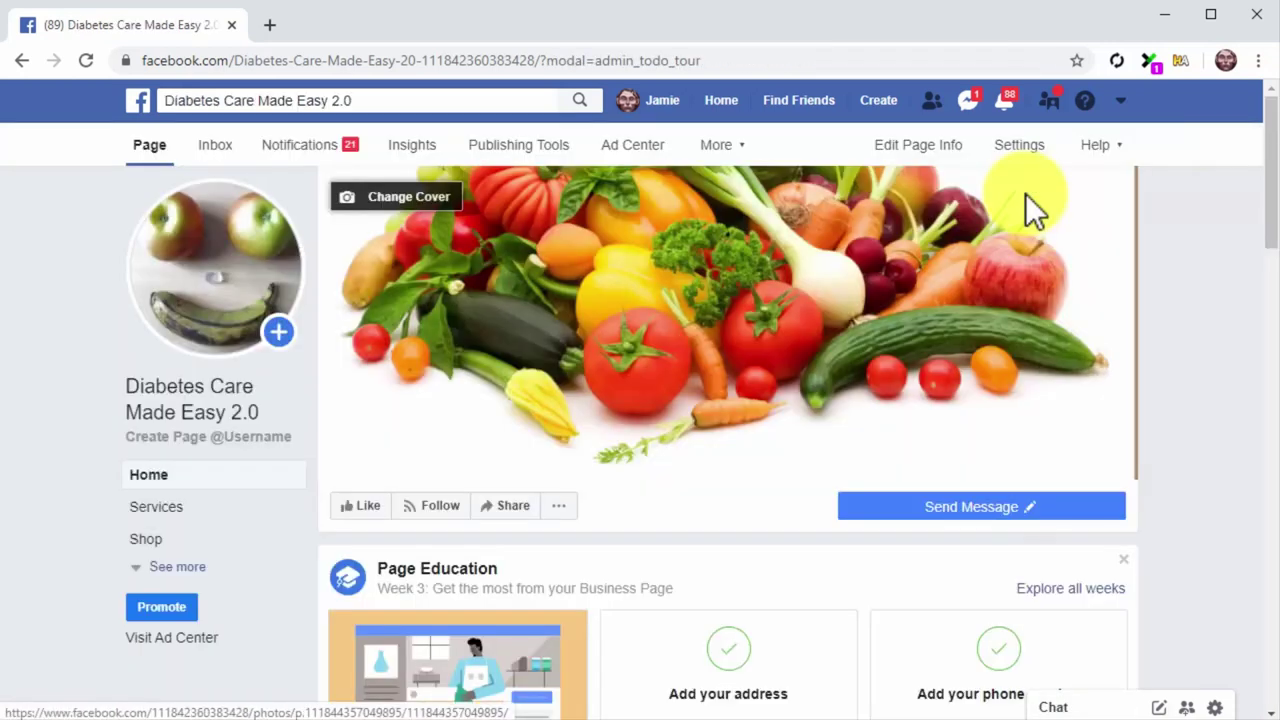
scroll(1025, 193, down, 2)
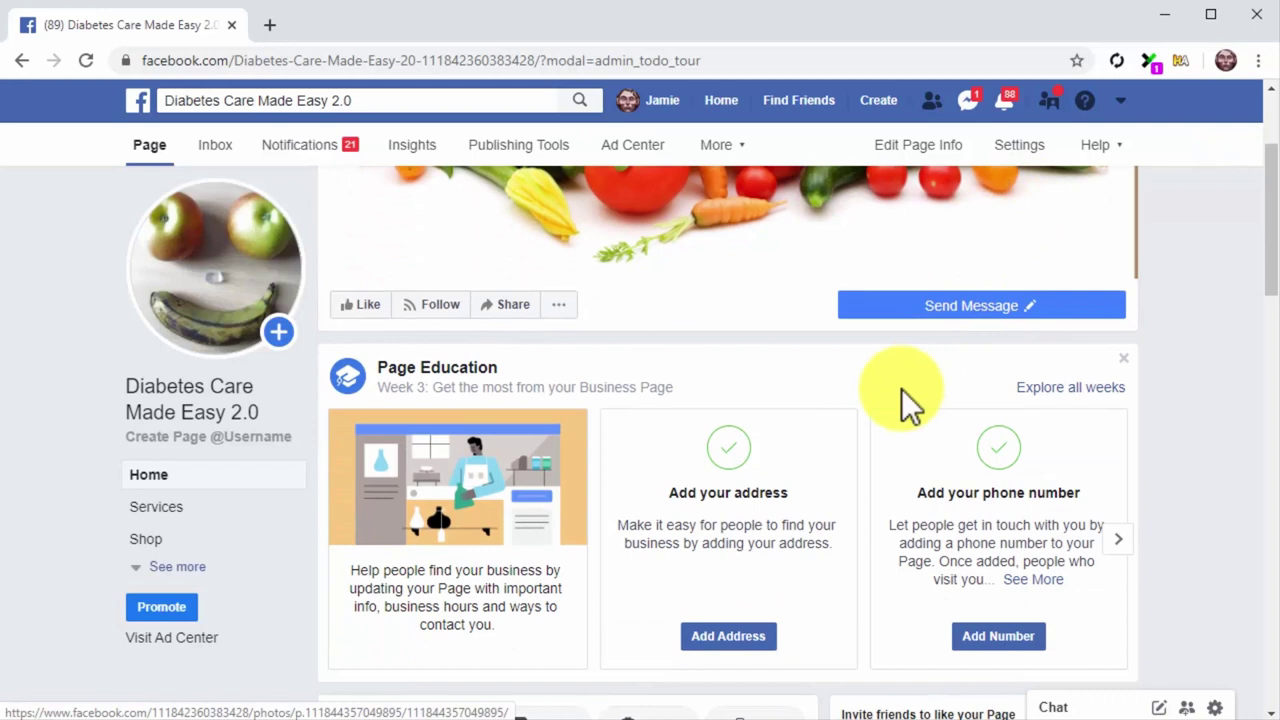
scroll(857, 463, down, 4)
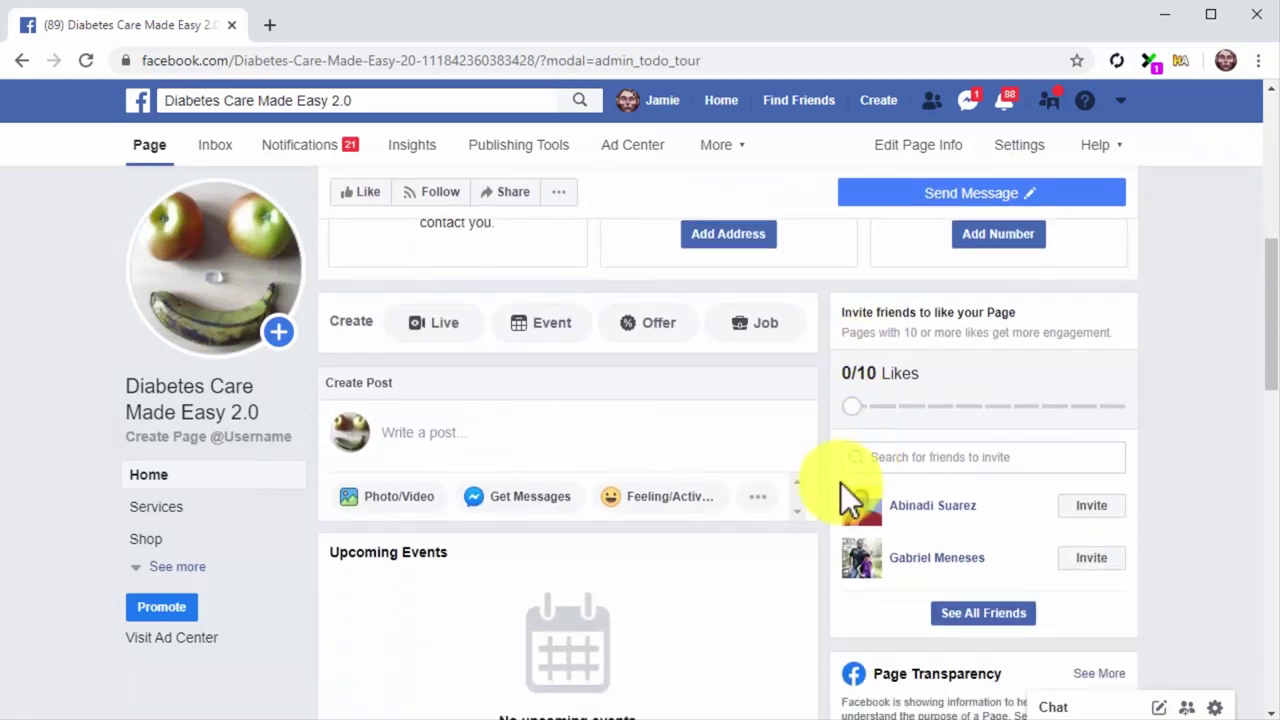
click(753, 445)
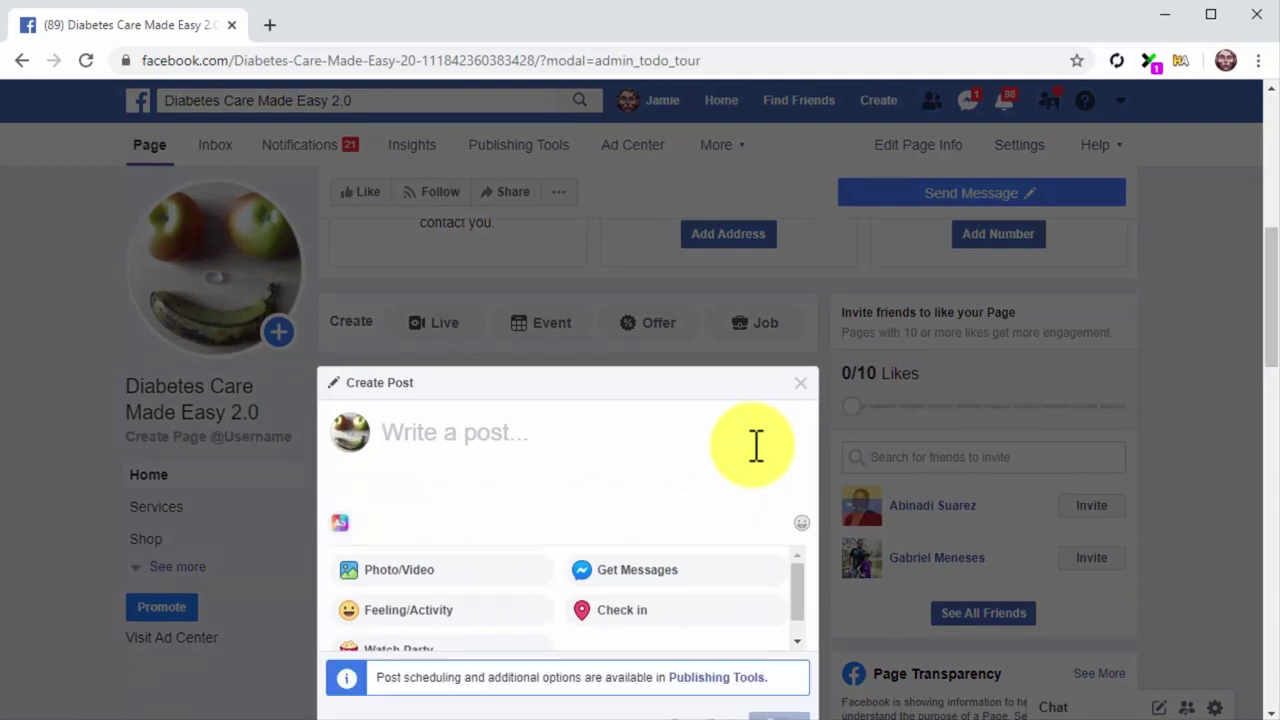
text(5 Healthy Eating Tips No One's Giving)
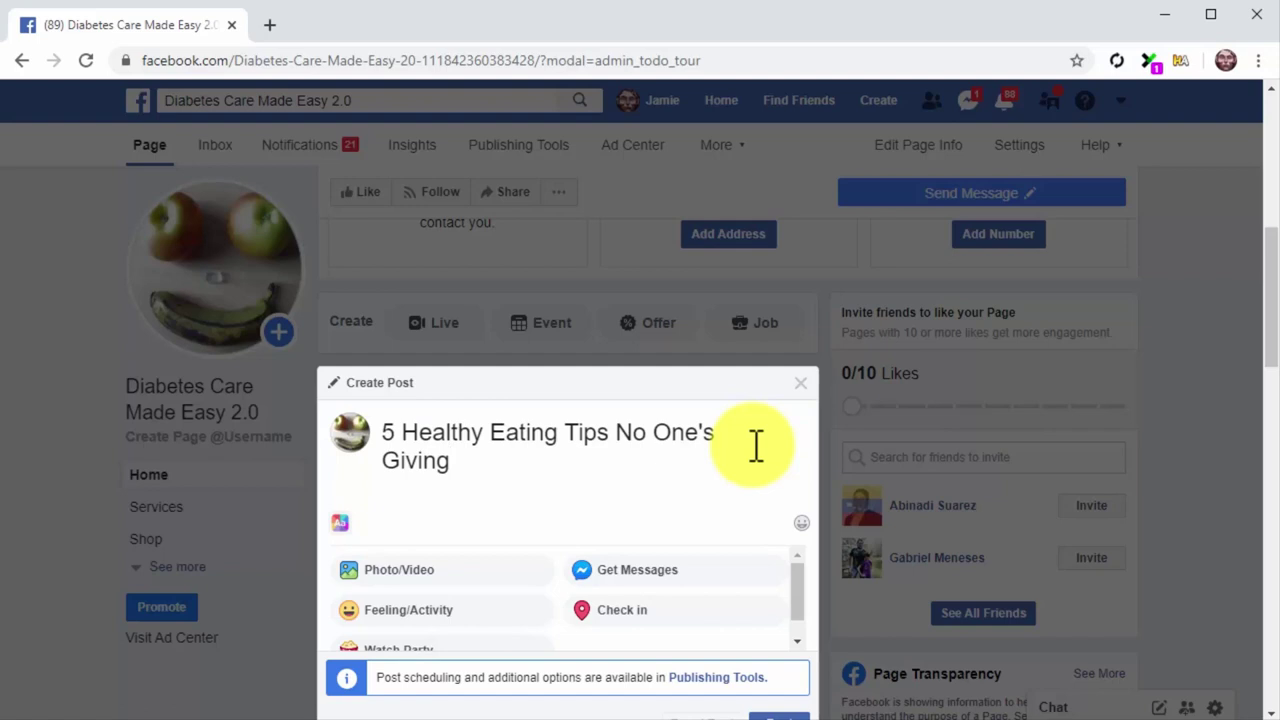
Step: Add the paragraph "Healthy food company insiders speak up! Click on the link down below to hear their advice." and paste the shortened video link below
key(Return)
key(Return)
text(Healthy food company insiders speak up! )
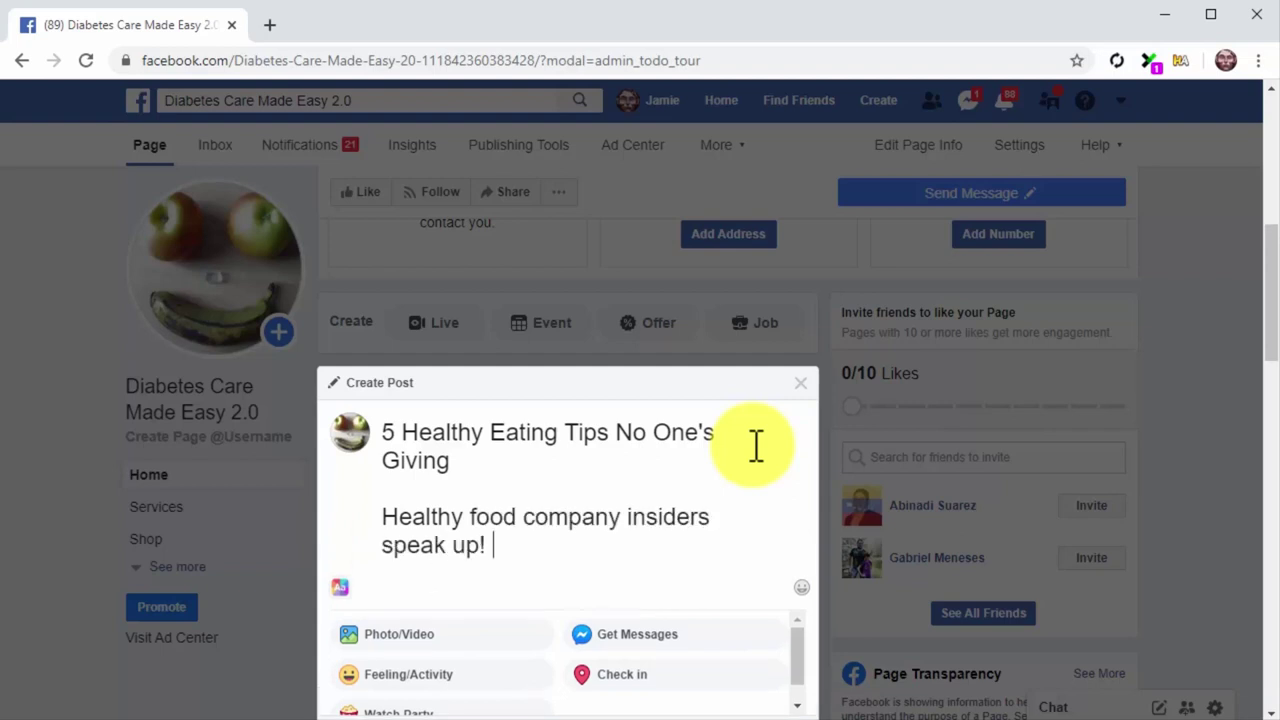
text(Click on)
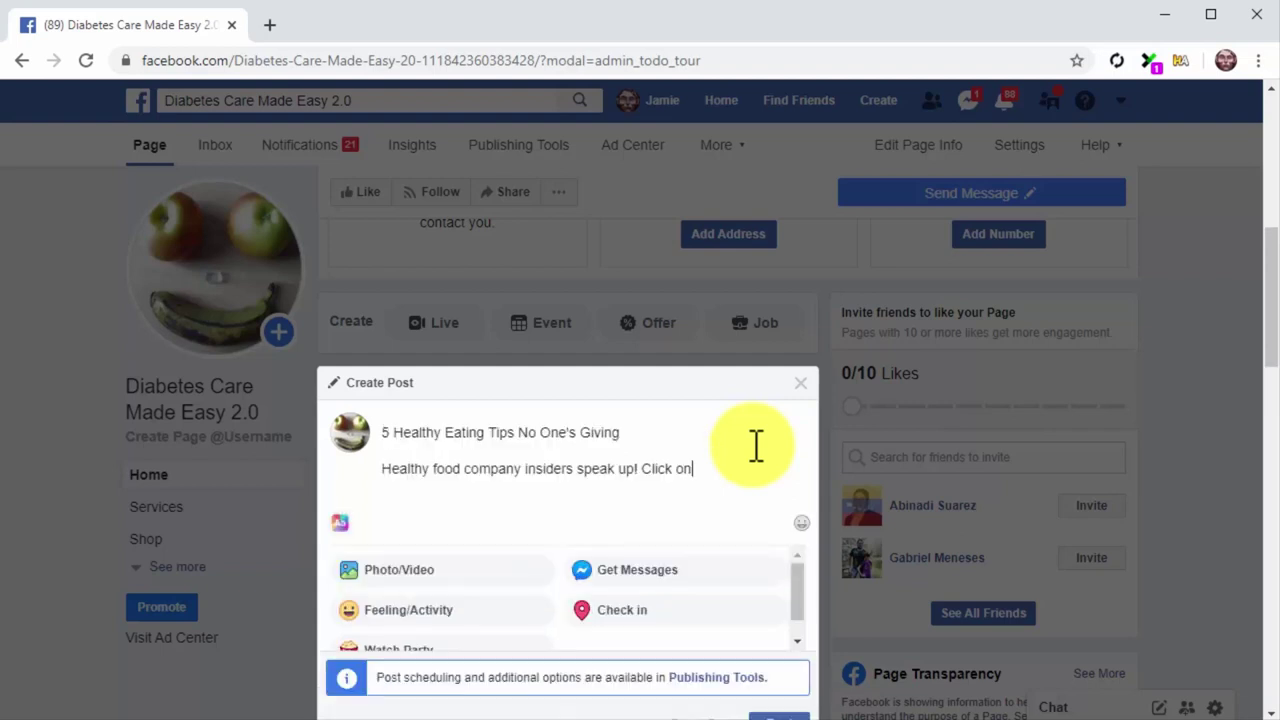
text( the link down below to hear their advice.)
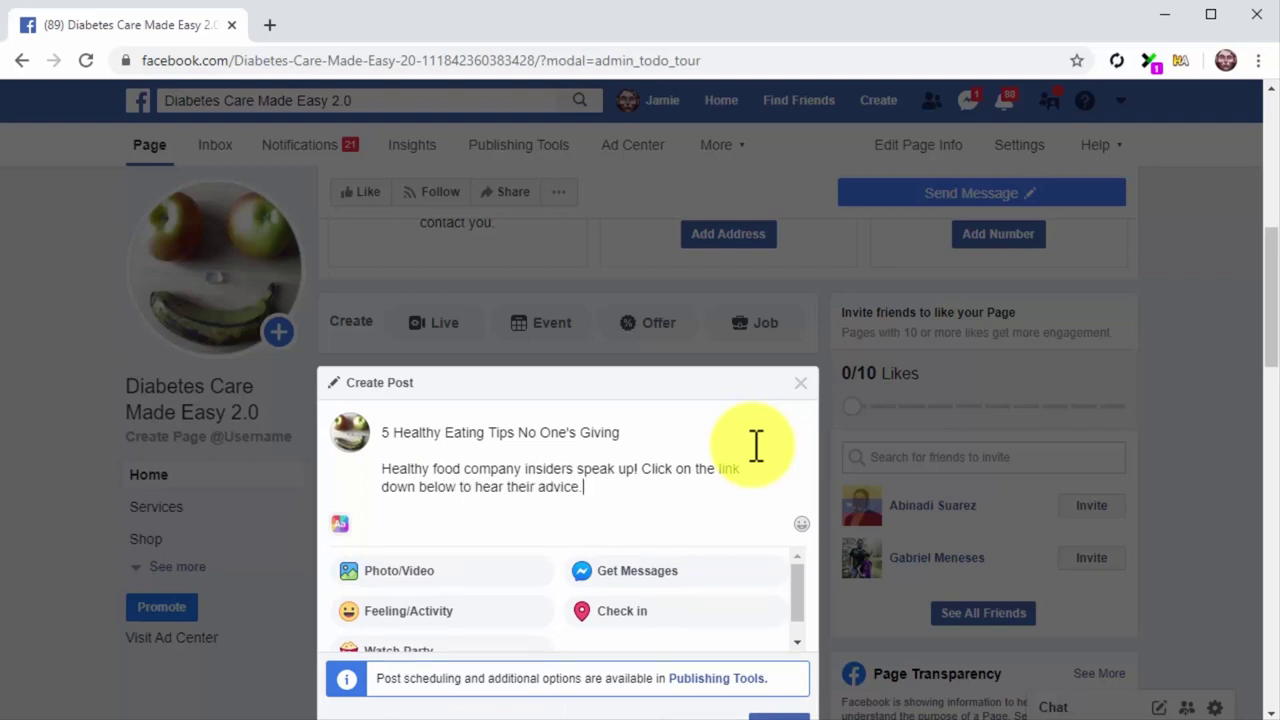
key(Return)
key(ctrl+v)
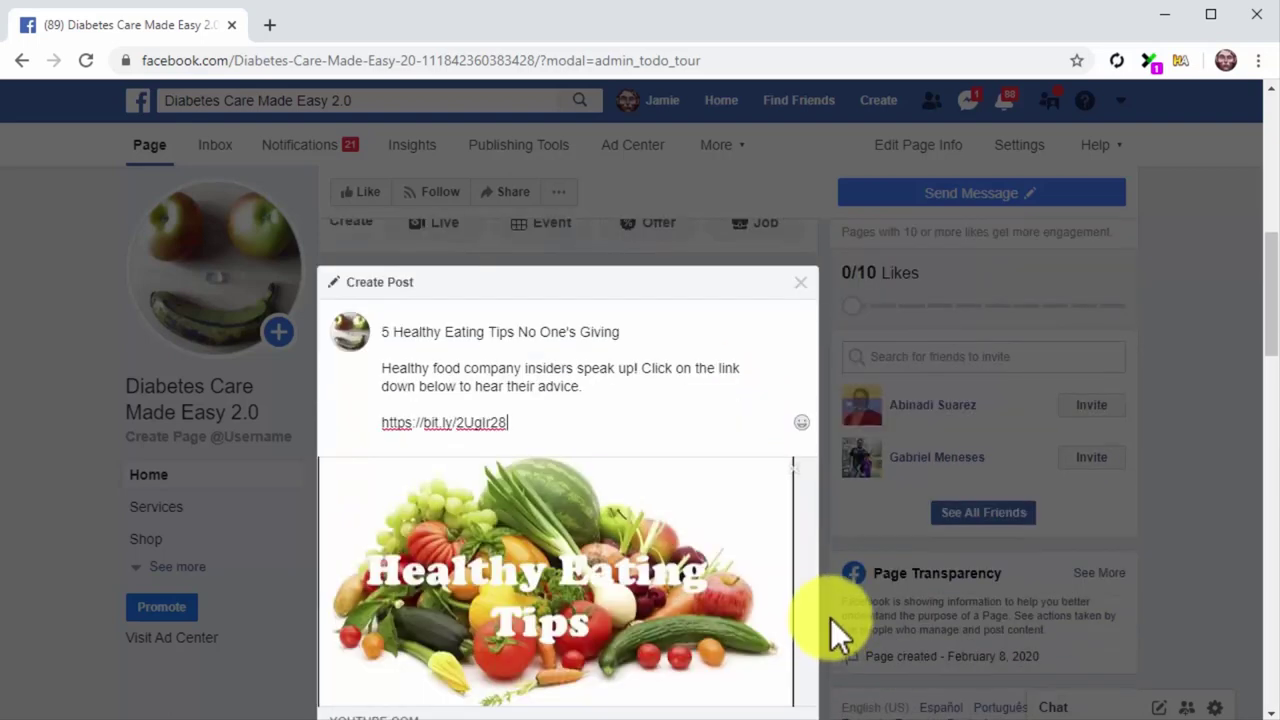
Step: Remove the link preview from the post and attach the Thumbnail image from the My Business folder instead
click(793, 467)
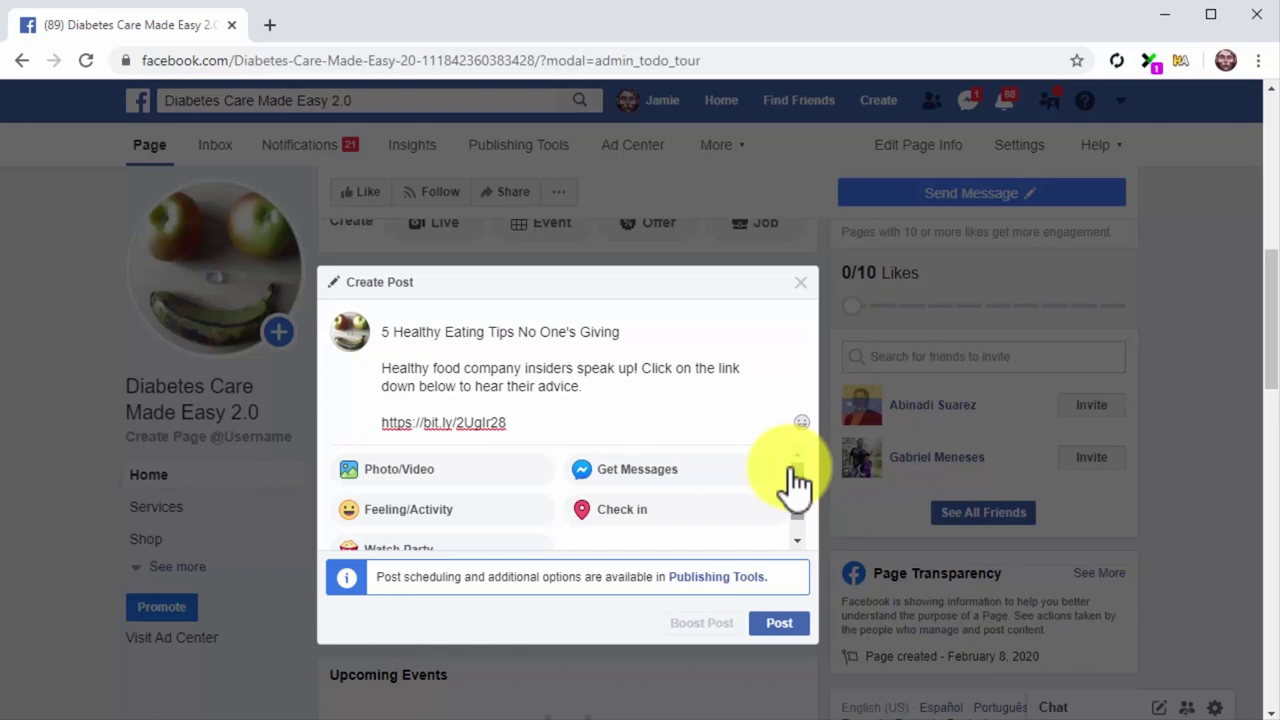
click(494, 470)
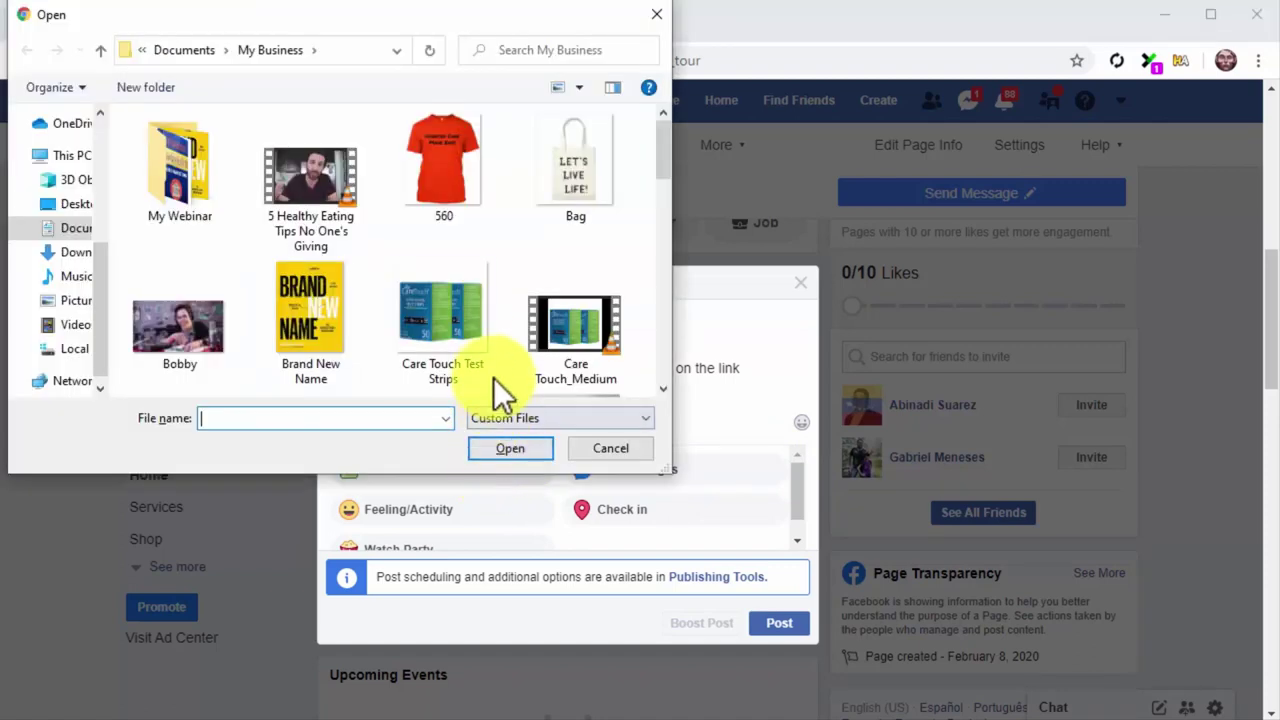
scroll(504, 336, down, 10)
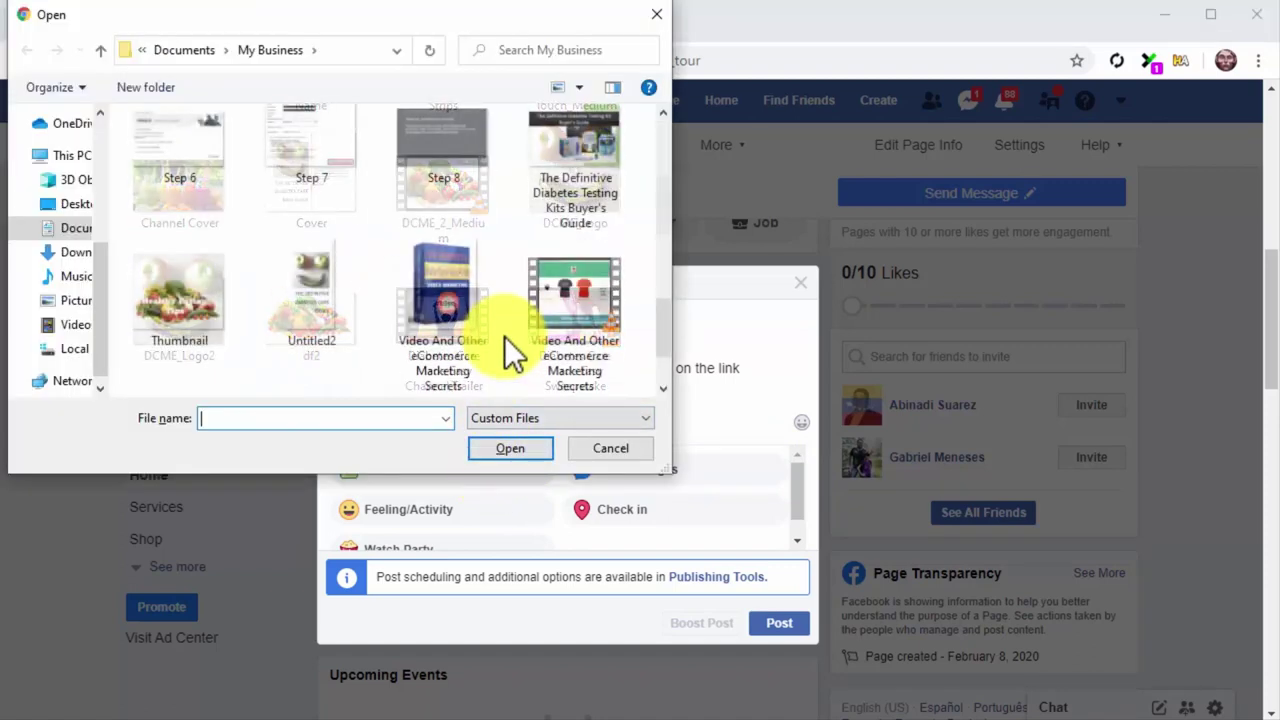
double_click(208, 312)
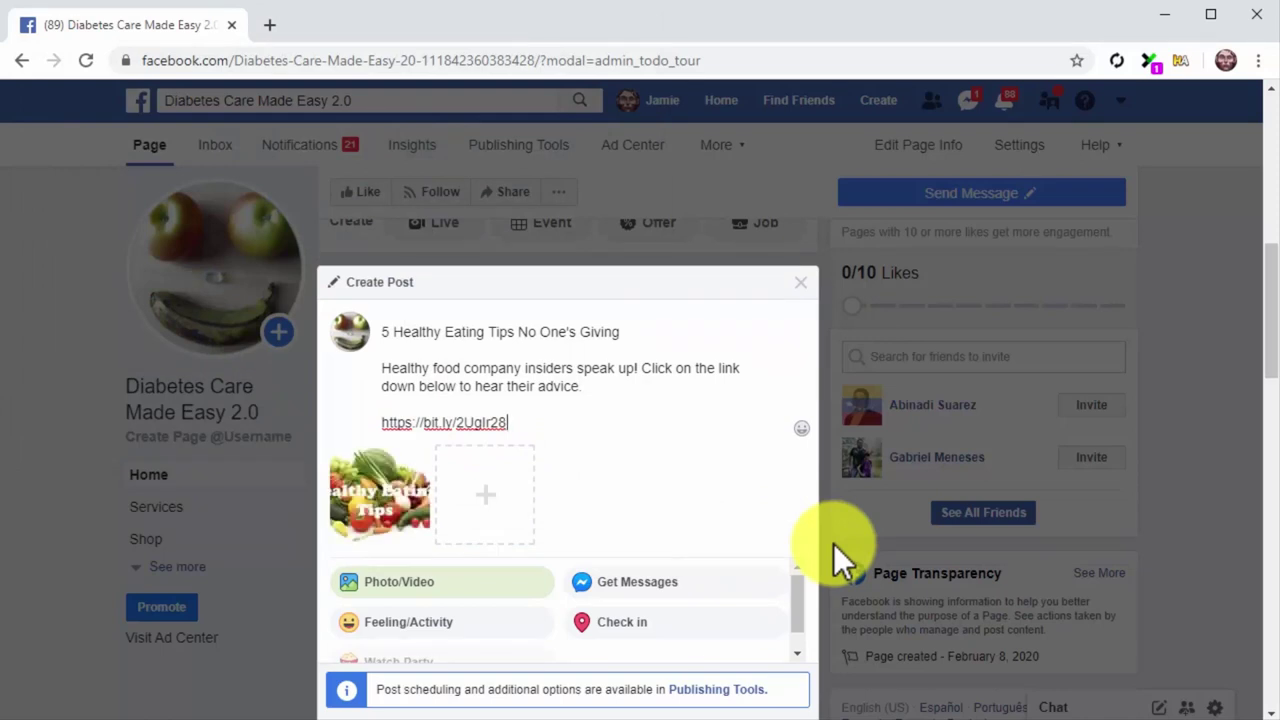
scroll(833, 543, down, 1)
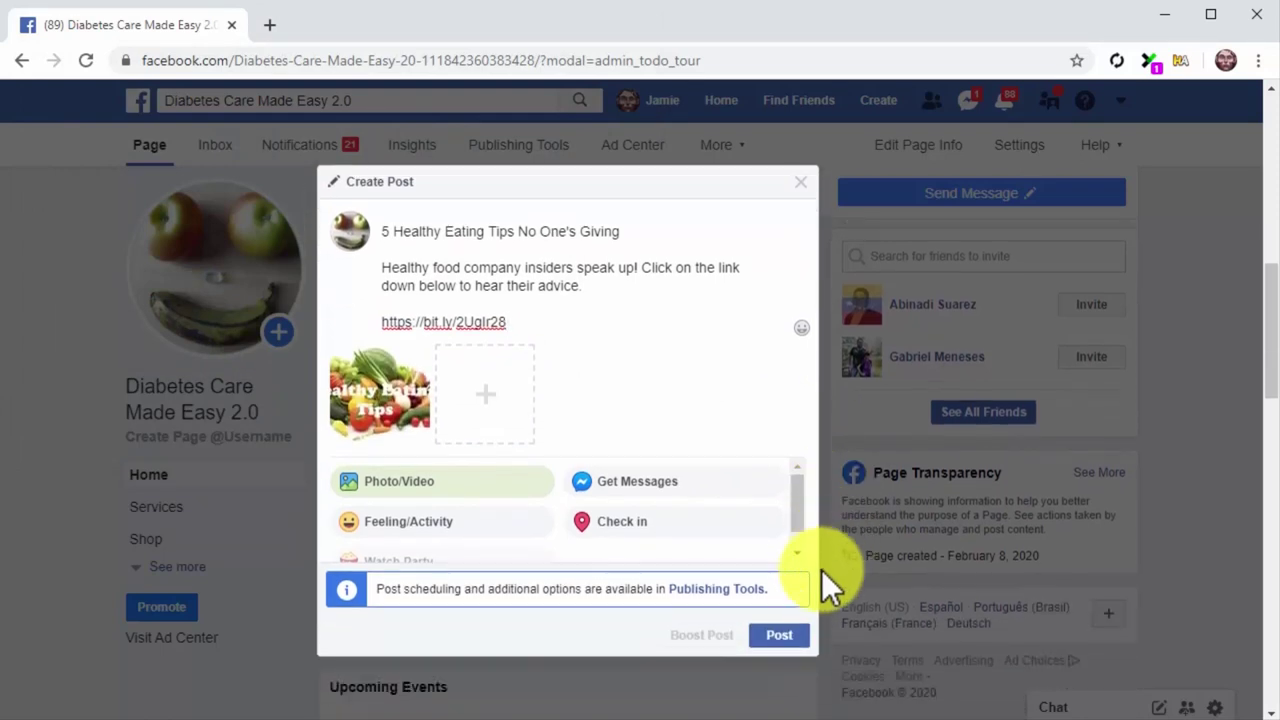
Step: Publish the prepared healthy-eating post on the Diabetes Care Made Easy 2.0 Facebook page
click(780, 636)
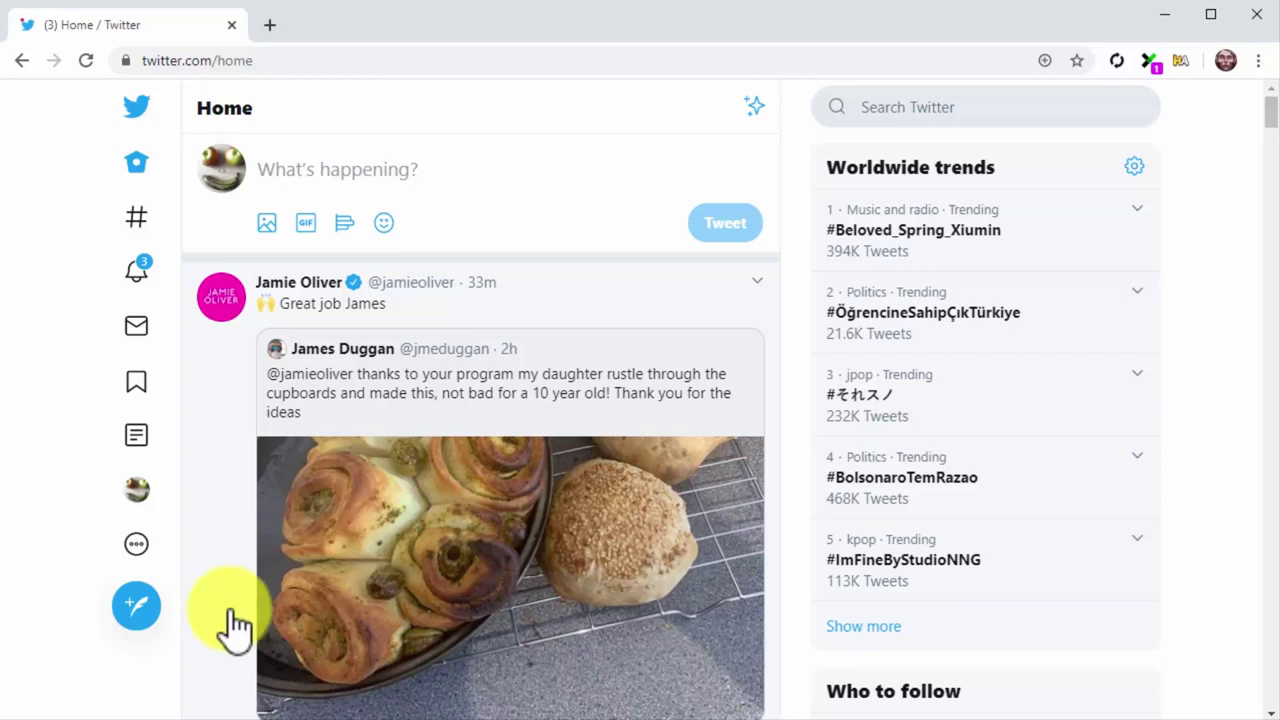
Step: Draft a tweet with "5 Healthy Eating Tips No One's Giving" and "Healthy food company insiders speak up! Click on the link down below to hear their advice."
click(140, 604)
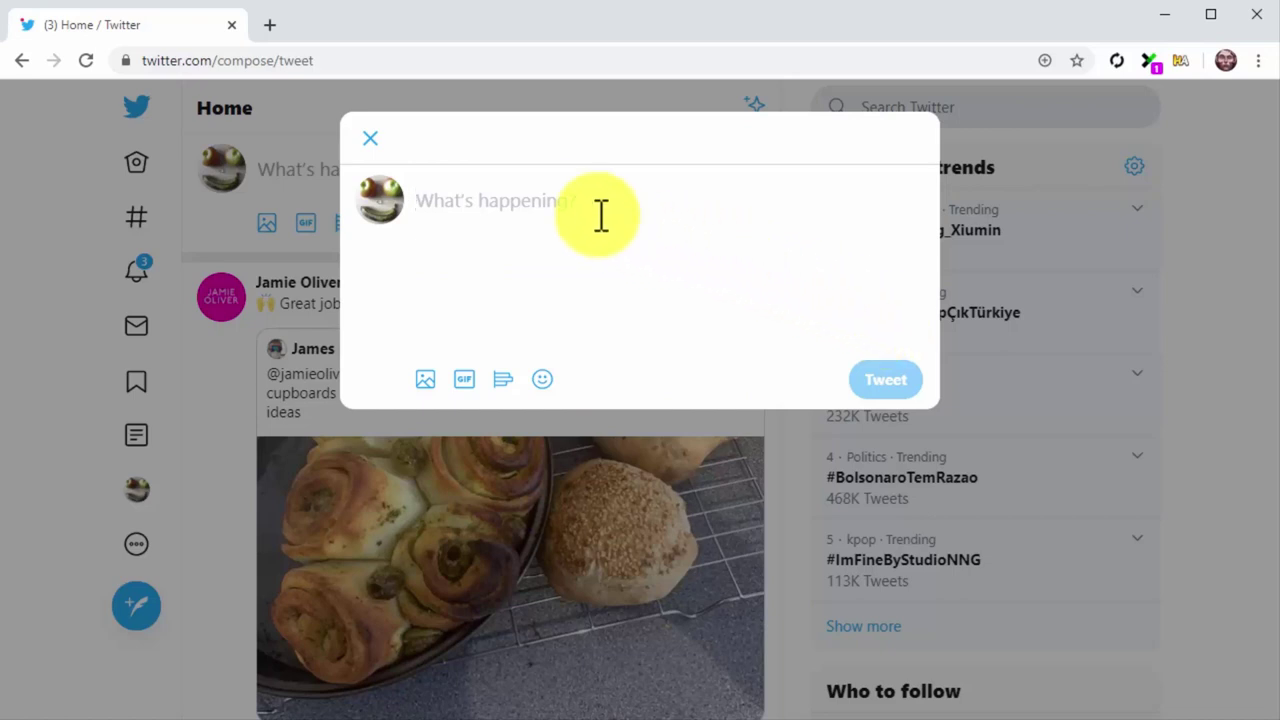
key(ctrl+v)
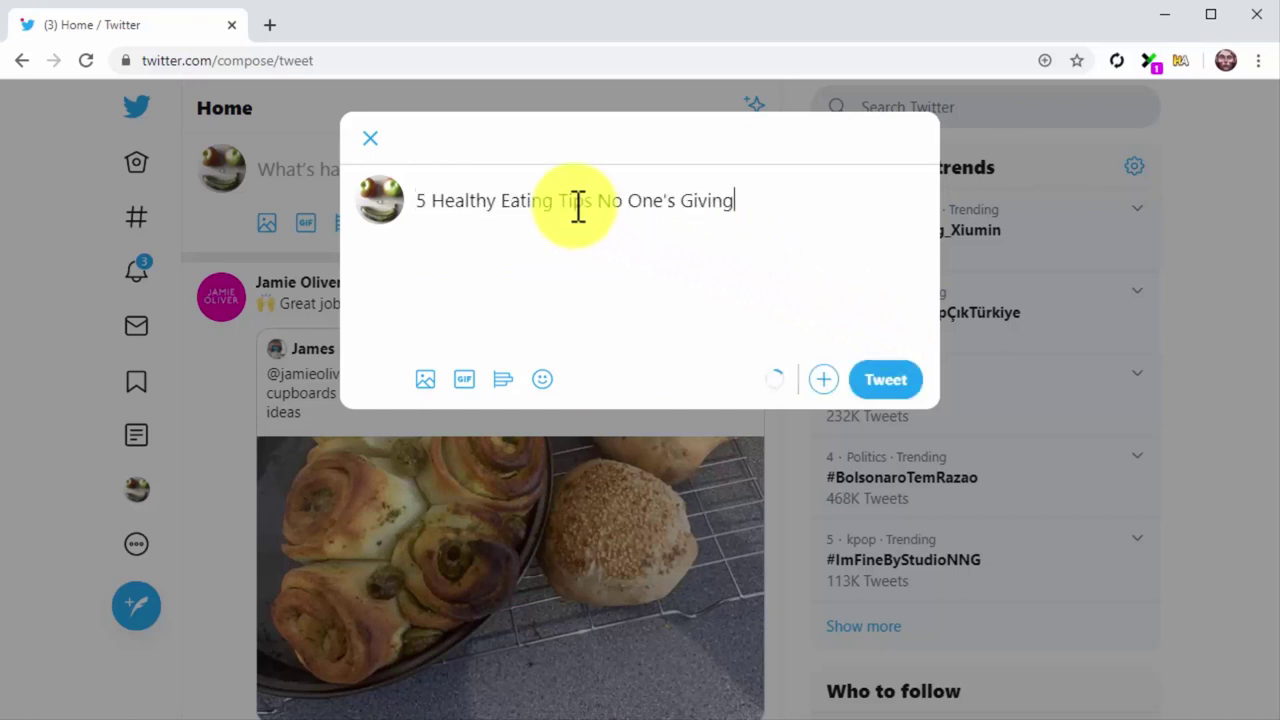
key(Return)
key(Return)
key(Return)
key(ctrl+v)
click(665, 246)
key(BackSpace)
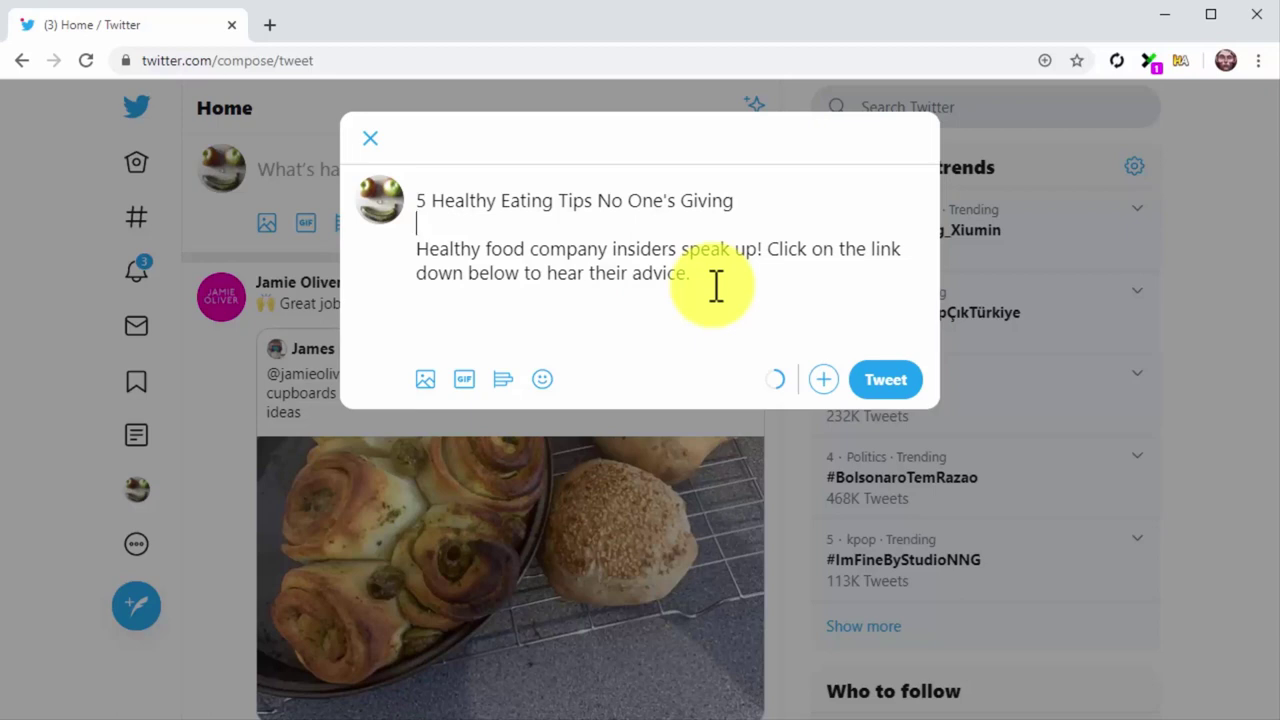
Step: Turn "Healthy" in the tweet's headline into the hashtag #Healthy and "Healthy food" in the paragraph into #HealthyFood
click(431, 200)
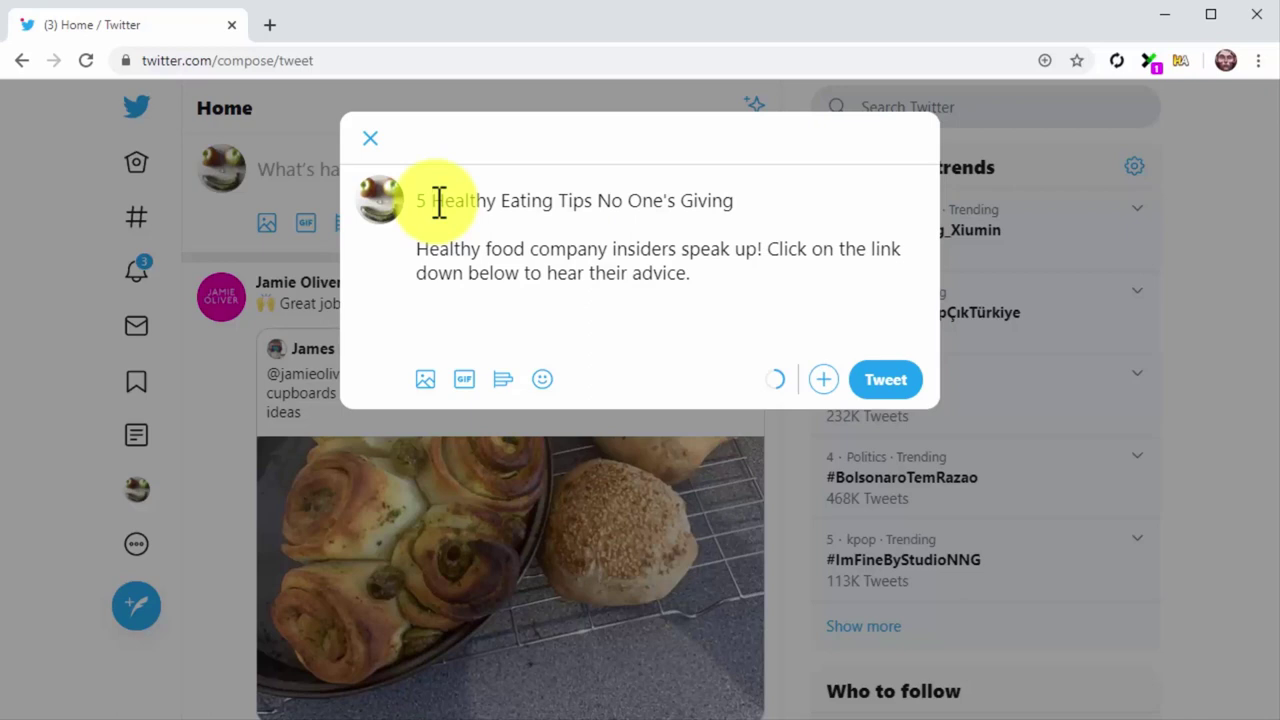
text(#)
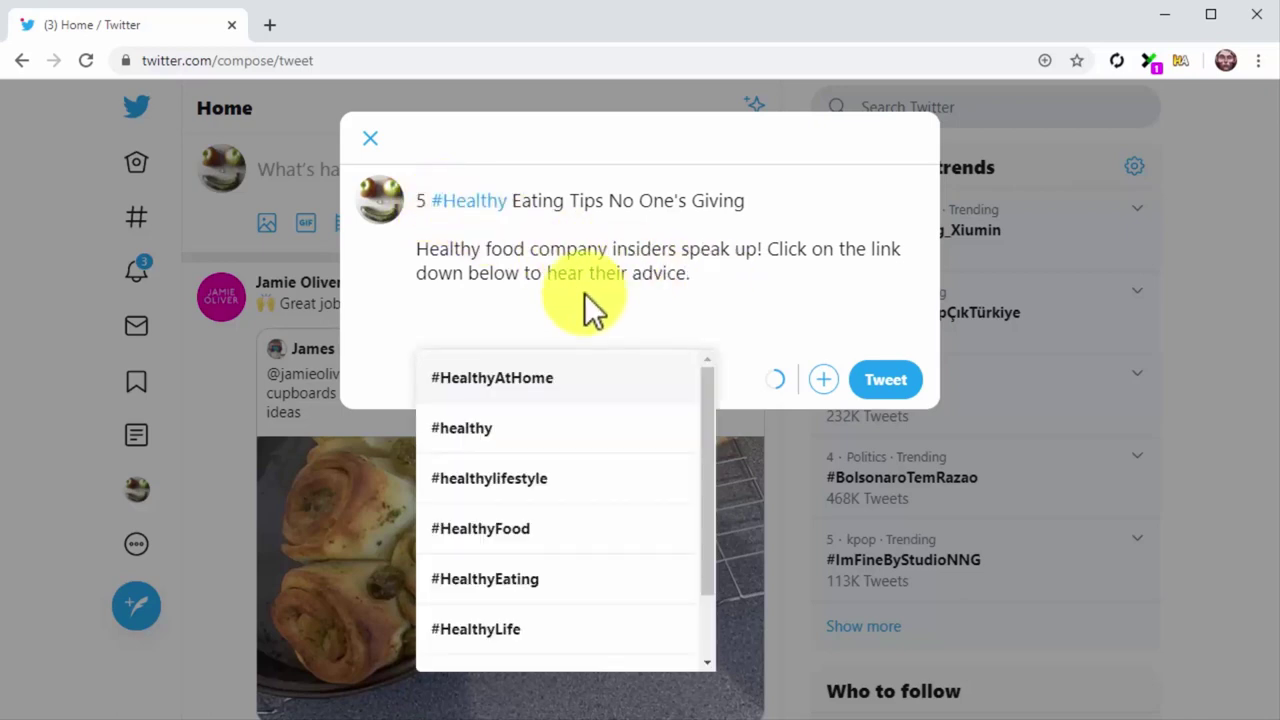
click(417, 250)
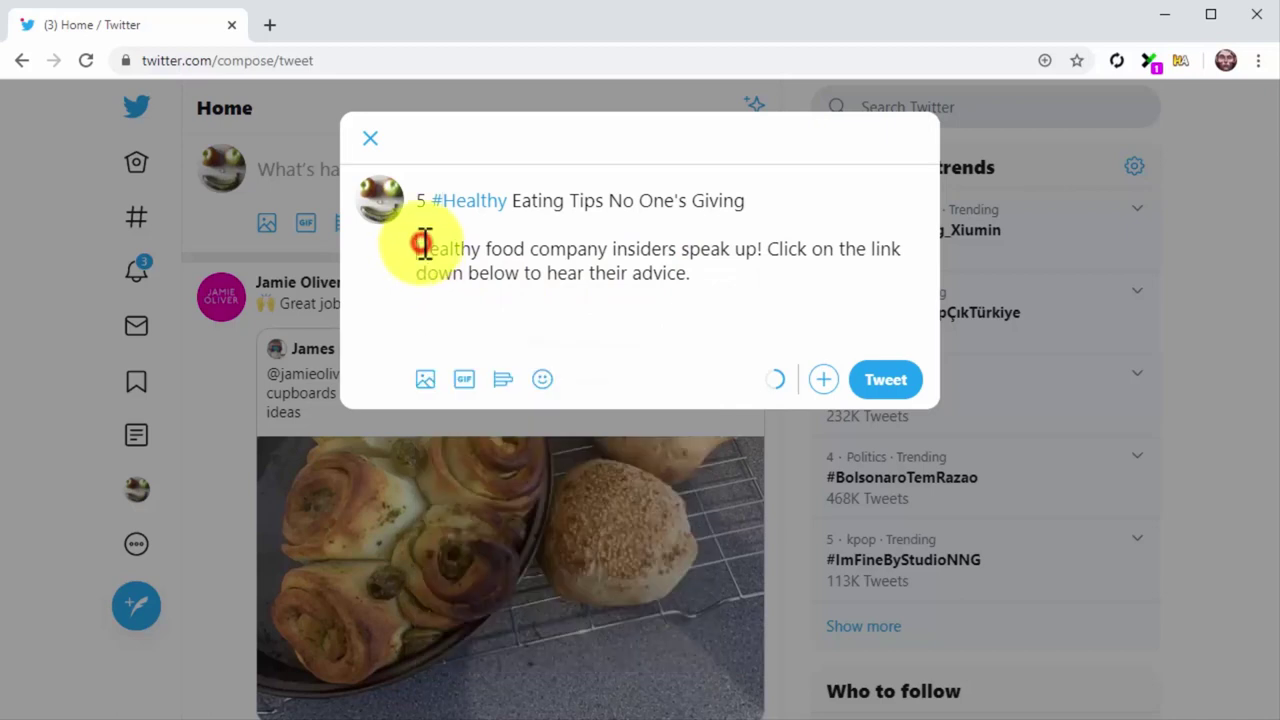
text(#)
key(Down)
key(Down)
key(Down)
key(Return)
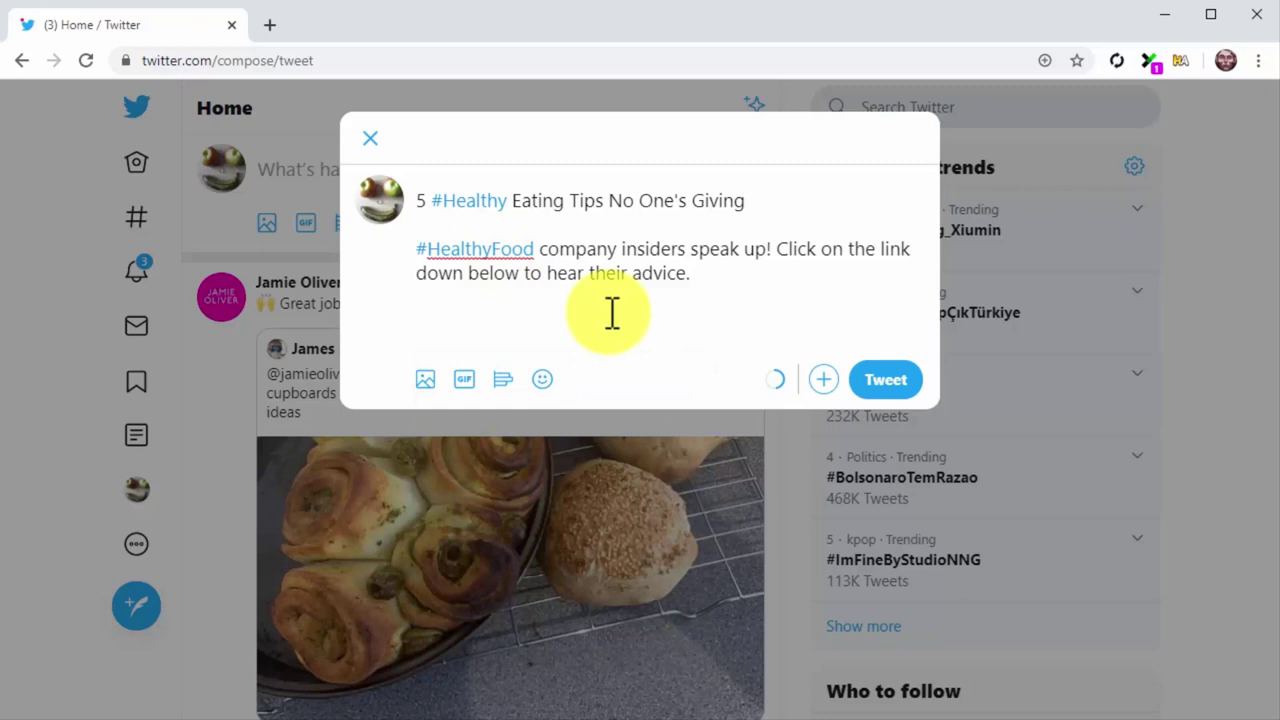
click(724, 292)
key(Return)
key(Return)
key(ctrl+v)
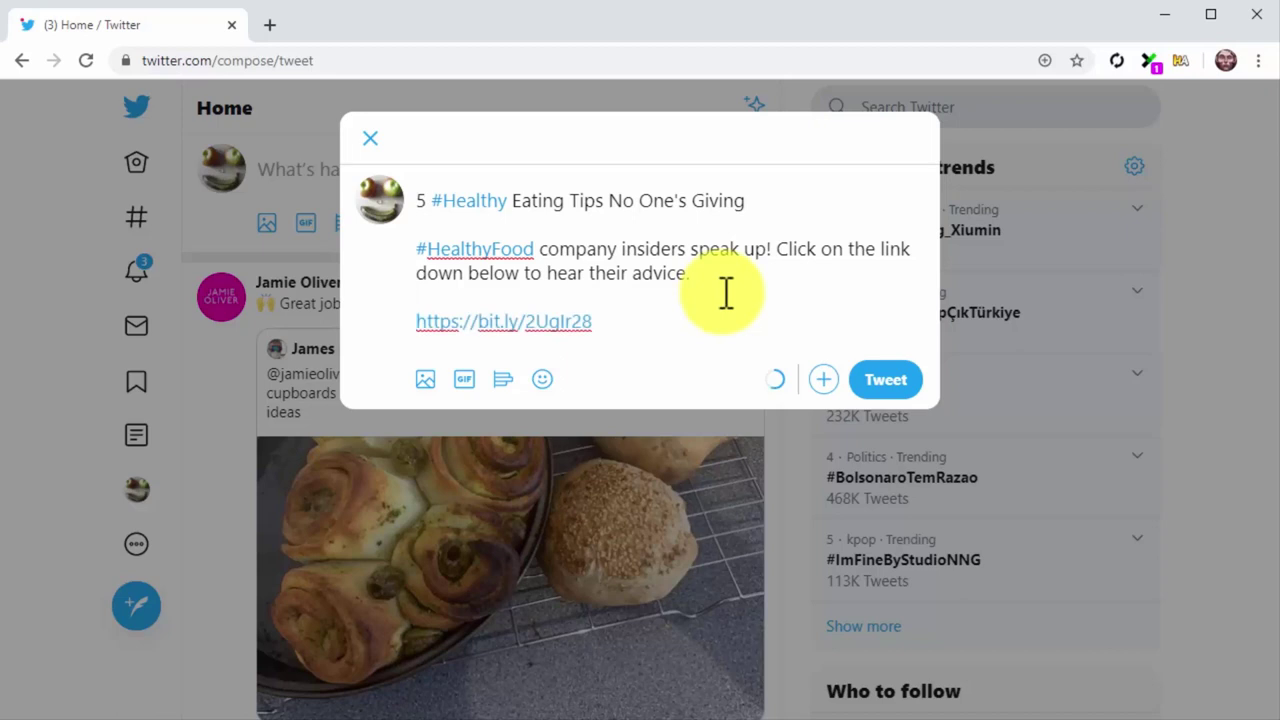
Step: Attach the Thumbnail image from the My Business folder to the tweet and send it
click(428, 380)
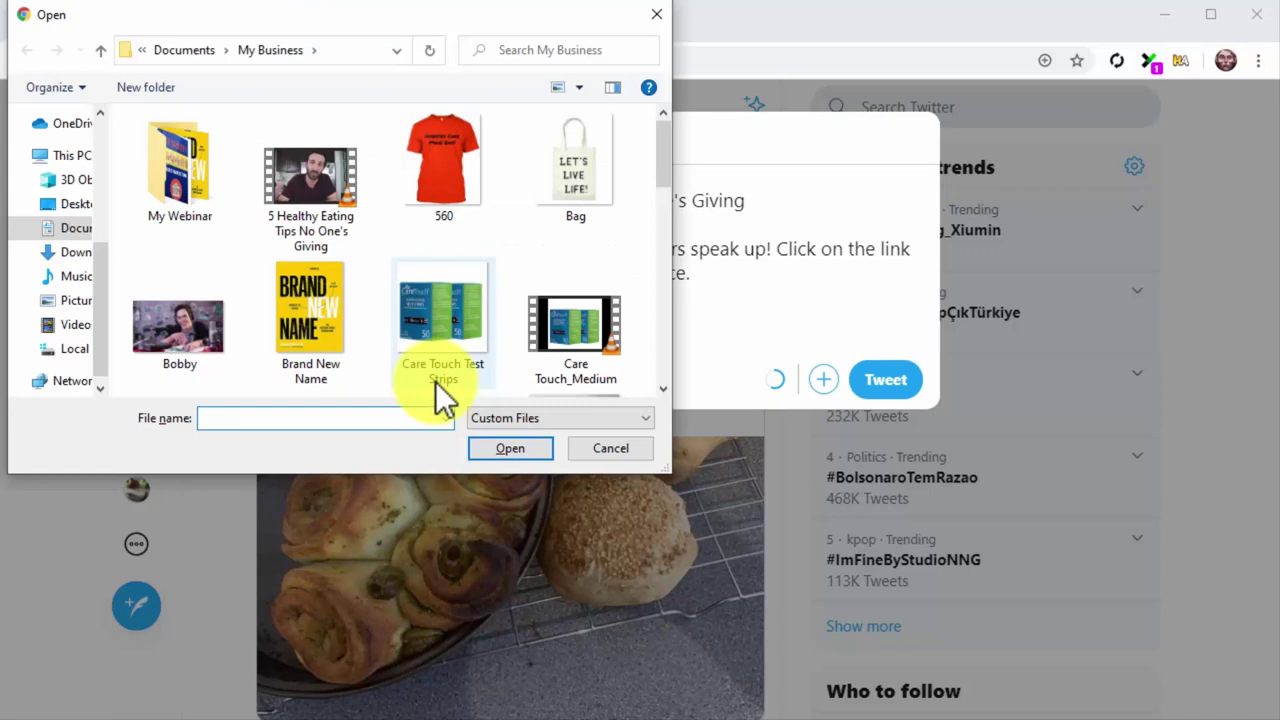
drag(657, 154, 656, 340)
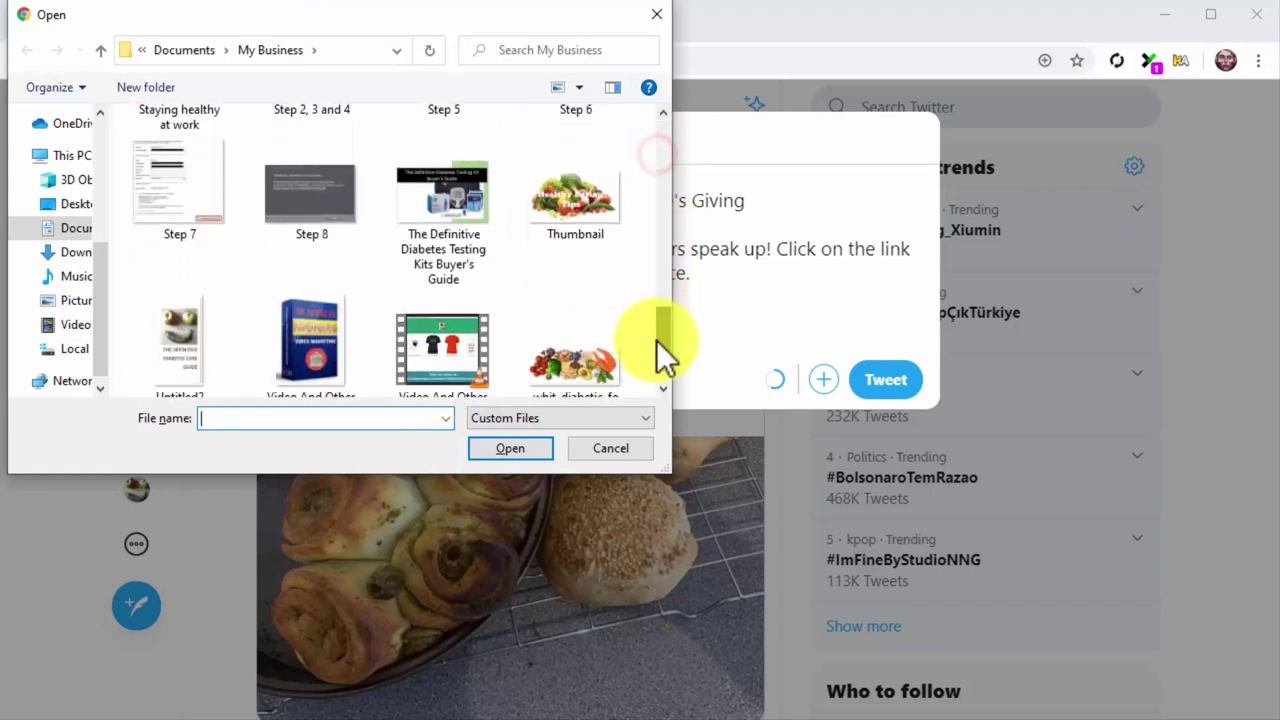
double_click(591, 222)
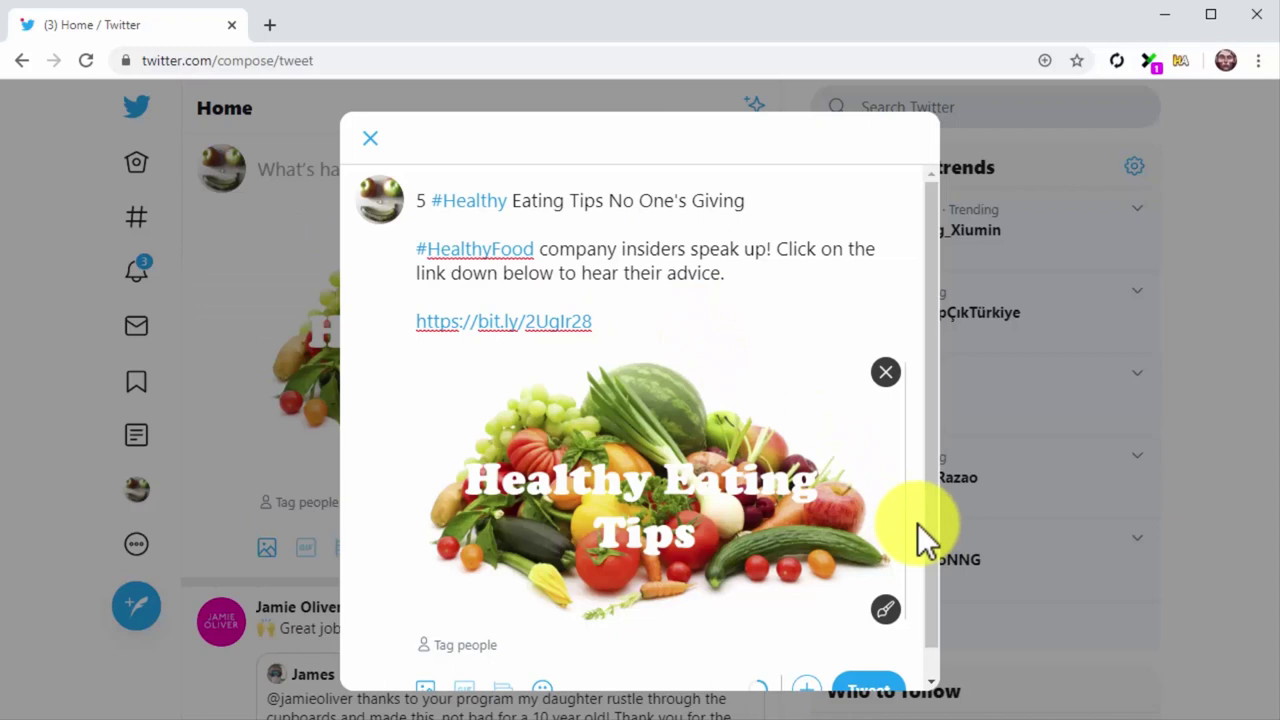
scroll(900, 580, down, 1)
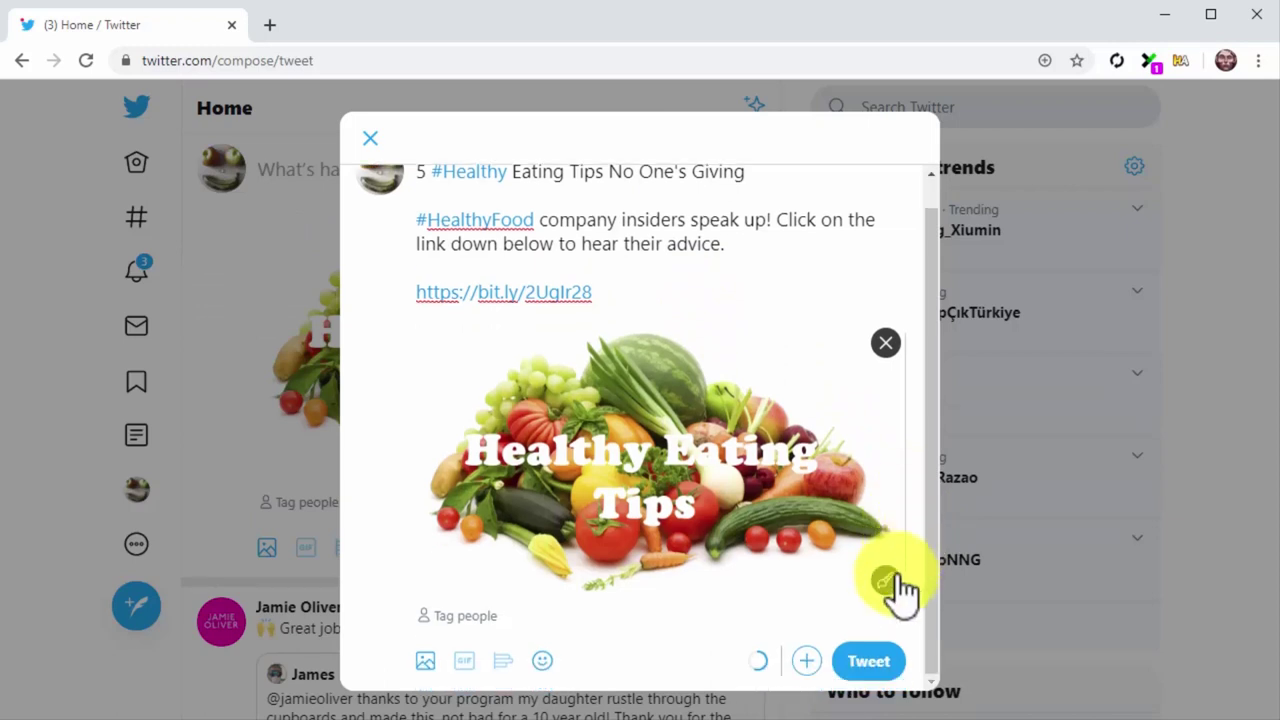
click(865, 668)
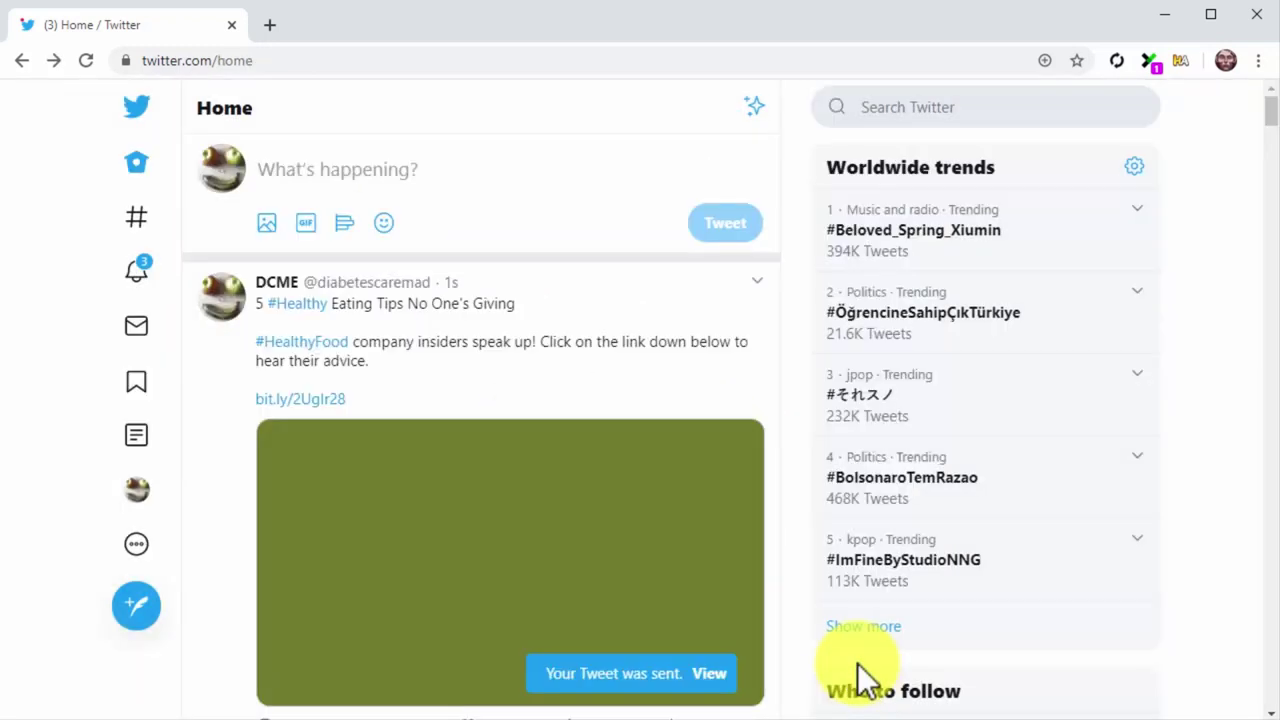
scroll(780, 528, down, 1)
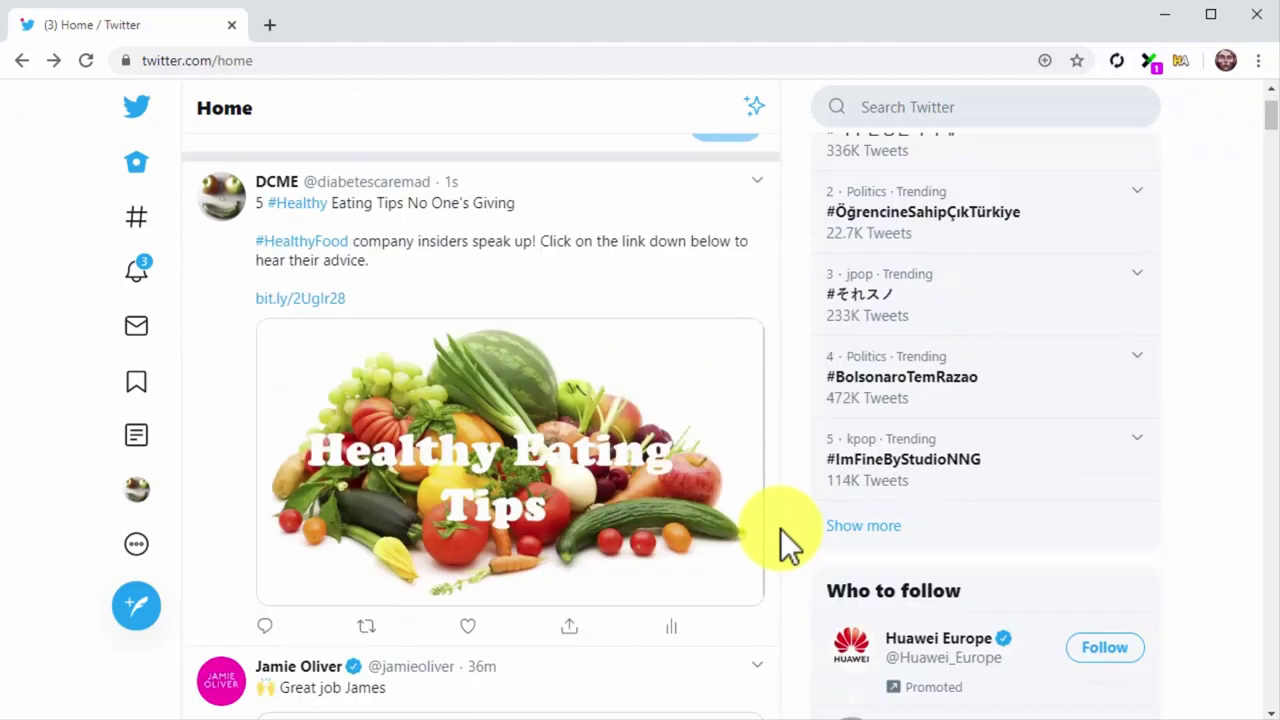
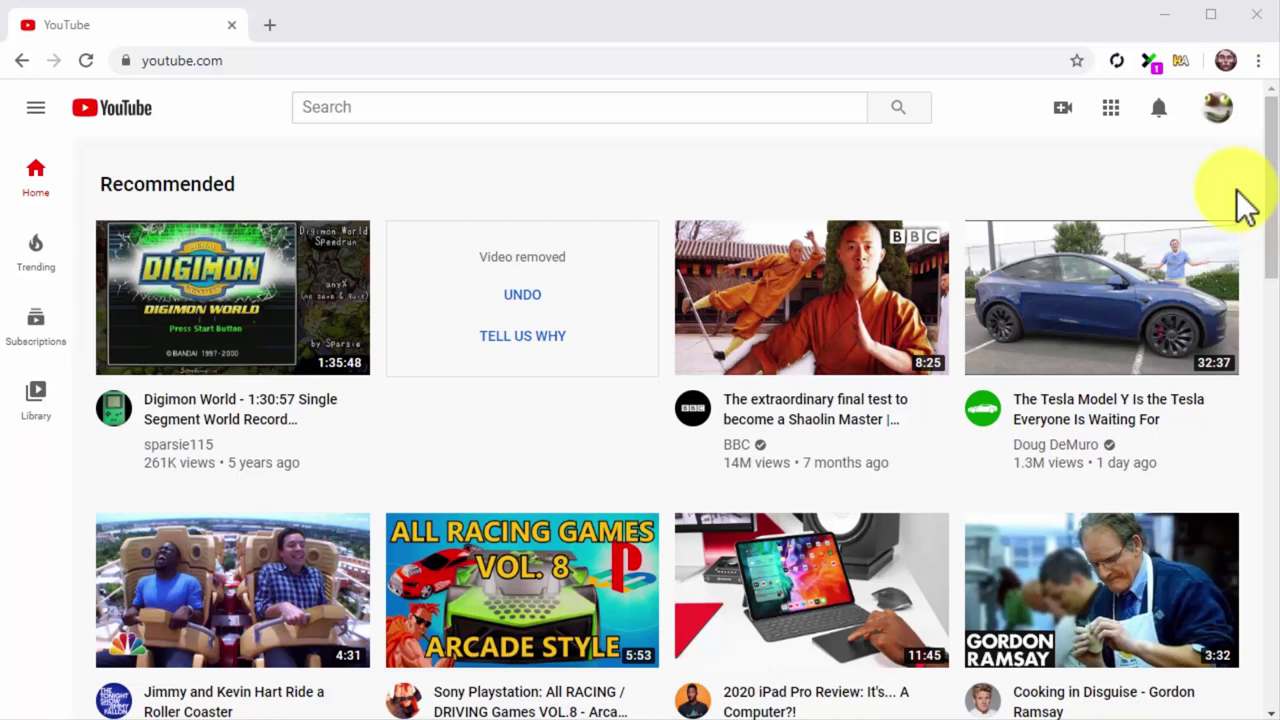
Step: Open the Go live page in YouTube Studio and allow it to use the microphone and camera
click(1216, 118)
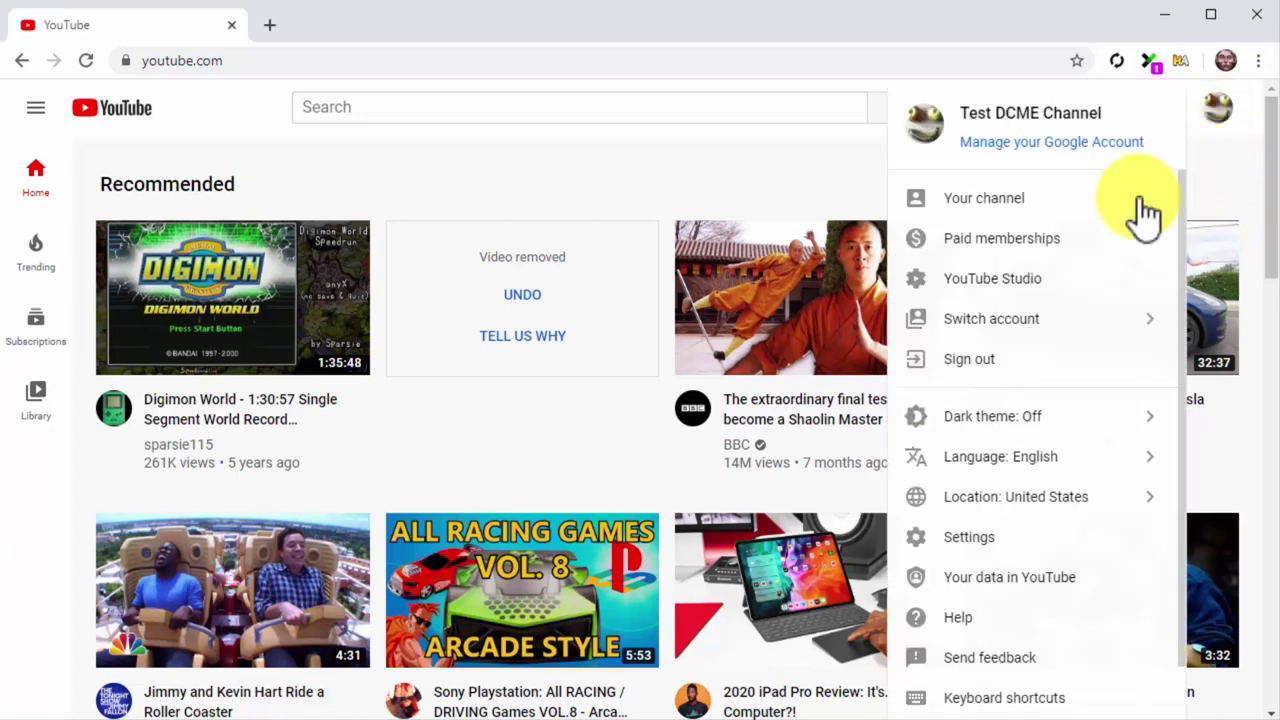
click(1076, 280)
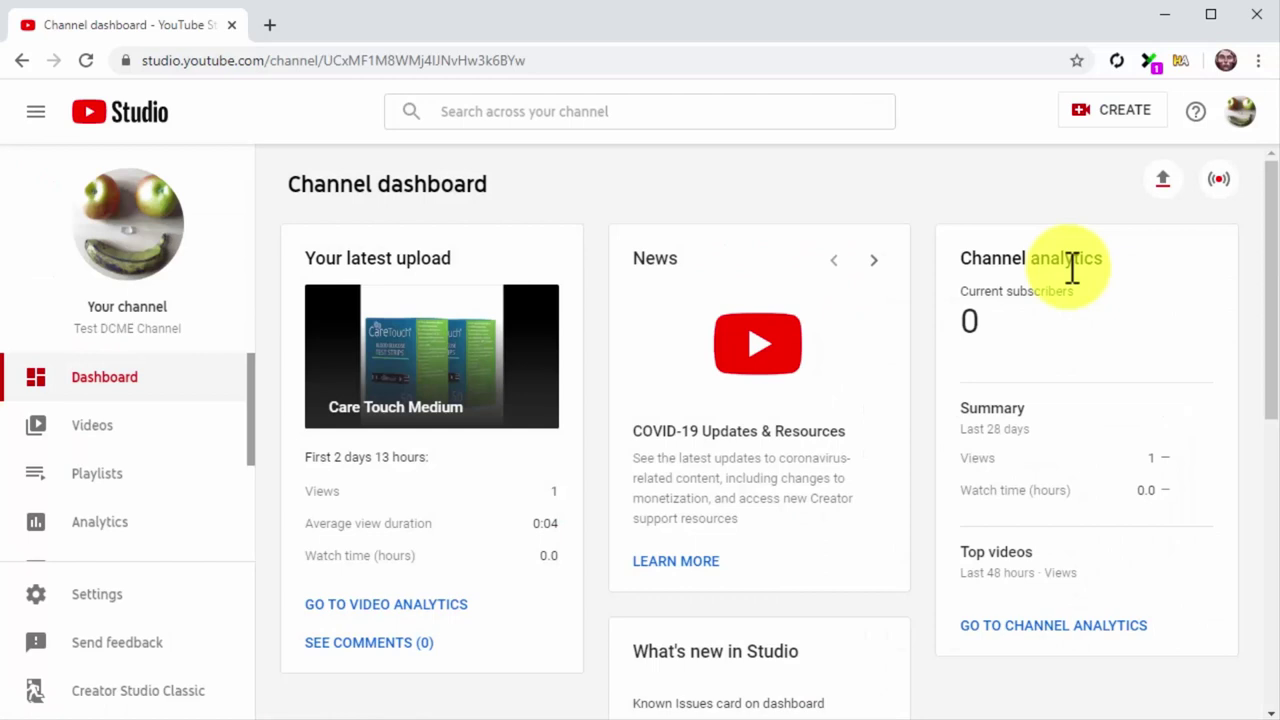
click(1120, 112)
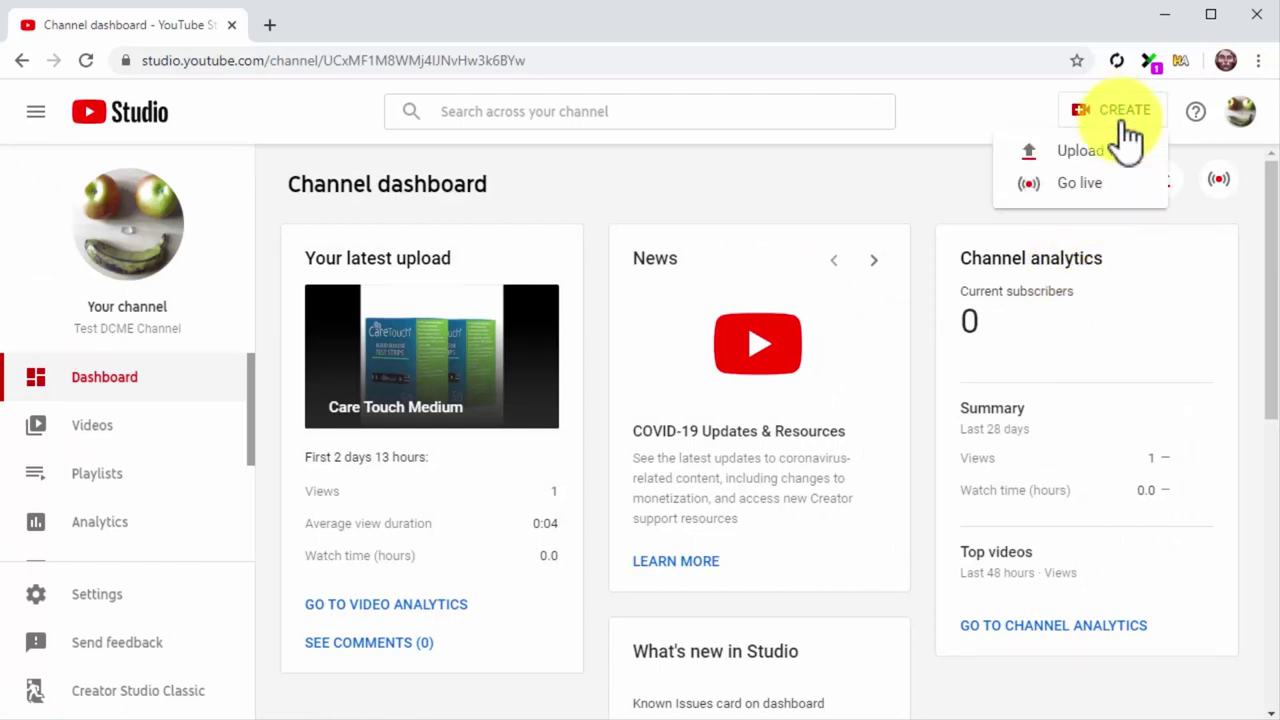
click(1108, 183)
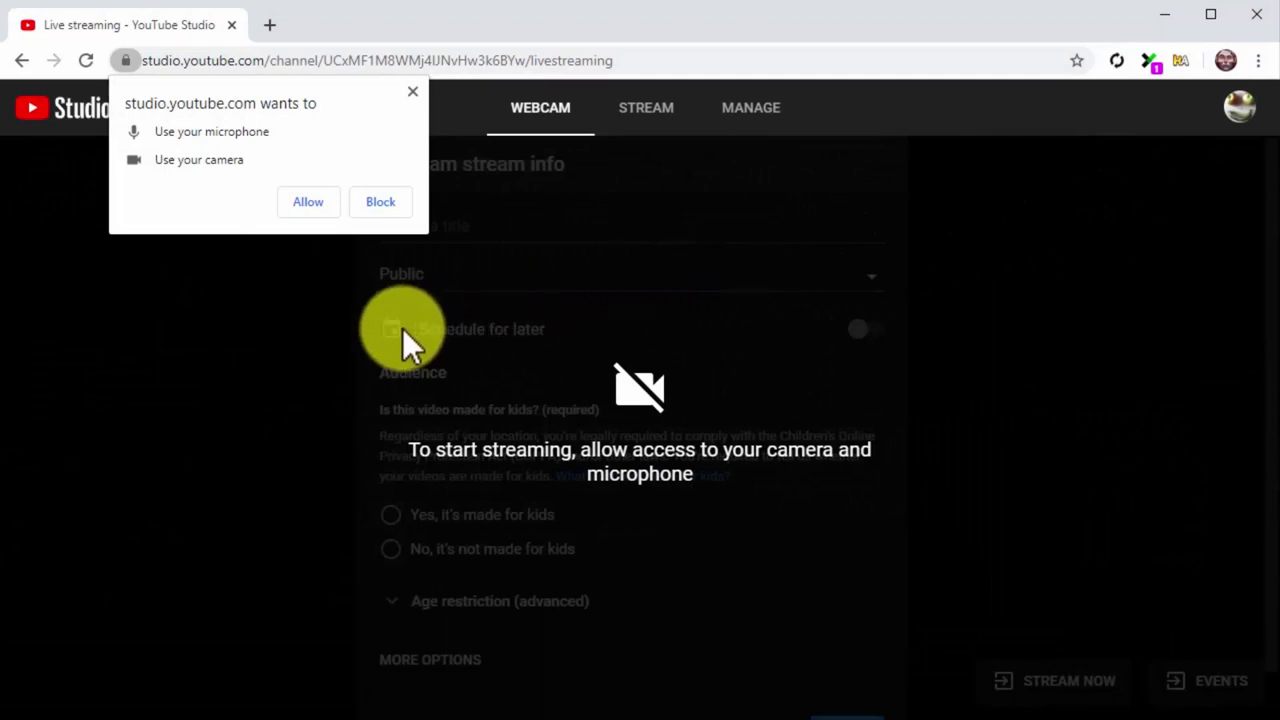
click(319, 203)
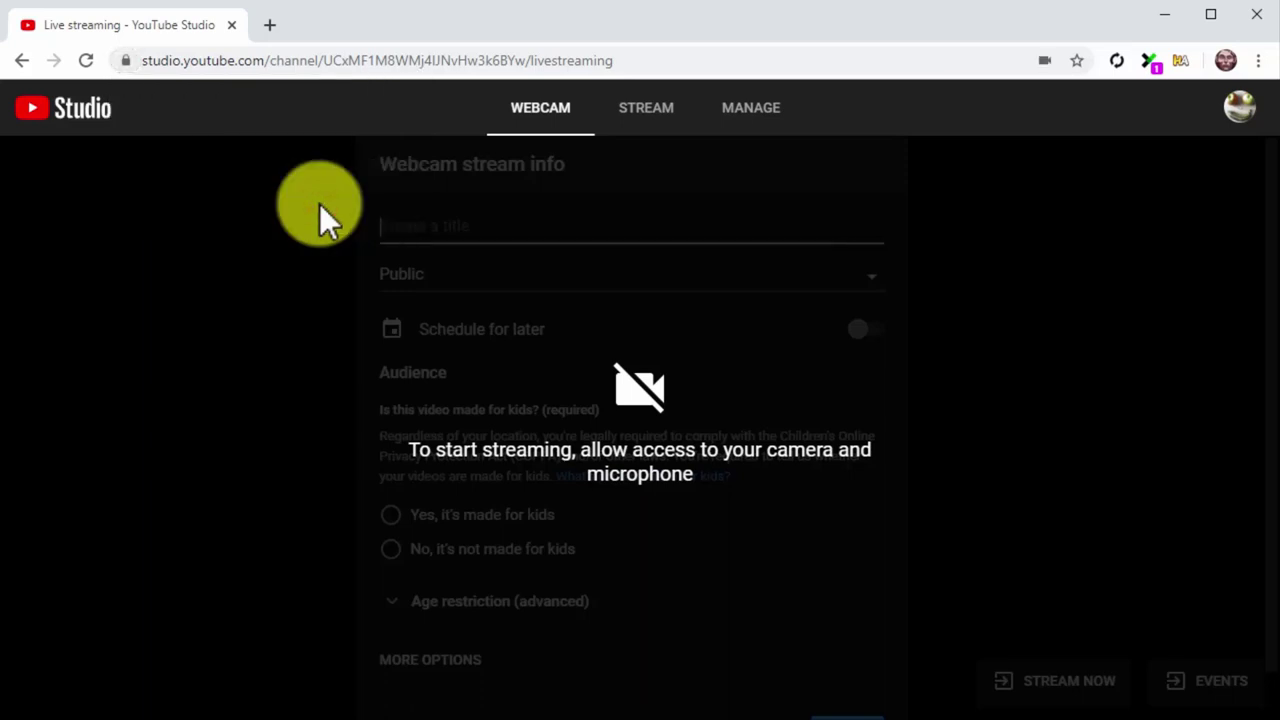
Step: Switch from webcam streaming to a new encoder stream and title it "Make Money With Local Marketing Sites"
click(652, 127)
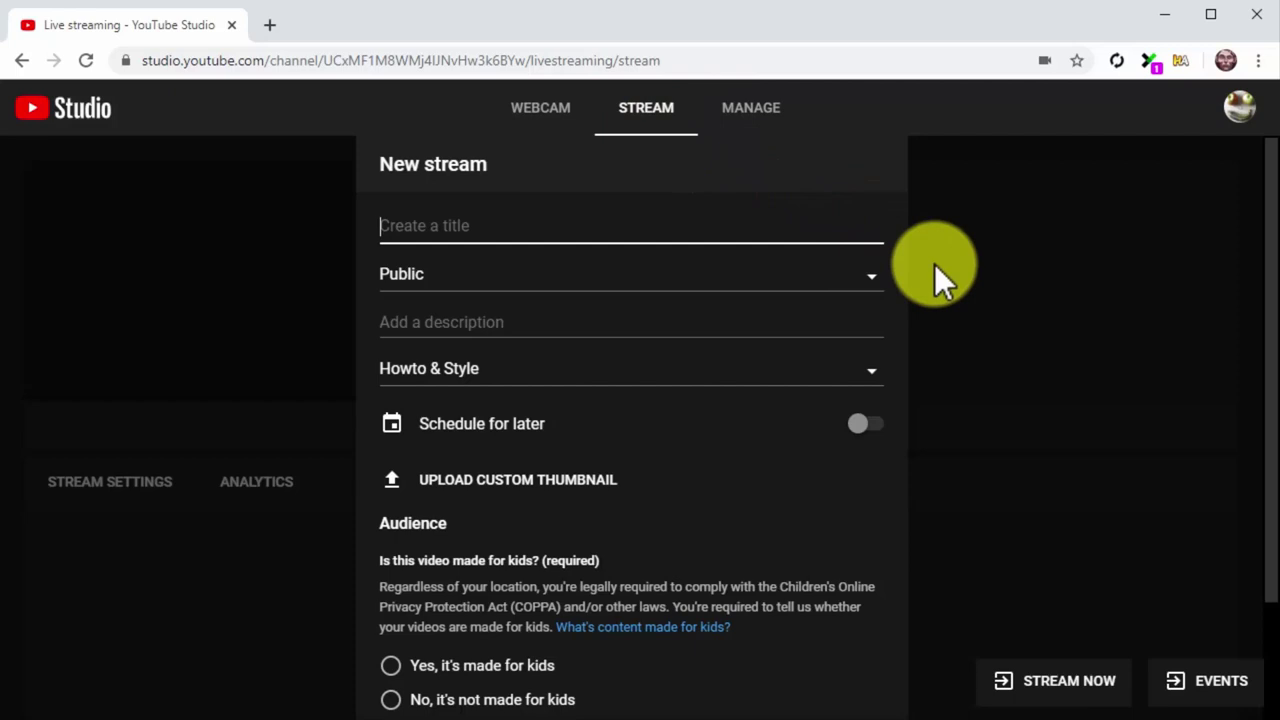
text(Make Money With Local Marketing Sites)
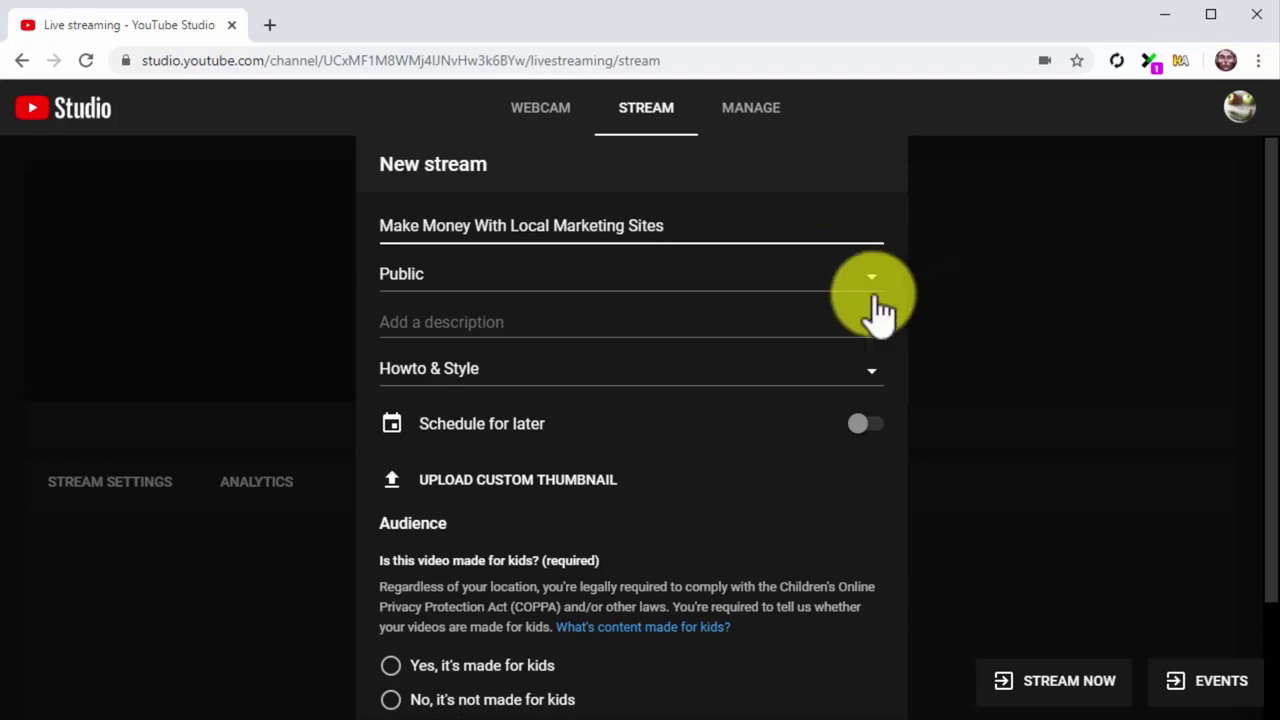
Step: Start the stream description by asking "Would you like to make money online while at home?" and linking wealth to healthy life choices and buying healthy food
click(830, 320)
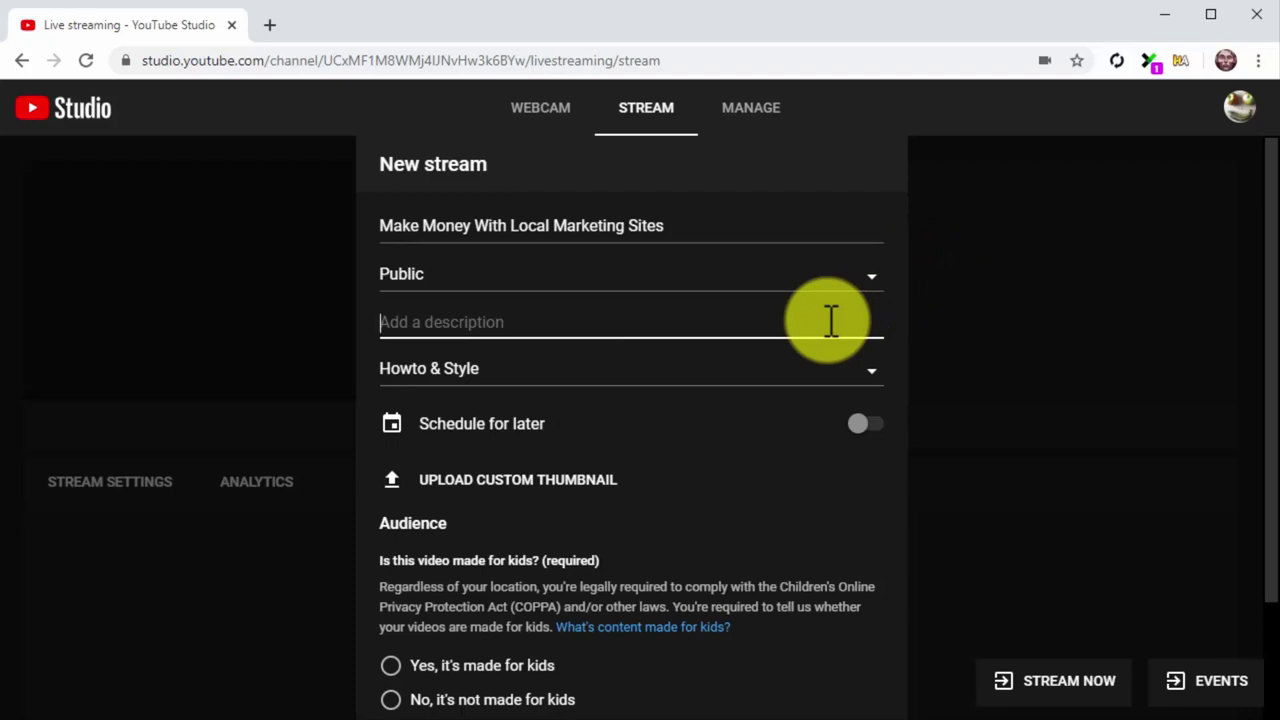
text(Would you)
text(like to make money online while at home? We all know that wealth leads to a healthy lifestyle and healthy life choices because it makes it easy to do stuff like buying healthy food.)
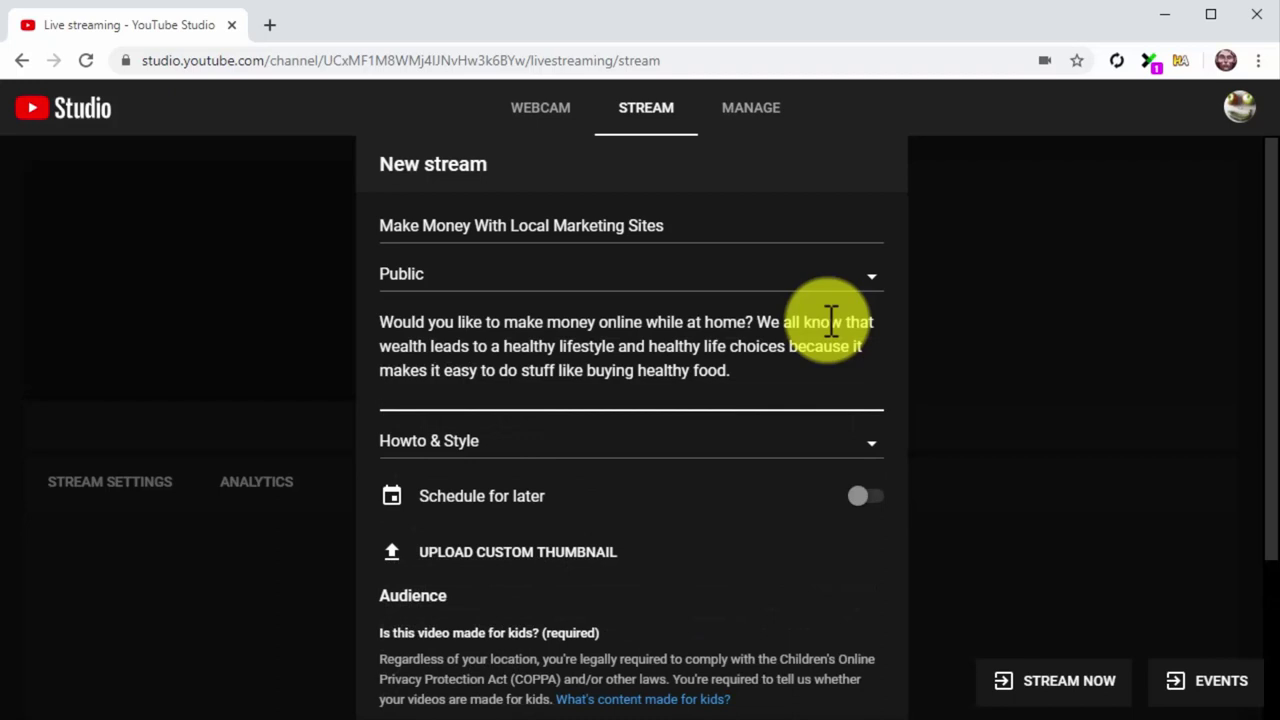
text(Today we)
text('re going live to discuss a product that will help you to make money effortlessly from the comfort of your home.)
text(clic)
text(k on the link down below to check the product page!)
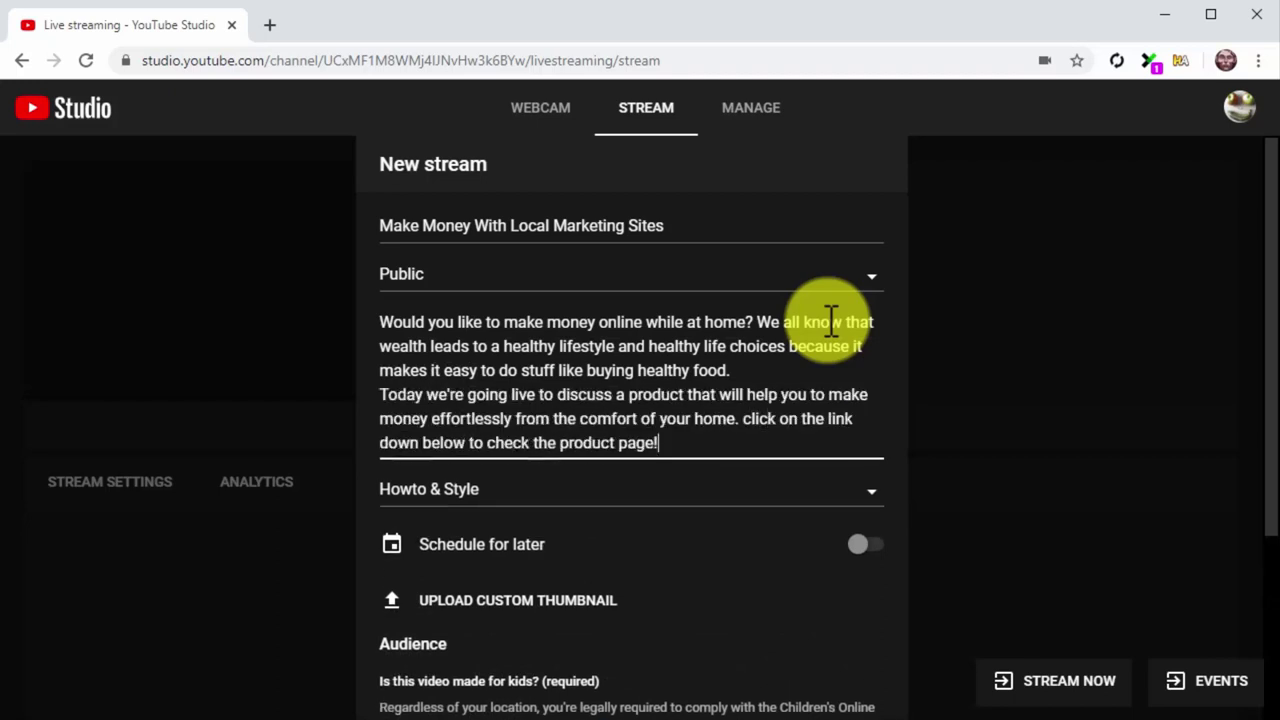
key(Return)
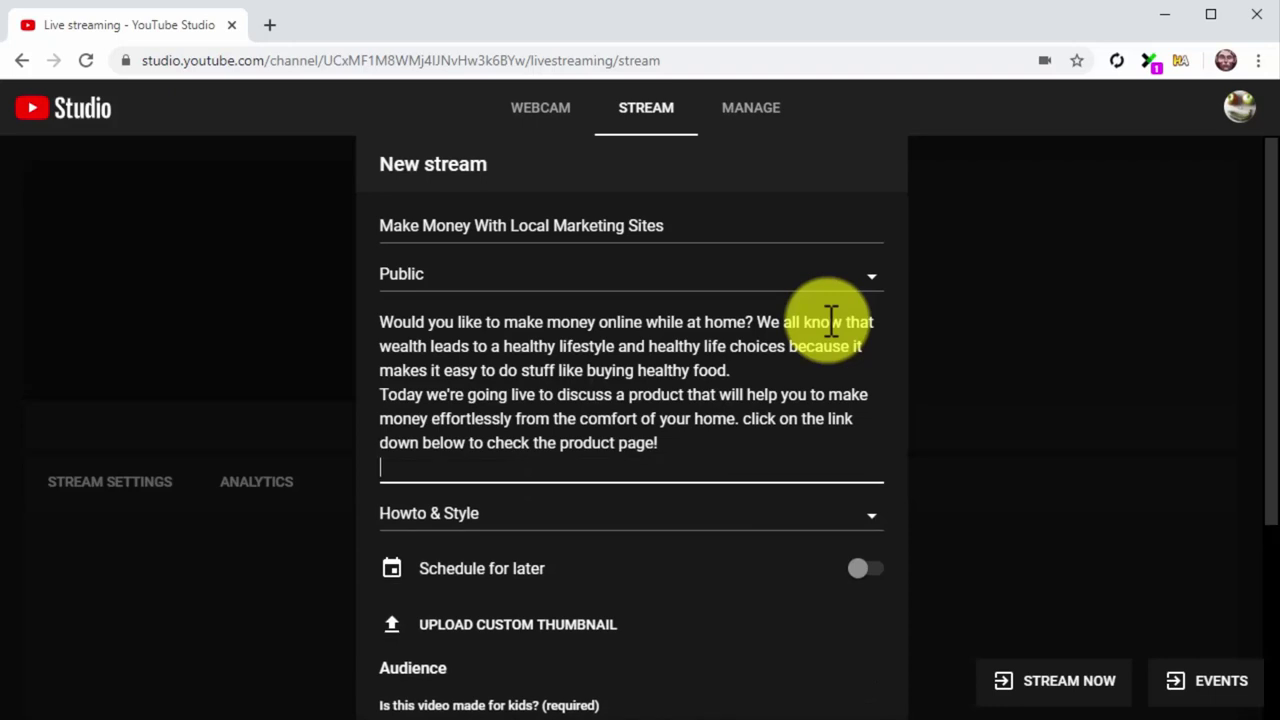
key(Return)
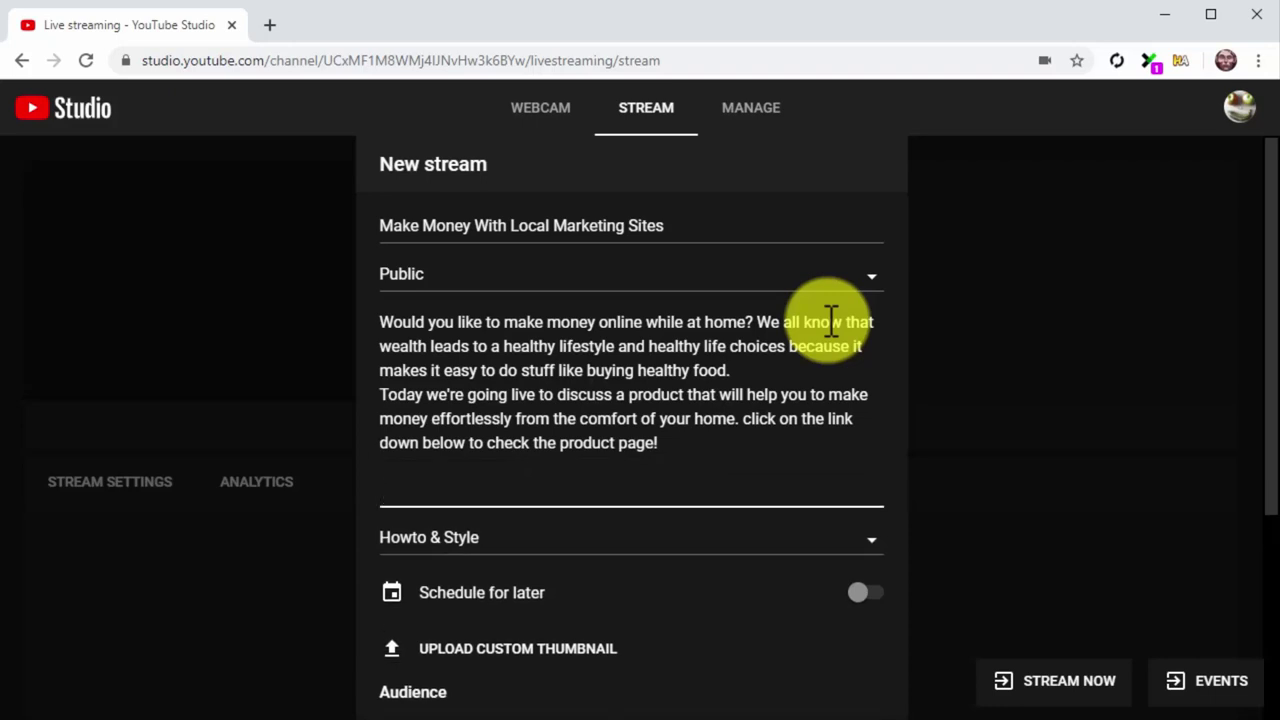
text(https://localsitesgo.com/jv/)
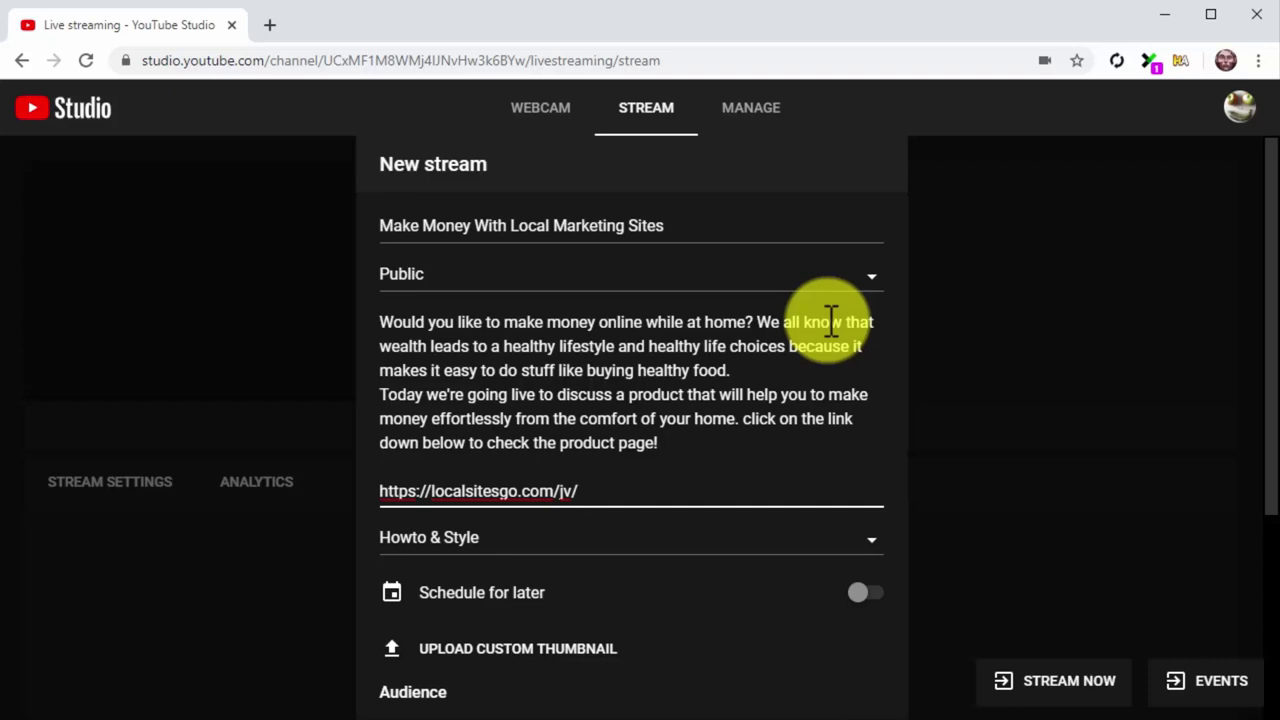
Step: Set the new stream's visibility to Public and its category to Education
click(812, 287)
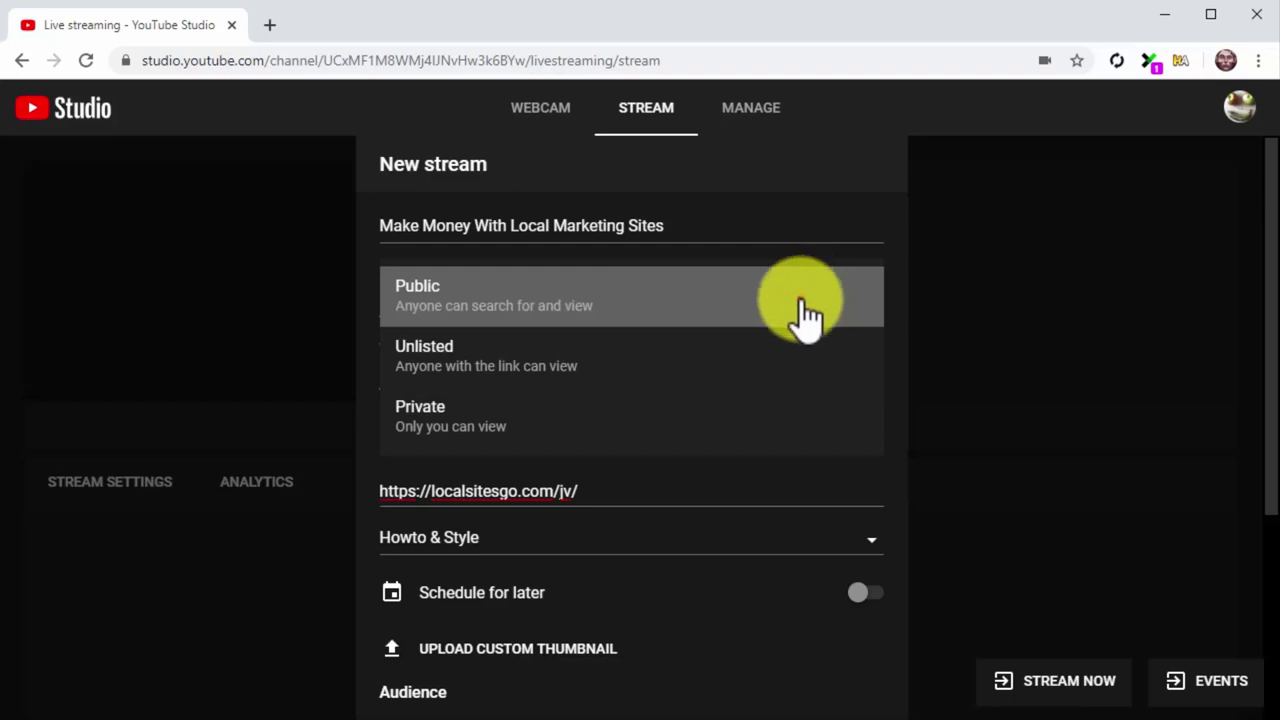
click(800, 300)
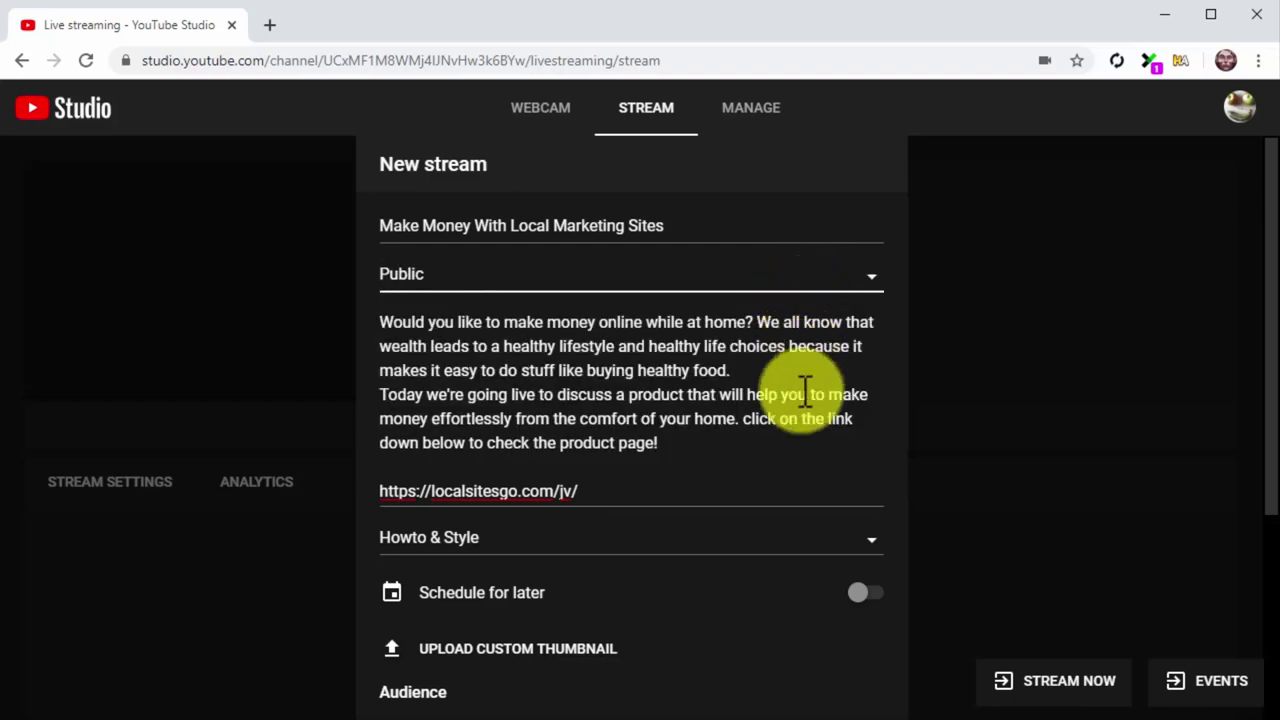
click(797, 537)
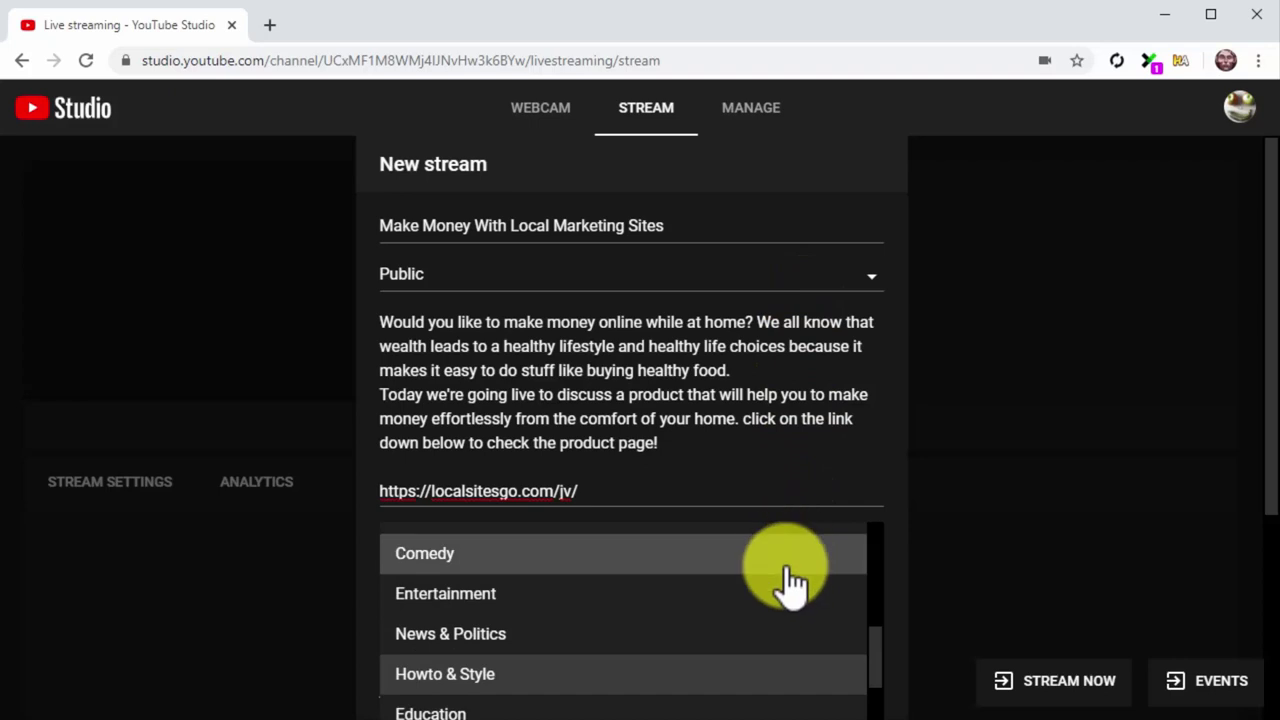
click(762, 705)
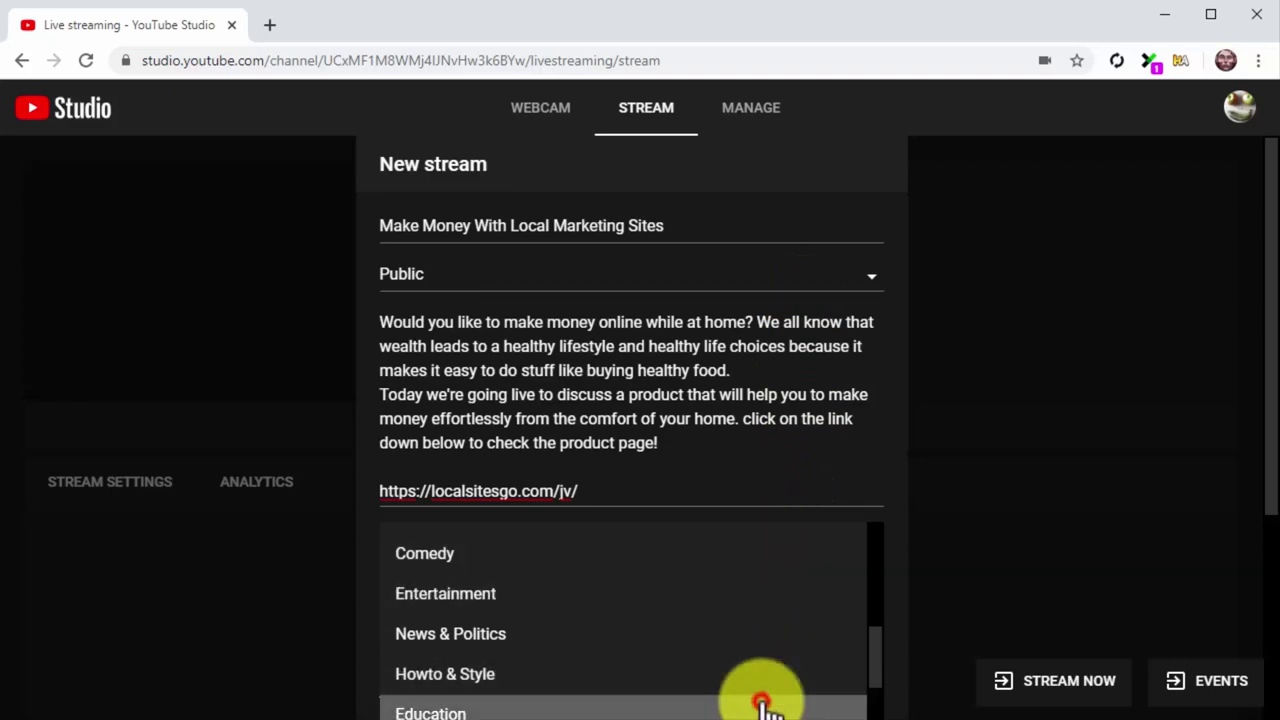
Step: Upload the localsitesgo image as the stream's custom thumbnail and mark the stream as not made for kids
scroll(900, 560, down, 2)
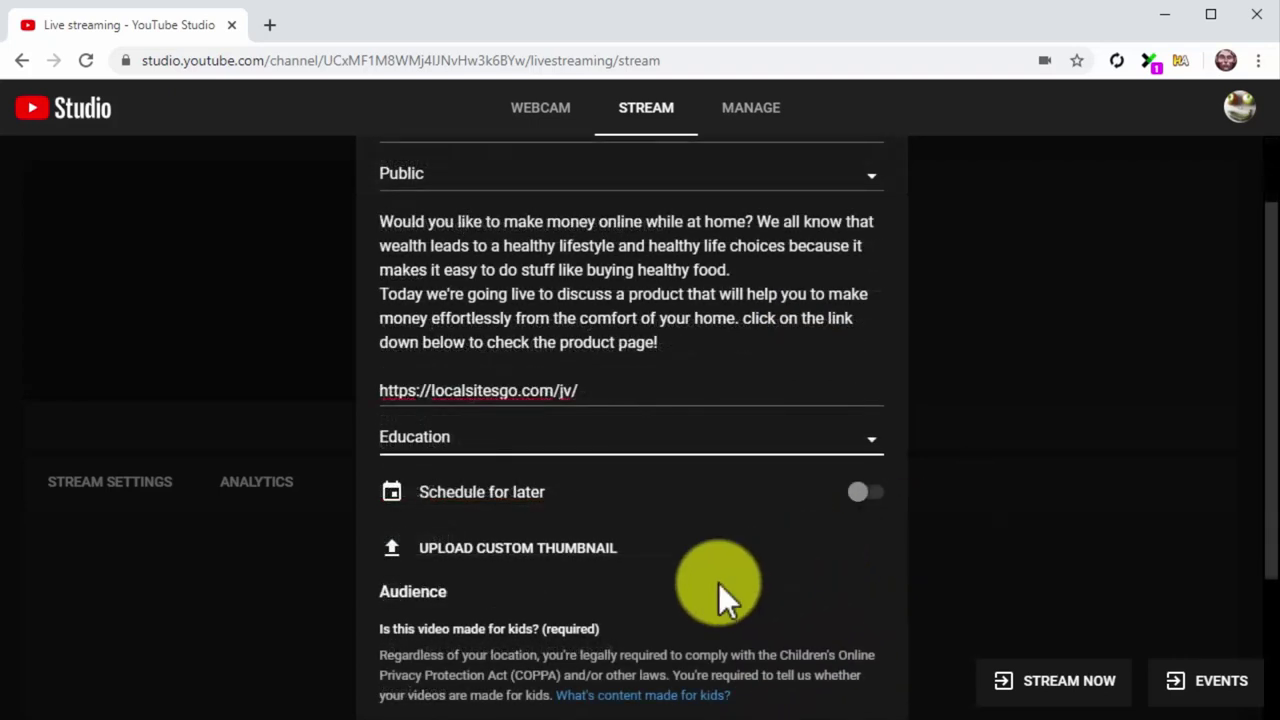
click(594, 548)
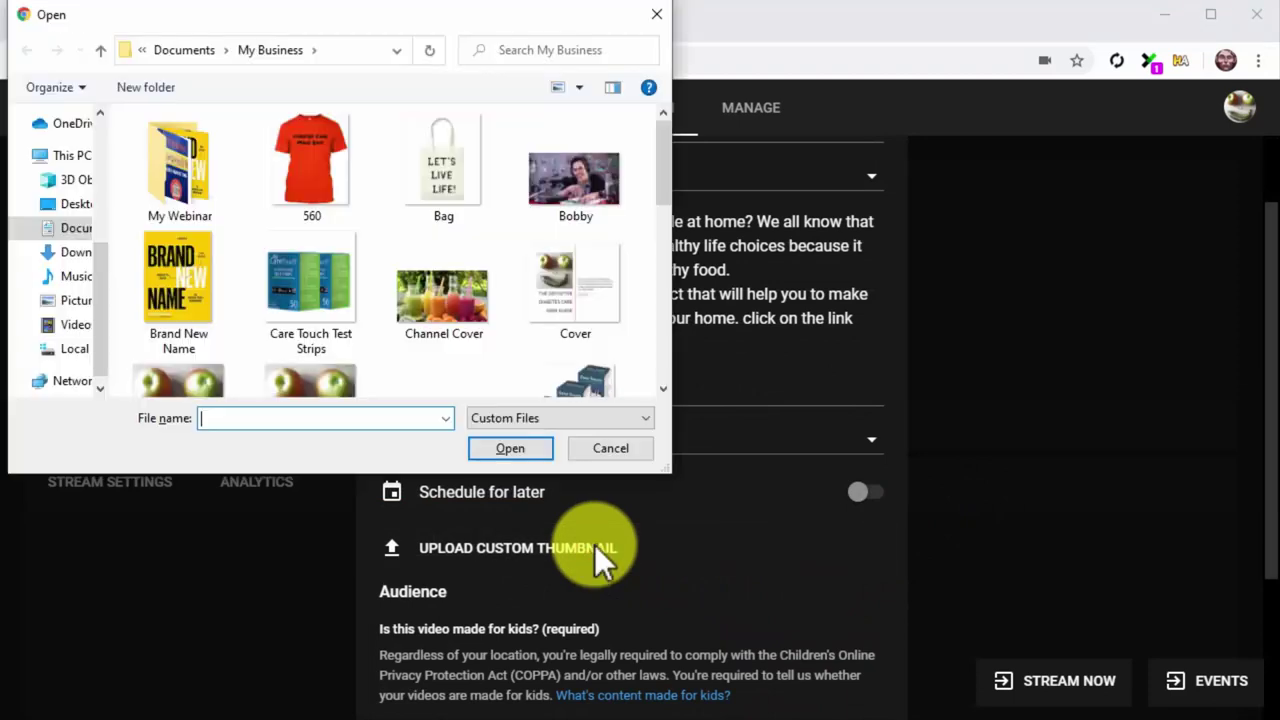
scroll(511, 336, down, 3)
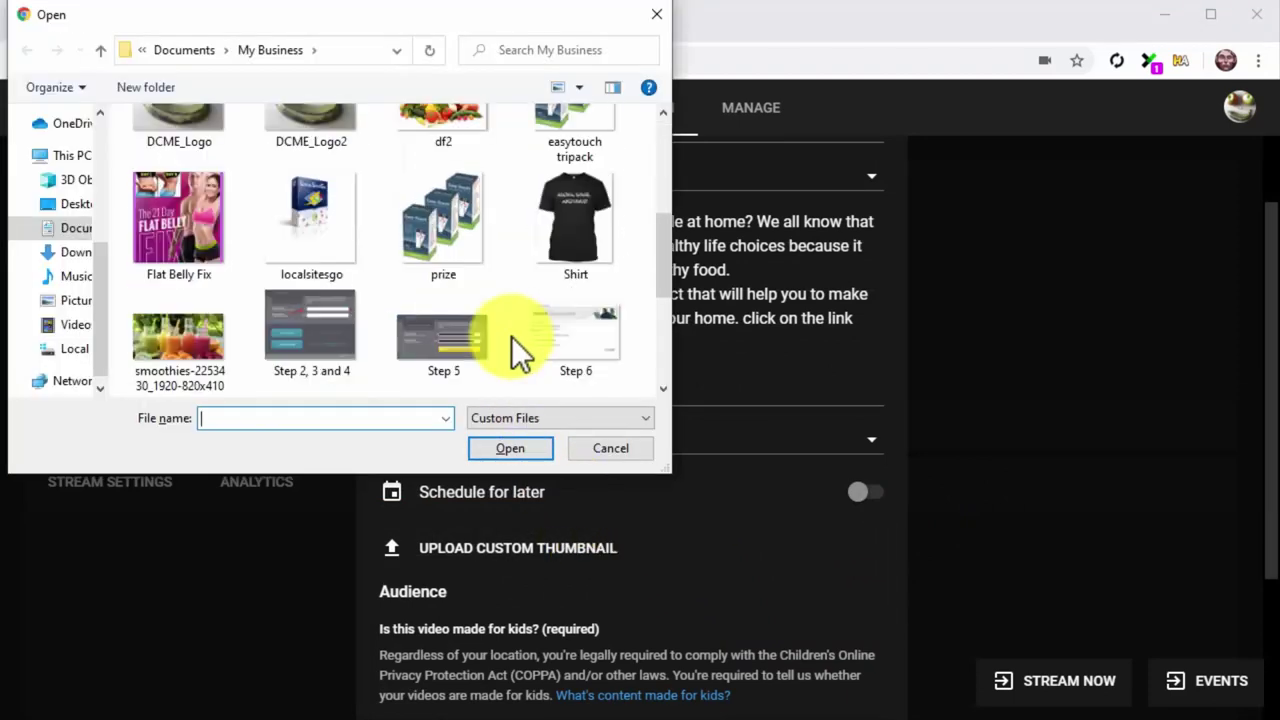
double_click(358, 240)
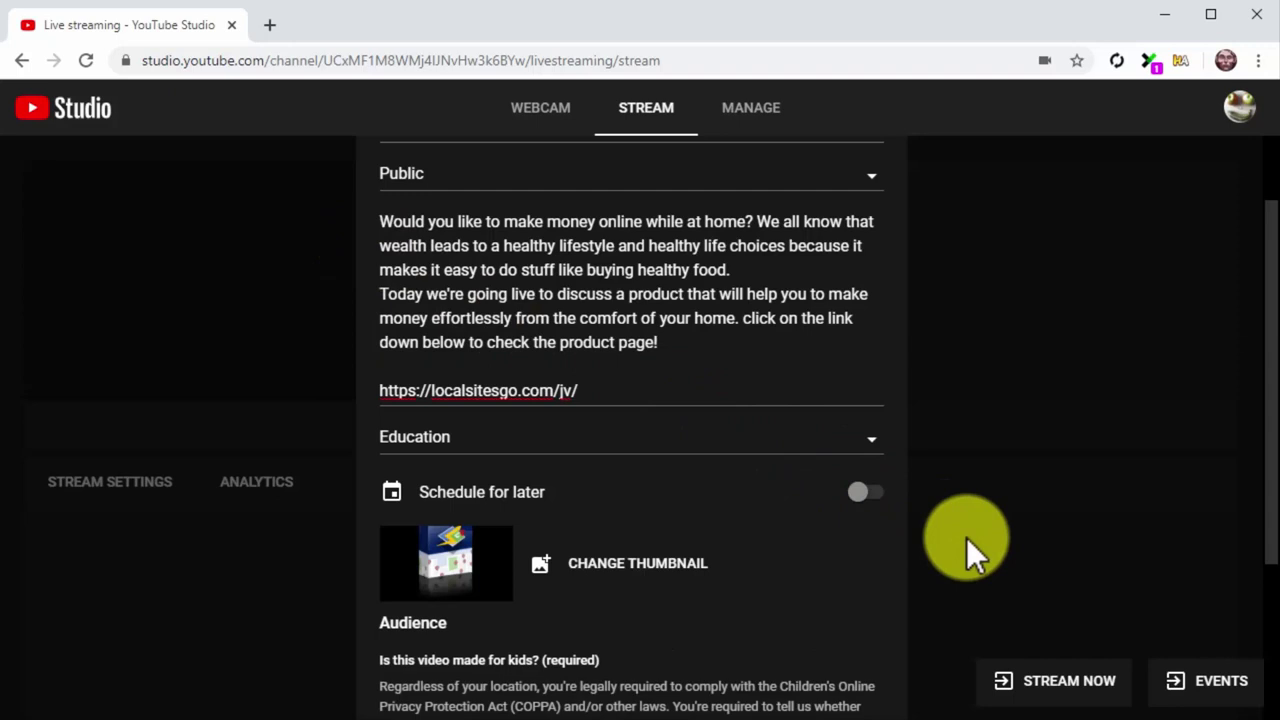
scroll(966, 537, down, 2)
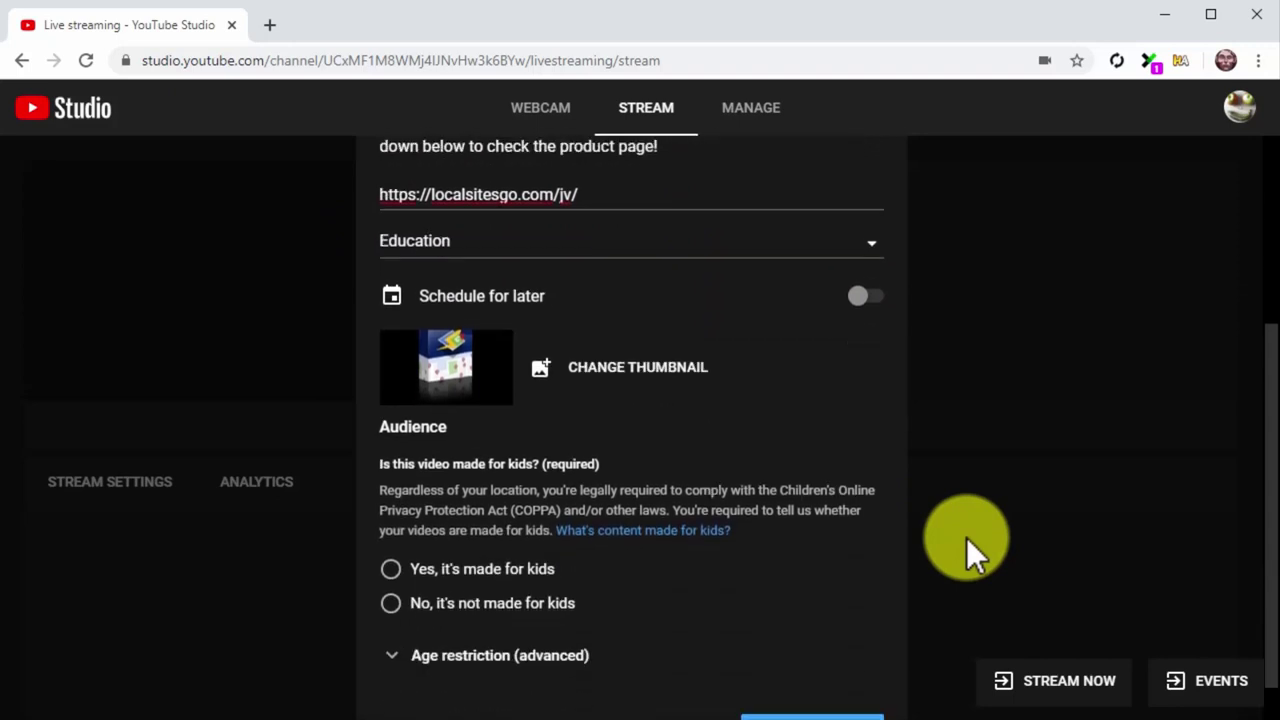
click(560, 600)
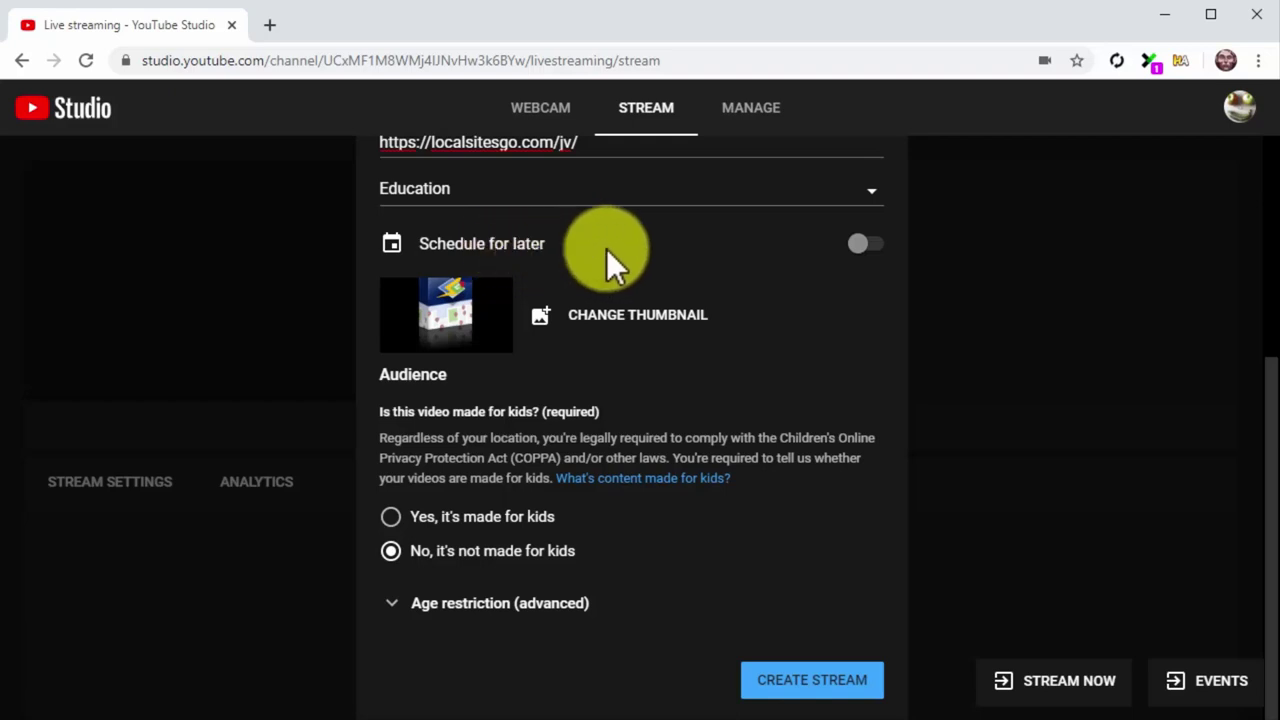
Step: Try scheduling the stream for Thu, Mar 26 at 6:00 PM and turn the scheduling back off
click(866, 246)
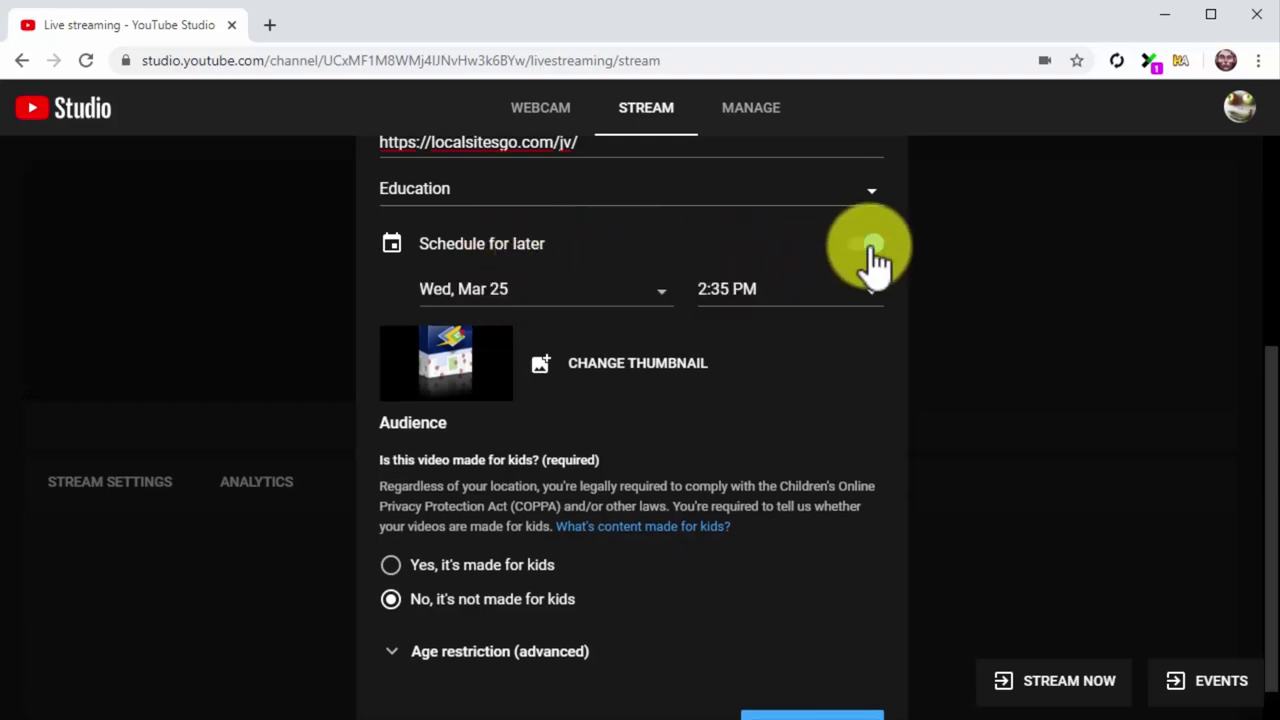
click(626, 292)
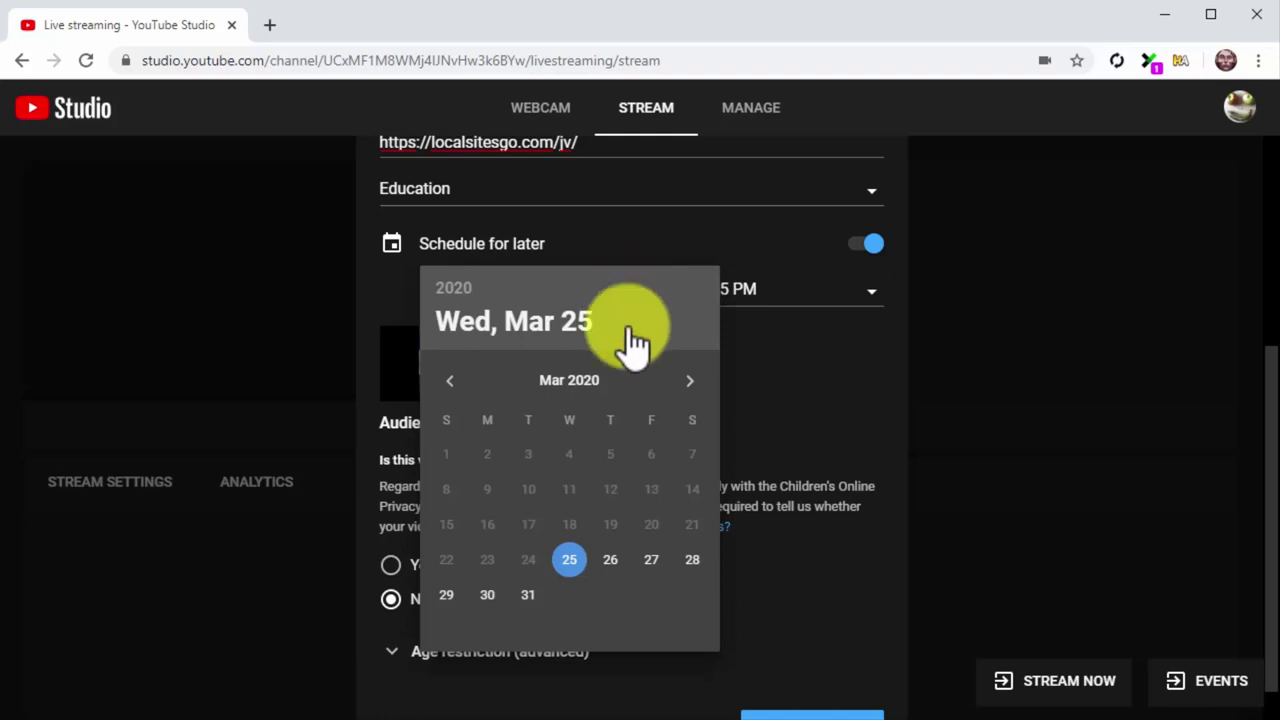
click(610, 559)
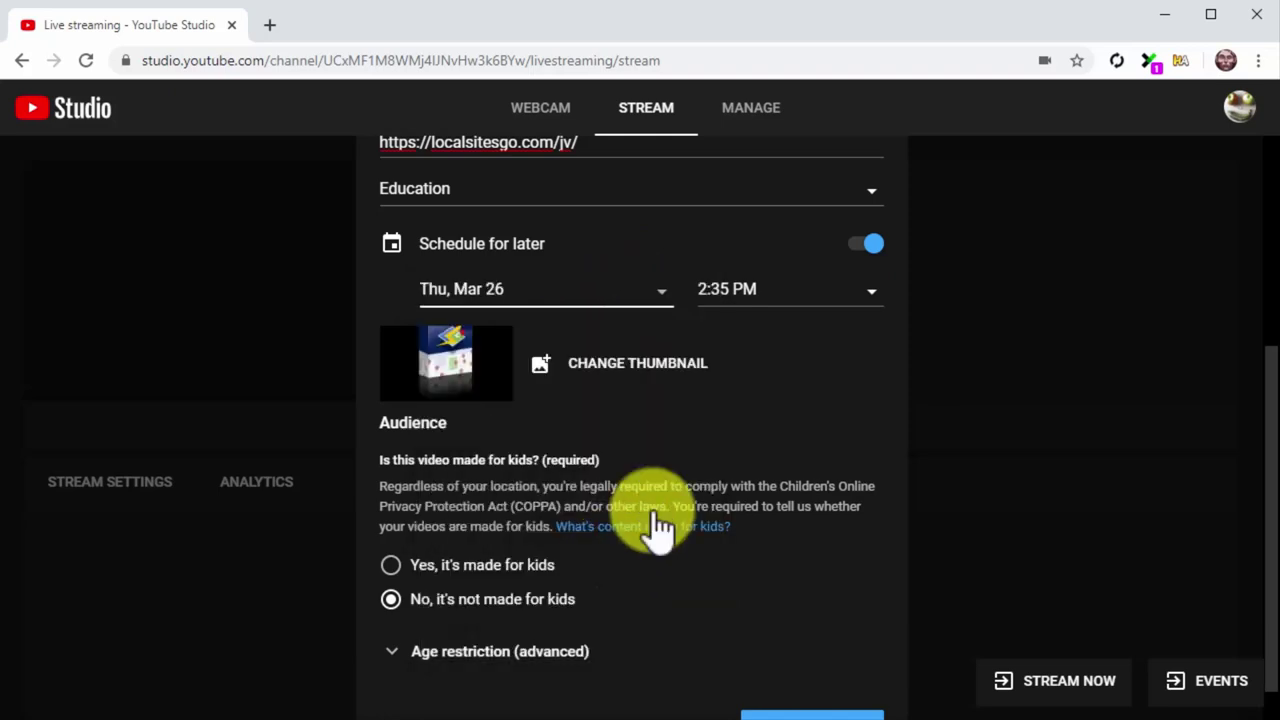
click(765, 300)
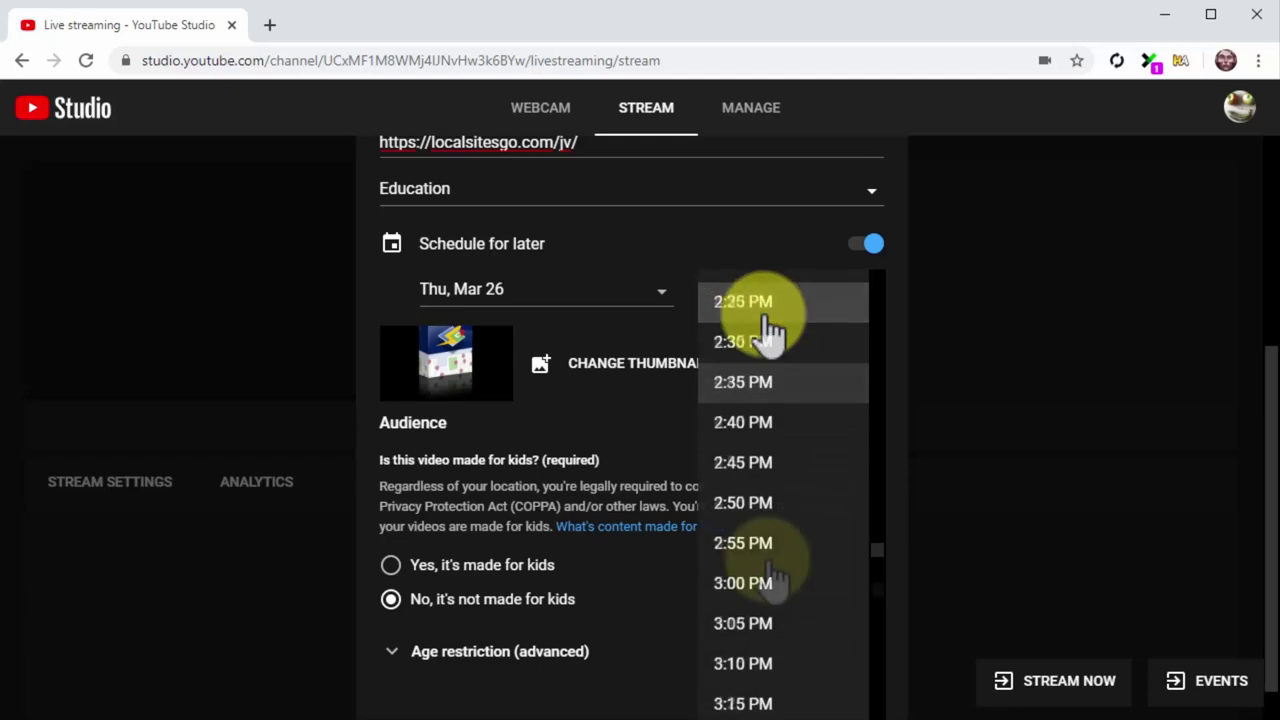
scroll(766, 450, down, 10)
click(760, 623)
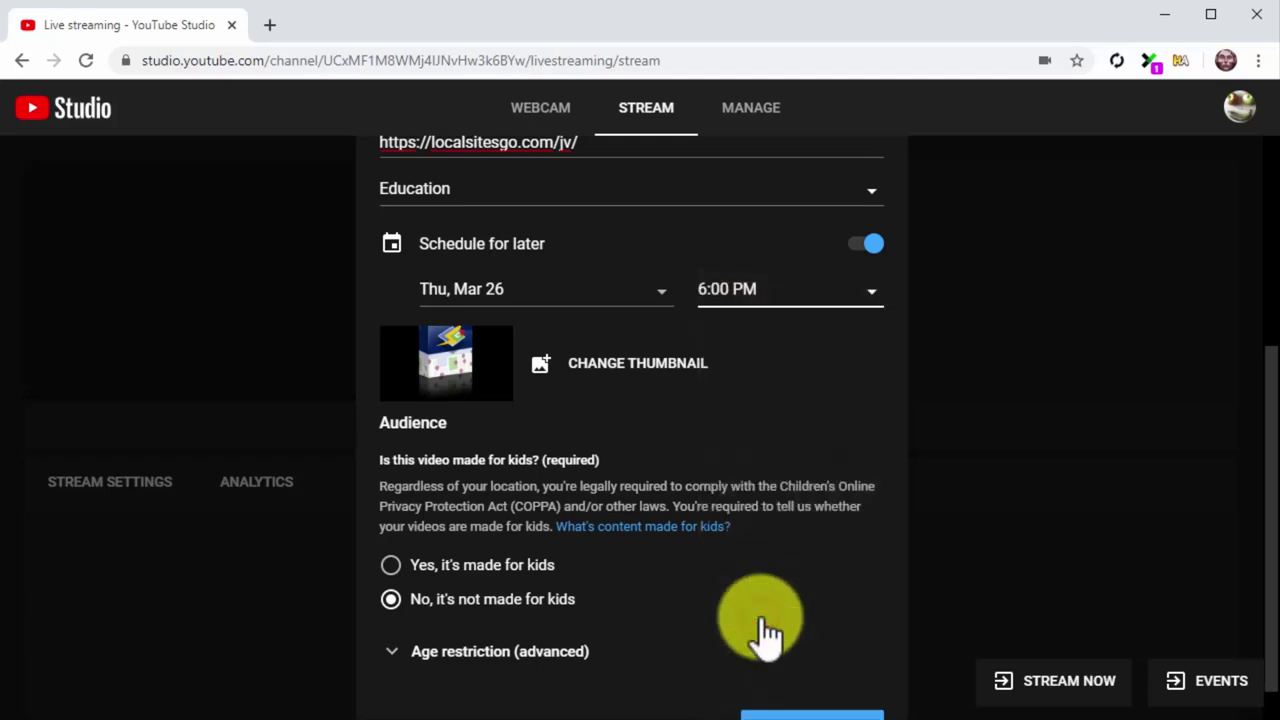
scroll(763, 625, down, 2)
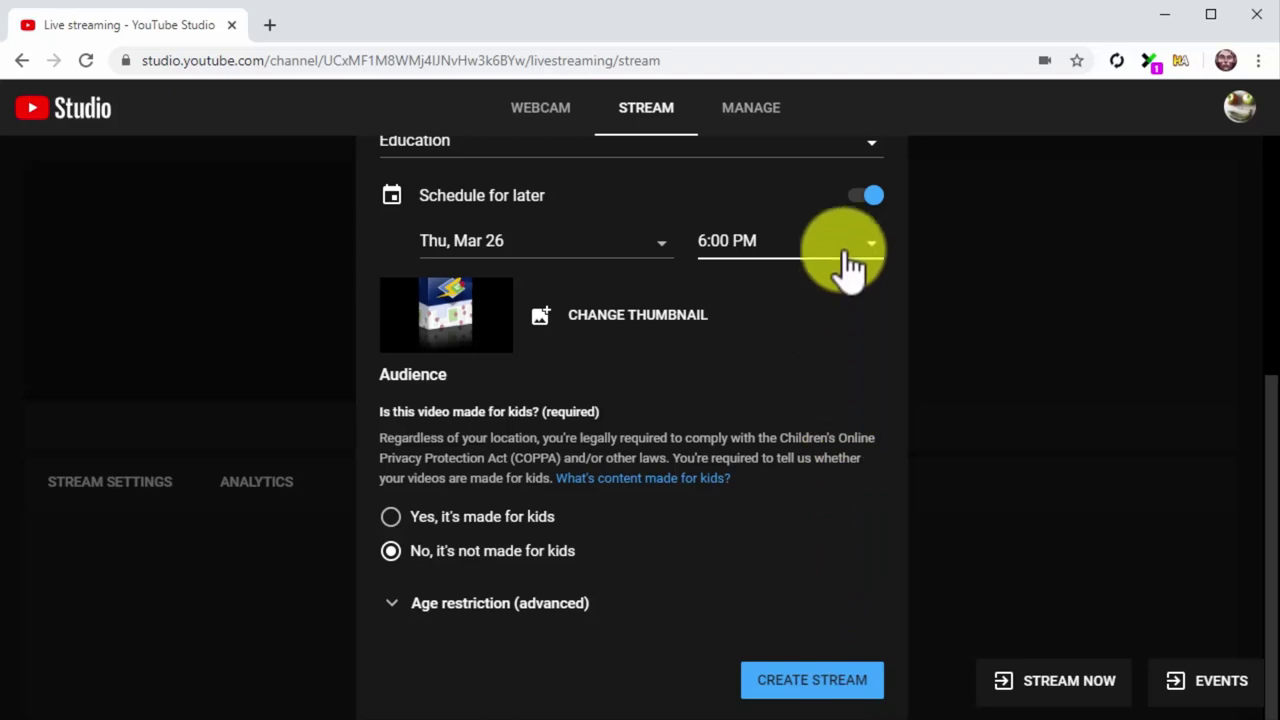
click(852, 198)
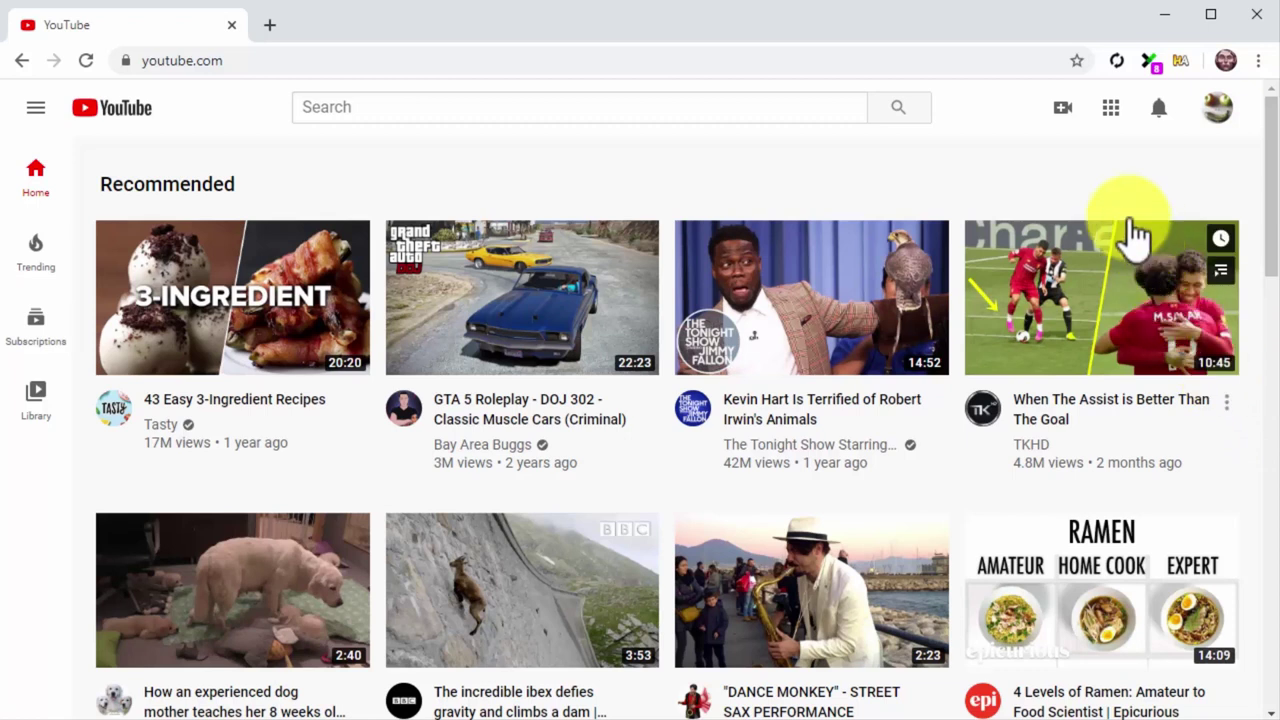
Step: Start a new video upload on YouTube with the file Healthy Eating Made Easy.mp4
click(1080, 127)
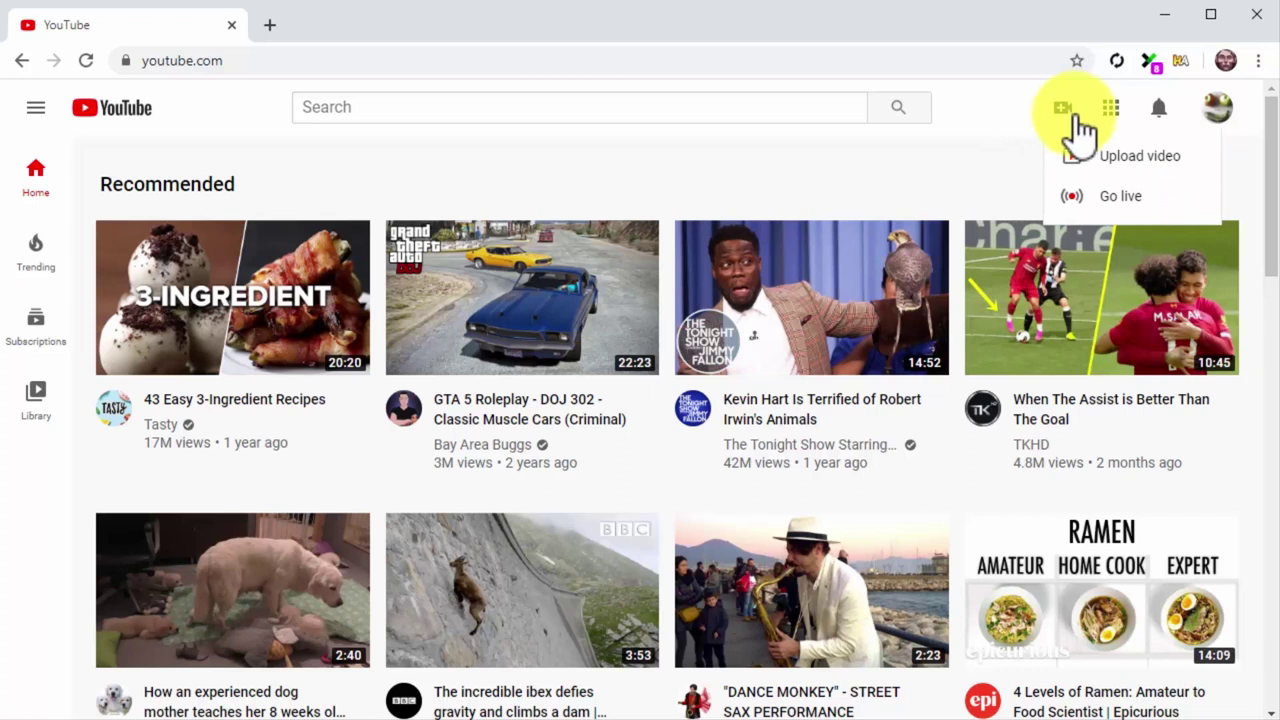
click(1100, 158)
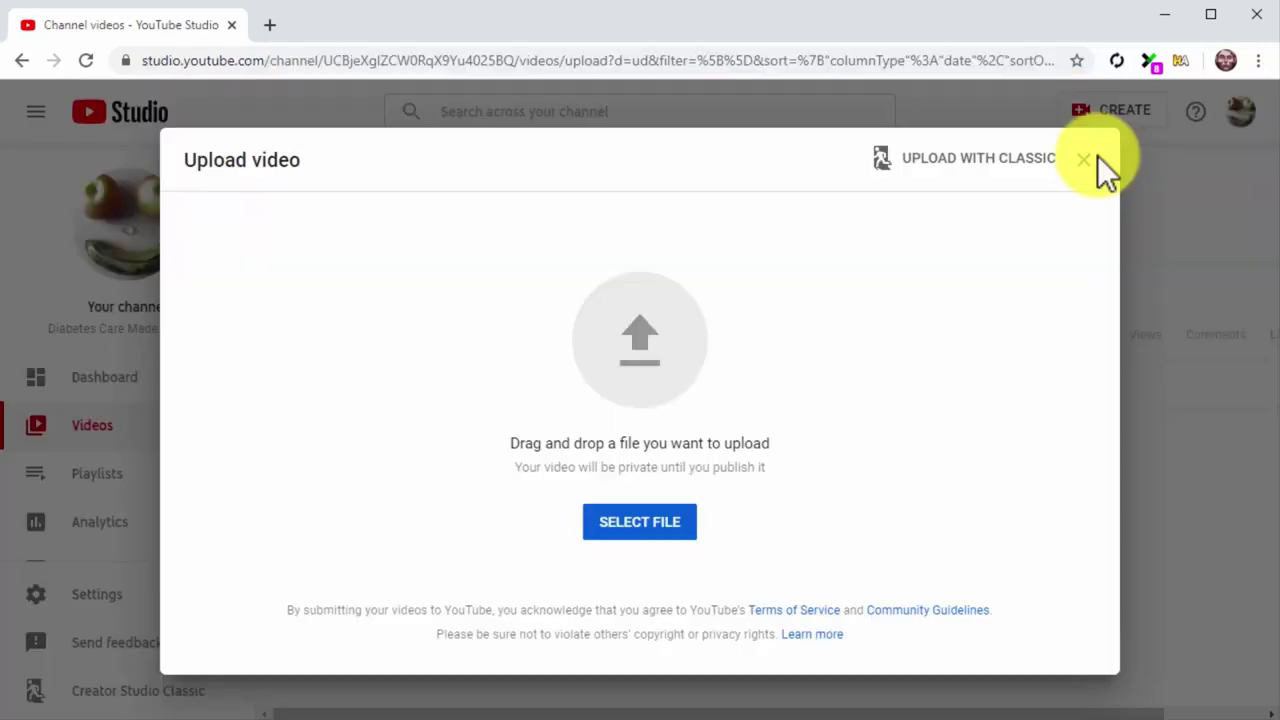
click(682, 523)
scroll(641, 347, down, 10)
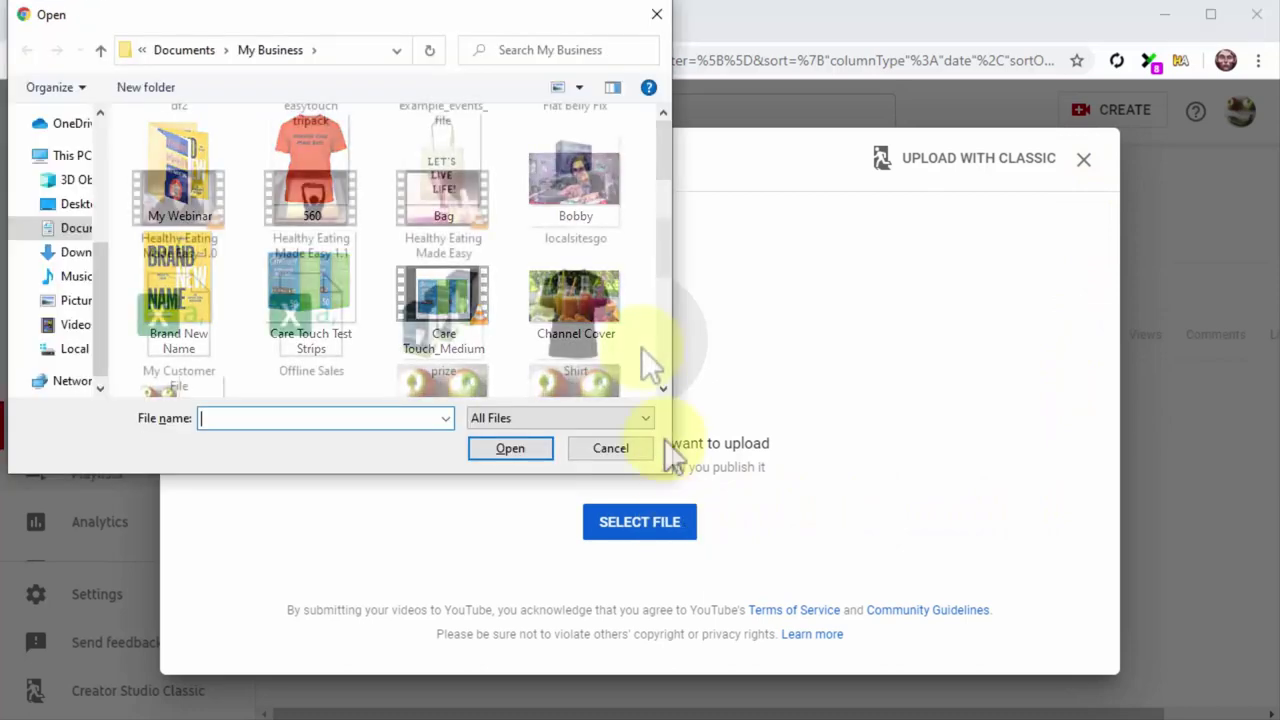
double_click(478, 200)
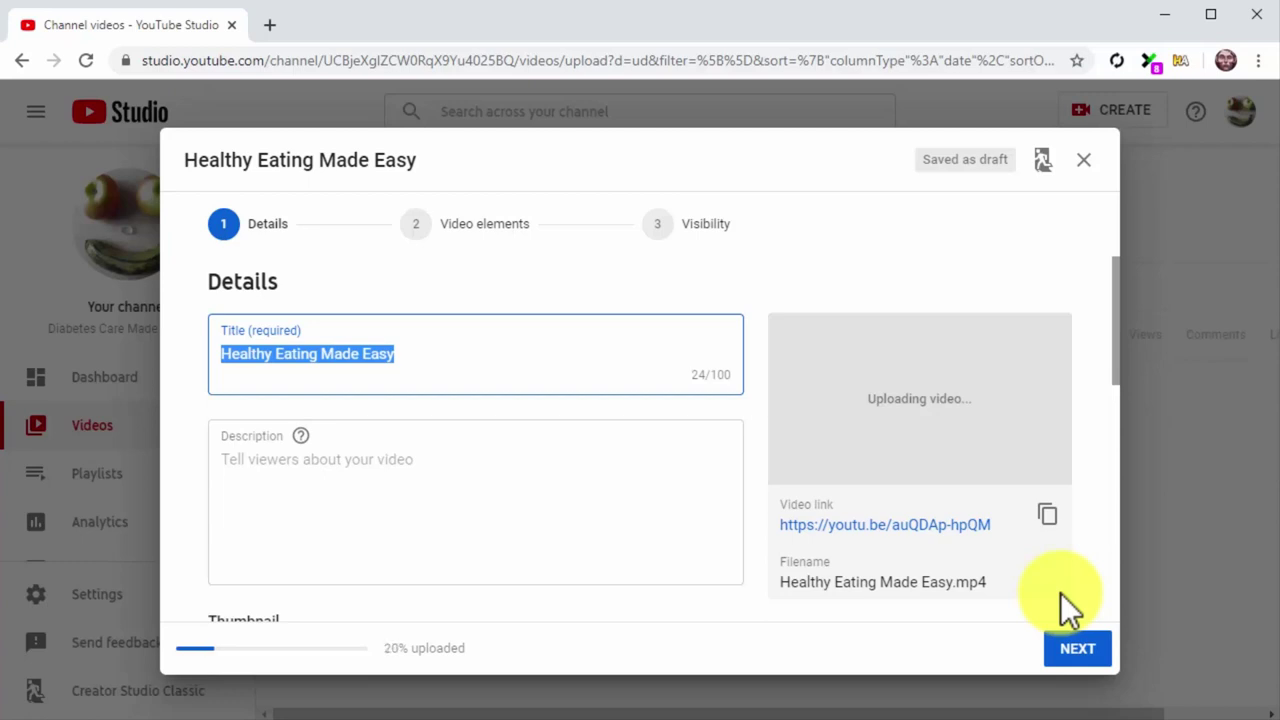
Step: Prefix the uploaded video's title with "Tutorial - "
click(452, 360)
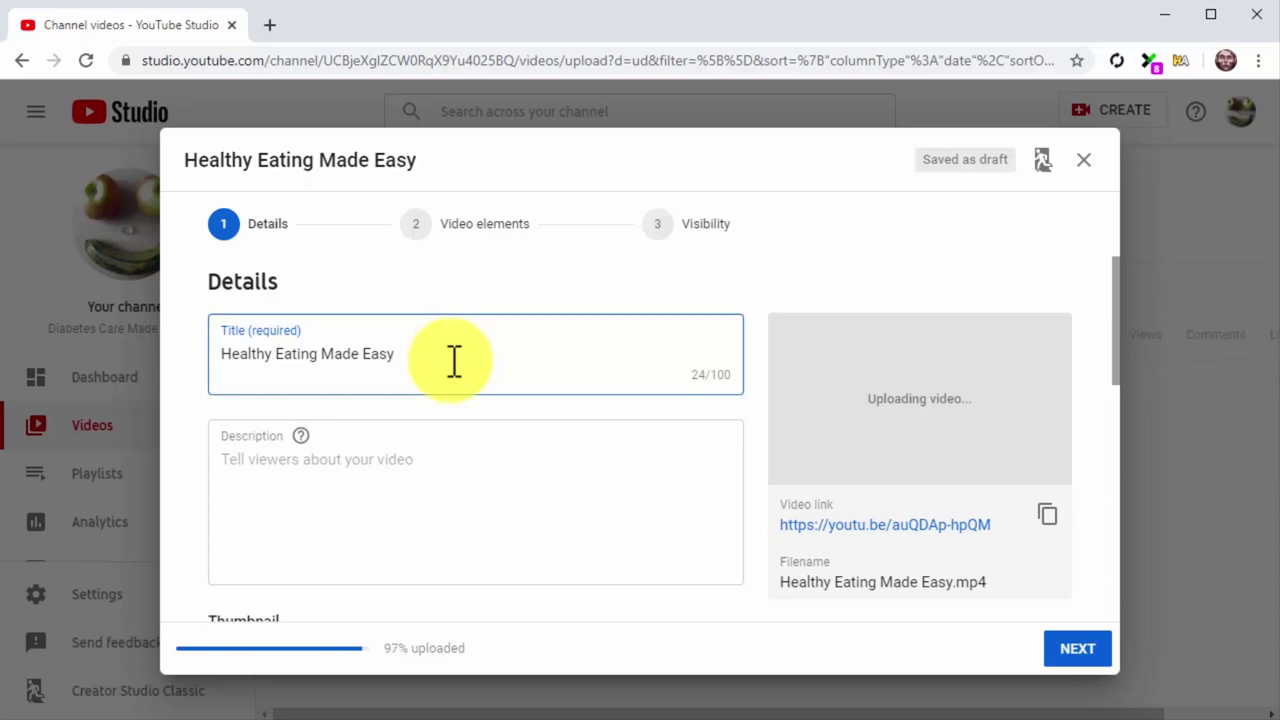
key(Left)
key(Left)
key(Left)
key(Left)
key(Left)
key(Left)
key(Left)
key(Left)
key(Left)
key(Left)
key(Left)
key(Left)
key(Left)
key(Left)
key(Left)
key(Left)
key(Left)
key(Left)
key(Left)
key(Left)
key(Left)
key(Left)
key(Left)
key(Left)
text(Tutor)
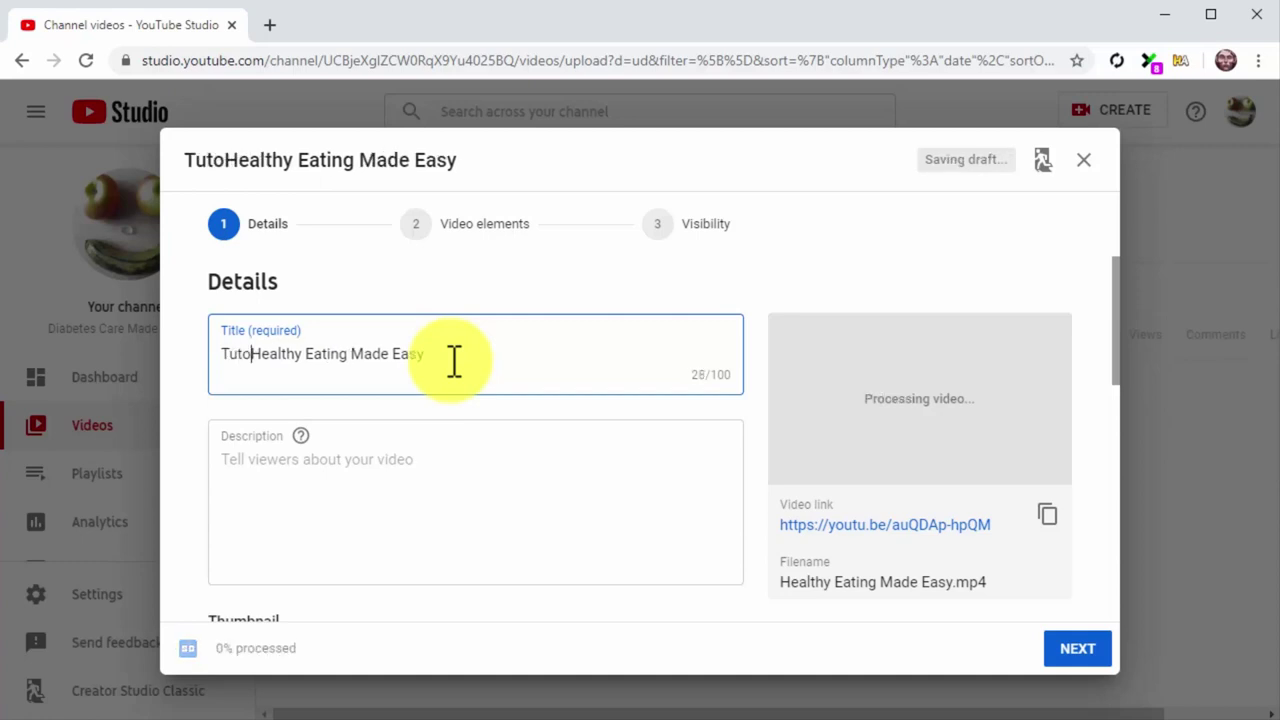
text(ial -)
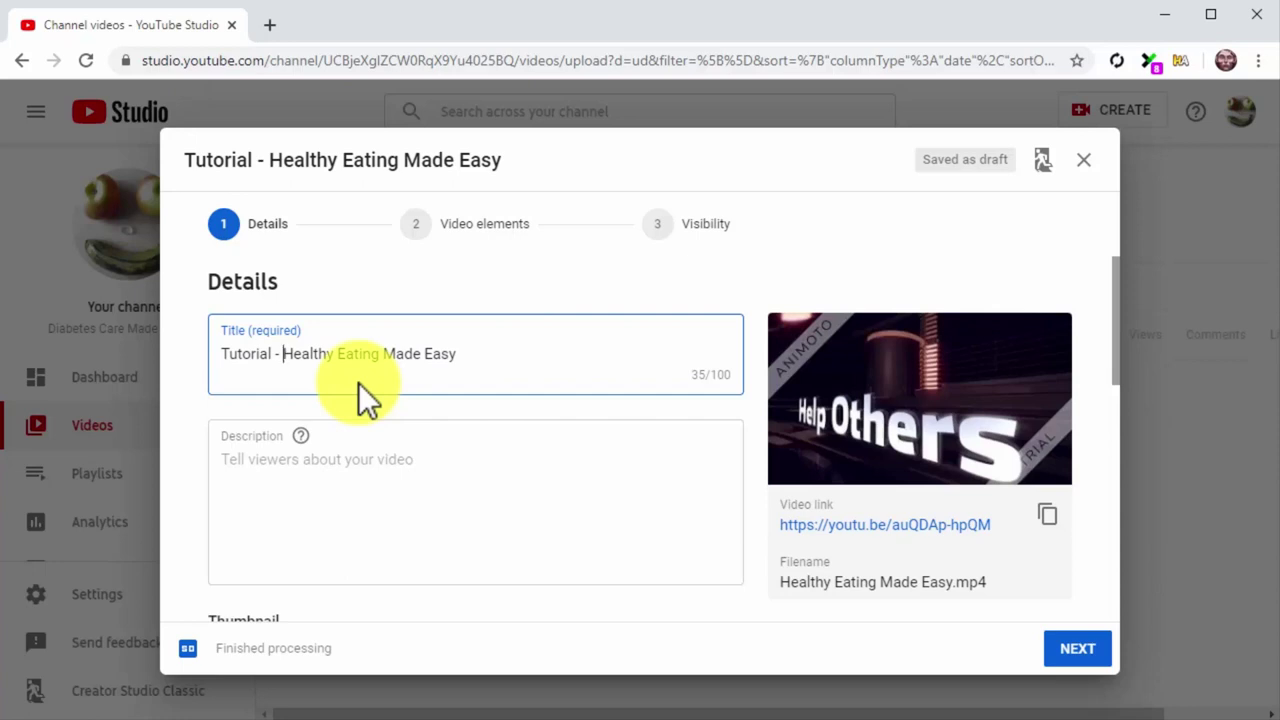
Step: Append "- Diabetes Care Made Easy 2.0" to the end of the video title
mouse_move(283, 354)
mouse_down()
mouse_move(374, 357)
mouse_move(388, 379)
mouse_up()
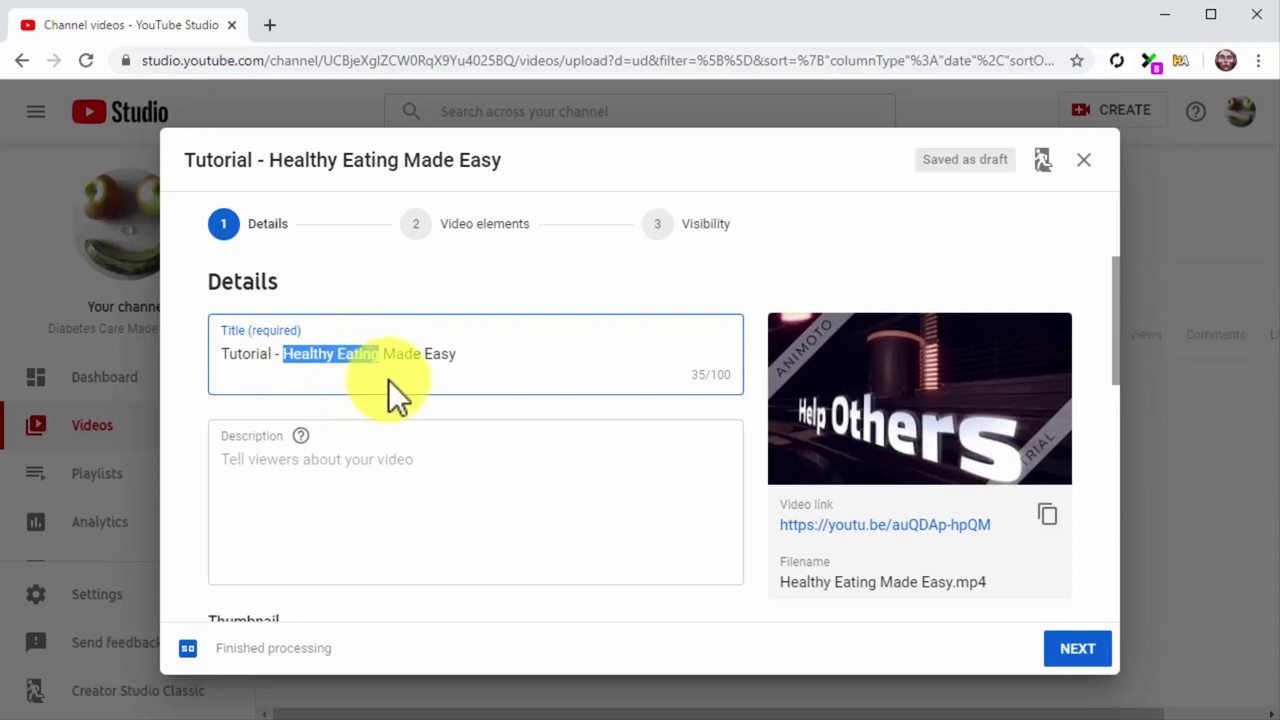
click(488, 356)
text(- )
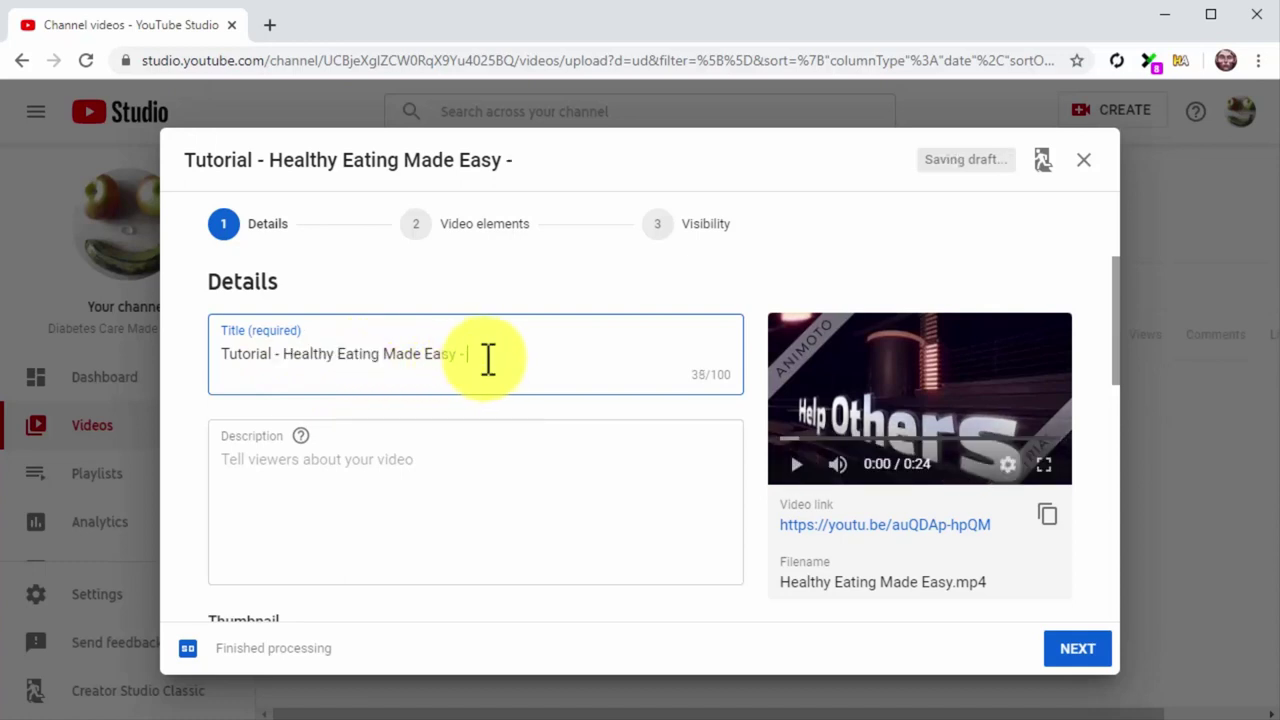
text(Diab)
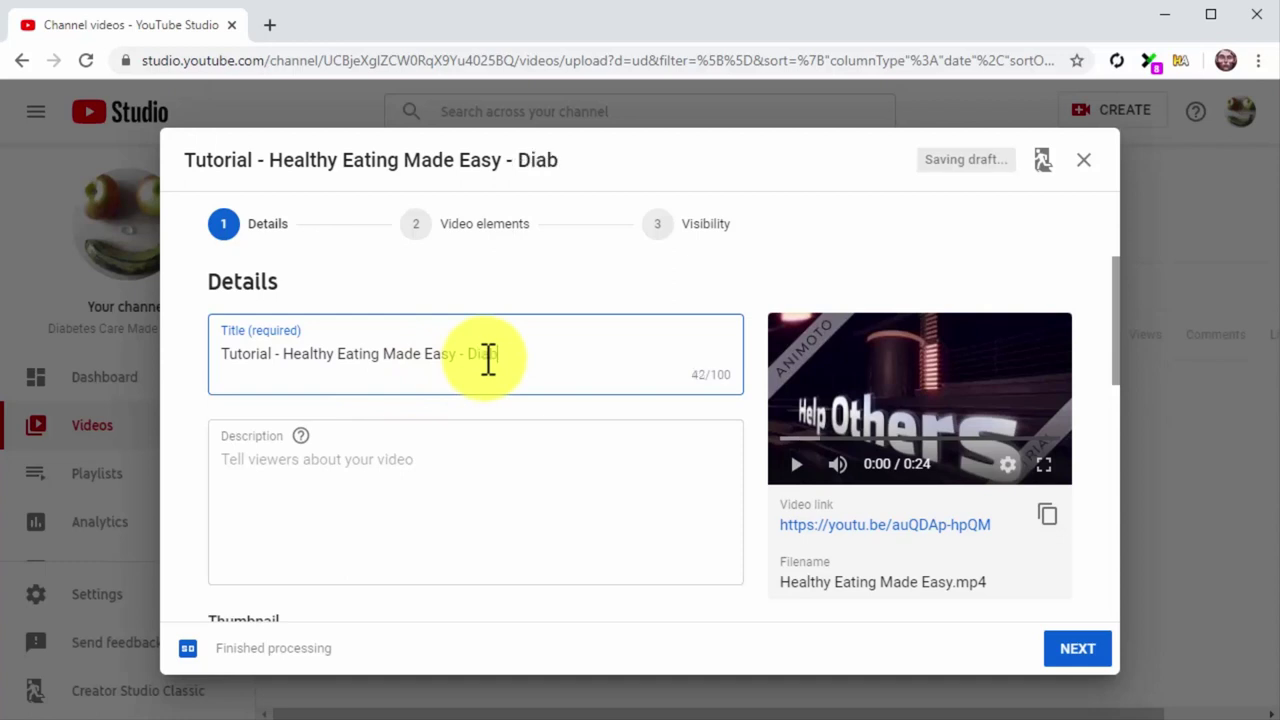
text(etes Care Made Easy 2.0)
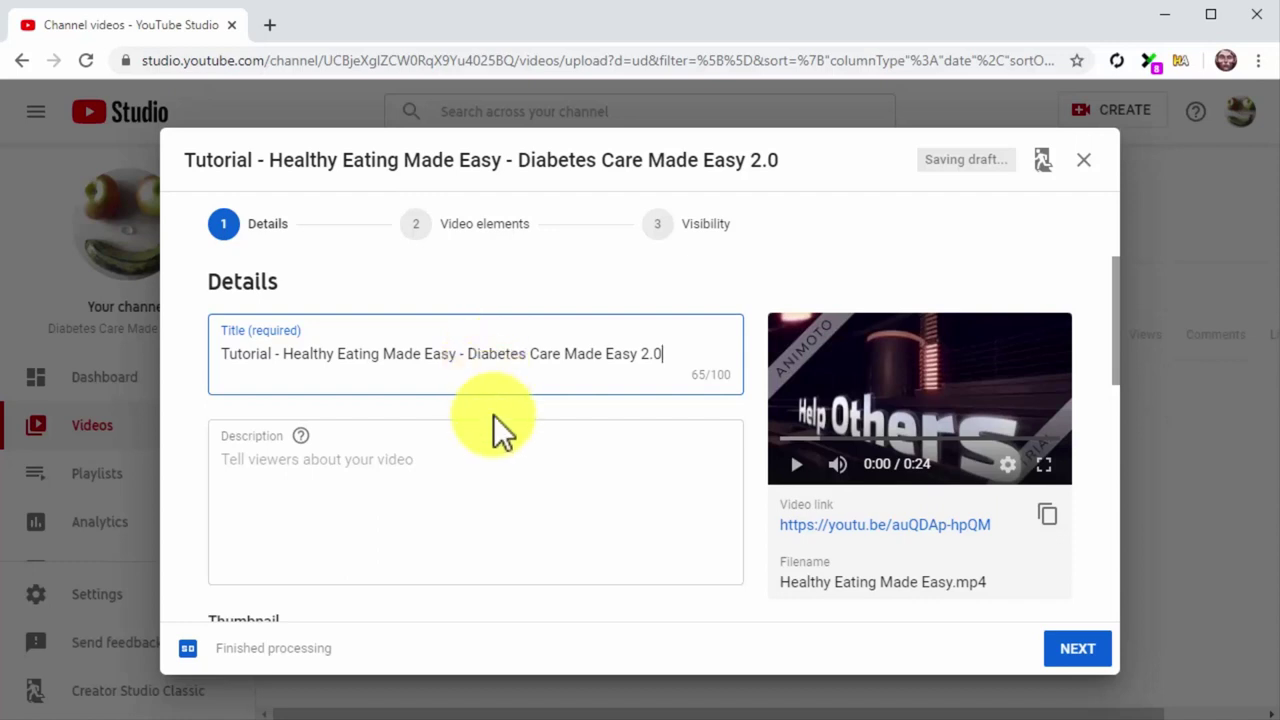
Step: Write a description asking whether viewers want healthy eating, foods and how-to secrets, promoting the eBook at diabetescaremadeeasy.com/shop/crazy-healthy-foods
click(505, 460)
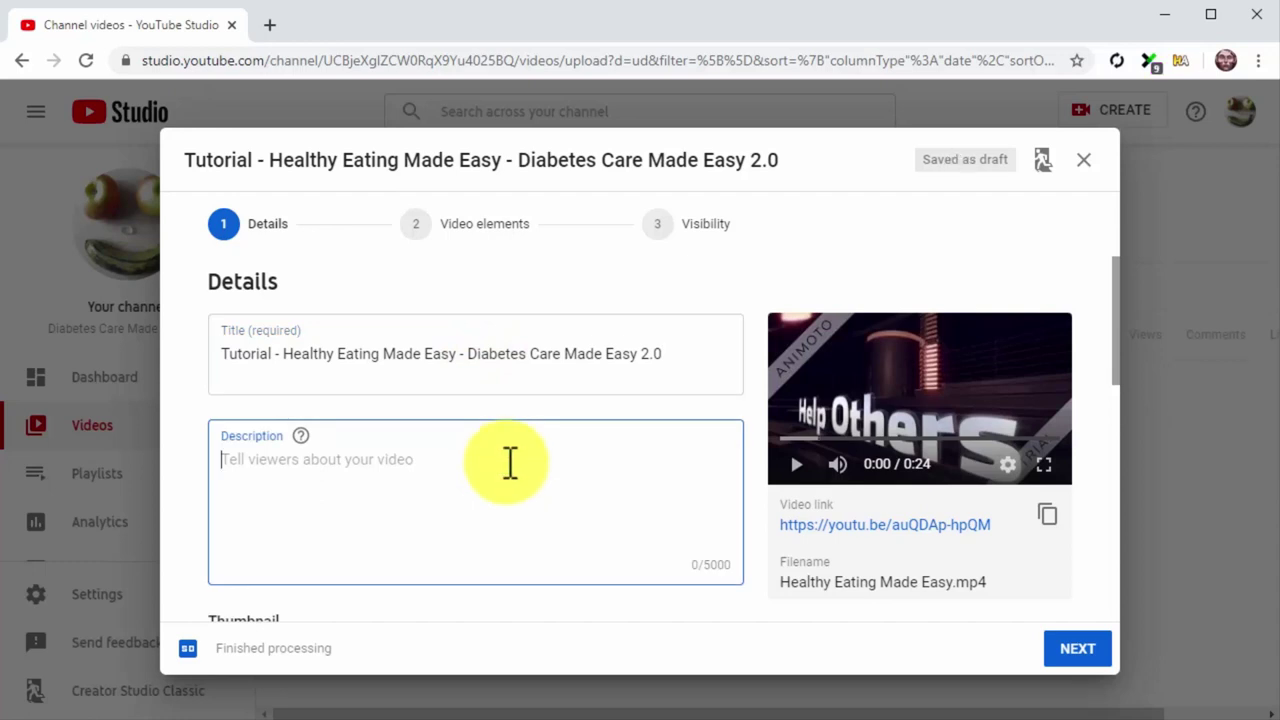
text(Do you want to learn the ultimate healthy eating, healthy foods, and healthy how-to secrets? Then we have the perfect eBook for you at diabetescaremadeeasy.com/shop/crazy-healthy-foods)
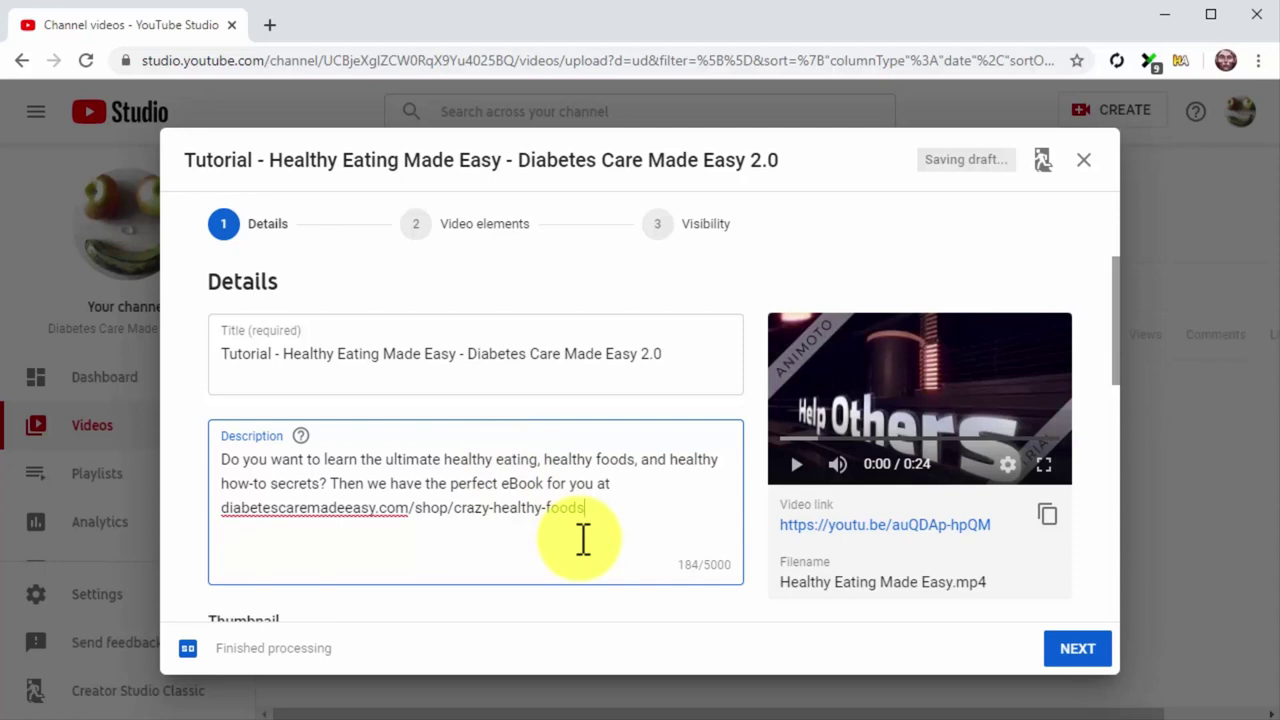
Step: Upload the Thumbnail image as the video's custom thumbnail and mark the video as not made for kids
scroll(583, 540, down, 3)
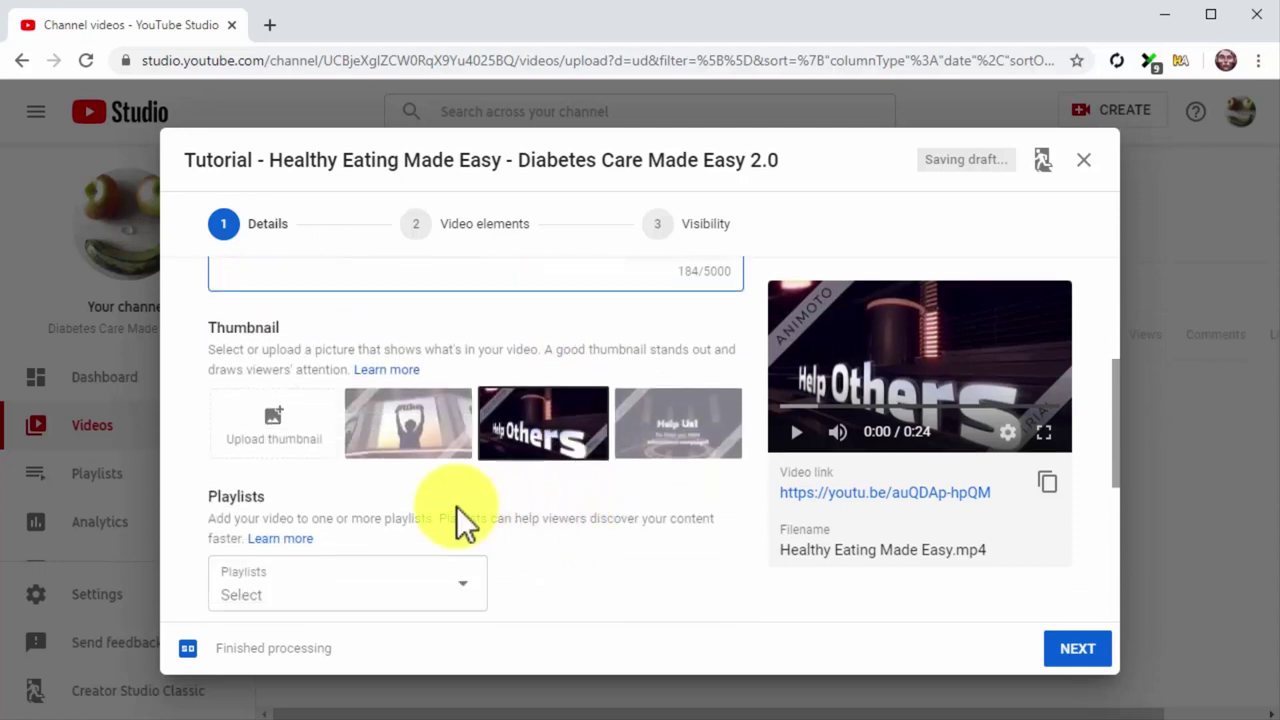
click(254, 408)
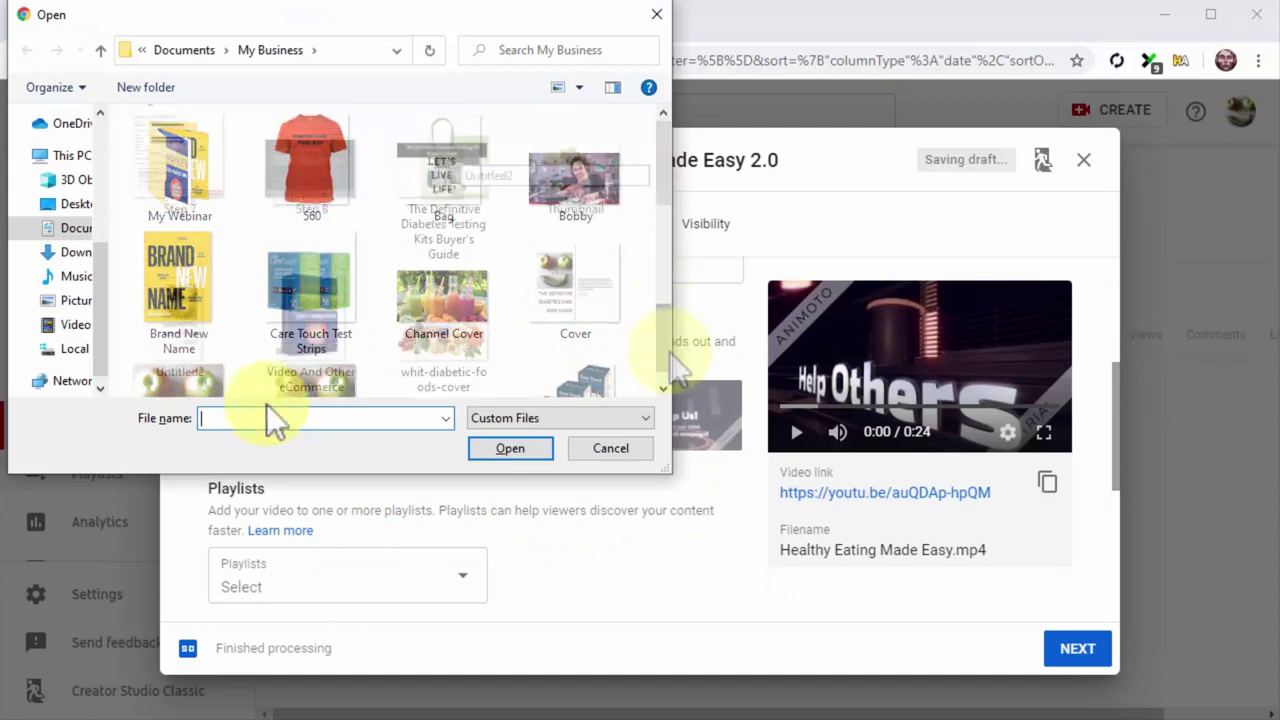
double_click(584, 180)
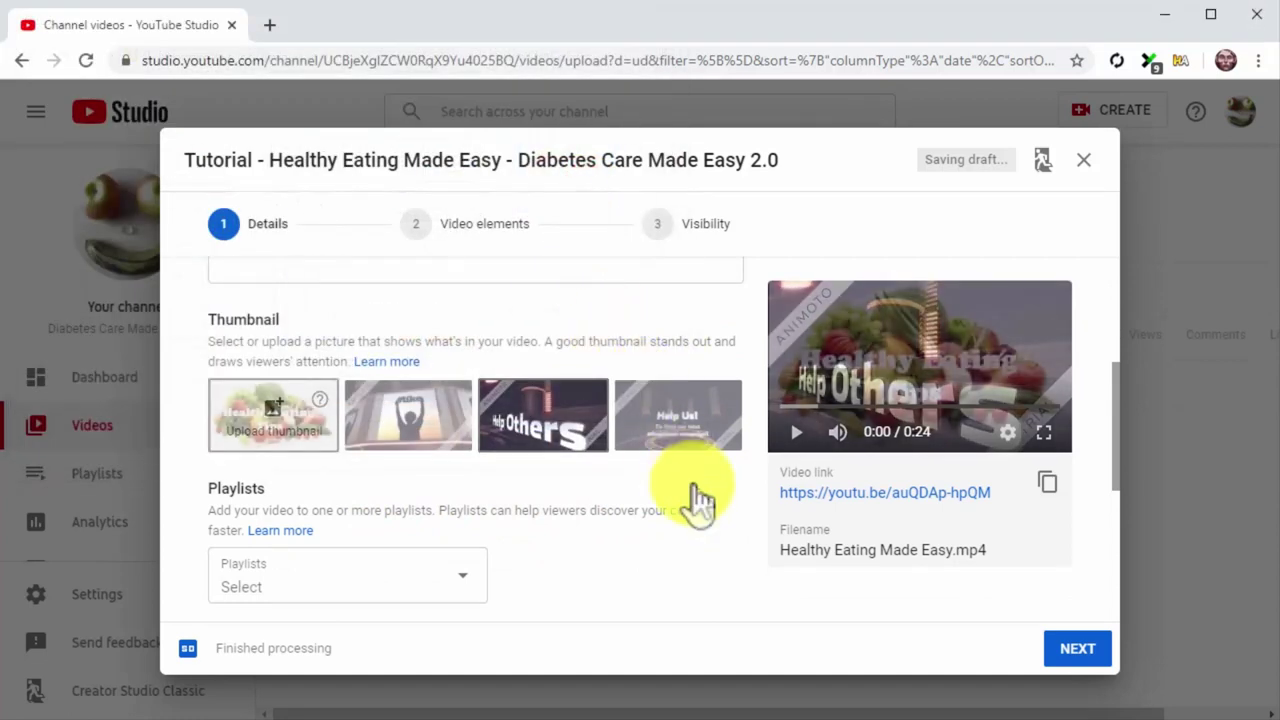
scroll(700, 495, down, 1)
scroll(695, 490, down, 4)
click(391, 440)
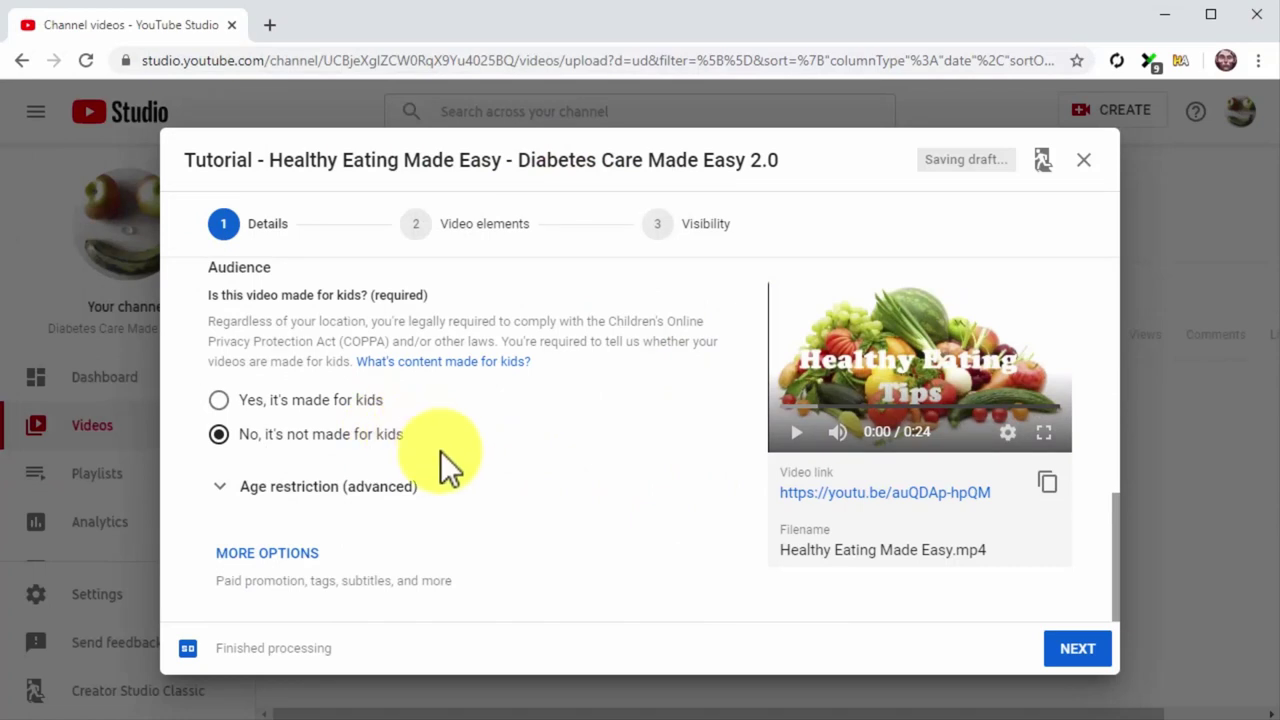
Step: Show the additional video options and add the tags Healthy Eating, Healthy food, Health tip, Healthy lifestyless and Fitness foods
click(286, 552)
scroll(589, 560, down, 2)
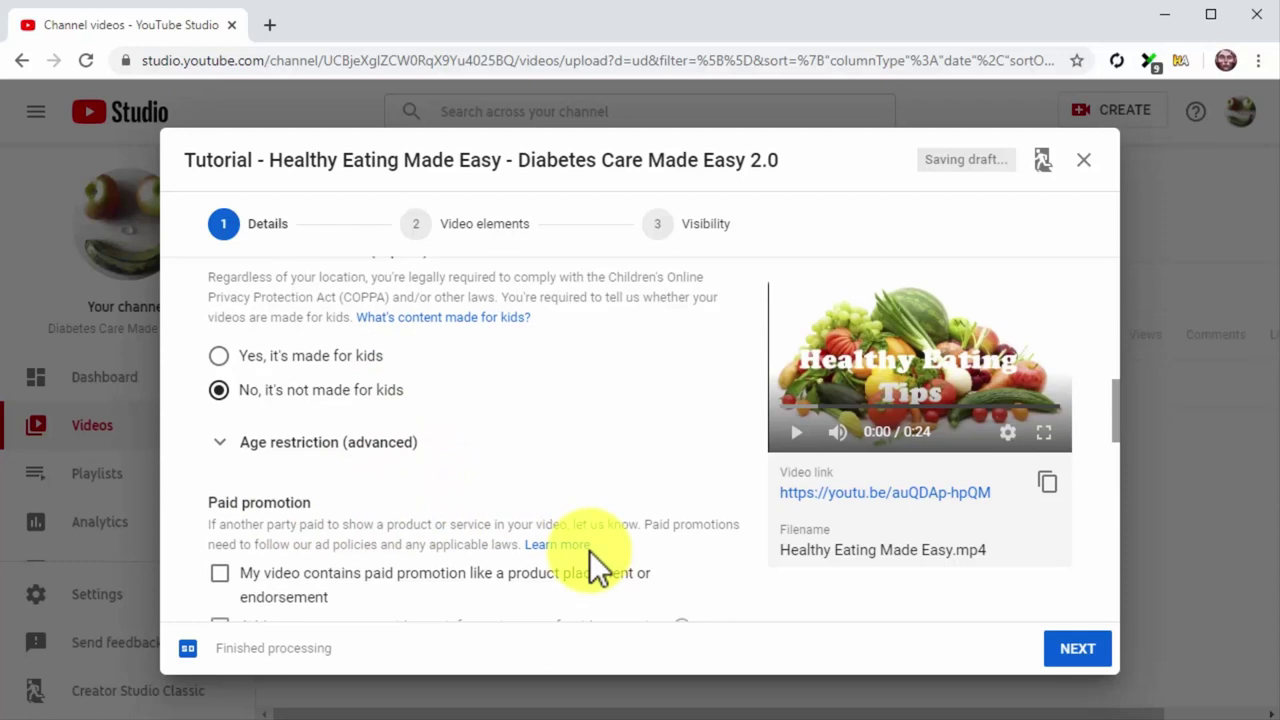
scroll(589, 560, down, 1)
click(569, 521)
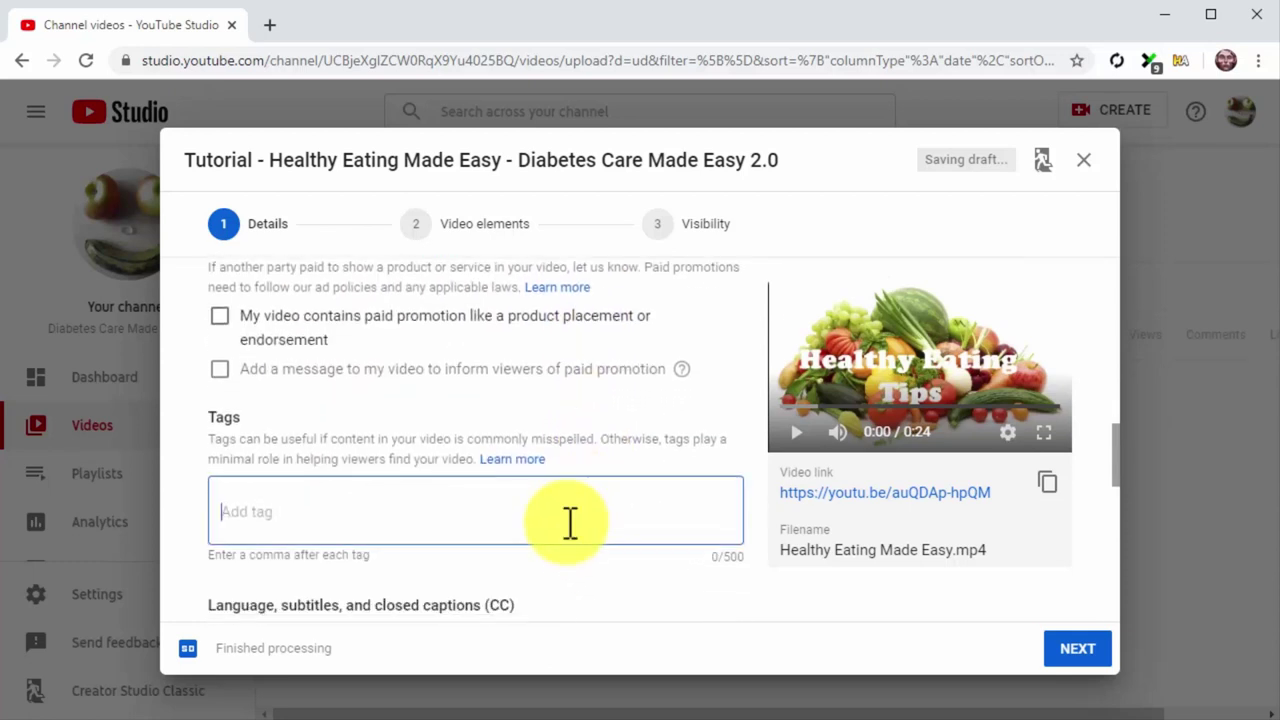
text(Healthy Eating,)
text(Healthy food, Health tip, Healthy lifestyless, Fitness foods)
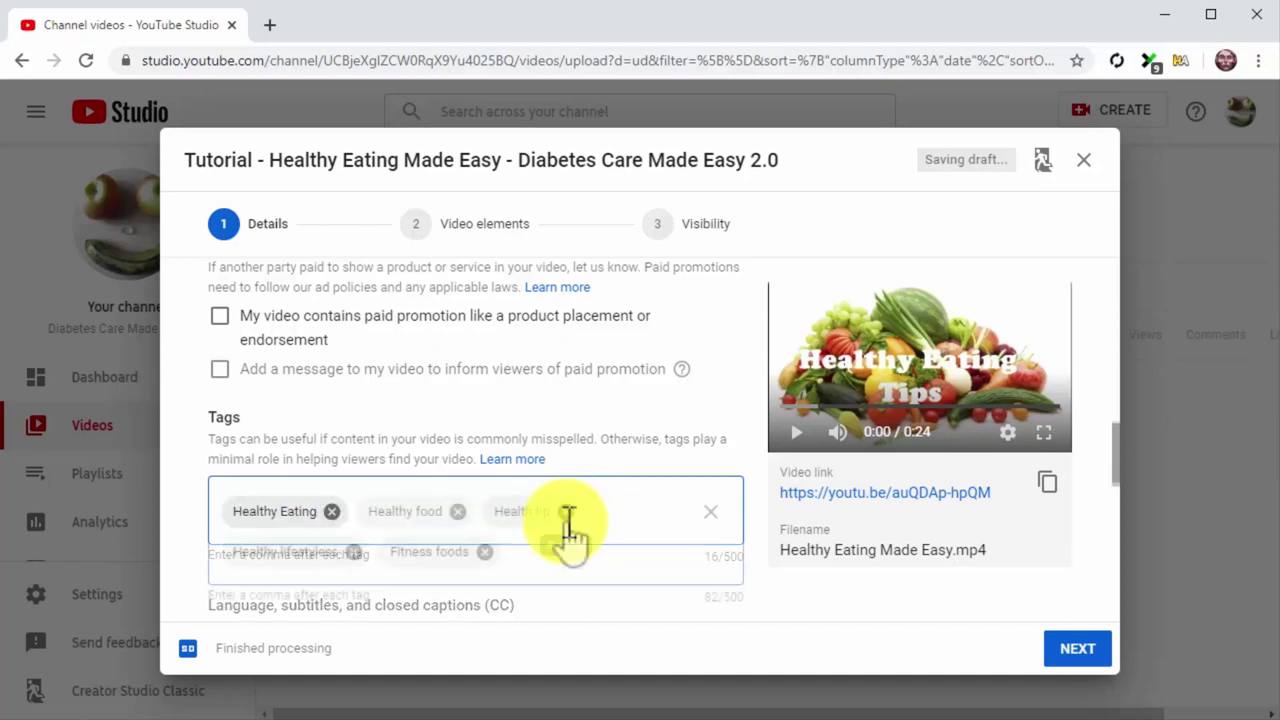
Step: Set the video's category to Howto & Style
scroll(568, 535, down, 5)
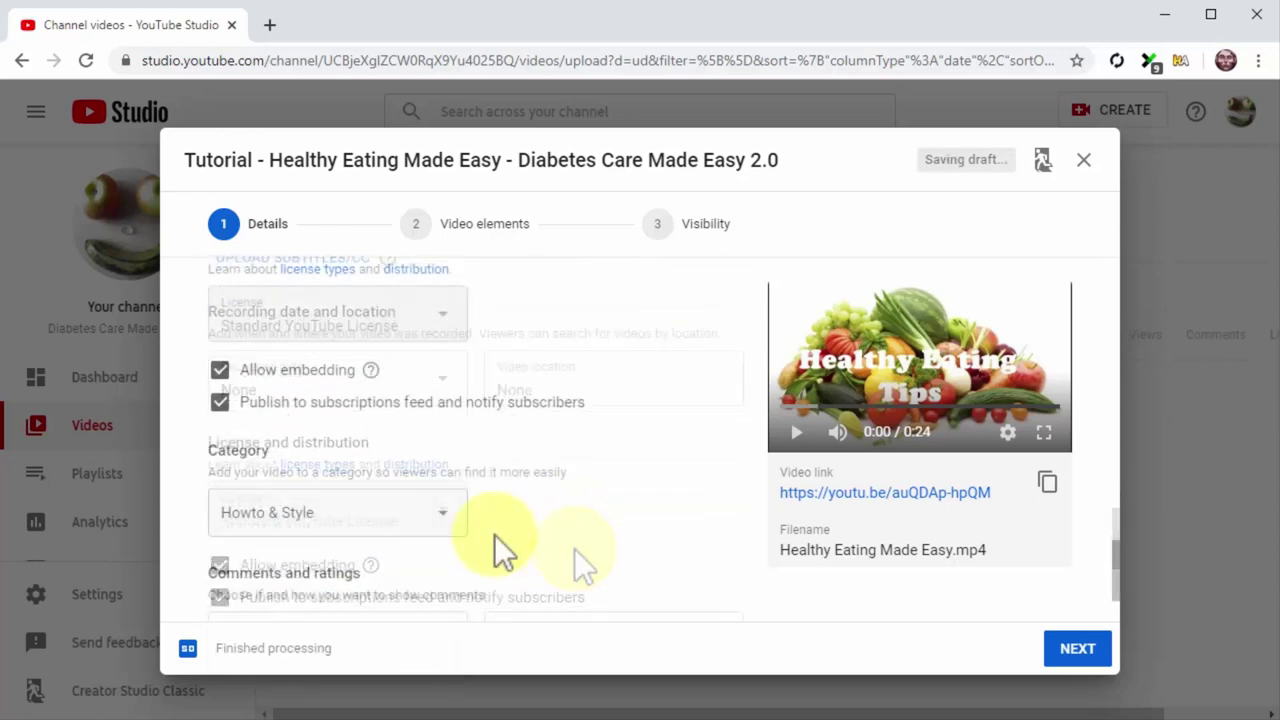
click(453, 522)
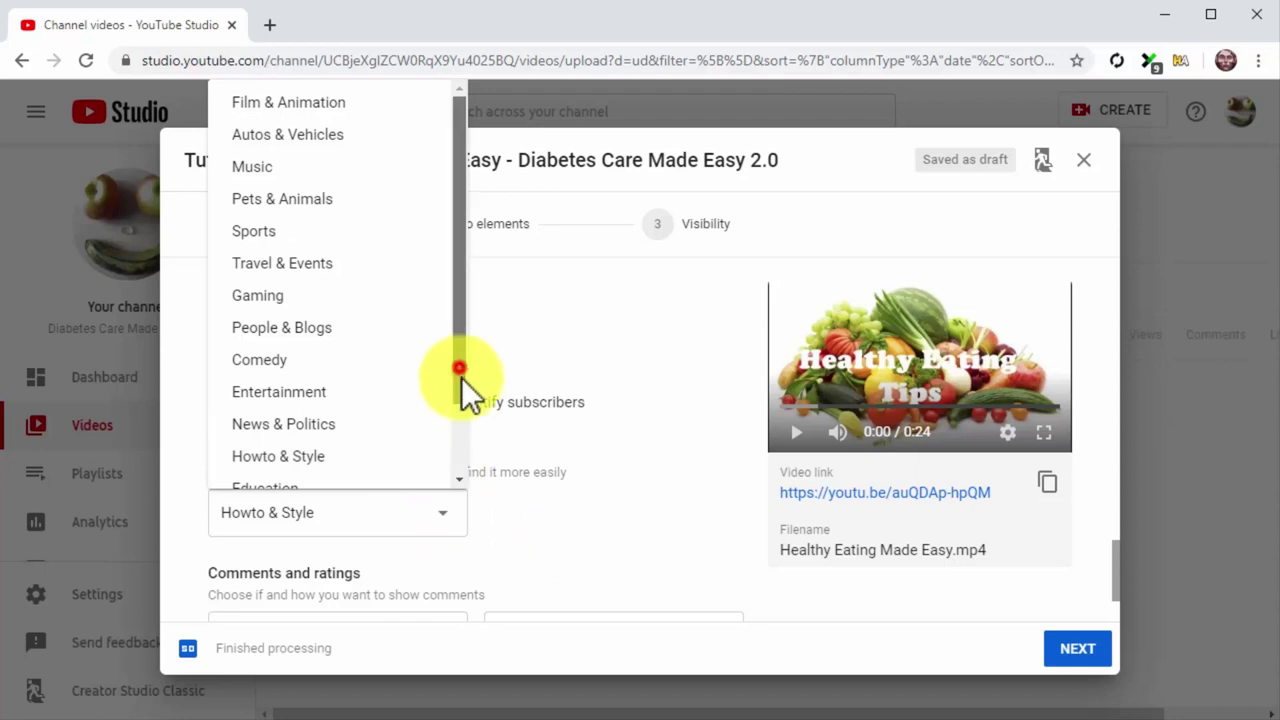
drag(461, 377, 466, 434)
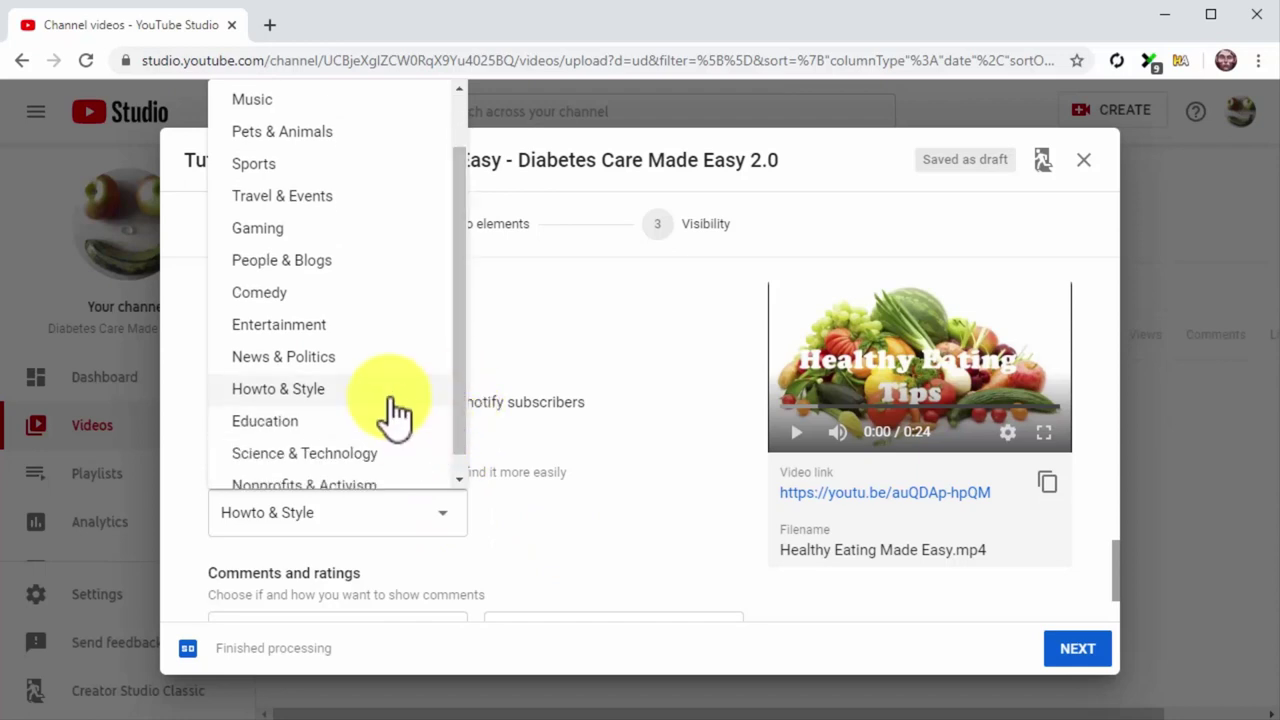
click(390, 394)
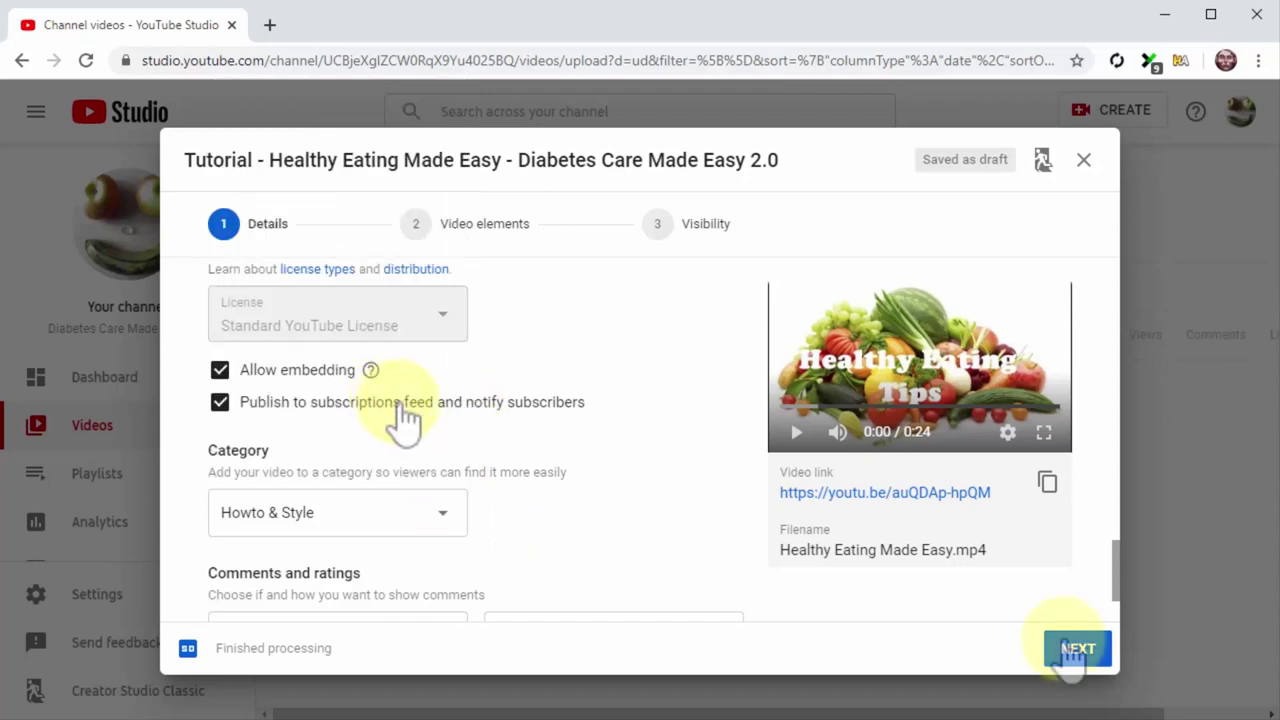
Step: Skip the video elements, set the visibility to Public and publish the video
click(1072, 650)
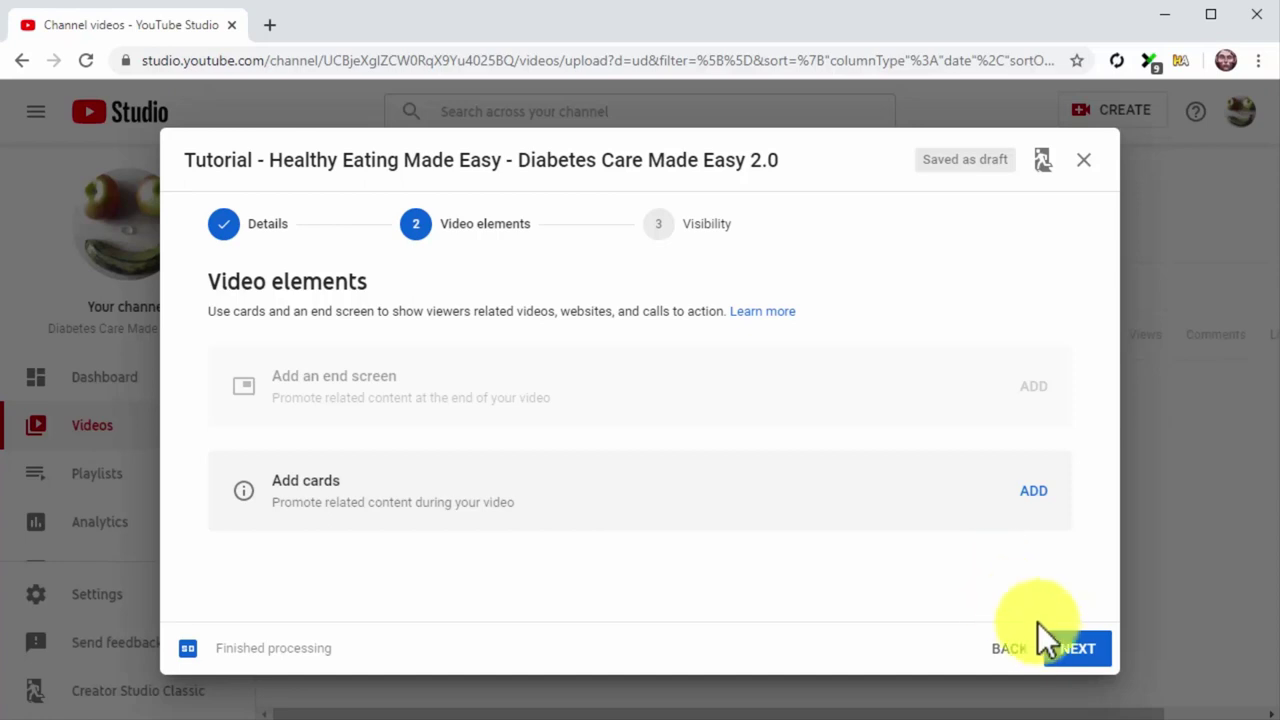
click(1060, 656)
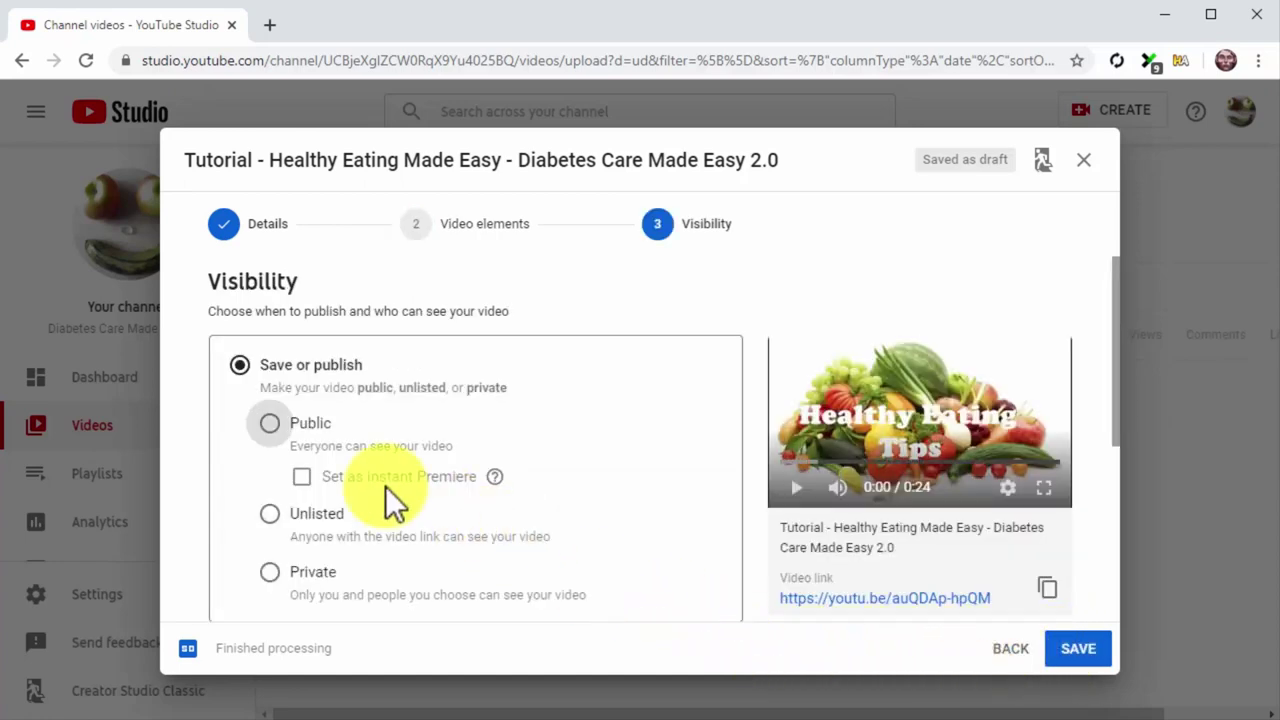
click(270, 425)
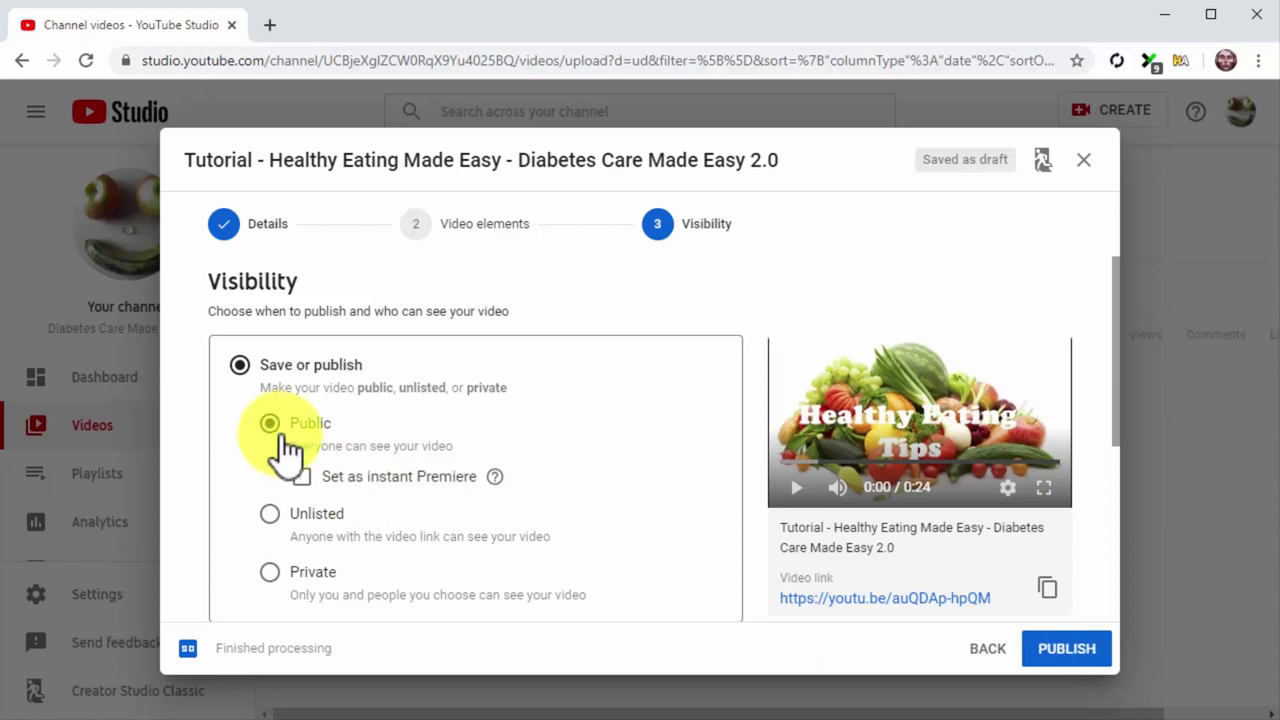
click(1046, 652)
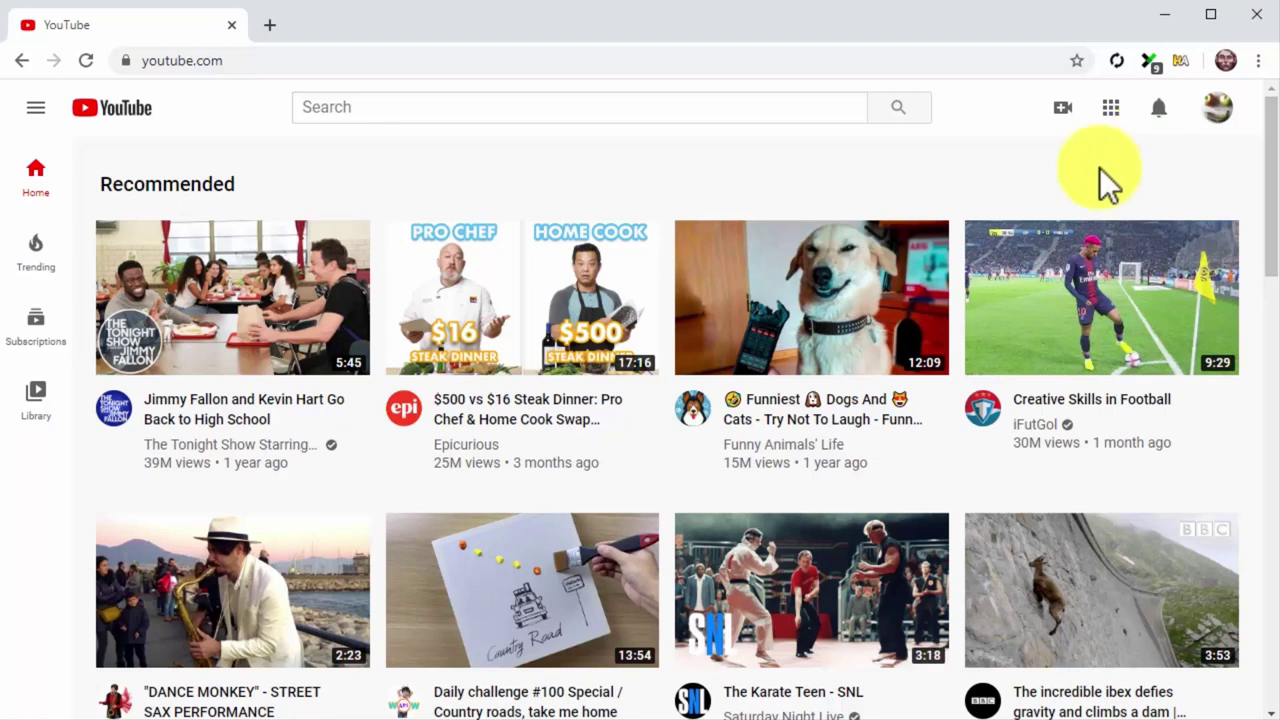
Step: Search YouTube for "healthy eating made easy healthy food" to check the published video's ranking
click(818, 107)
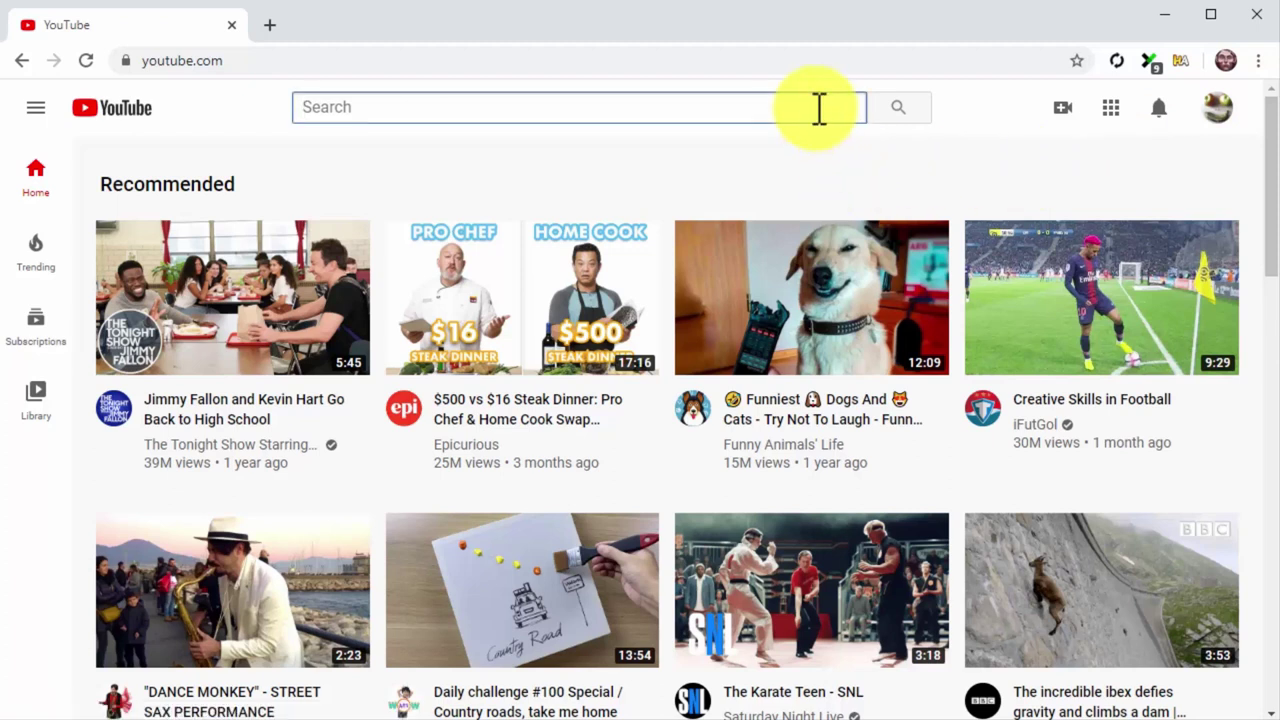
text(healthy eating made easy healthy food)
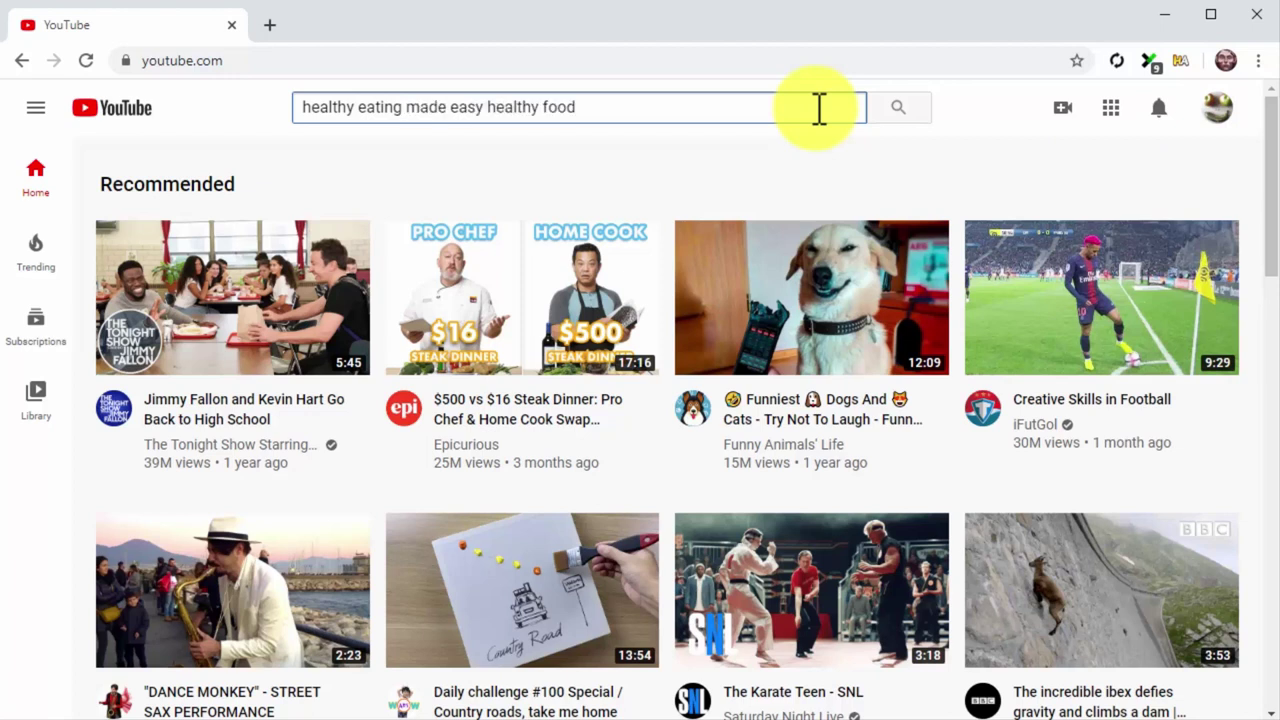
key(Return)
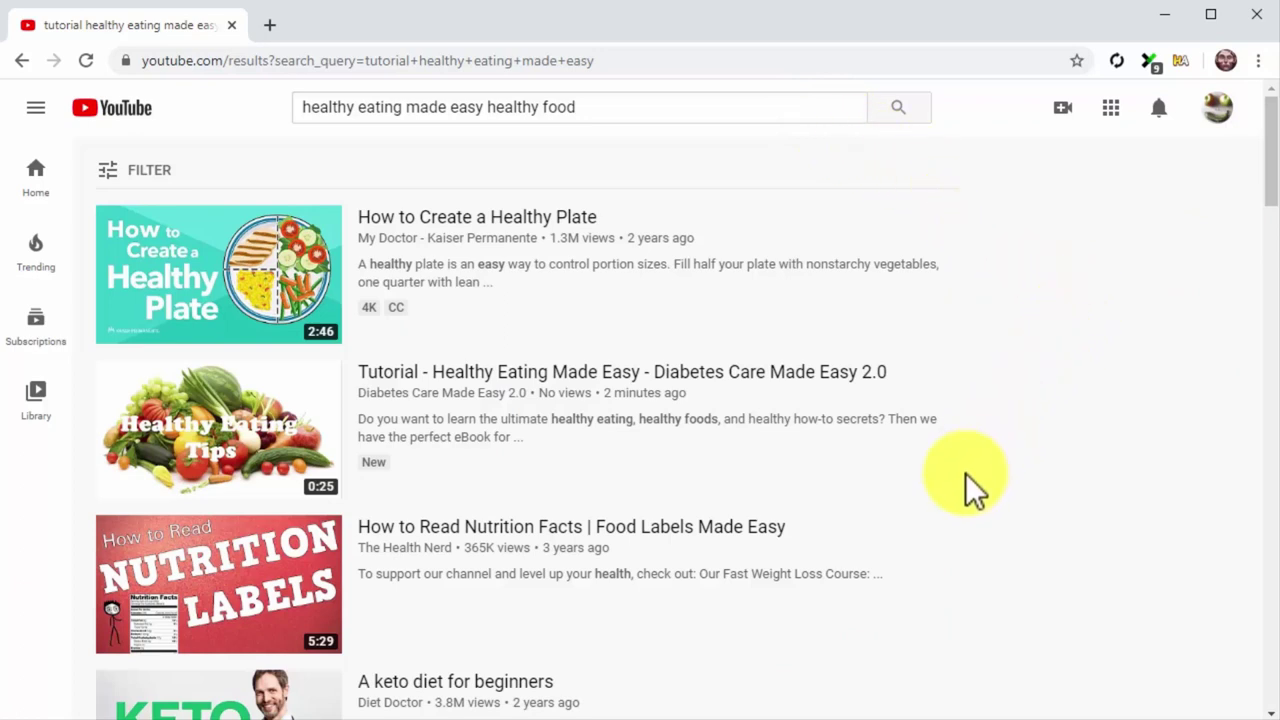
Step: Go to google.com, search for "healthy eating made easy healthy food" and look for the published tutorial among the video results
click(642, 63)
text(google.com)
key(Return)
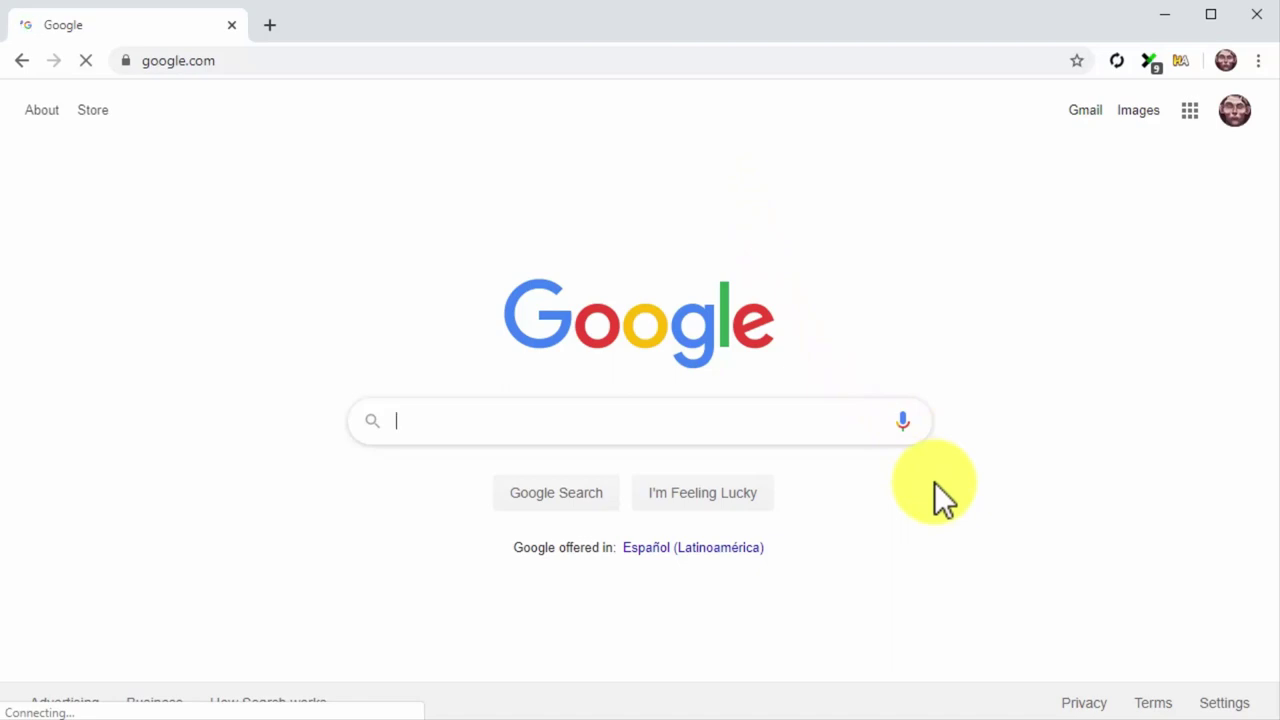
text(healthy eating made easy healthy food)
key(Return)
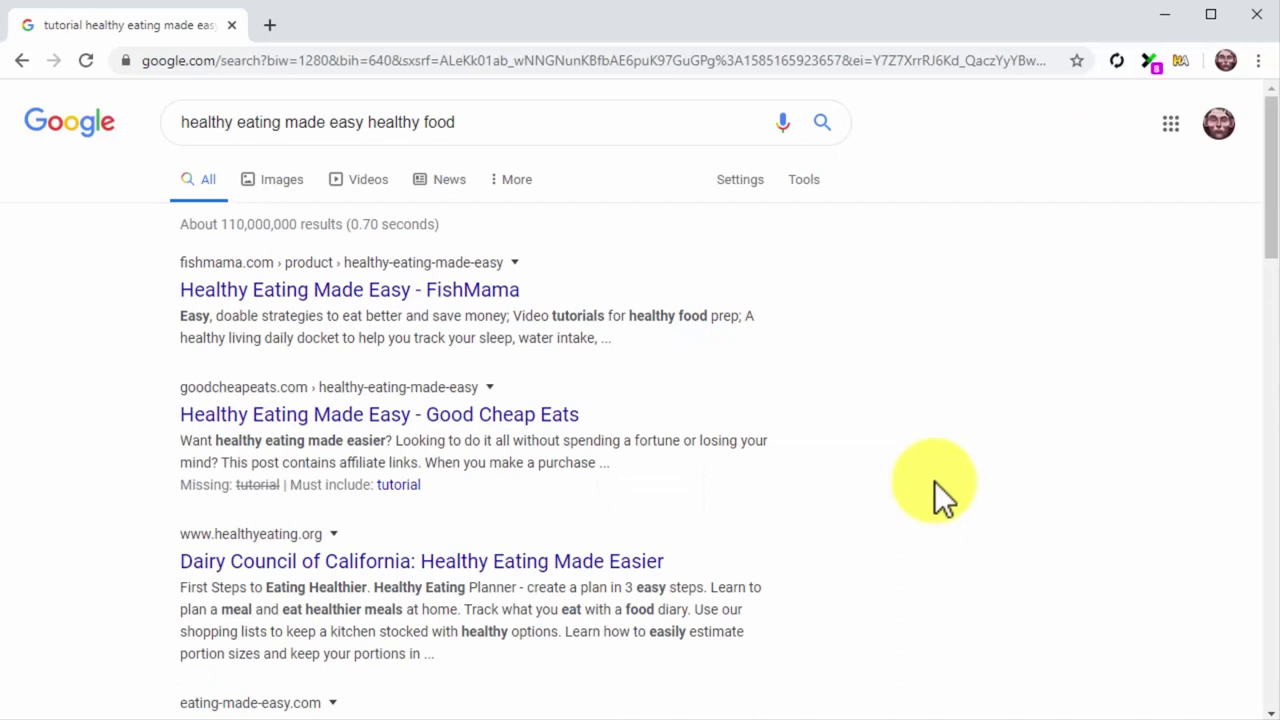
click(383, 195)
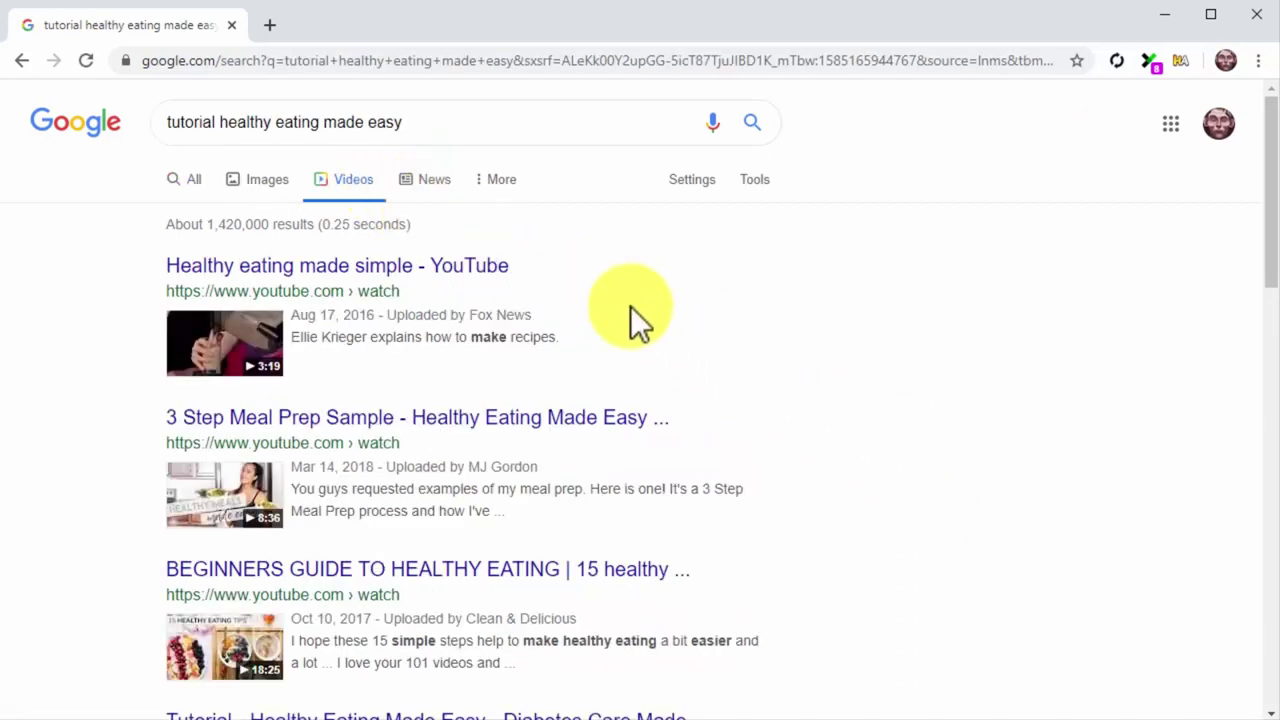
scroll(840, 470, down, 2)
scroll(840, 461, down, 2)
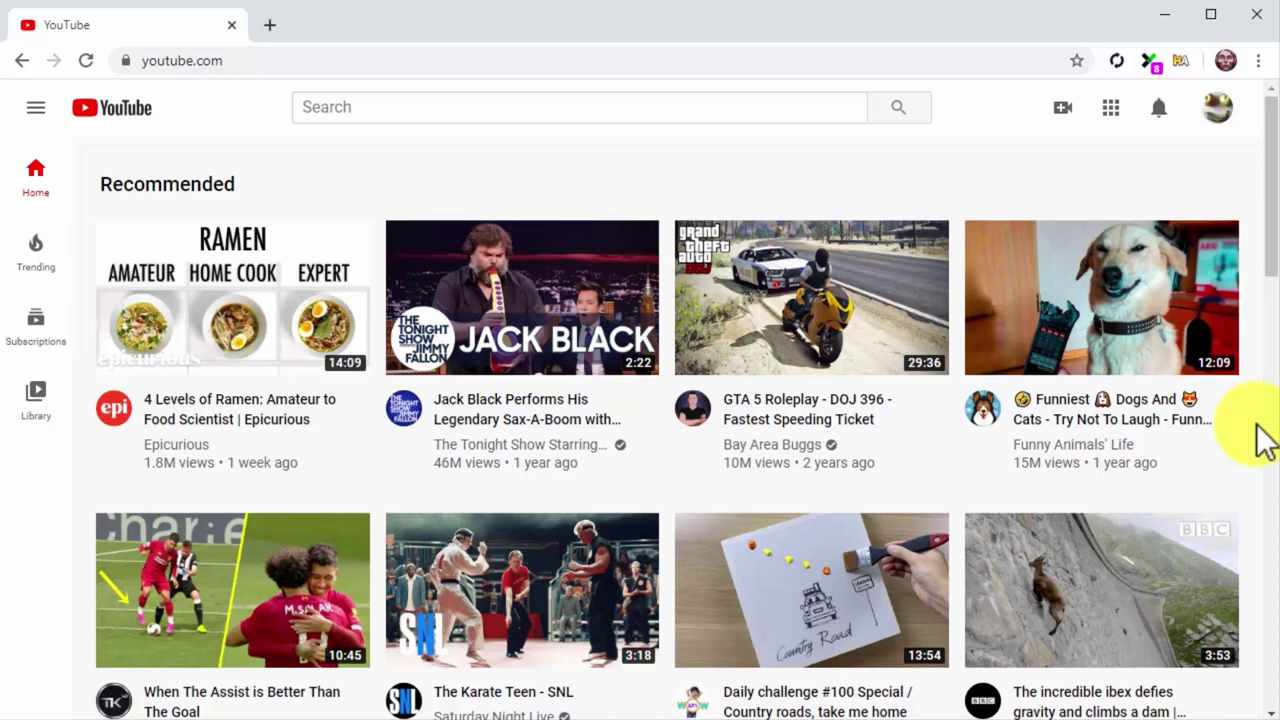
Step: From the channel's uploads in YouTube Studio, promote the 2:40 "Healthy Food - 5 Healthy Eating Tips" video and get started with Google Ads
click(1218, 107)
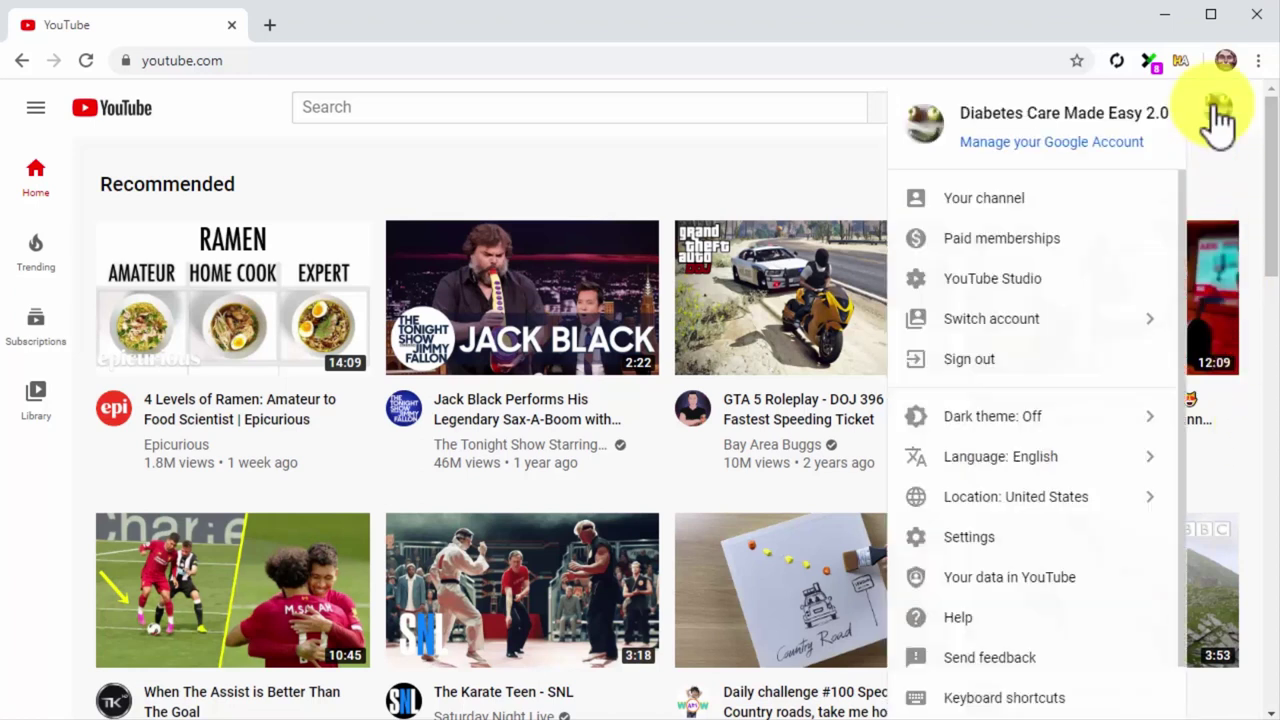
click(1066, 284)
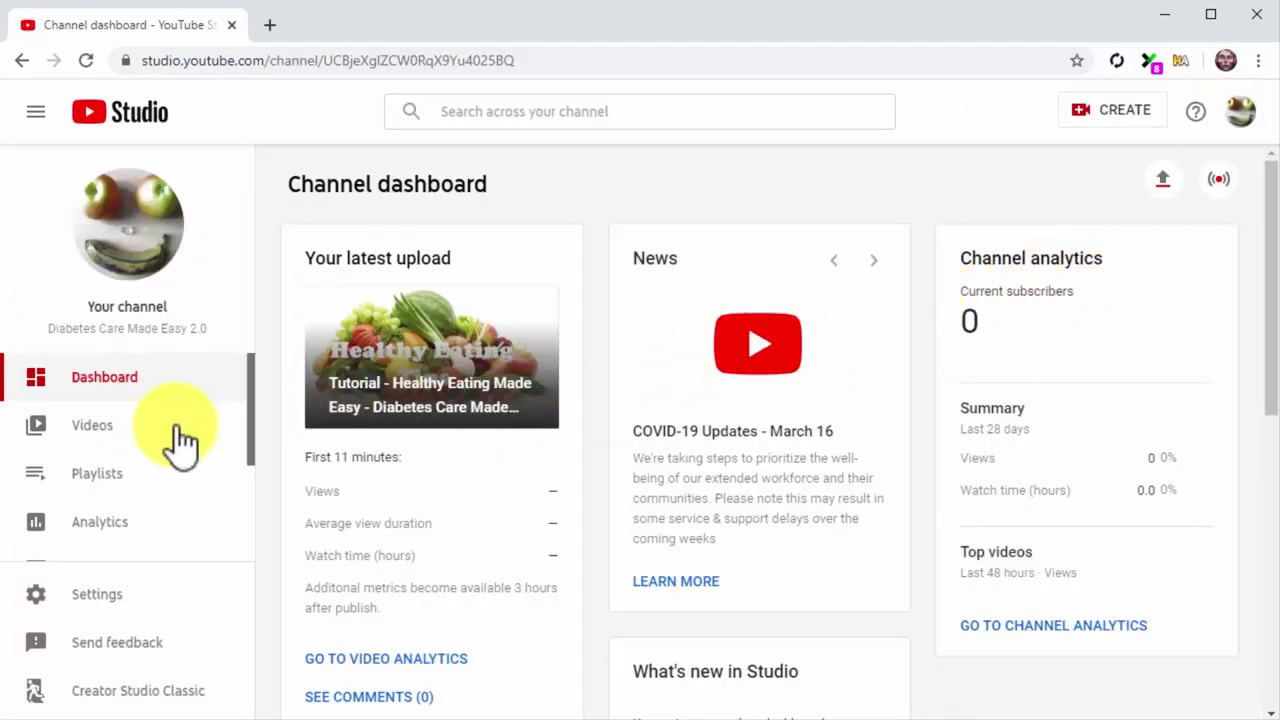
click(176, 440)
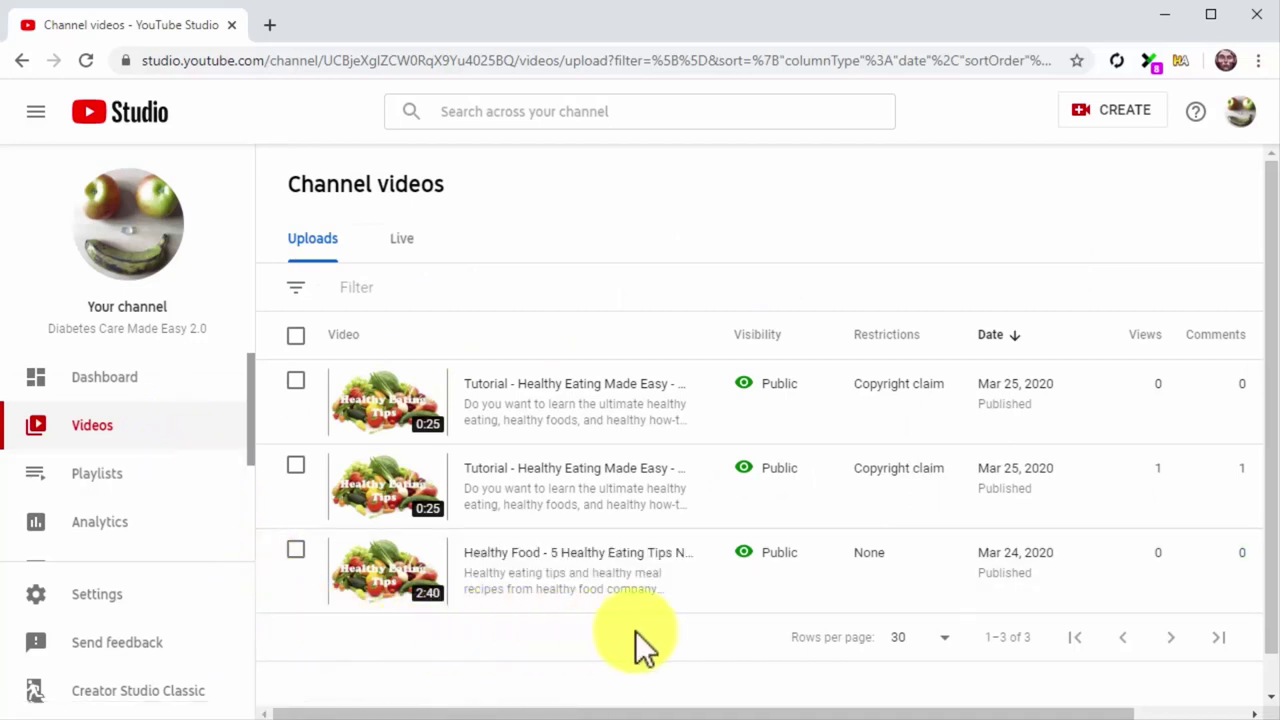
click(676, 574)
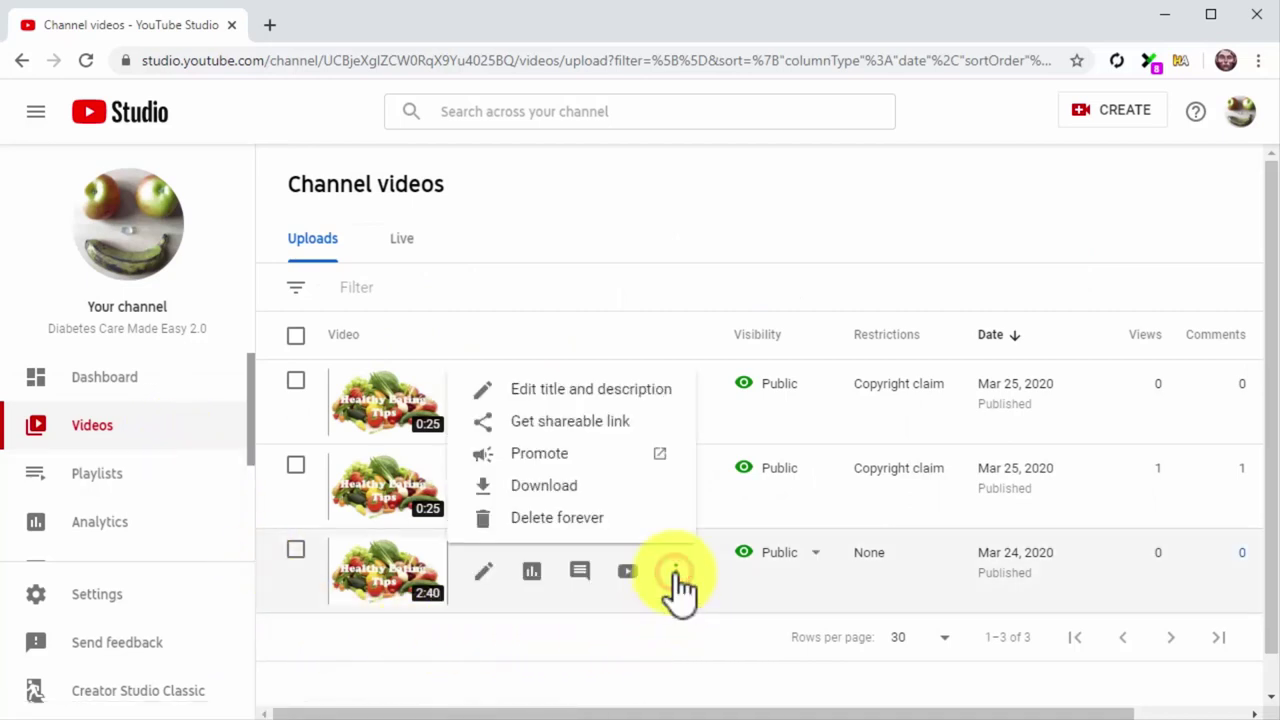
click(616, 458)
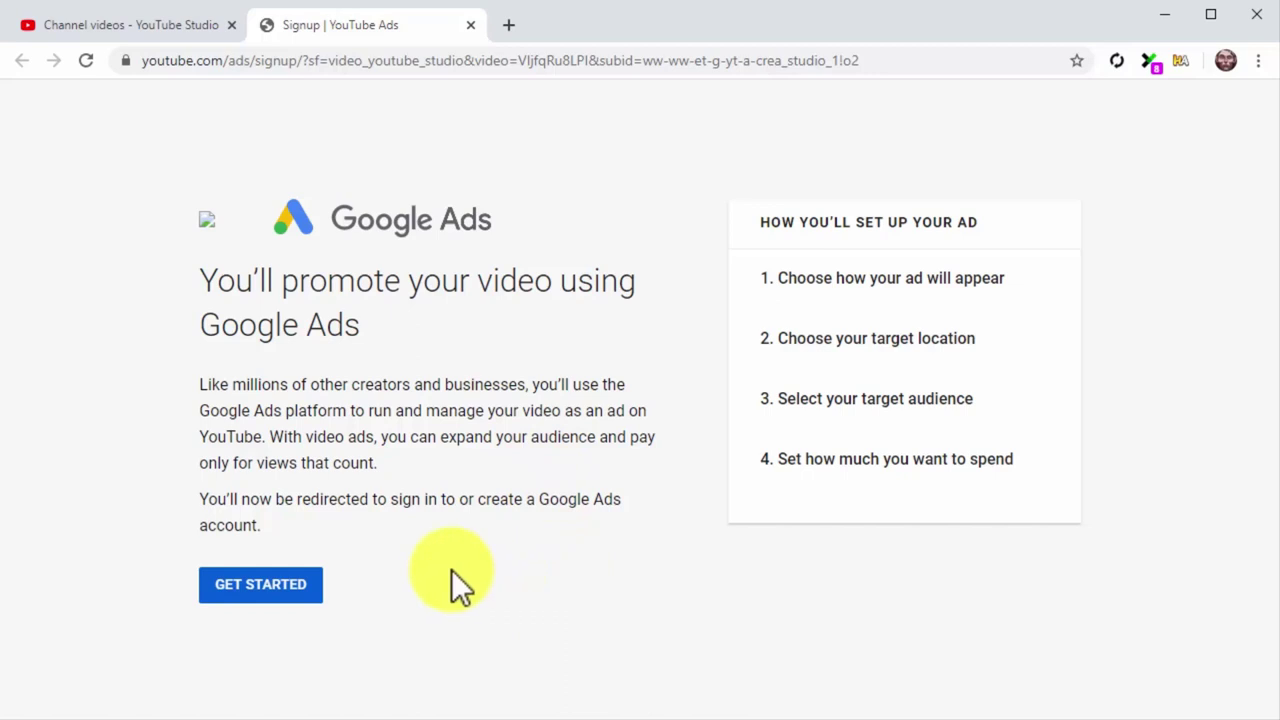
click(304, 585)
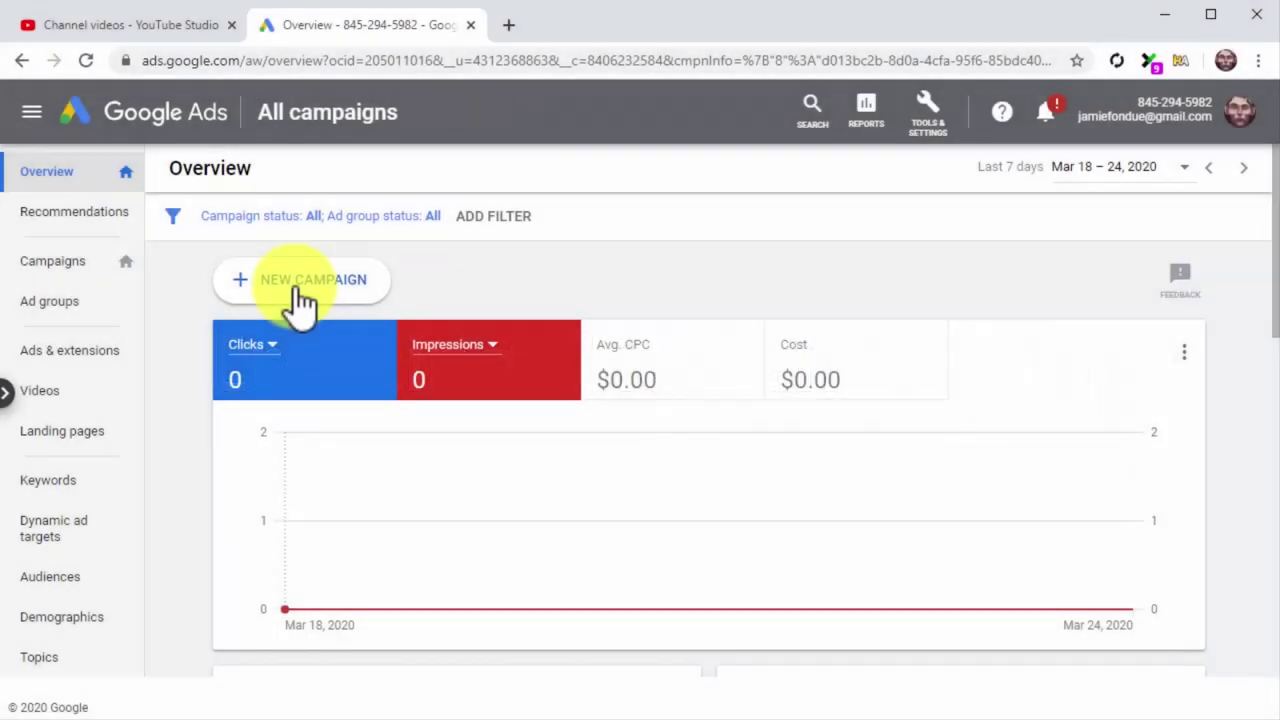
Step: Start a new campaign without a goal's guidance, using the Video type and the Custom video campaign subtype
click(296, 287)
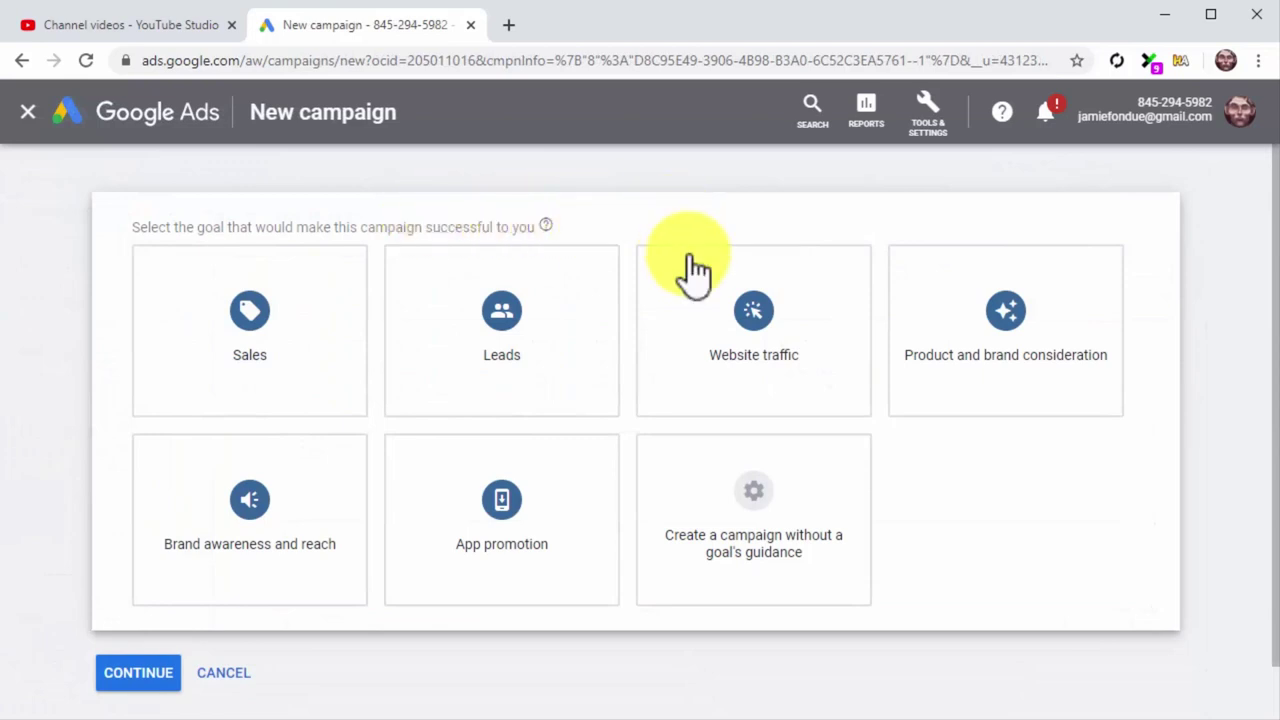
mouse_move(786, 509)
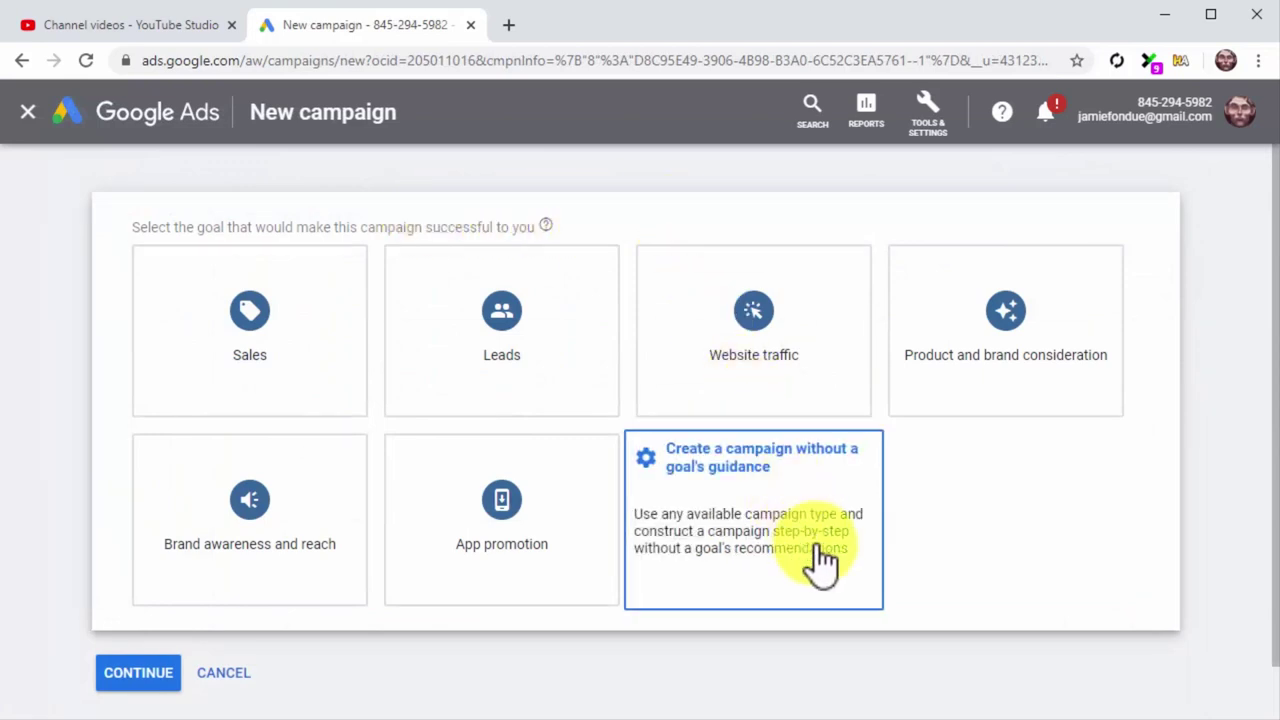
click(817, 547)
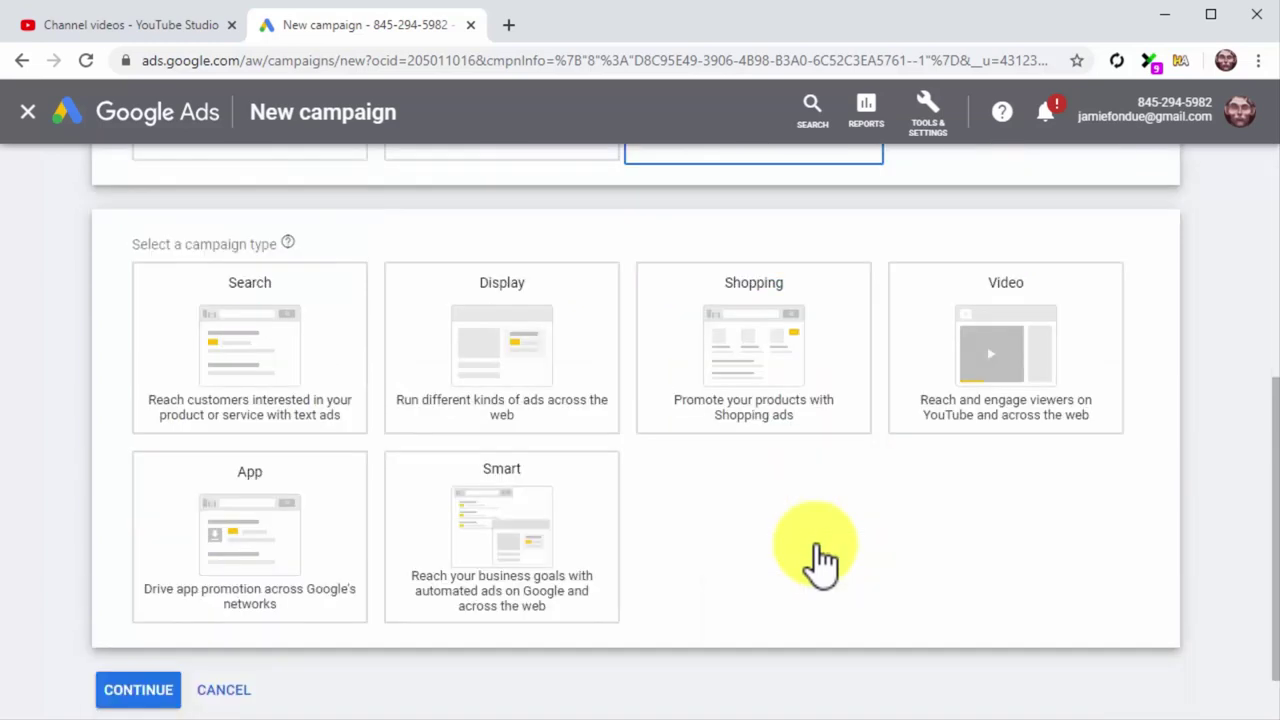
click(933, 424)
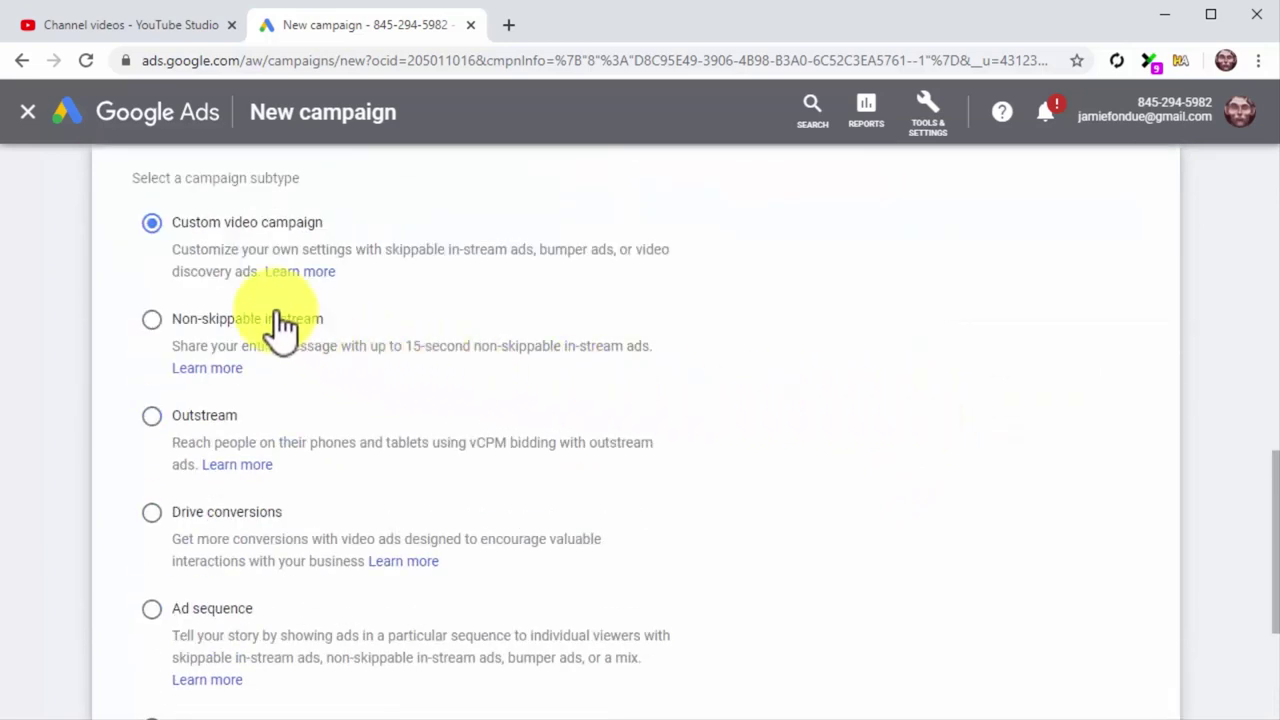
click(178, 242)
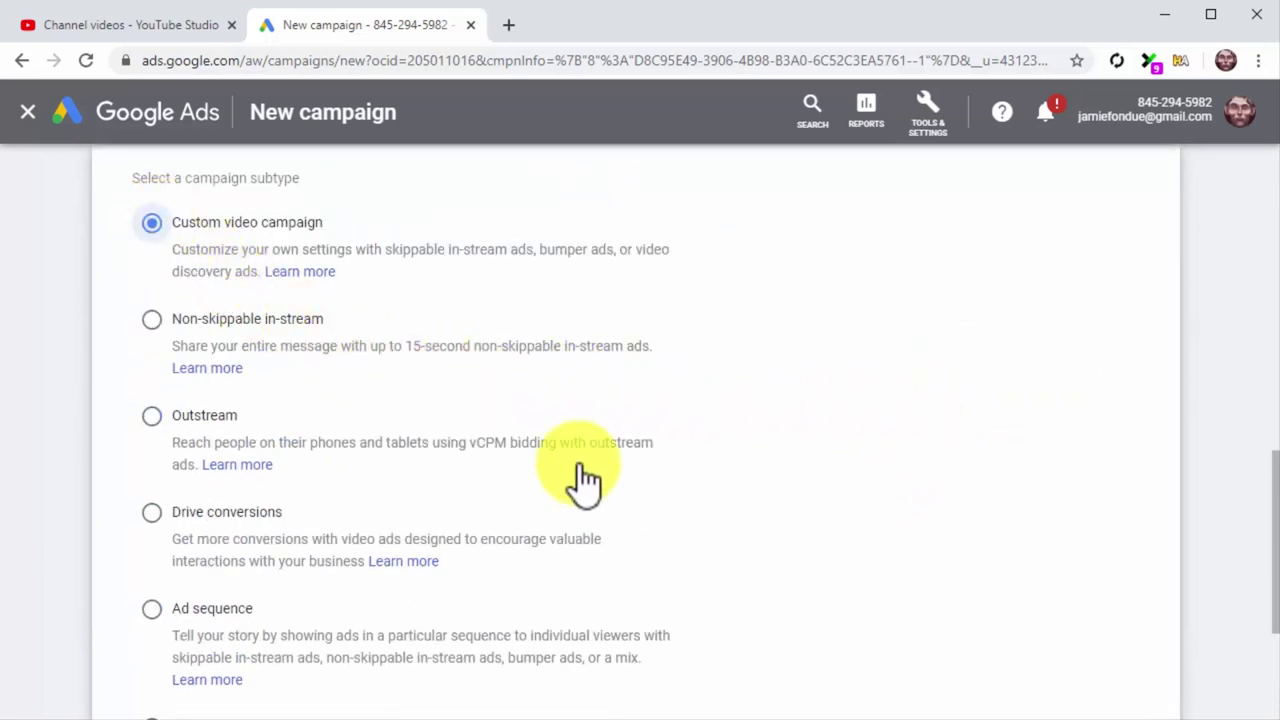
scroll(772, 590, down, 1)
scroll(772, 590, down, 2)
click(155, 606)
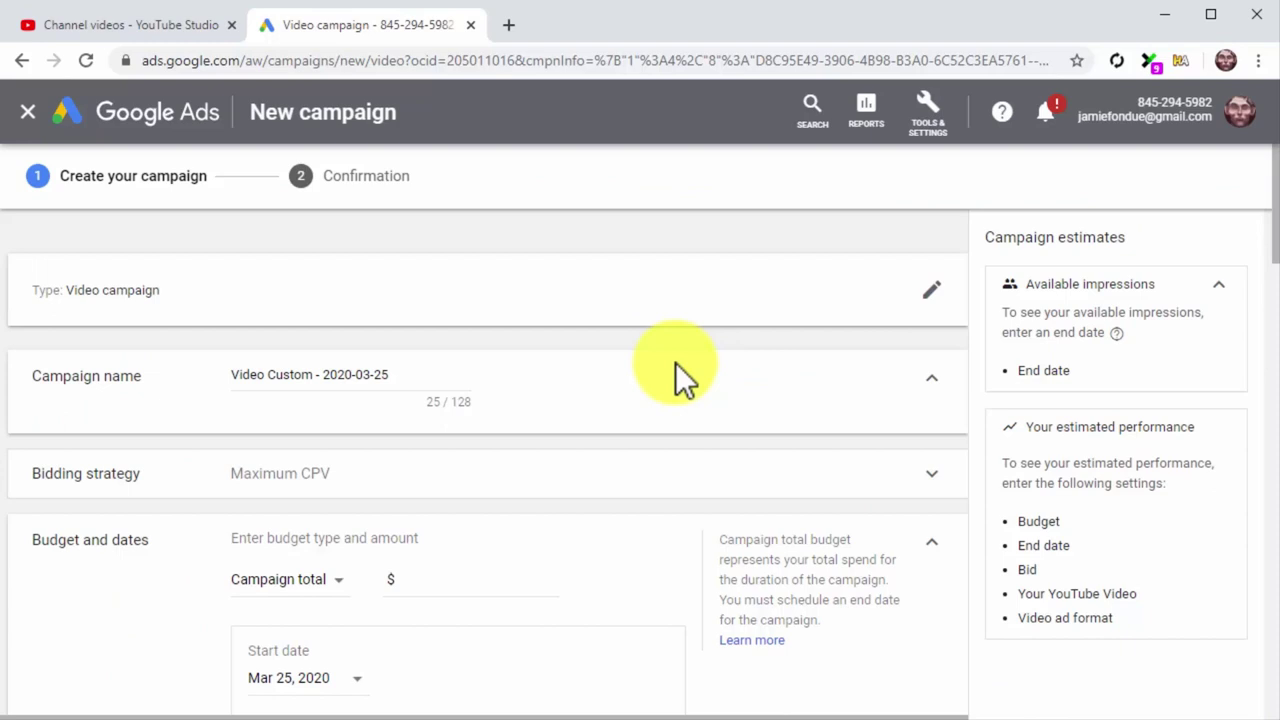
Step: Name the campaign "Custom YouTube Ad Campaign"
click(424, 362)
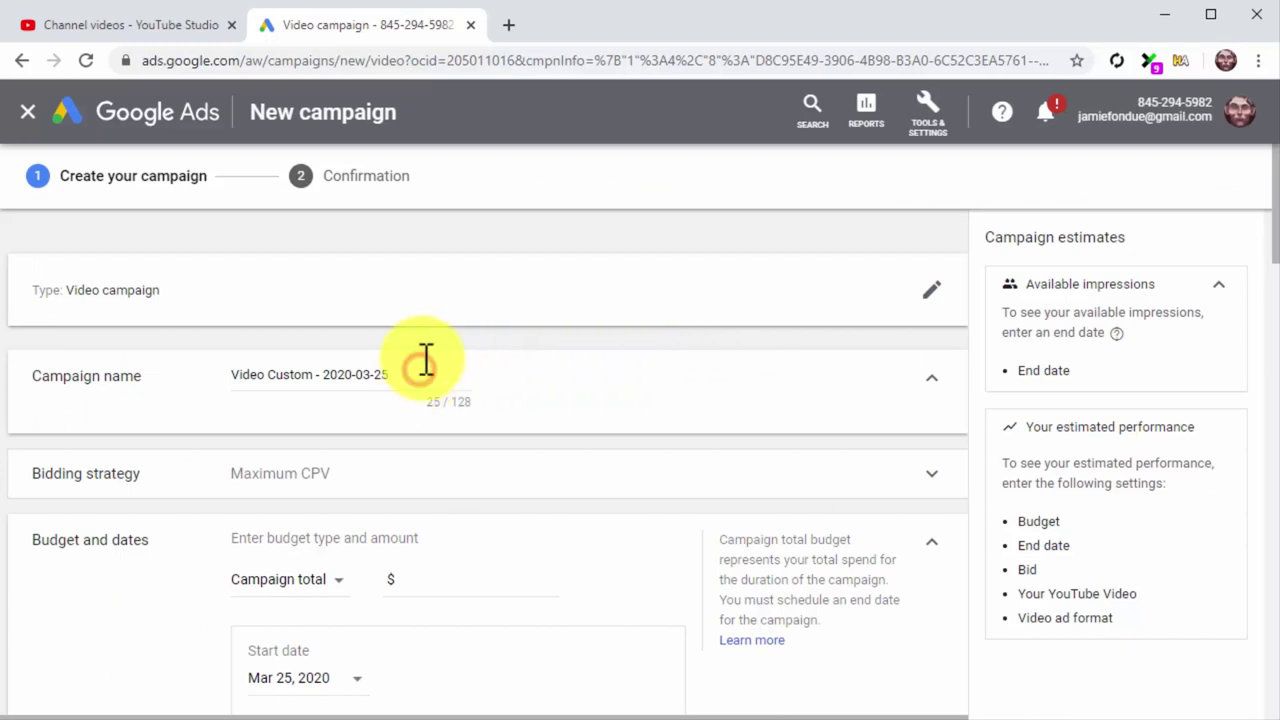
key(ctrl+a)
text(Custom YouTube Ad Campaign)
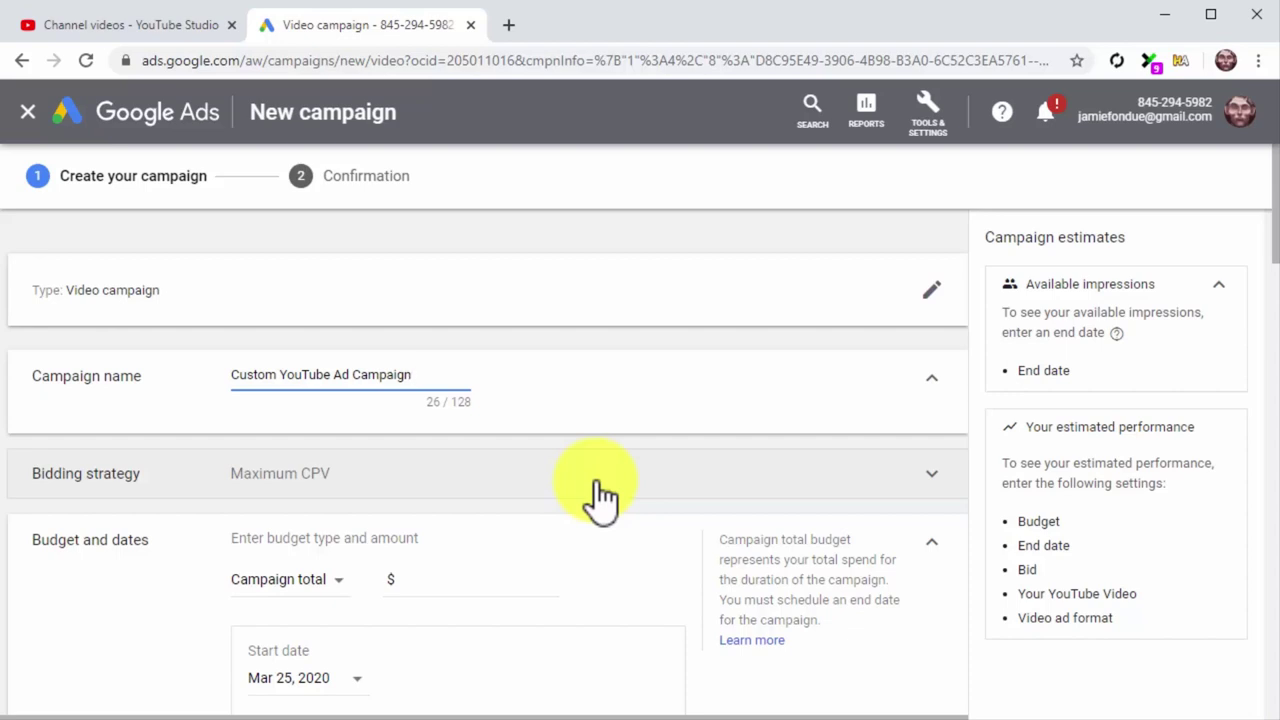
Step: Change the budget type to Daily and set the amount to $5
scroll(600, 488, down, 2)
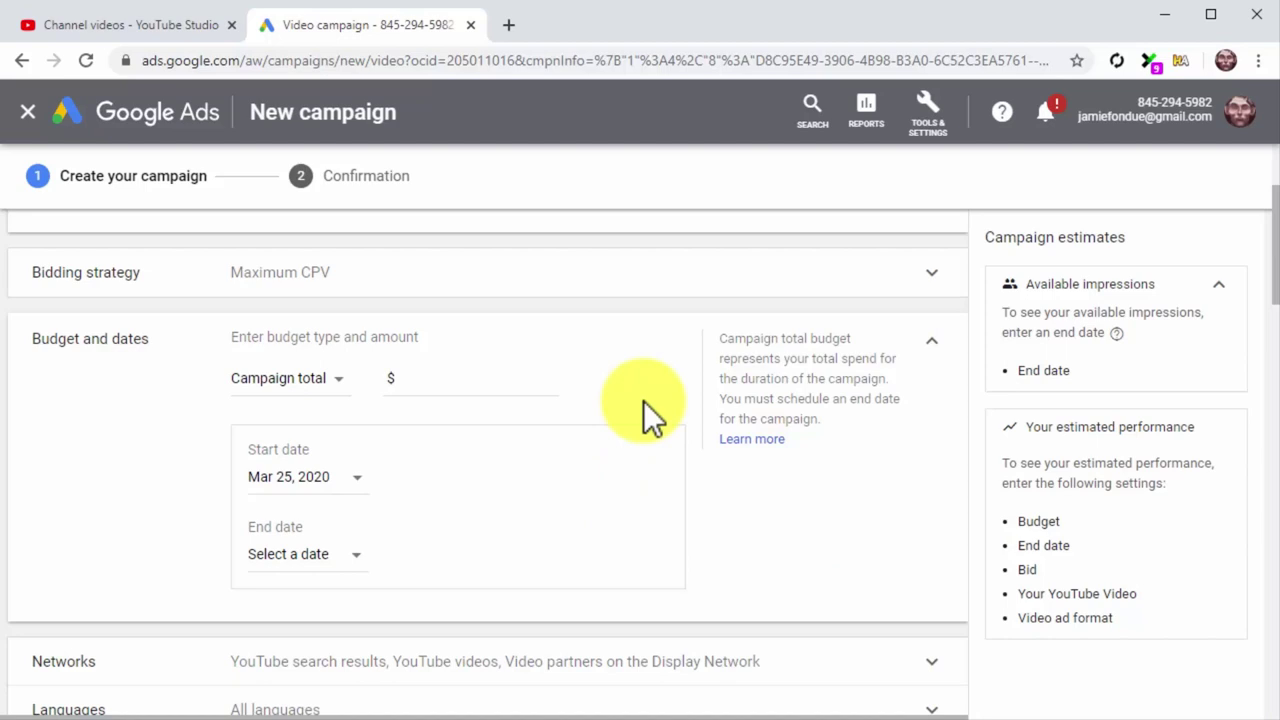
click(297, 388)
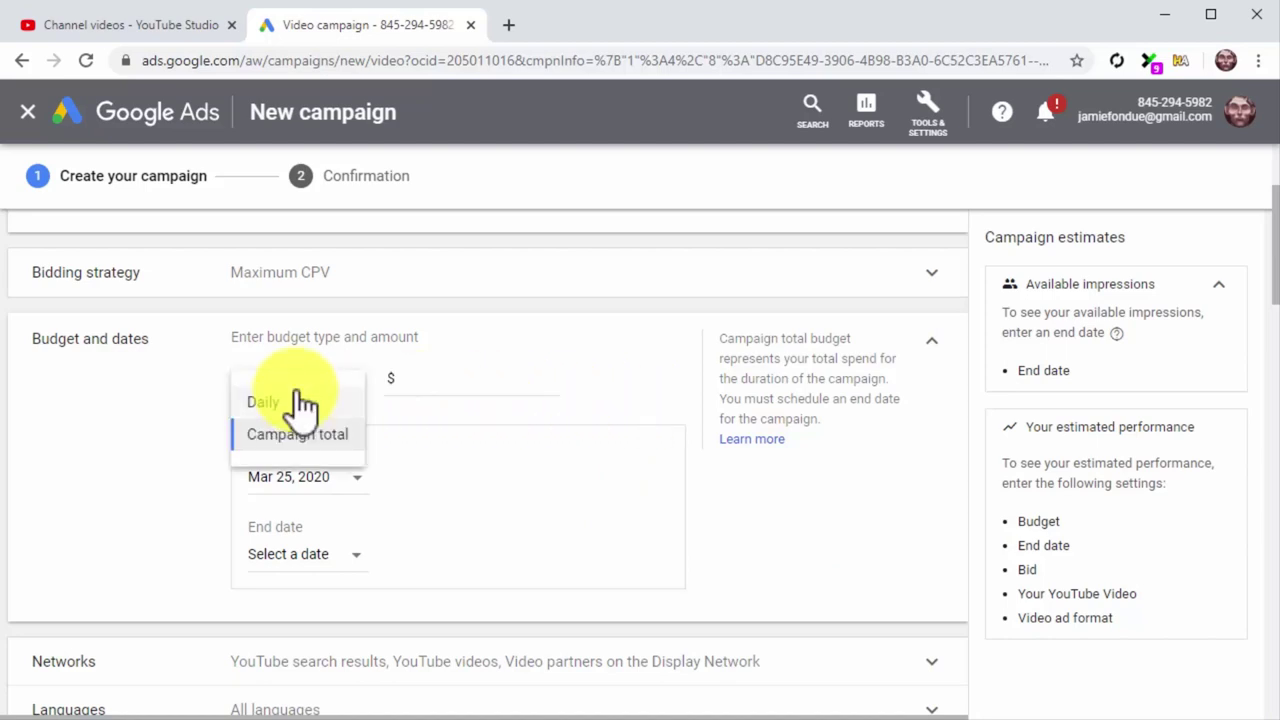
click(313, 404)
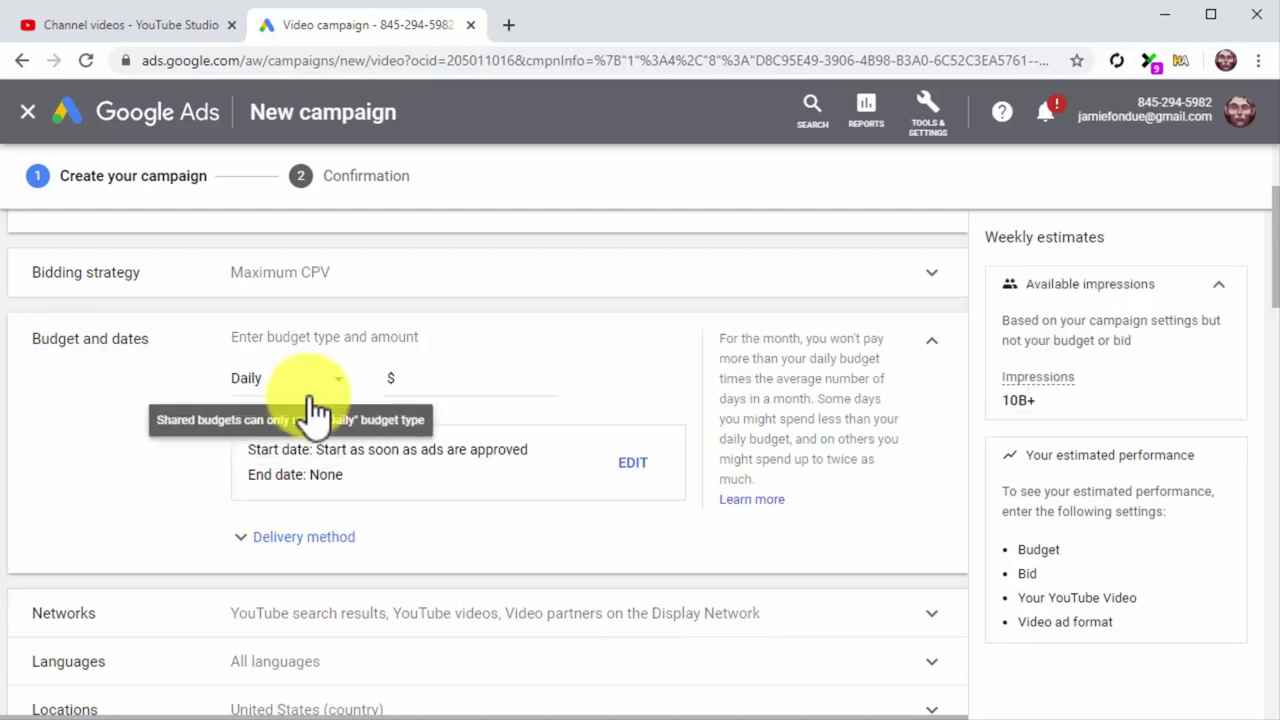
click(454, 377)
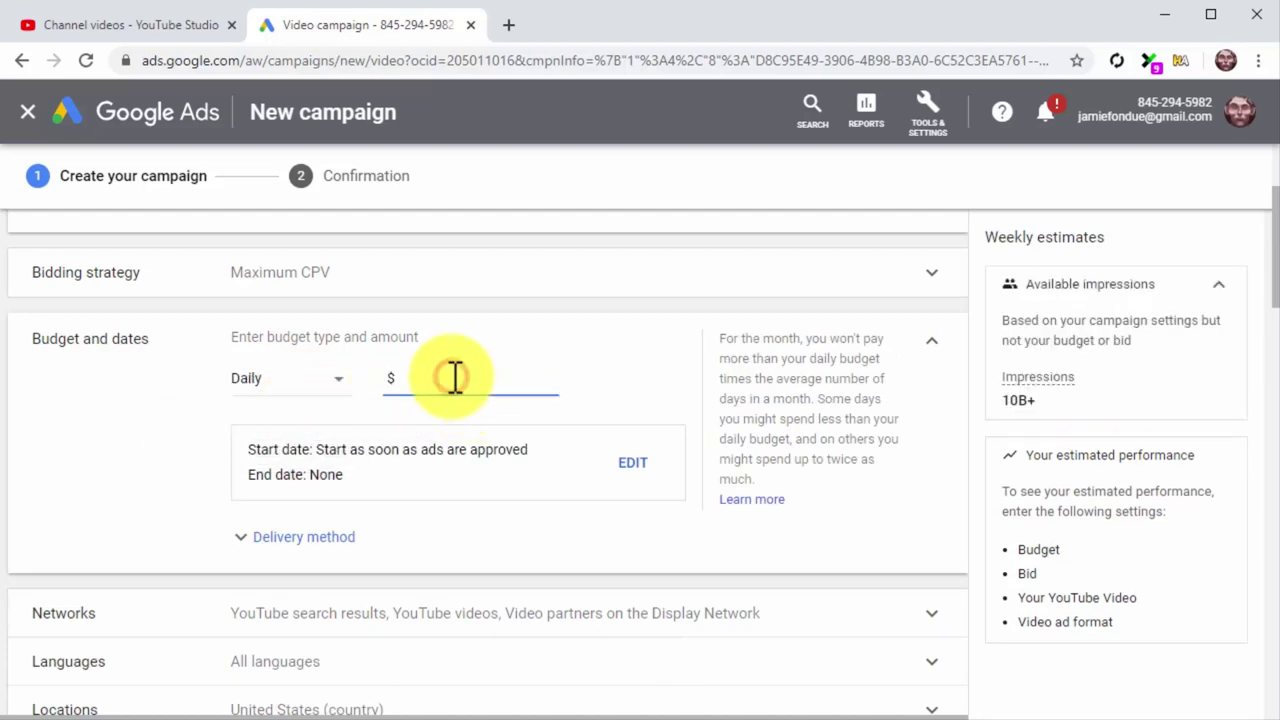
text(5)
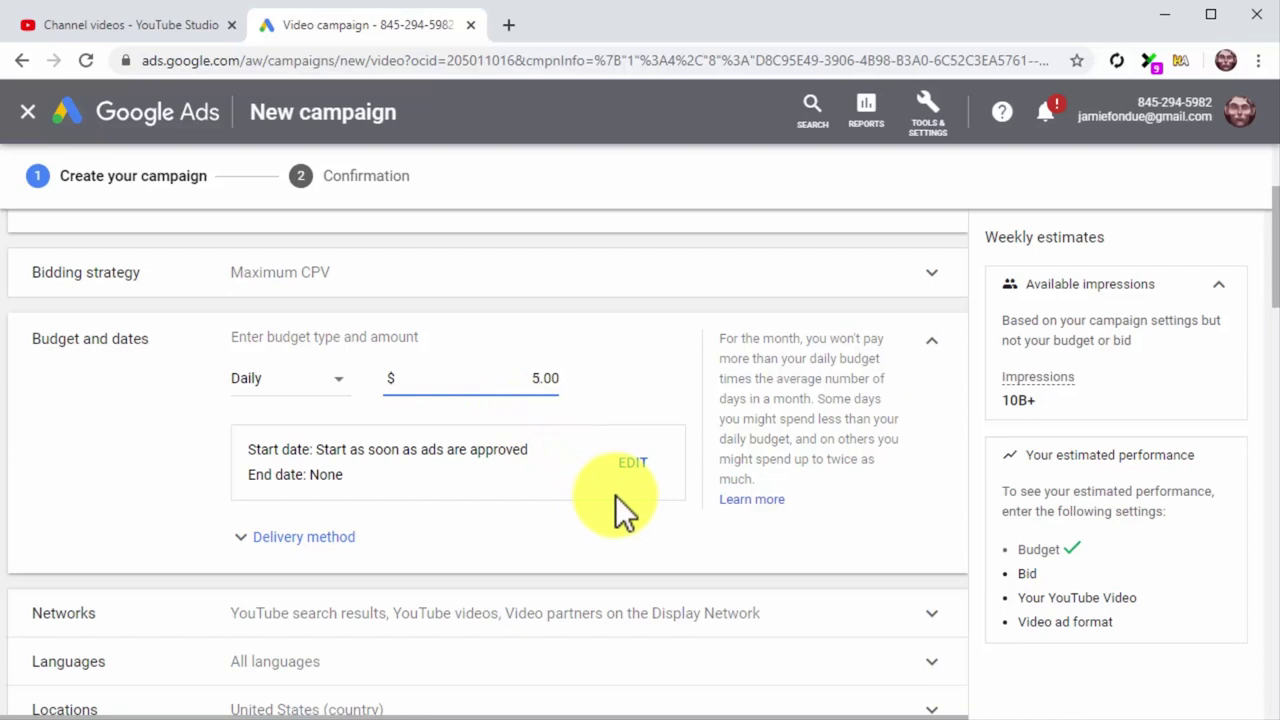
Step: Set the campaign's target language to English
scroll(615, 495, down, 2)
click(592, 460)
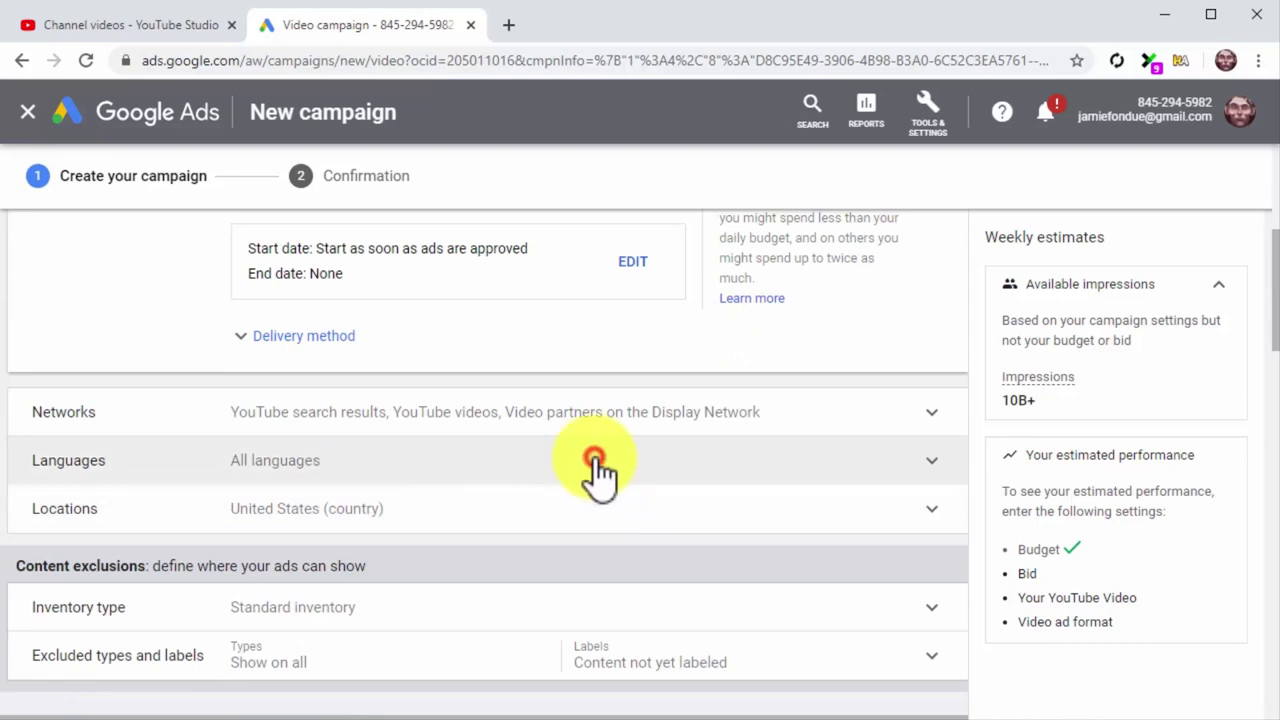
scroll(600, 470, down, 1)
click(528, 464)
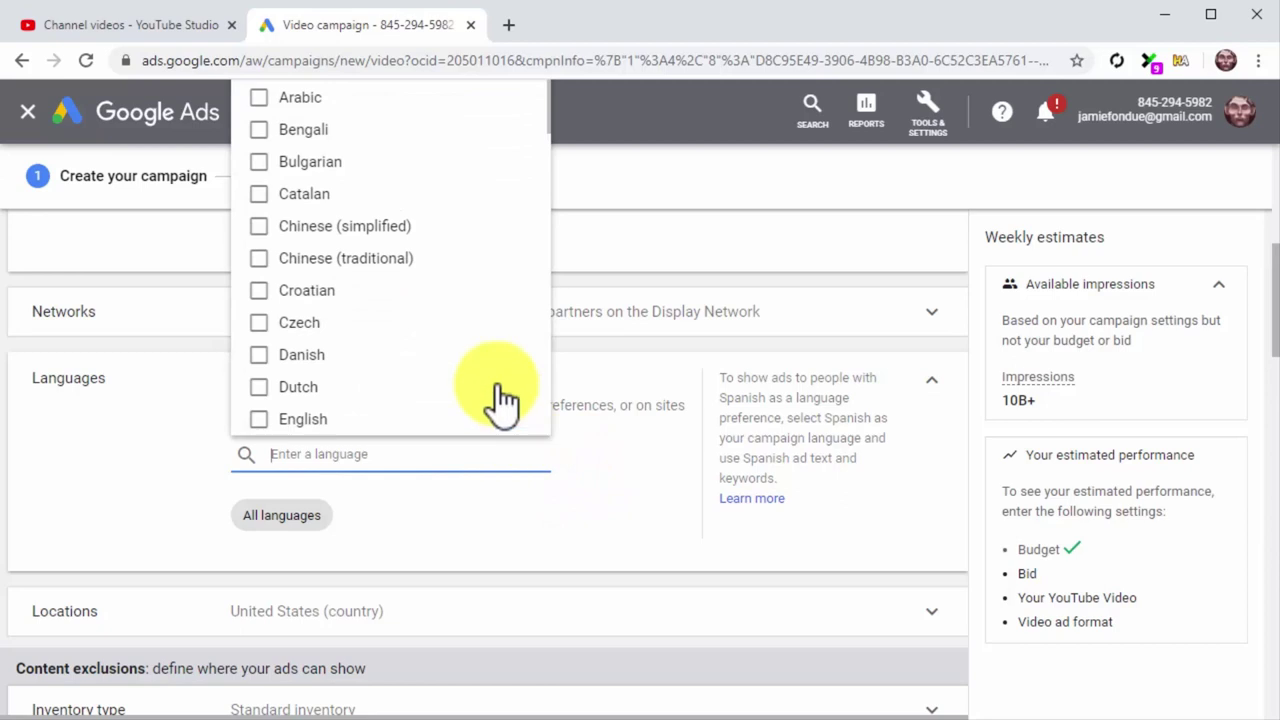
scroll(410, 350, down, 1)
click(302, 320)
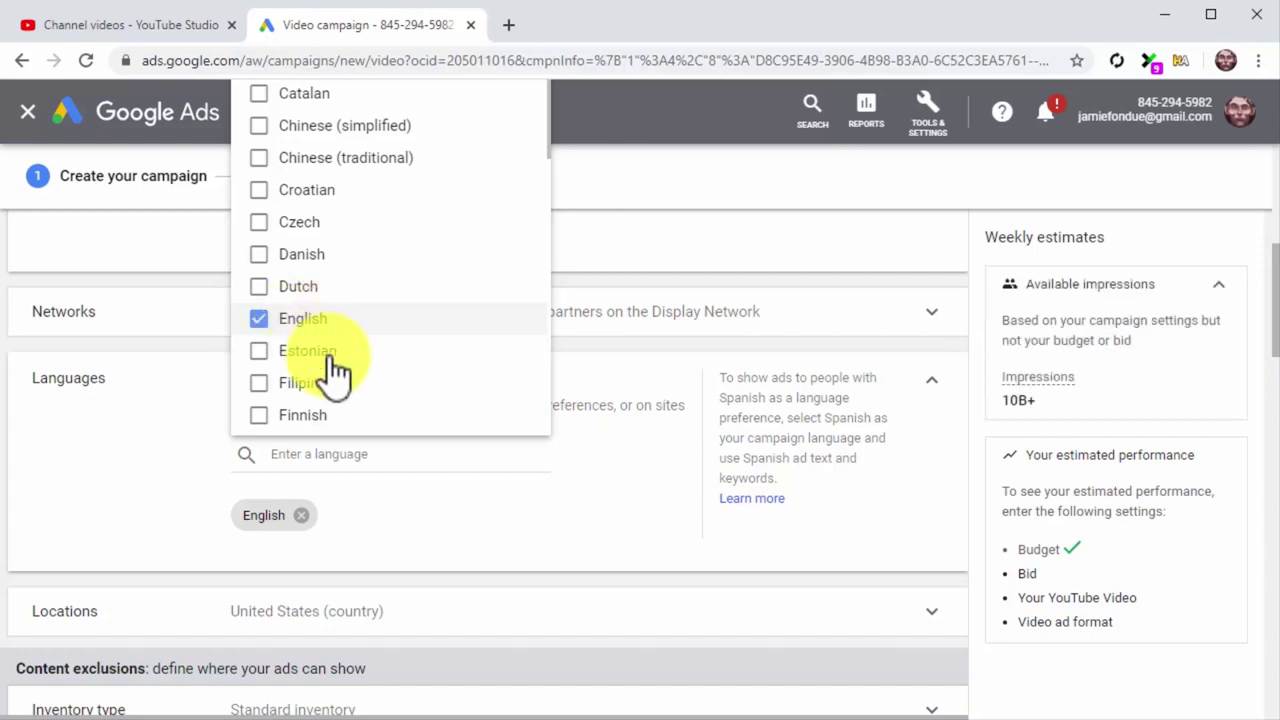
Step: Set the campaign's target locations to United States and Canada
scroll(565, 527, down, 2)
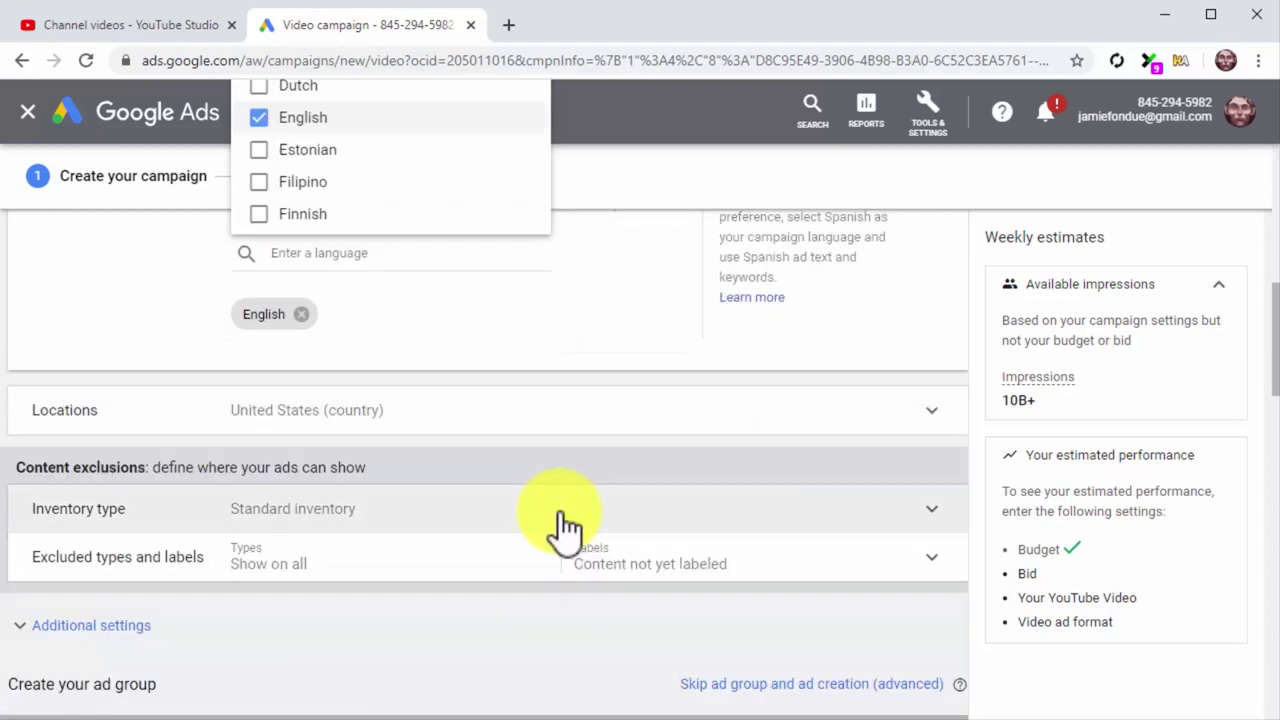
click(514, 428)
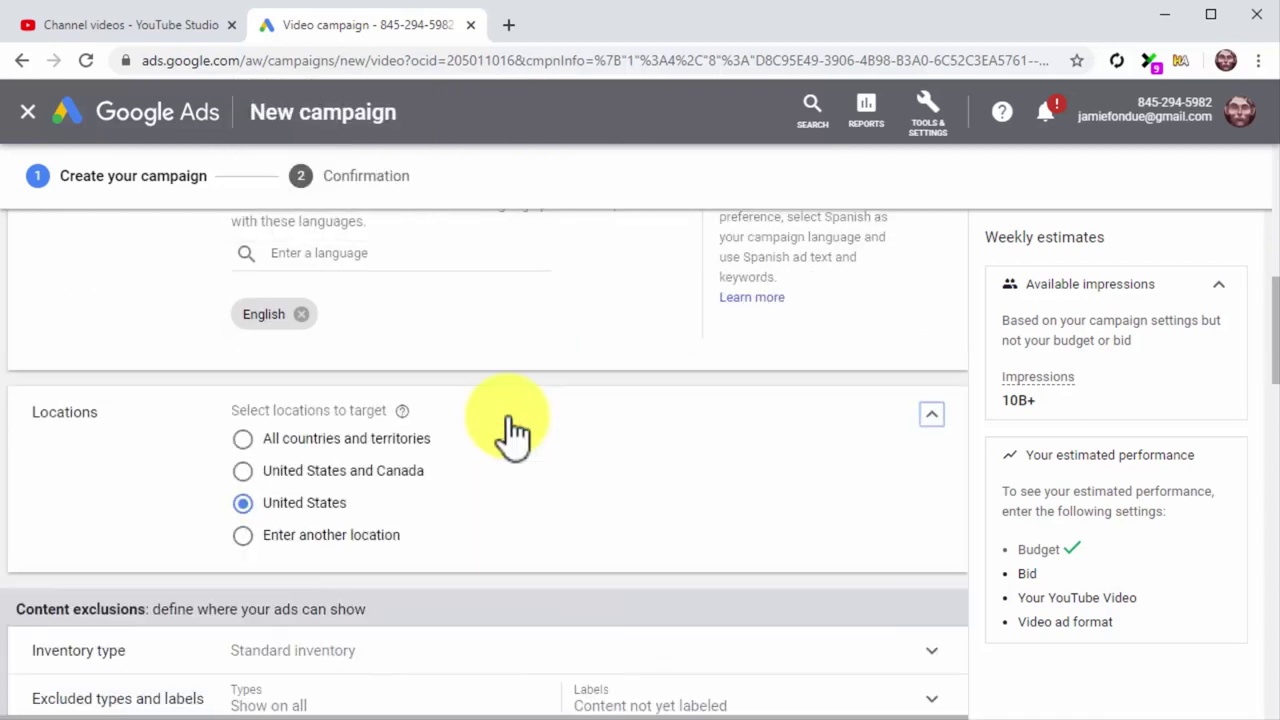
scroll(507, 425, down, 1)
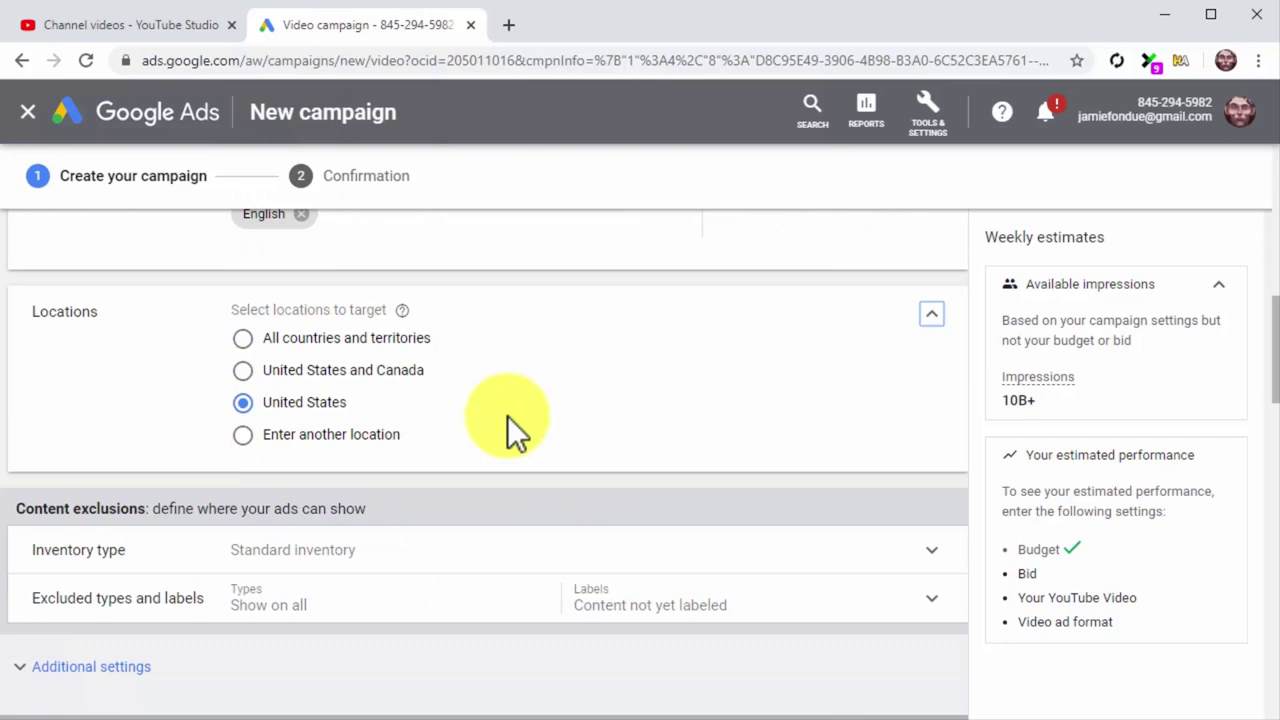
click(275, 368)
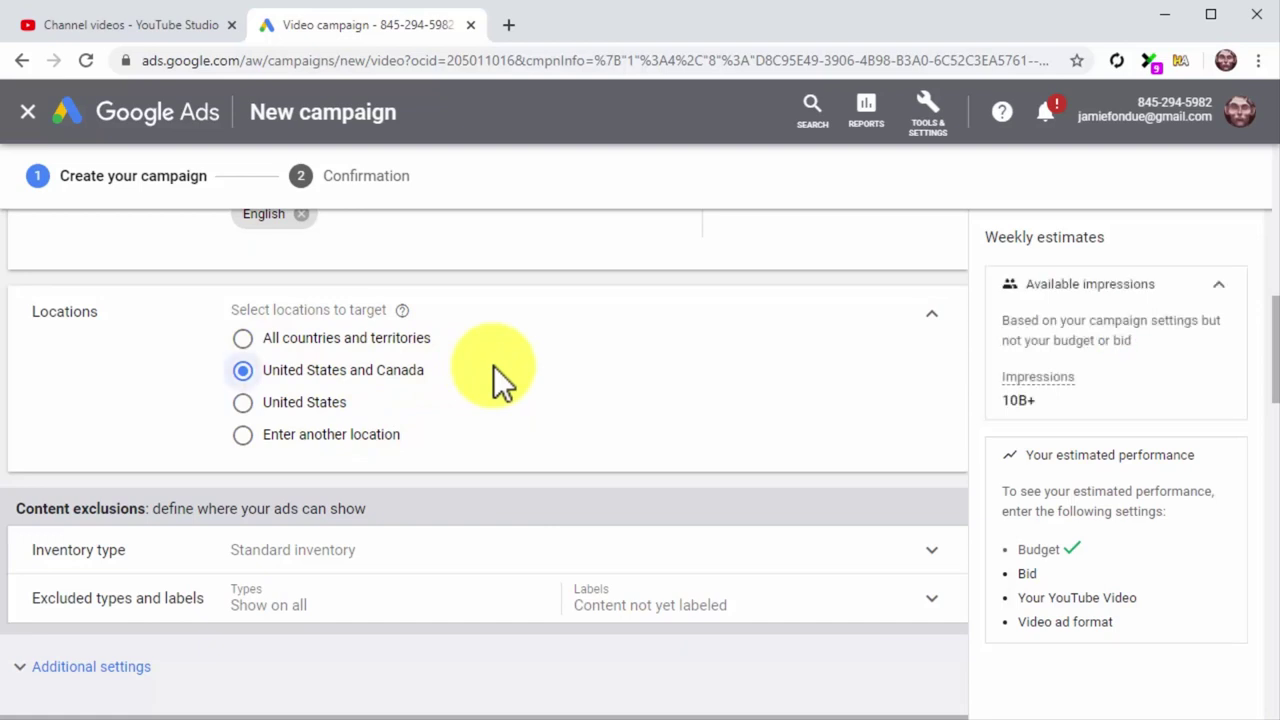
Step: Name the ad group "Custom YT Ad Group"
scroll(495, 368, down, 4)
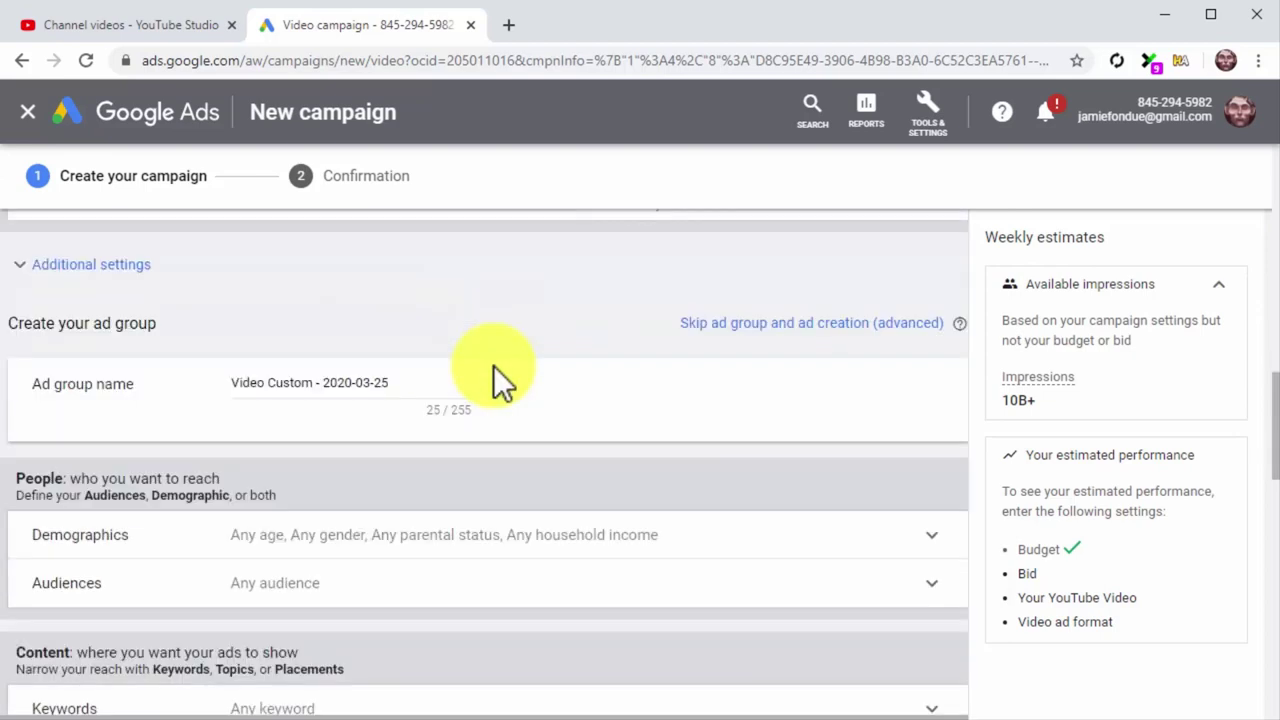
scroll(493, 365, down, 1)
click(424, 295)
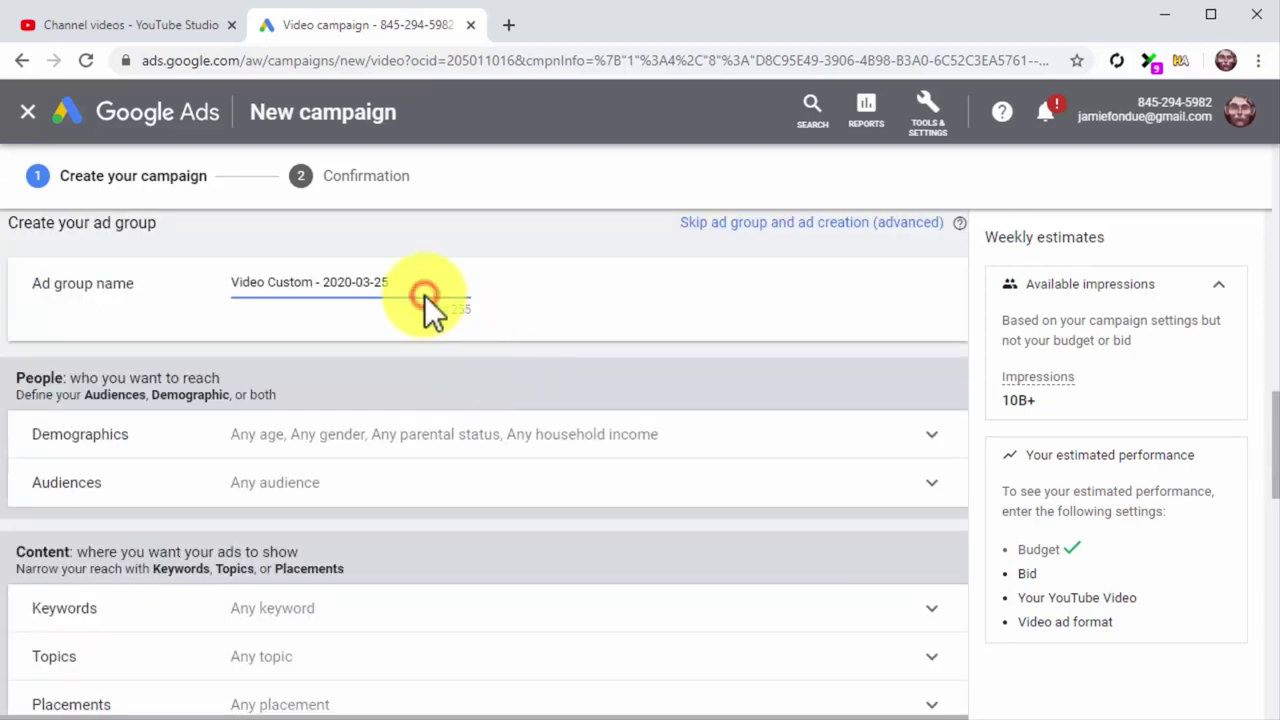
key(ctrl+a)
text(Custom YT Ad Group)
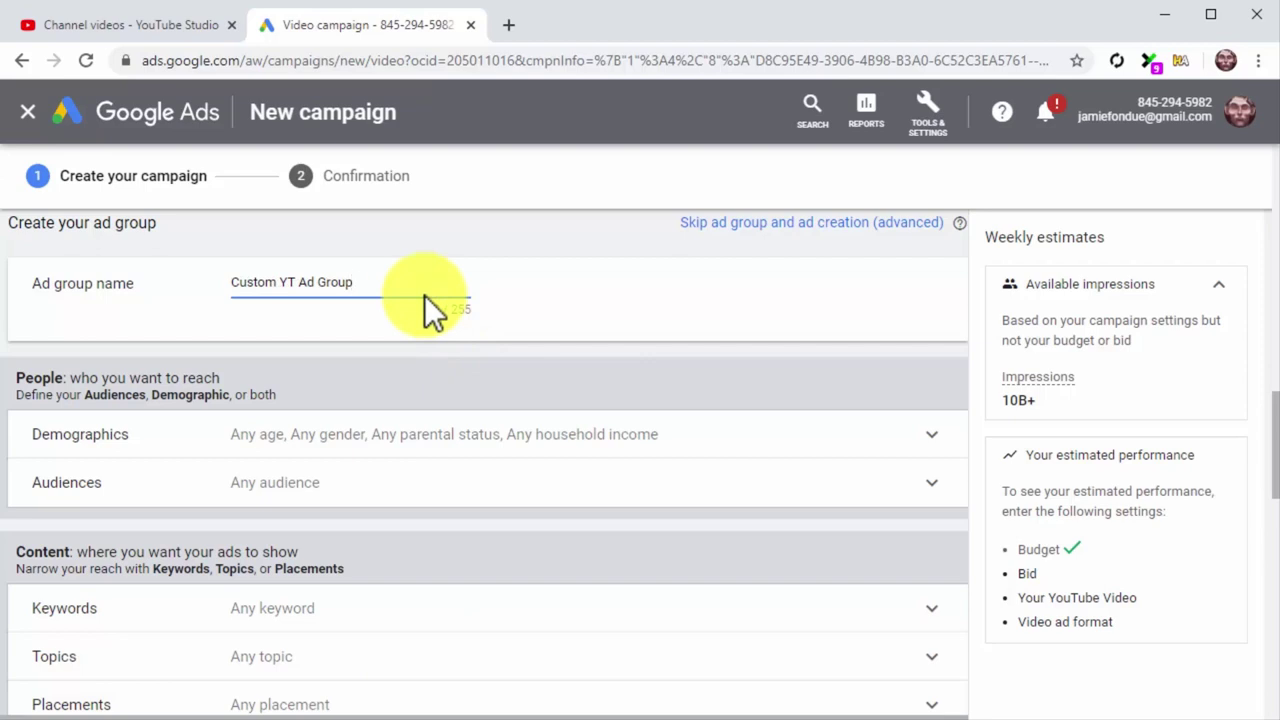
Step: Exclude ages 18-24 and 65+, household incomes 41-50% and Lower 50%, and every Unknown group from the demographic targeting
scroll(424, 295, down, 1)
click(452, 345)
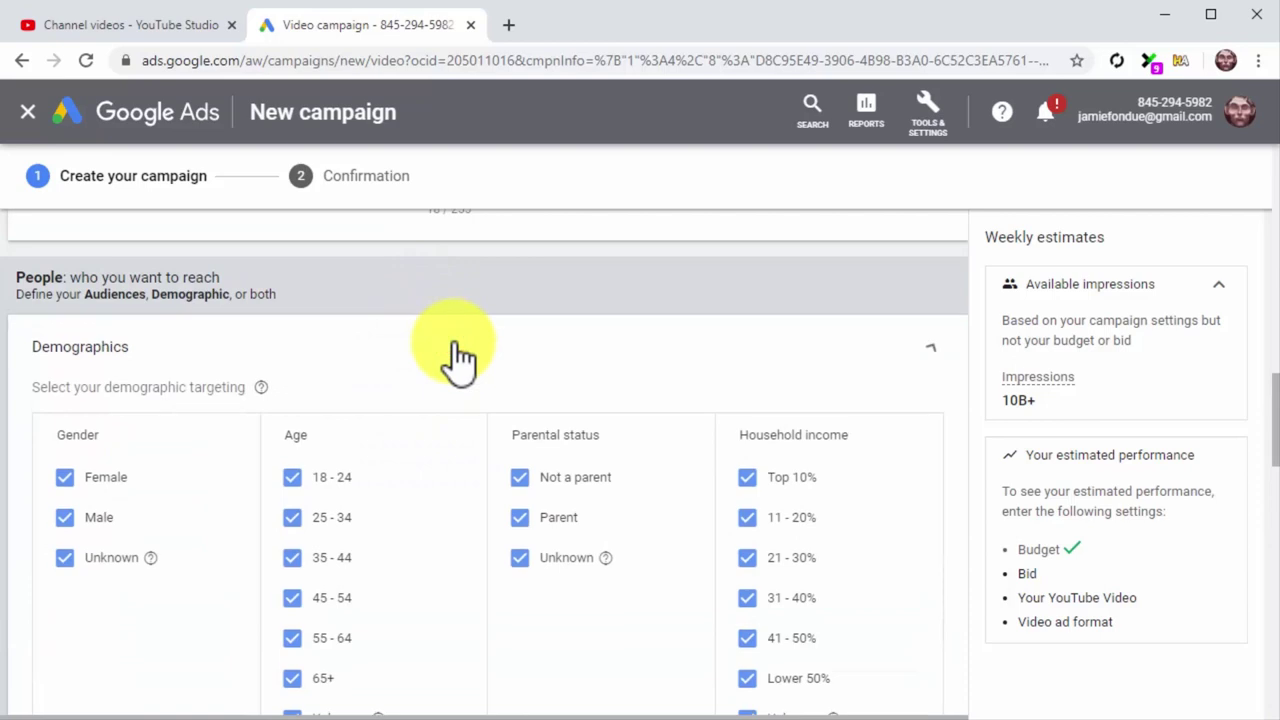
scroll(458, 355, down, 1)
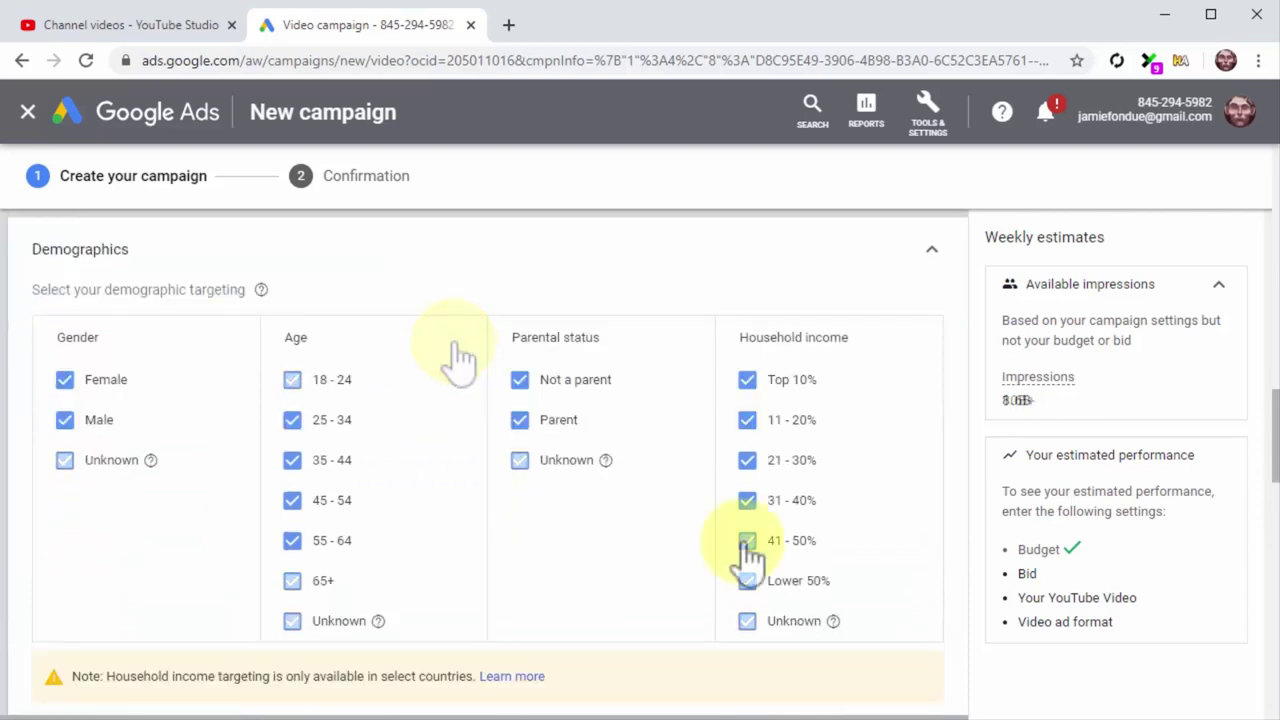
Step: Search the audiences for "healthy" and target Food, Foodies and Cooking Enthusiasts
scroll(748, 556, down, 3)
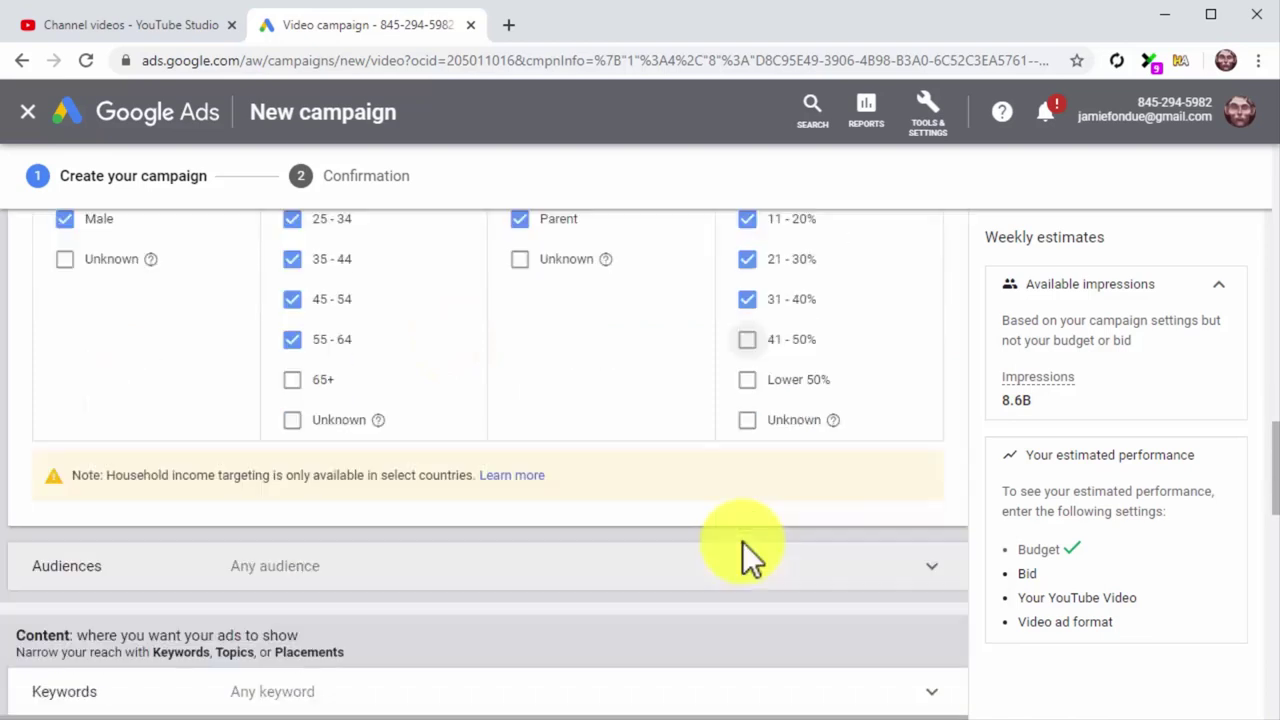
click(722, 470)
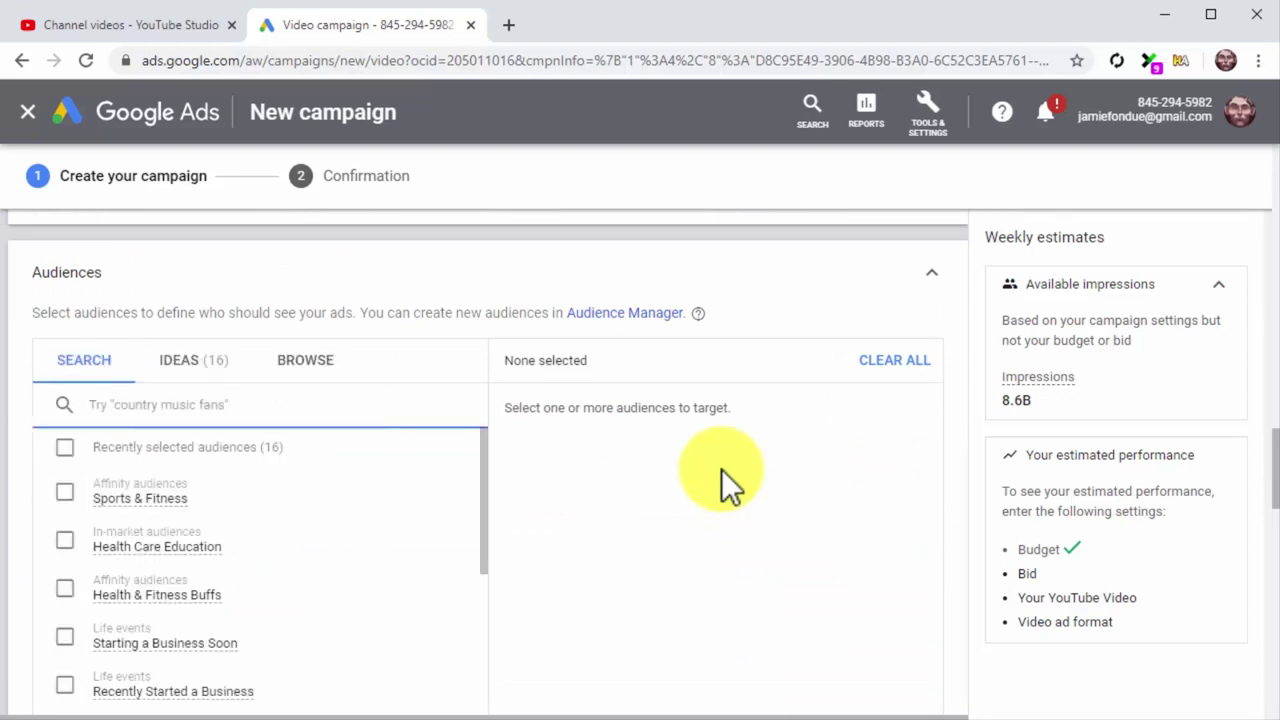
text(hea)
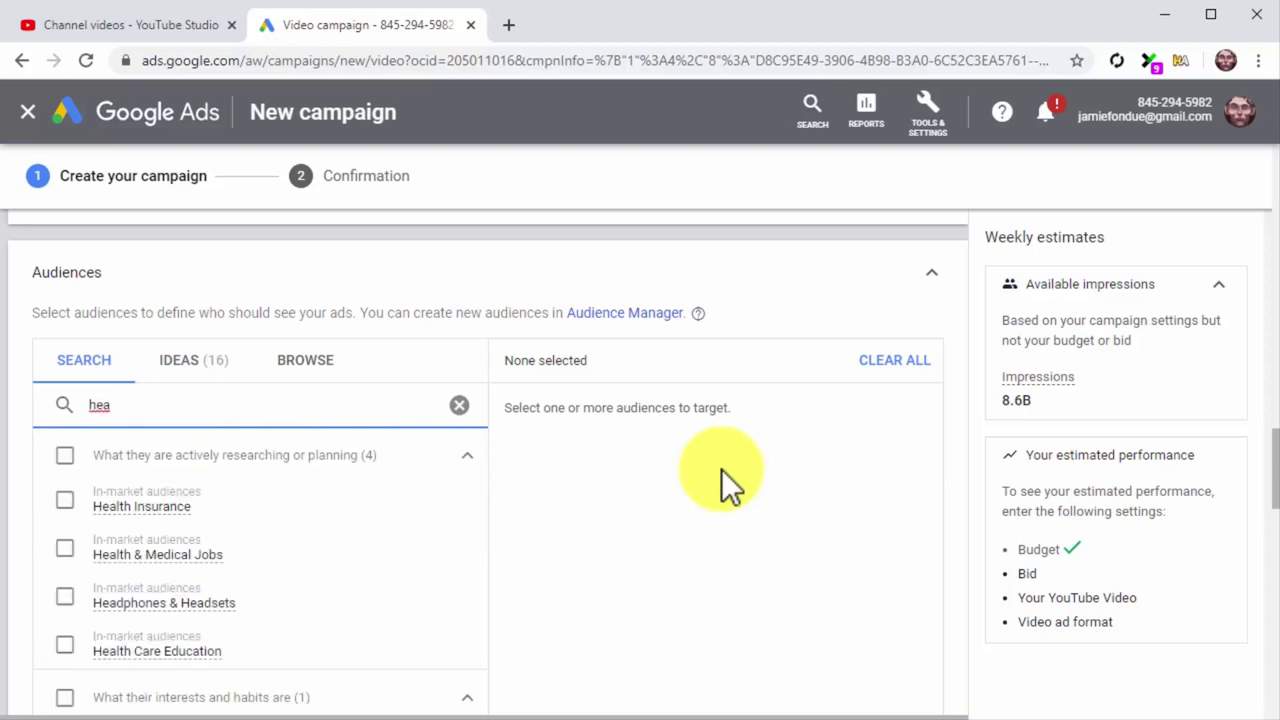
text(lthy)
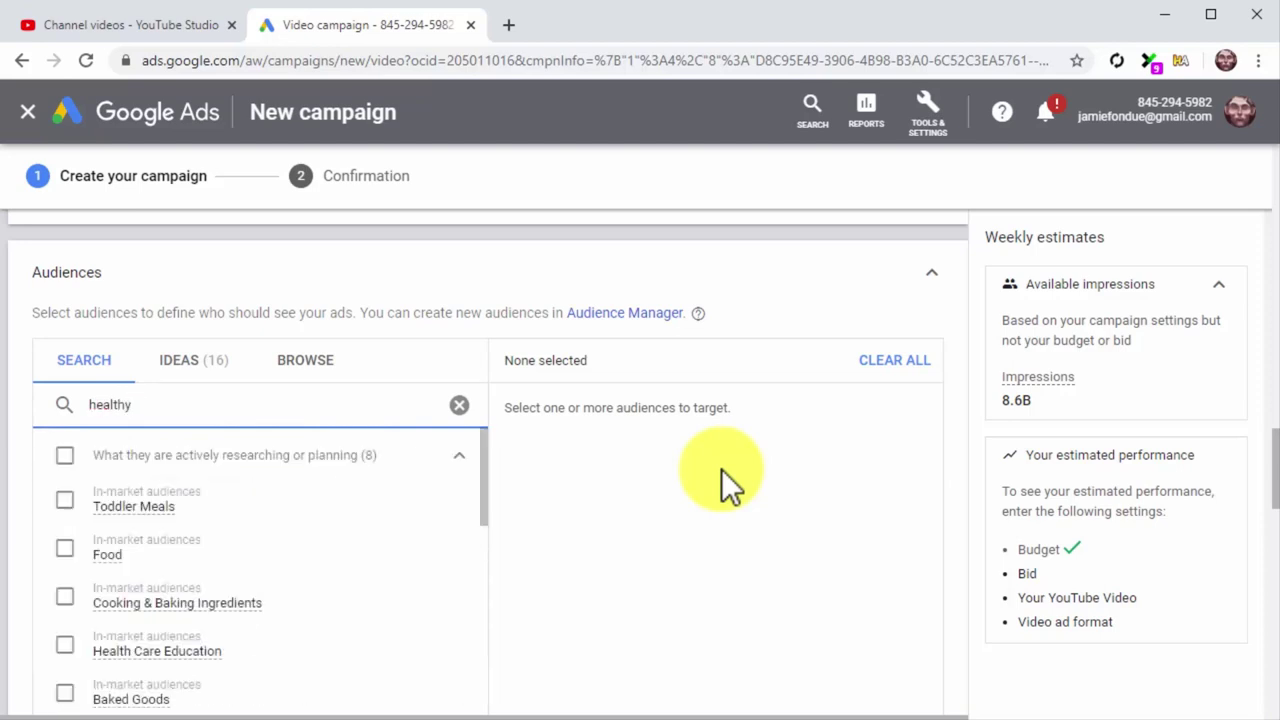
click(64, 549)
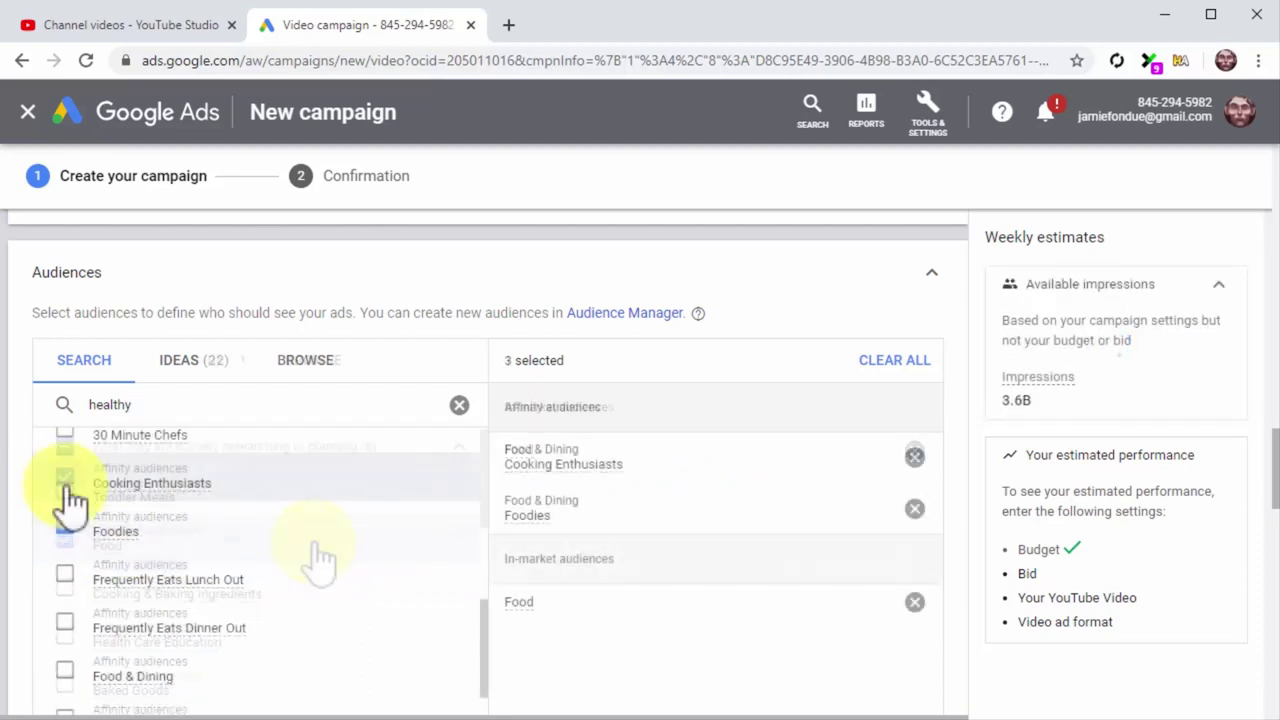
Step: Add the targeting keywords "healthy eating", "healthy foods" and "healthy living tips", one per line
scroll(609, 620, down, 3)
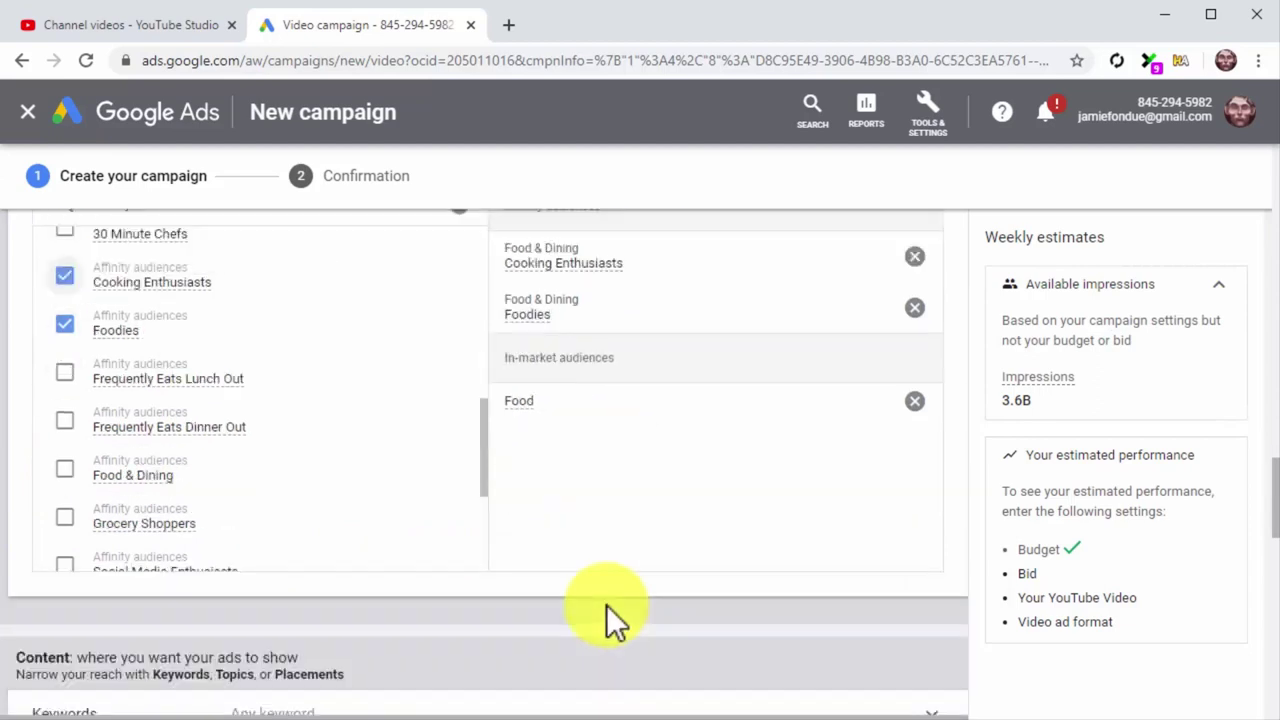
scroll(607, 606, down, 2)
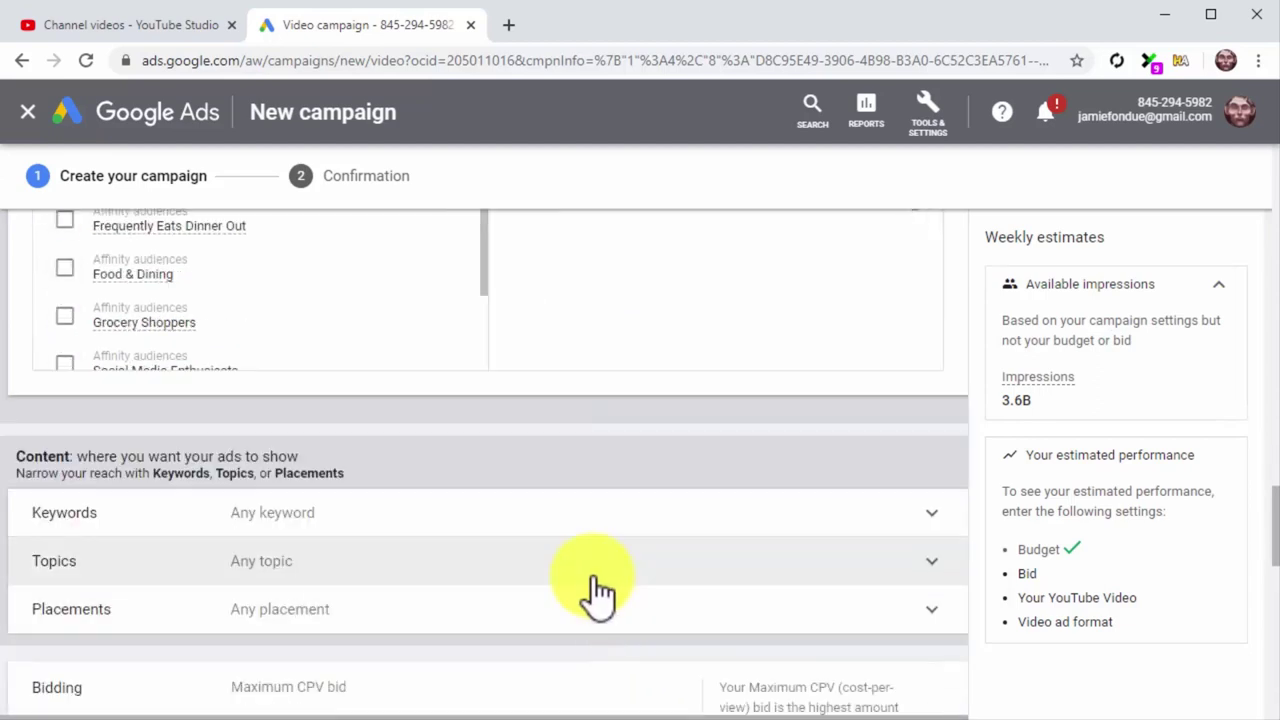
click(566, 528)
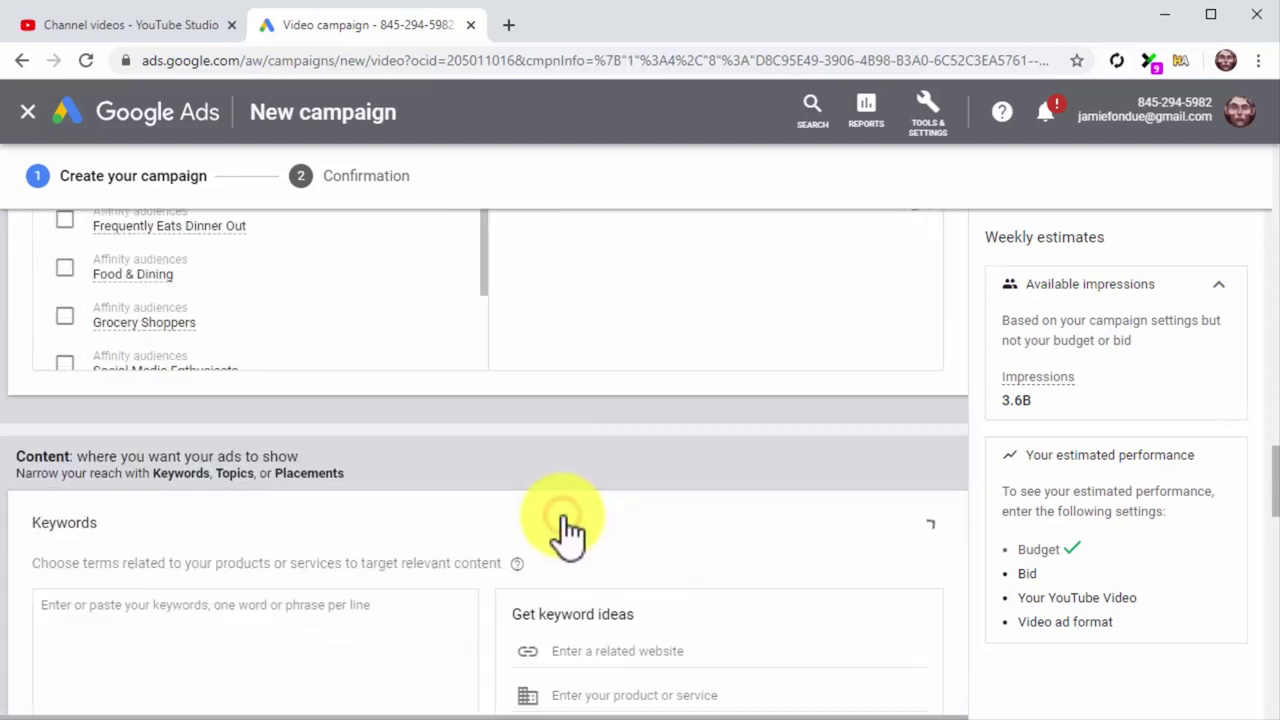
scroll(566, 520, down, 1)
scroll(566, 518, down, 1)
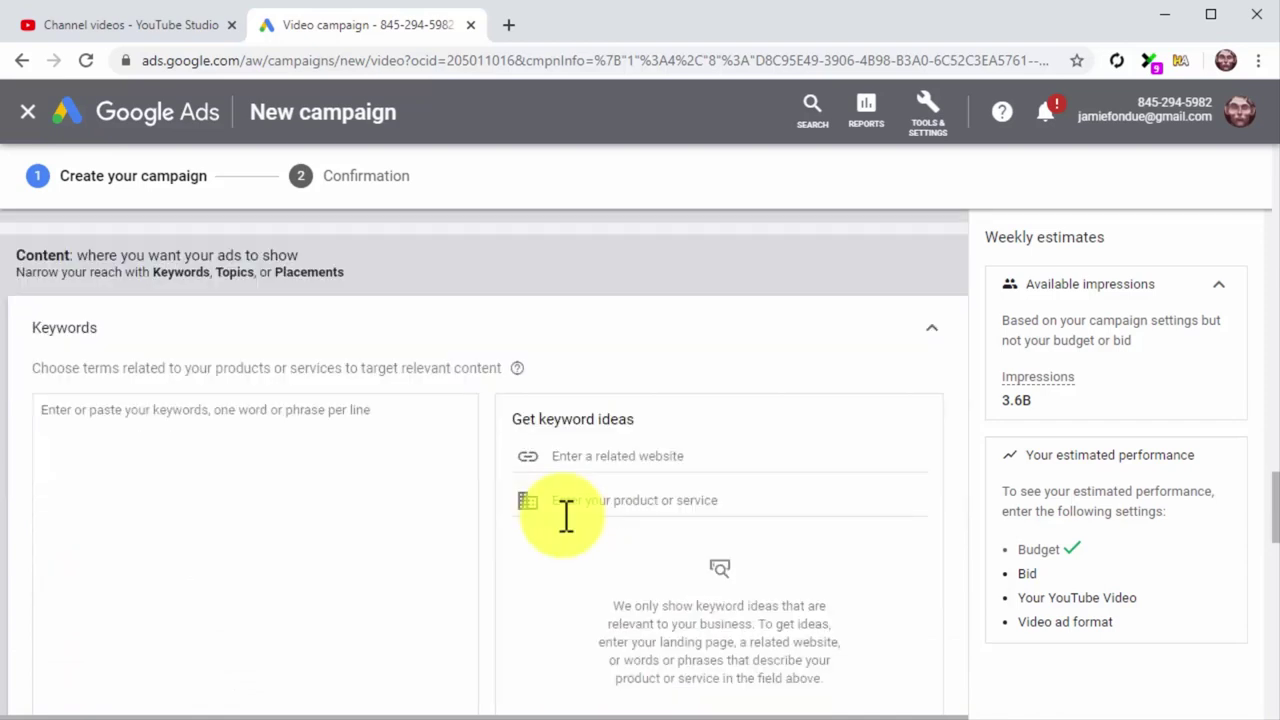
click(423, 441)
text(healthy eating healthy foods healthy living tips)
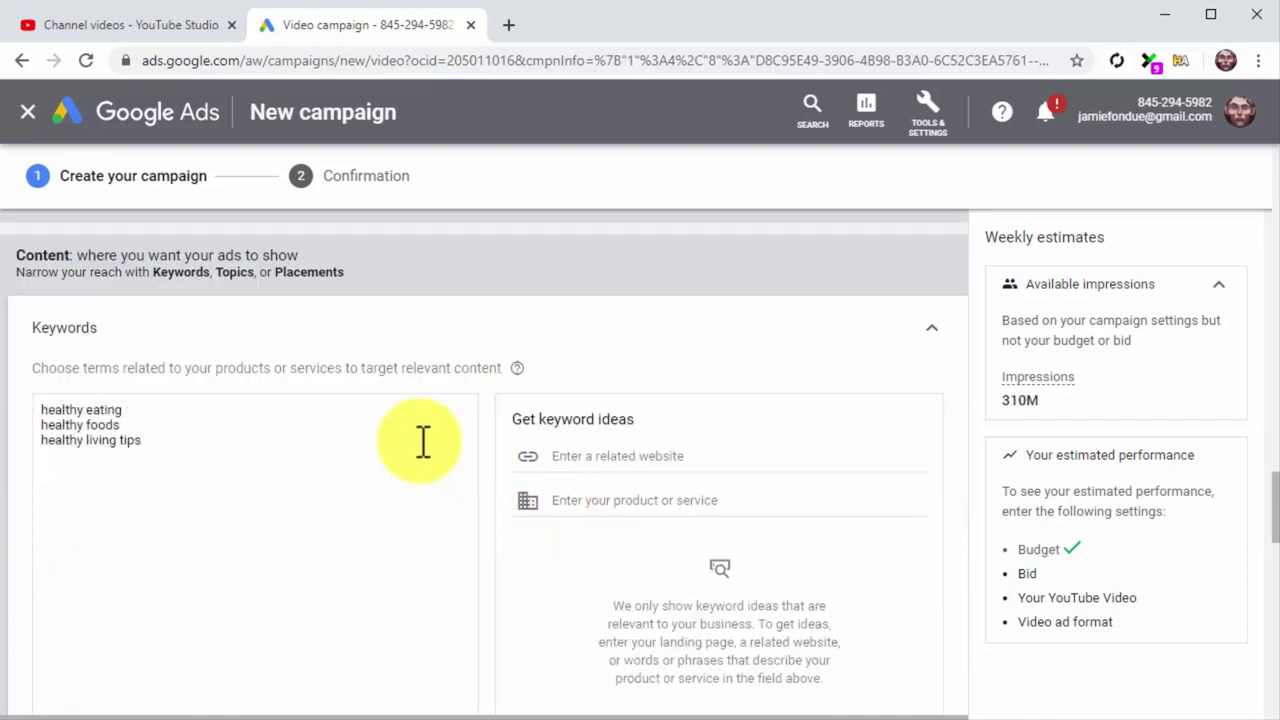
Step: Restrict the ad's topic targeting to Health and Food & Drink
scroll(515, 548, down, 4)
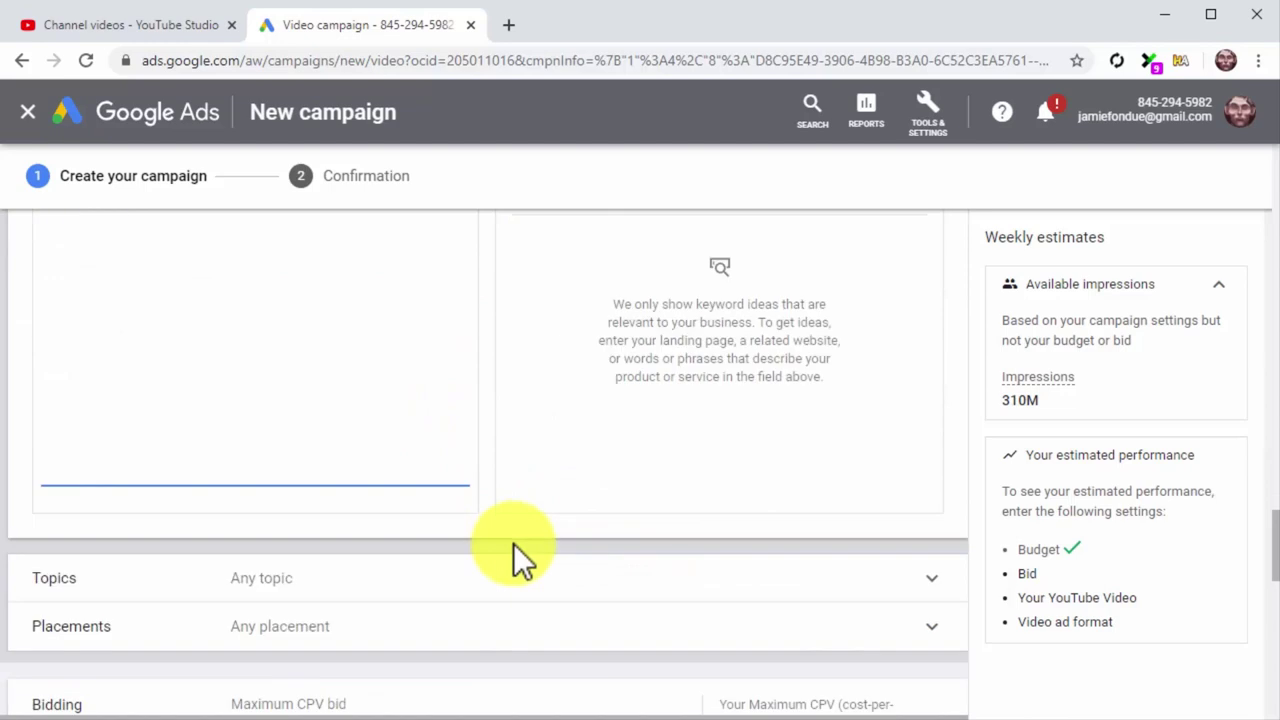
click(470, 392)
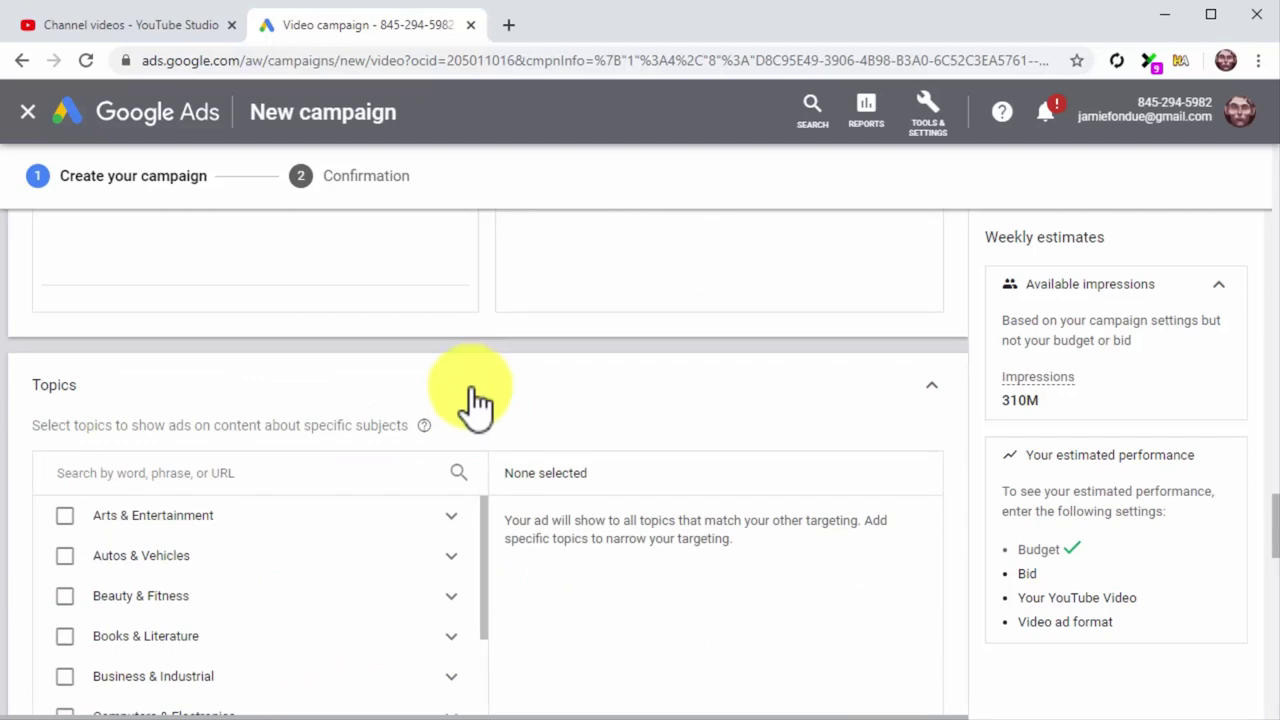
scroll(580, 618, down, 1)
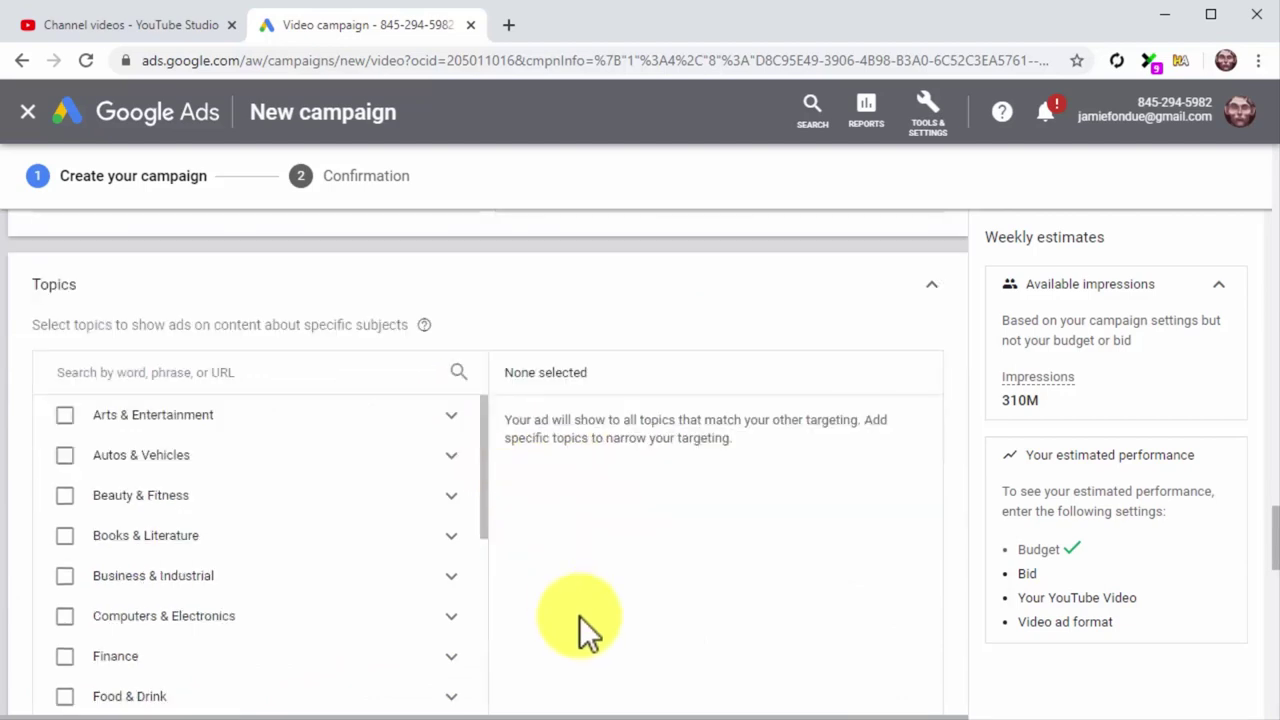
scroll(579, 616, down, 1)
scroll(425, 480, down, 2)
click(422, 482)
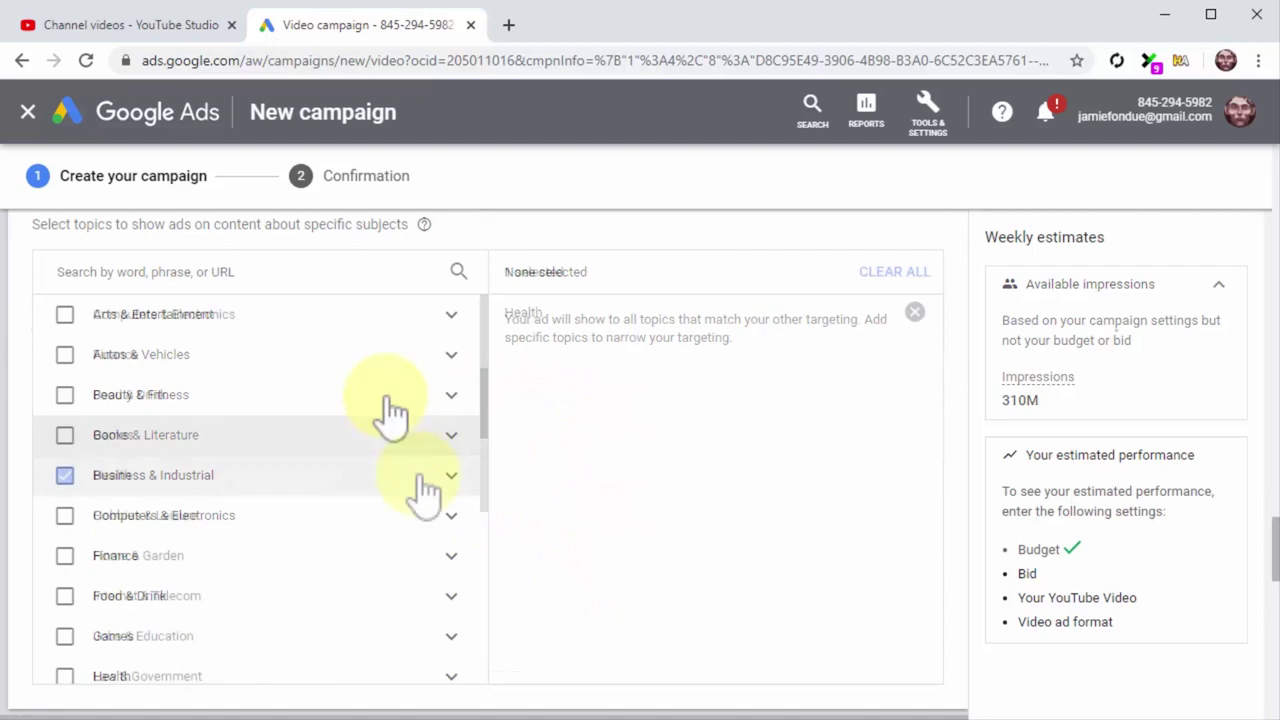
click(72, 398)
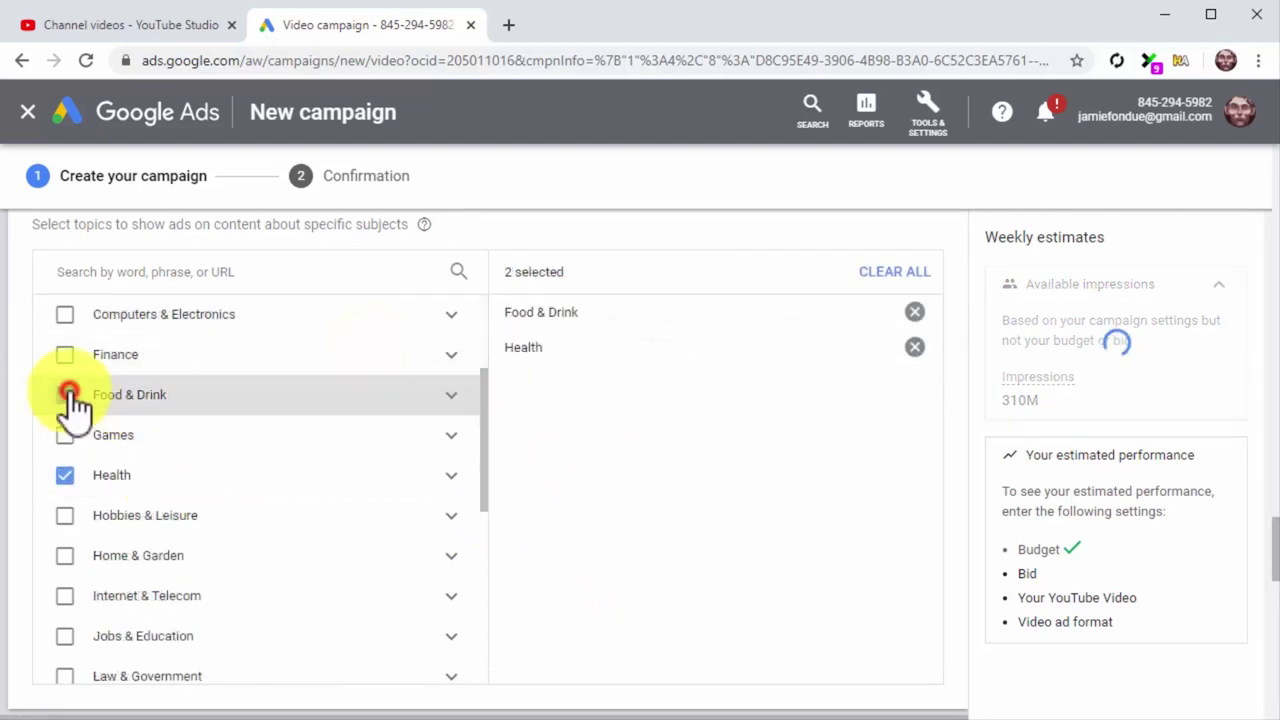
Step: Look through the YouTube channel placements matching "healthy eating" and clear the placement search
scroll(647, 500, down, 4)
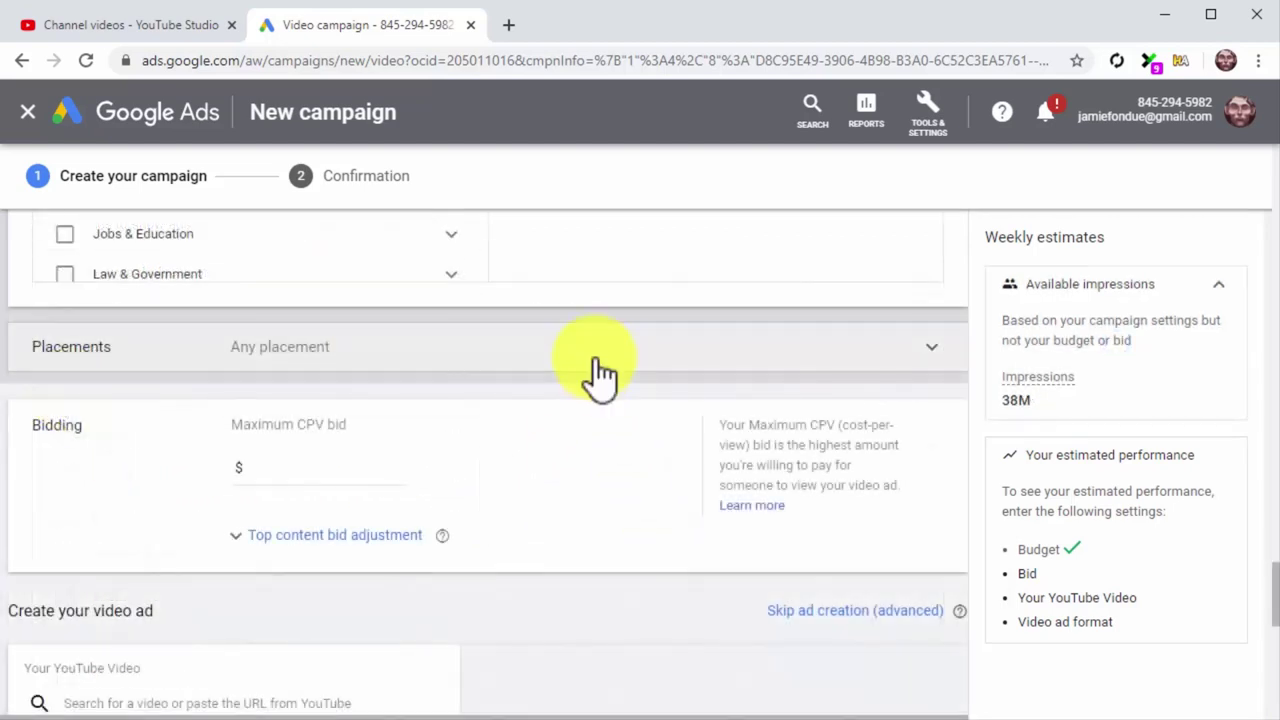
click(597, 362)
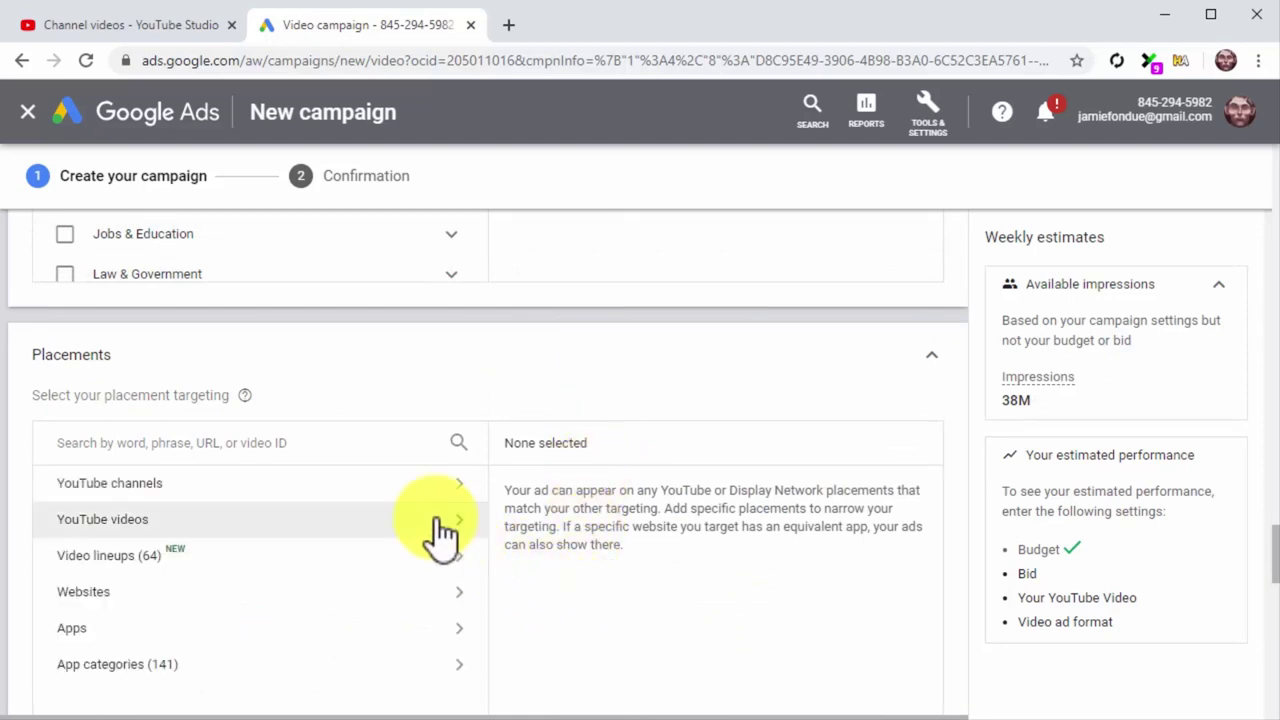
click(310, 449)
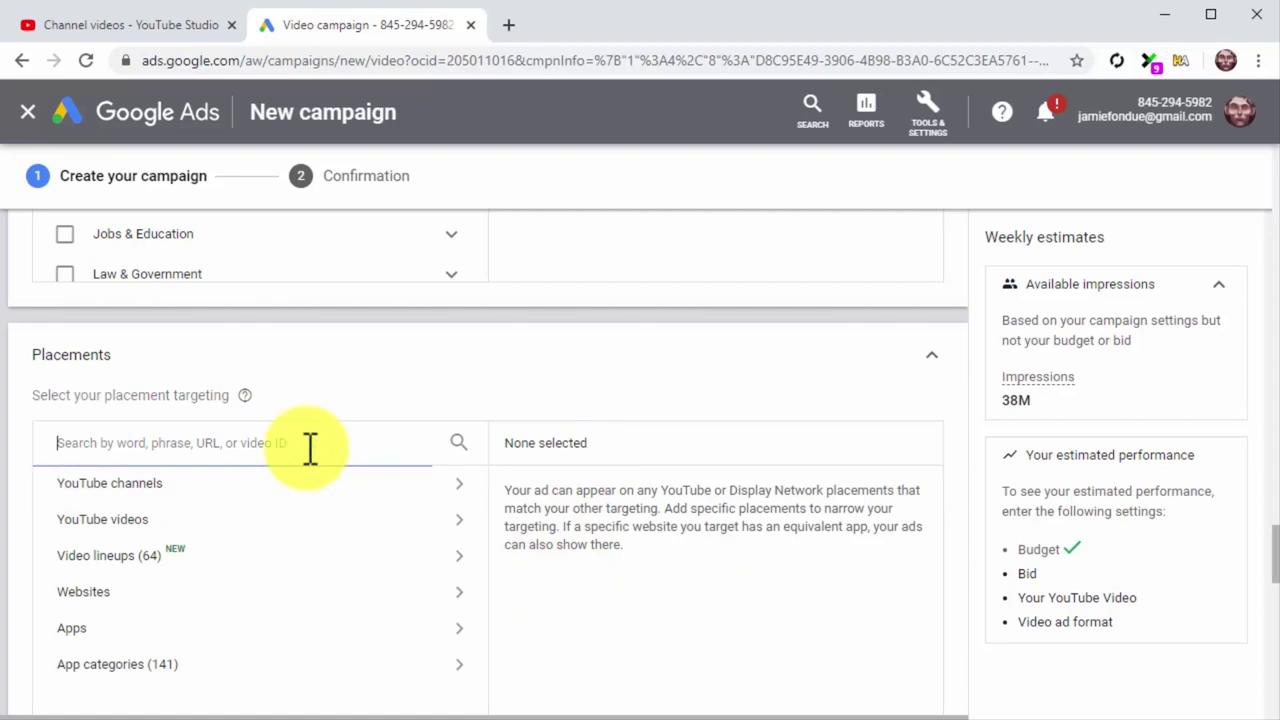
text(healthy )
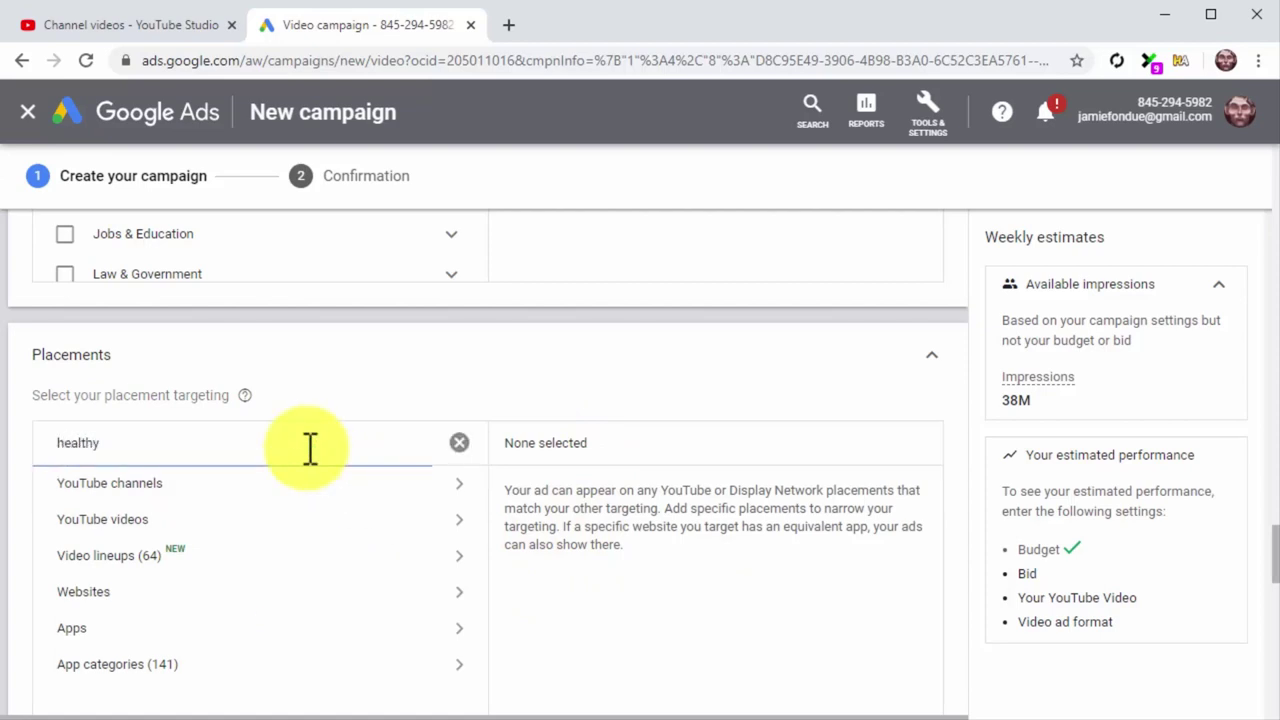
text(eating)
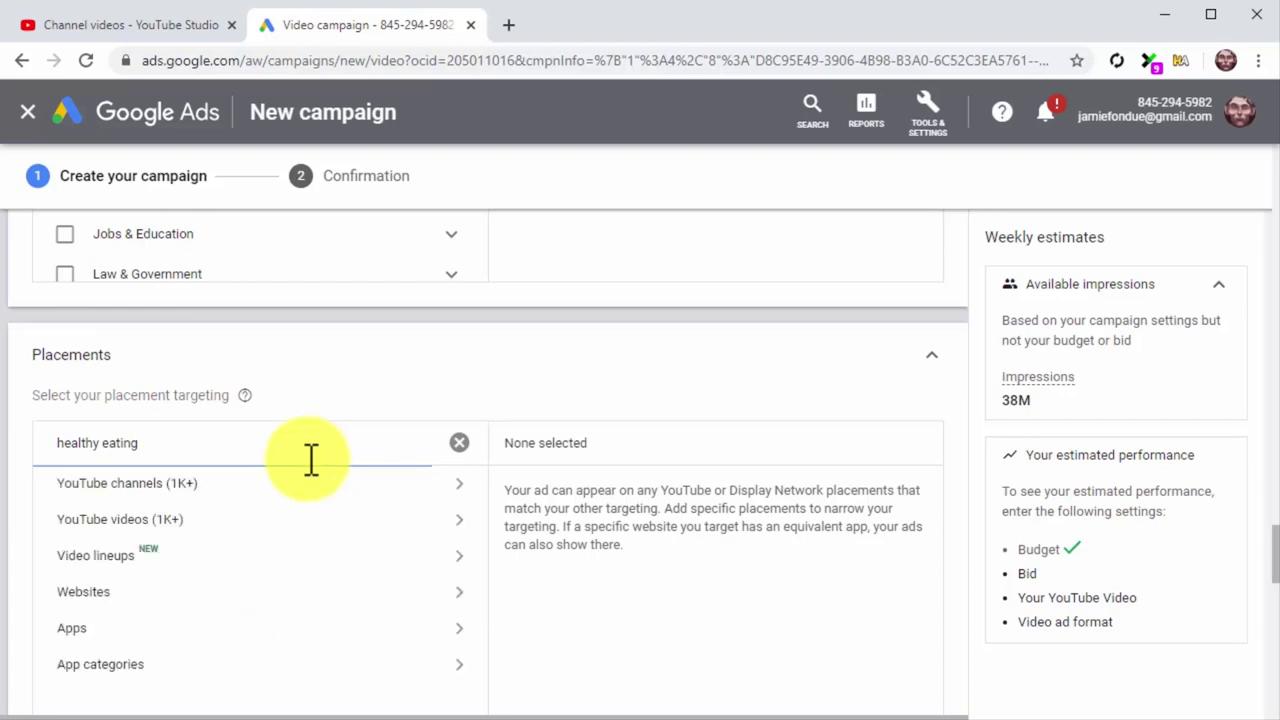
click(330, 490)
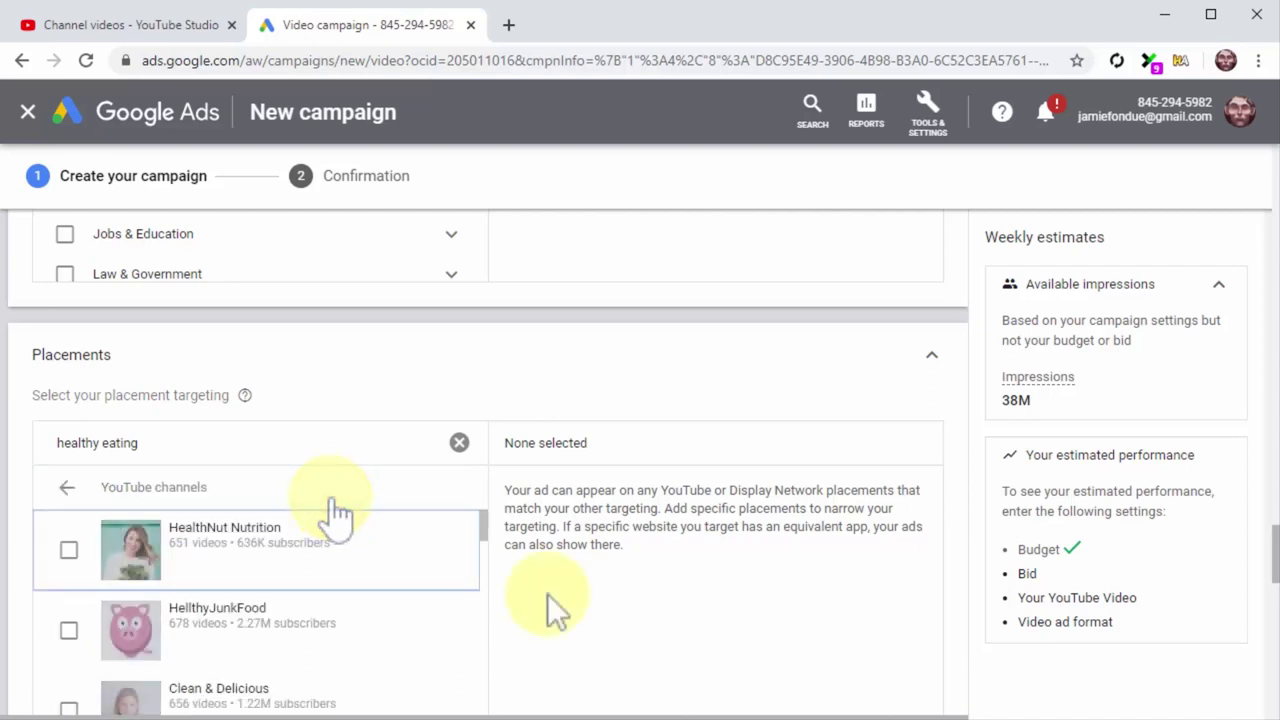
scroll(552, 607, down, 1)
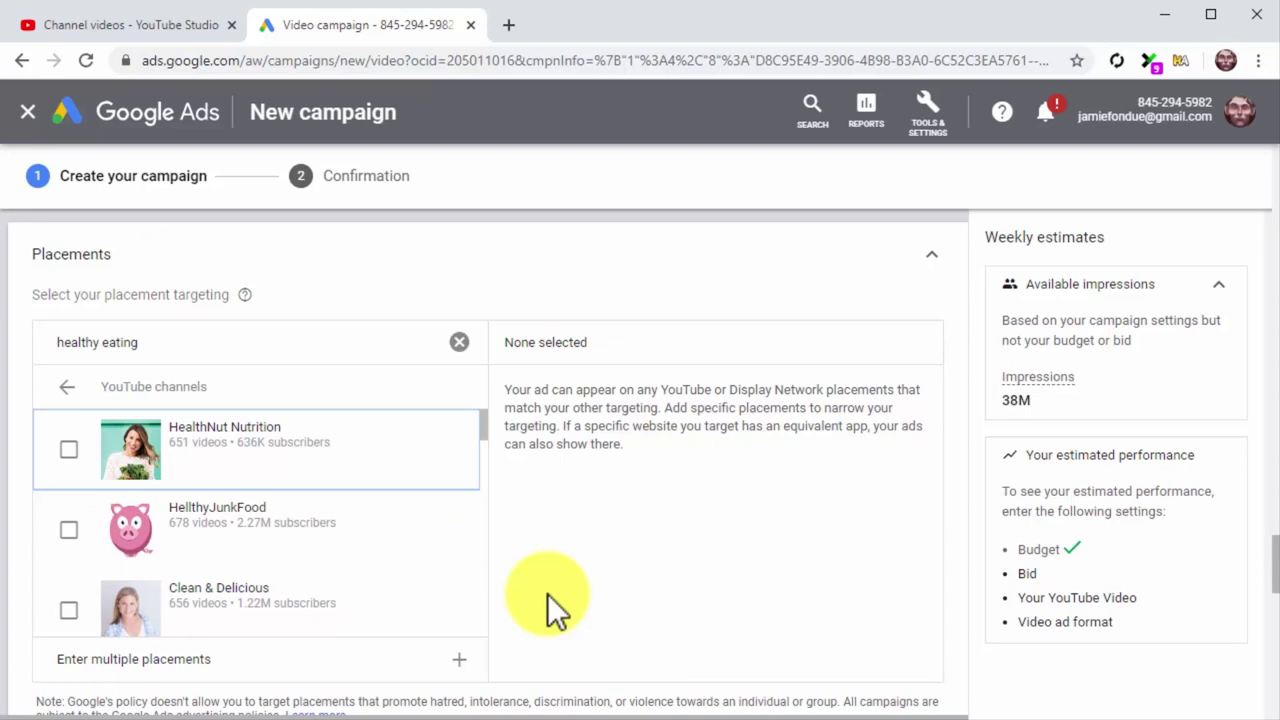
click(460, 343)
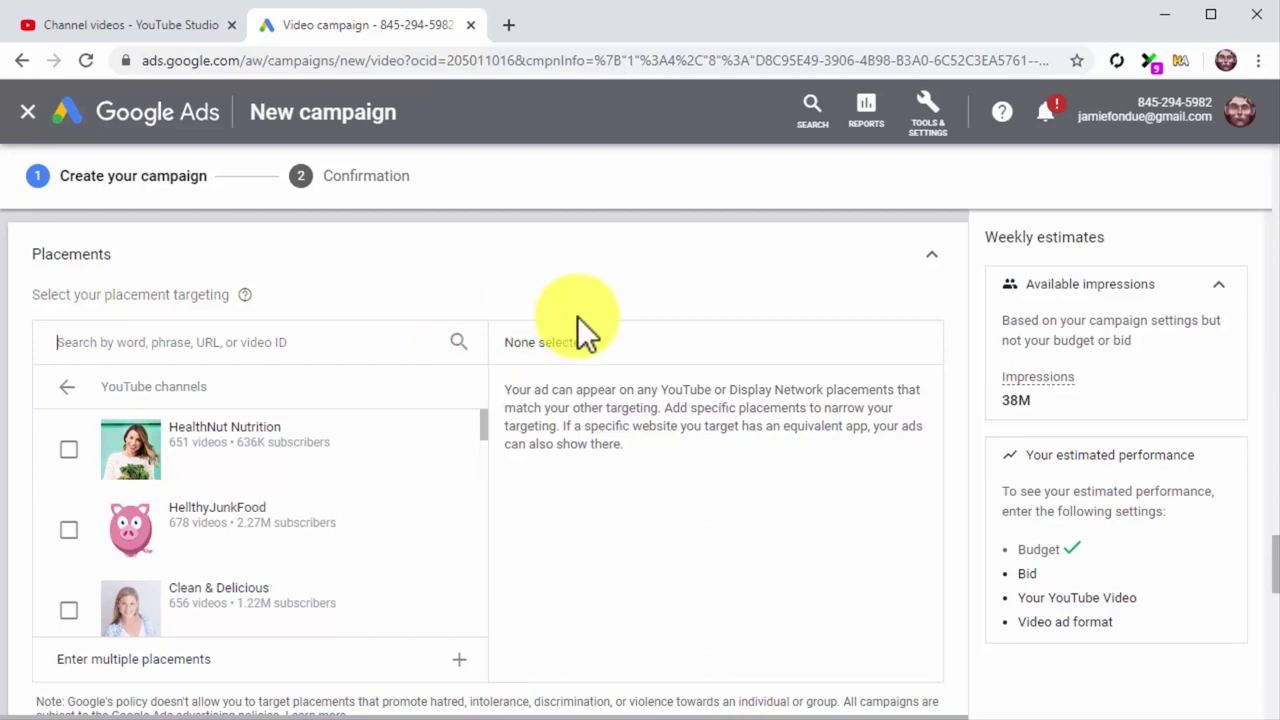
Step: Leave the placements unrestricted and set the maximum CPV bid to $0.50
click(906, 266)
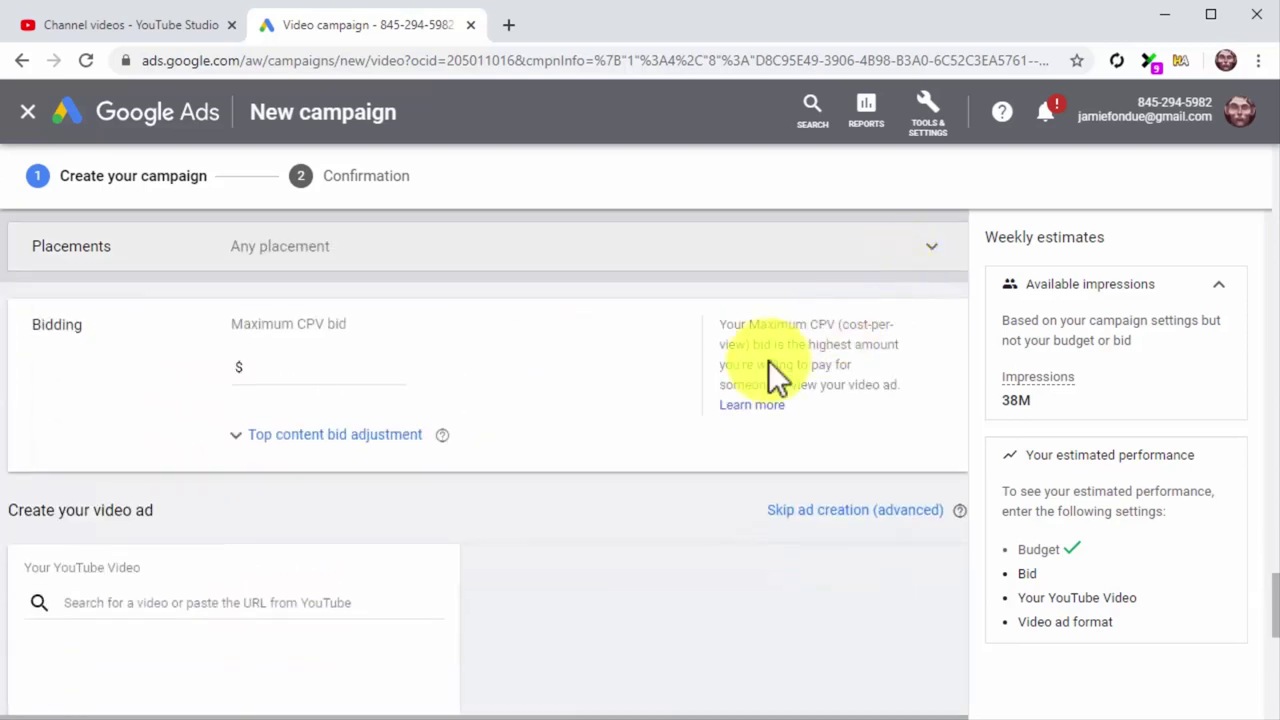
click(400, 375)
text(0.50)
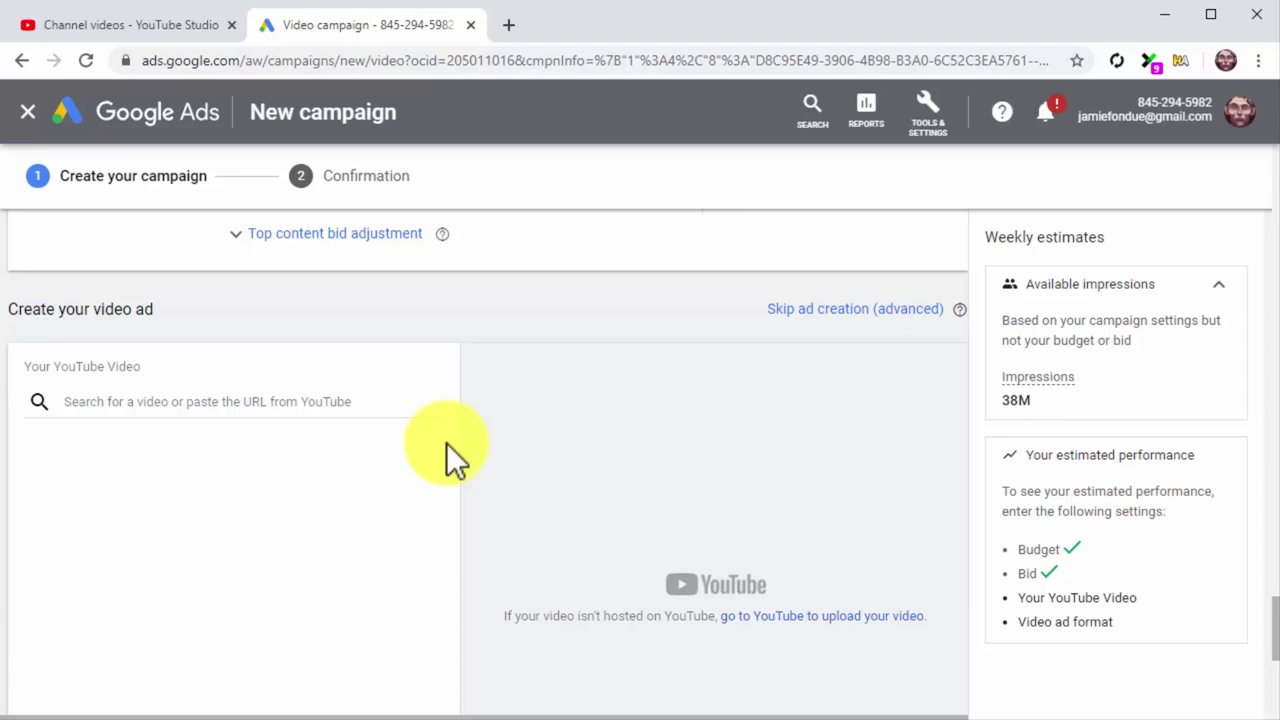
click(388, 401)
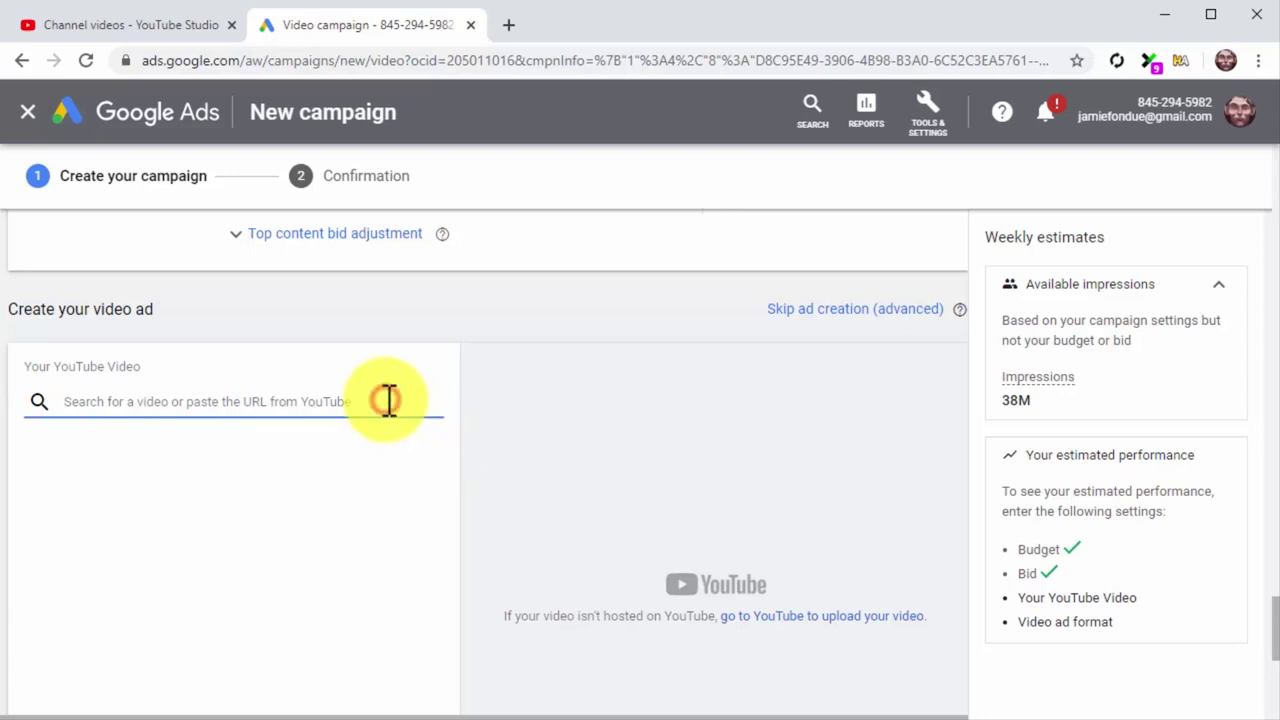
text(https://youtu.be/VljfqRu8LPI)
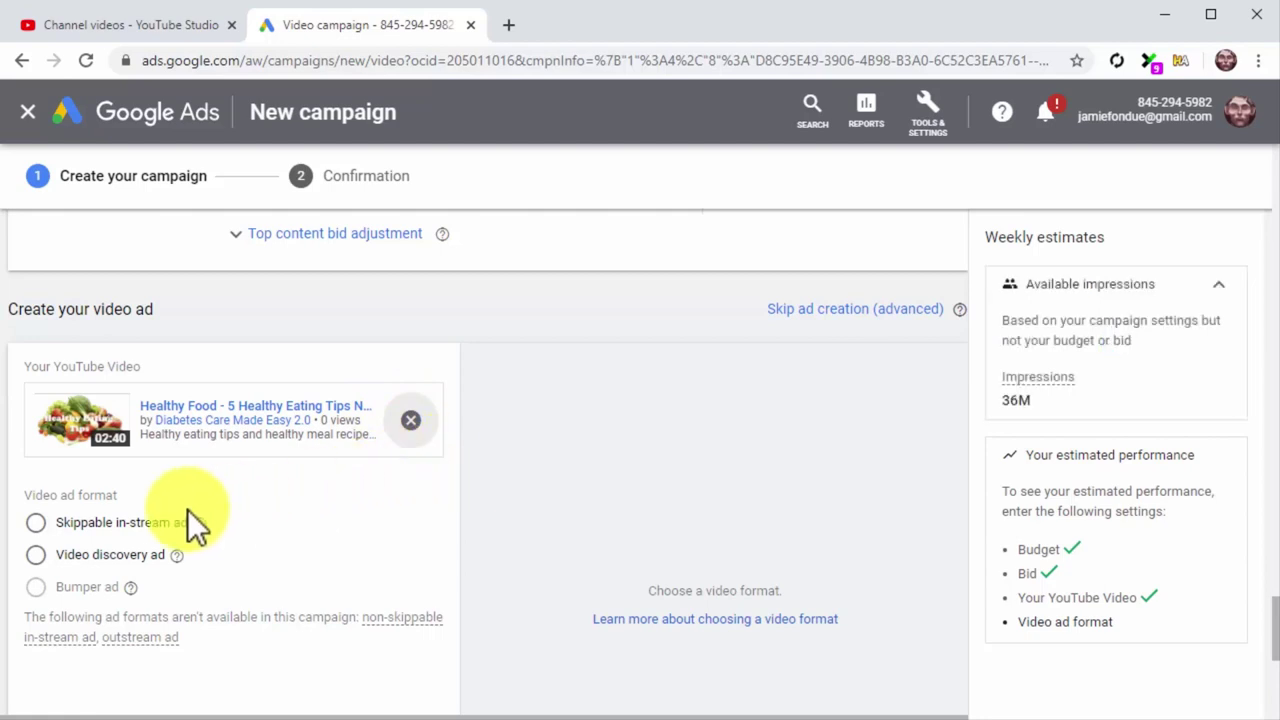
click(50, 522)
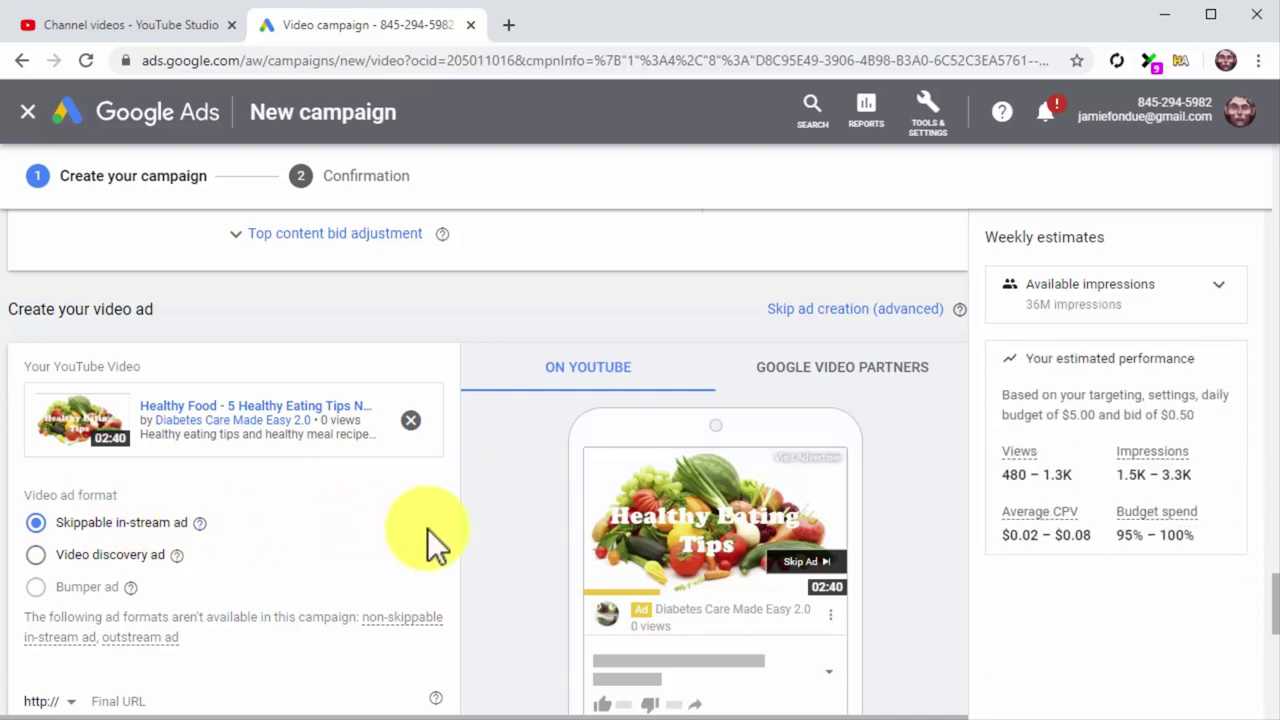
Step: Set both the final URL and the display URL to diabetescaremadeeasy.com/shop/crazy-healthy-foods
scroll(427, 528, down, 2)
click(328, 492)
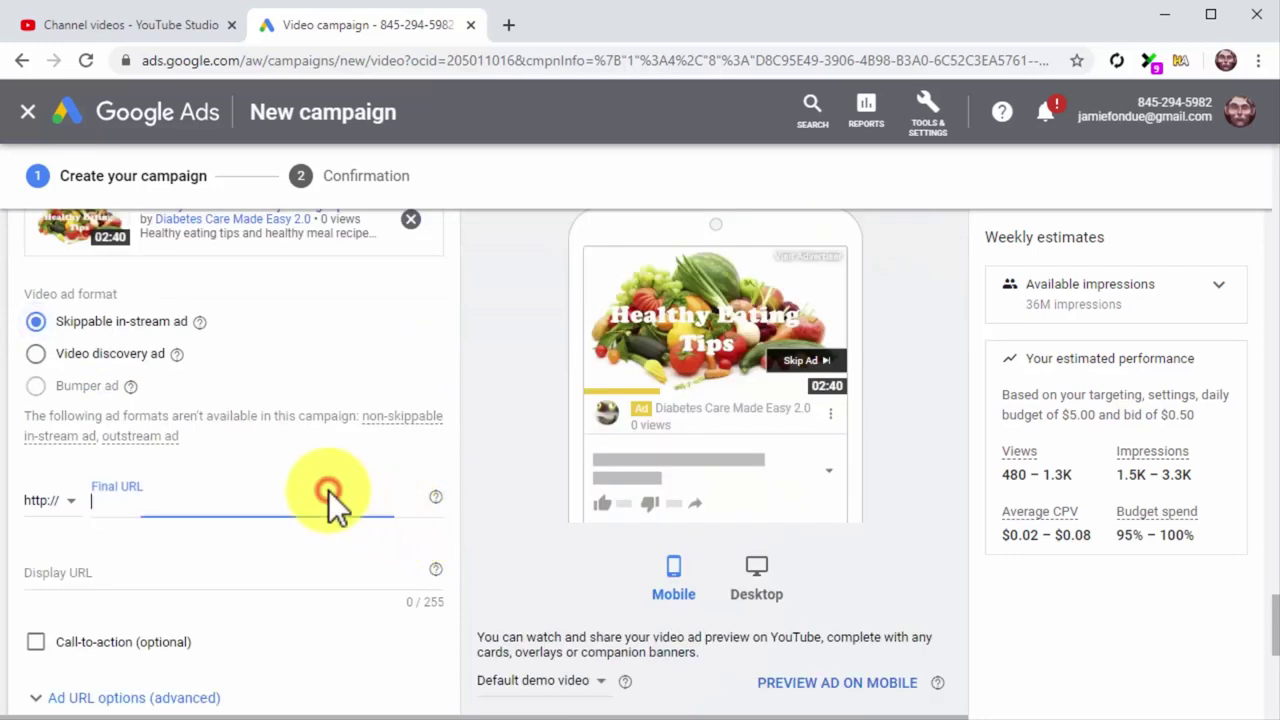
text(diabetescaremadeeasy.com/shop/crazy-healthy-foods)
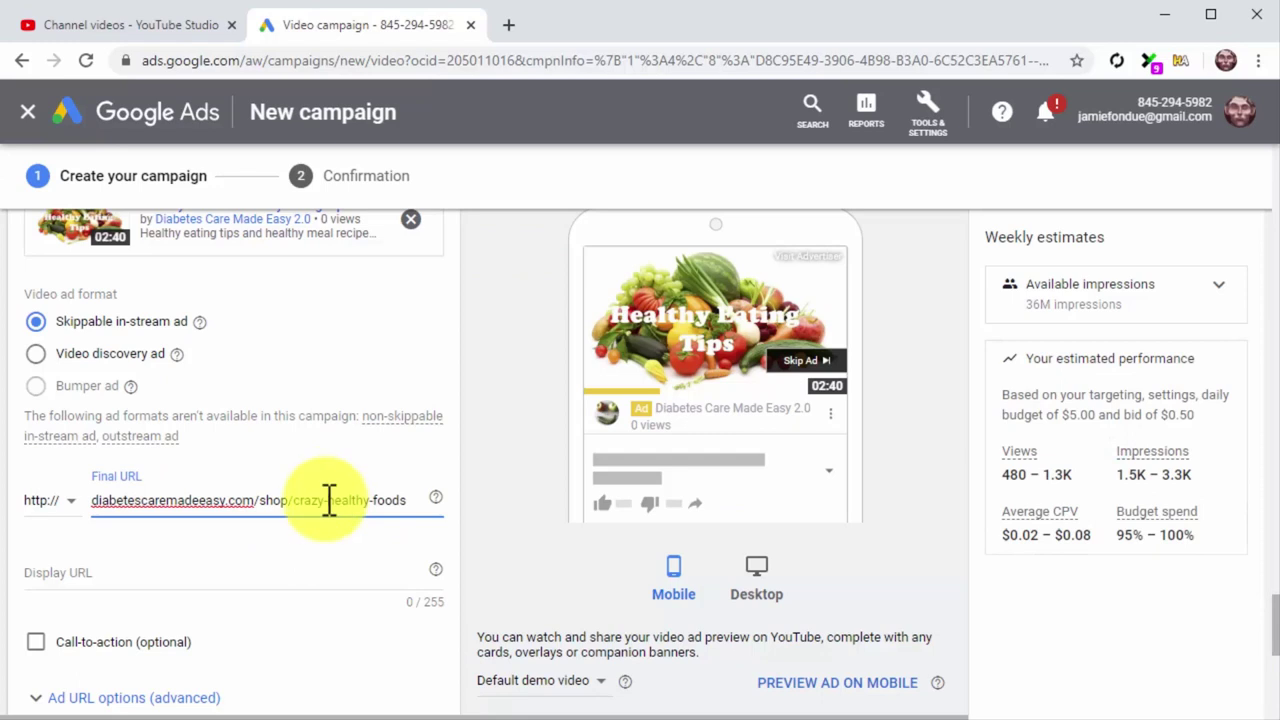
click(309, 572)
text(diabetescaremadeeasy.com/shop/crazy-healthy-foods)
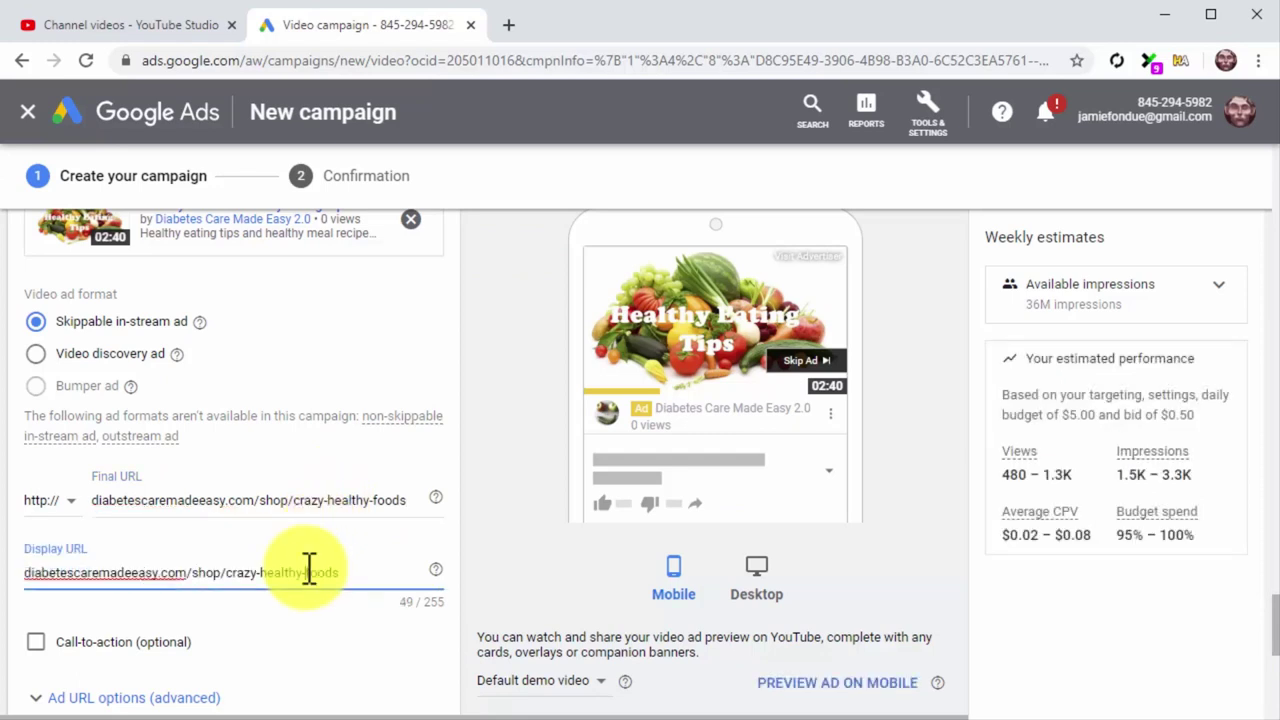
Step: Name the ad "Custom YT Ad", create the campaign and continue to it from the confirmation page
scroll(309, 570, down, 3)
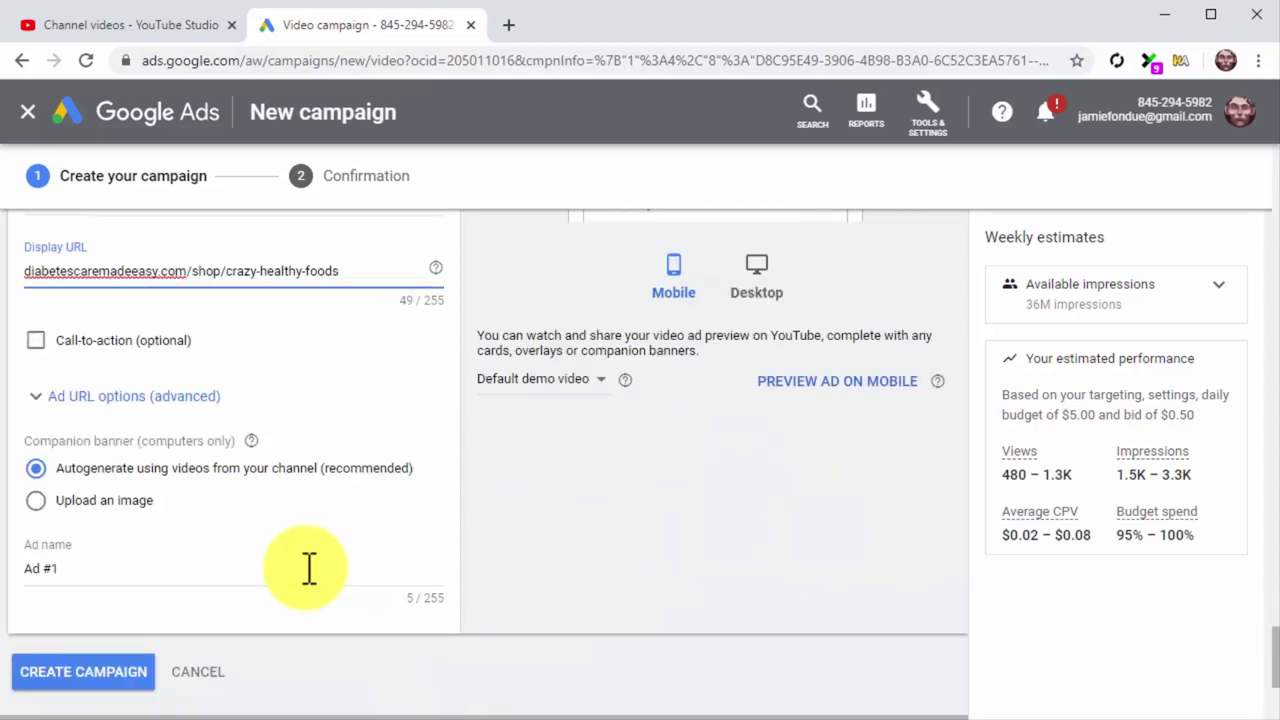
scroll(309, 568, down, 1)
click(276, 482)
key(ctrl+a)
text(Custom YT Ad)
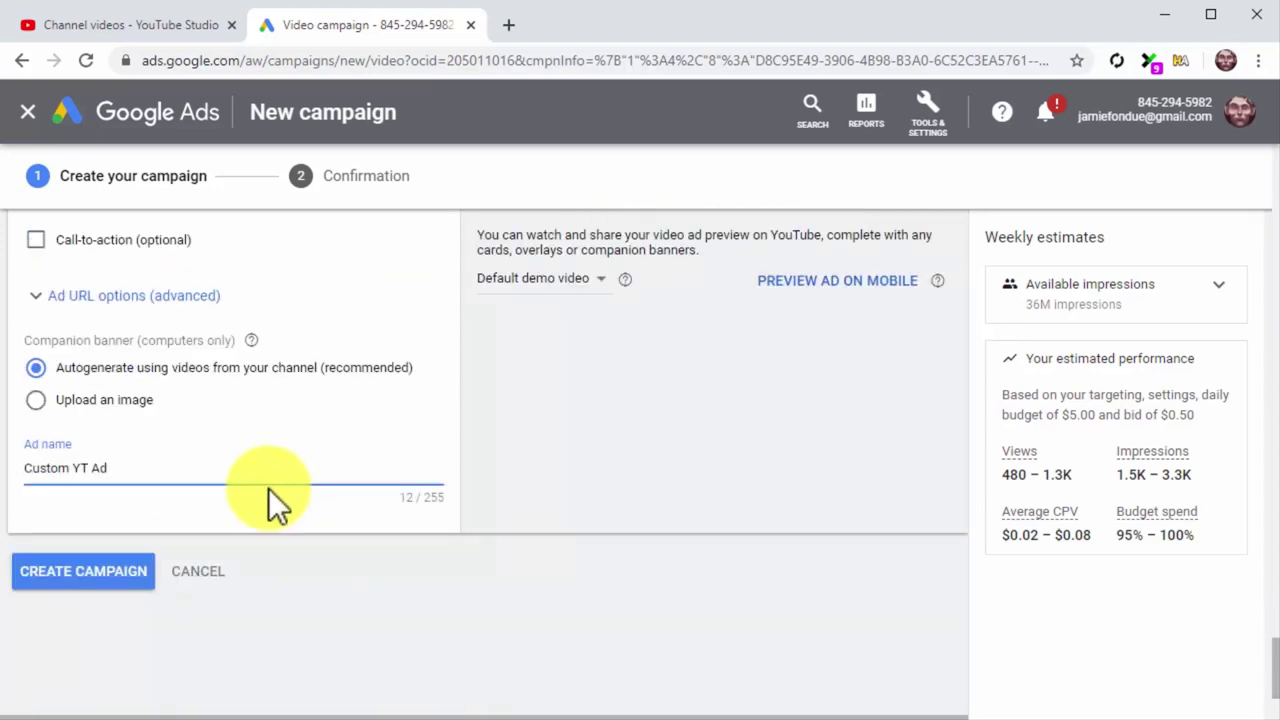
click(110, 571)
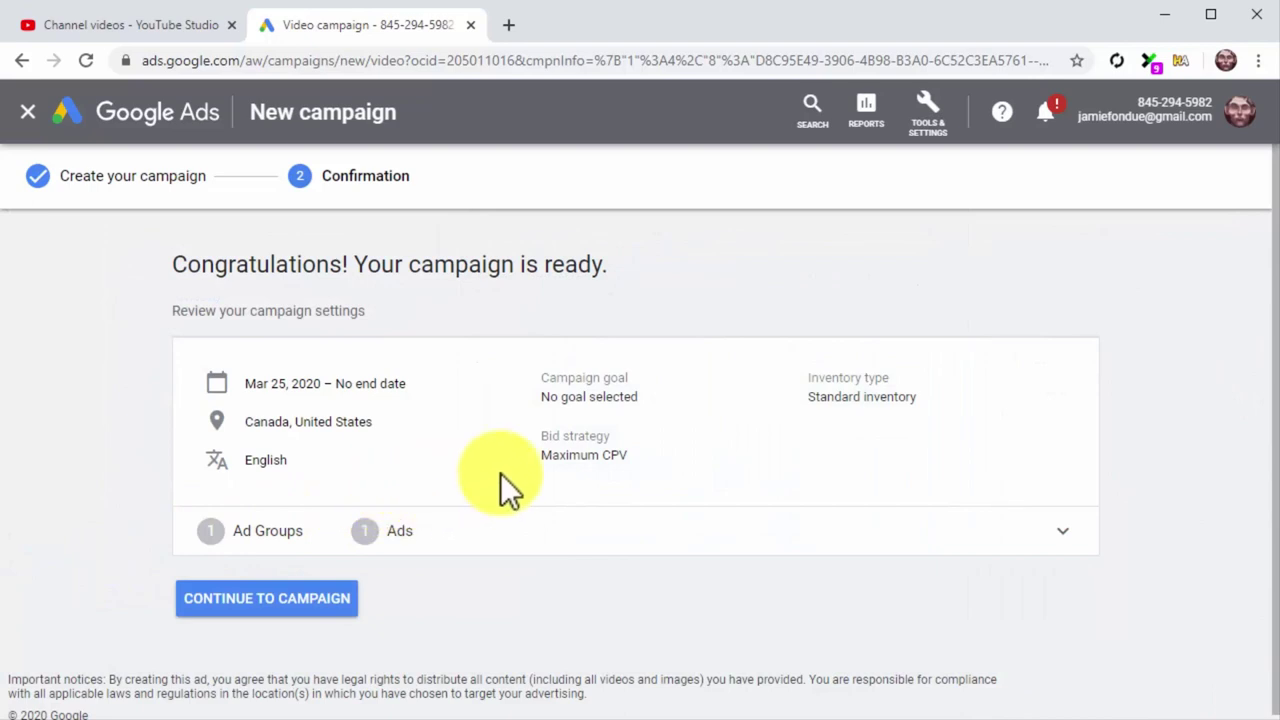
click(334, 612)
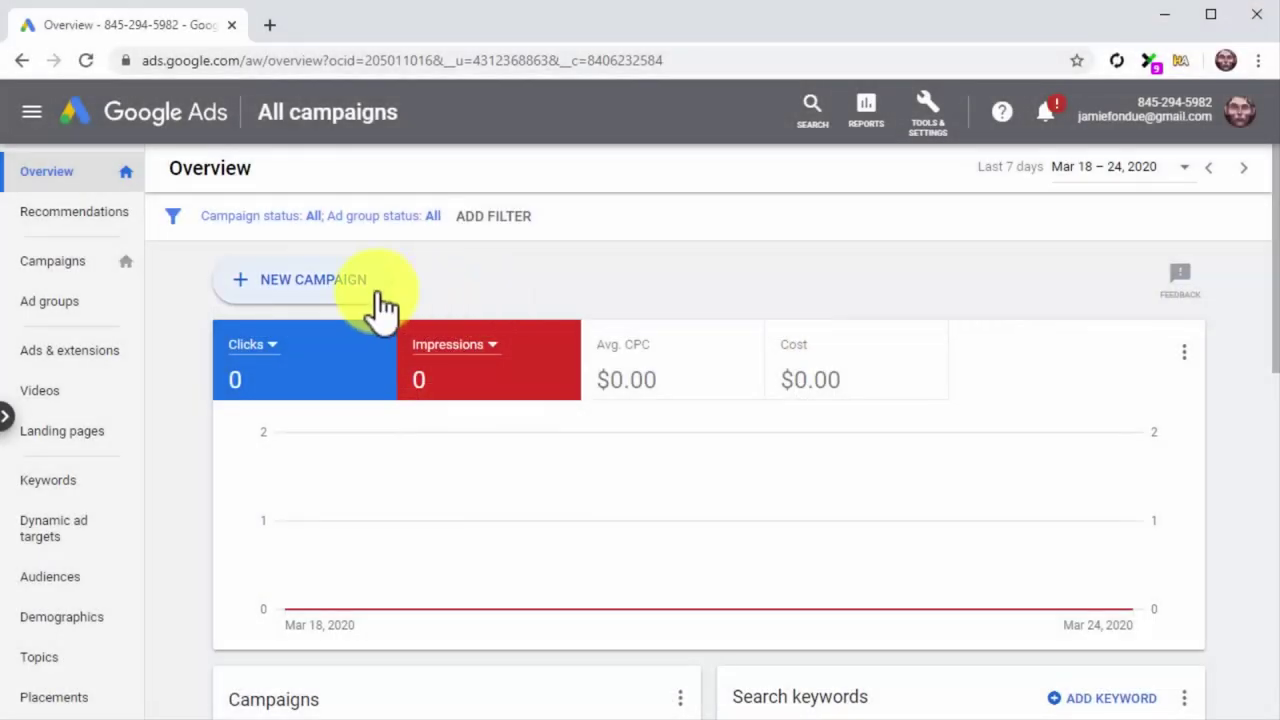
Step: Start a new Video campaign with the Product and brand consideration goal and the Influence consideration subtype
click(381, 298)
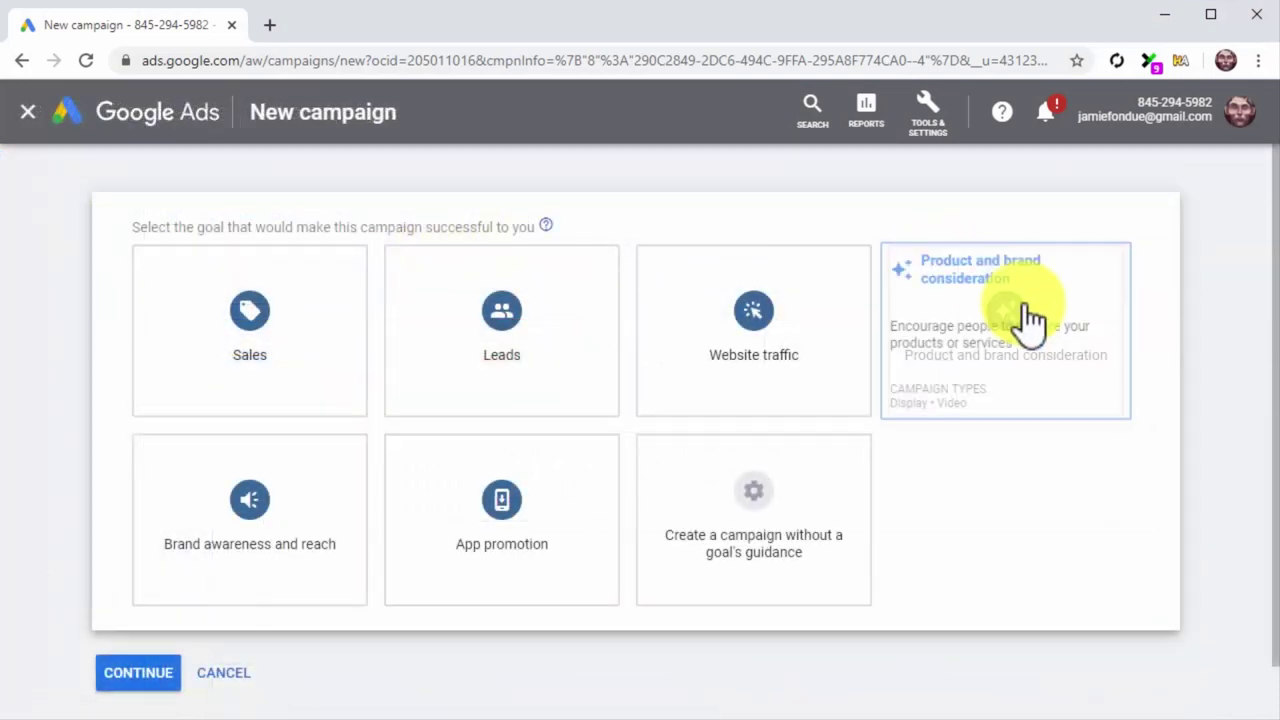
click(1099, 384)
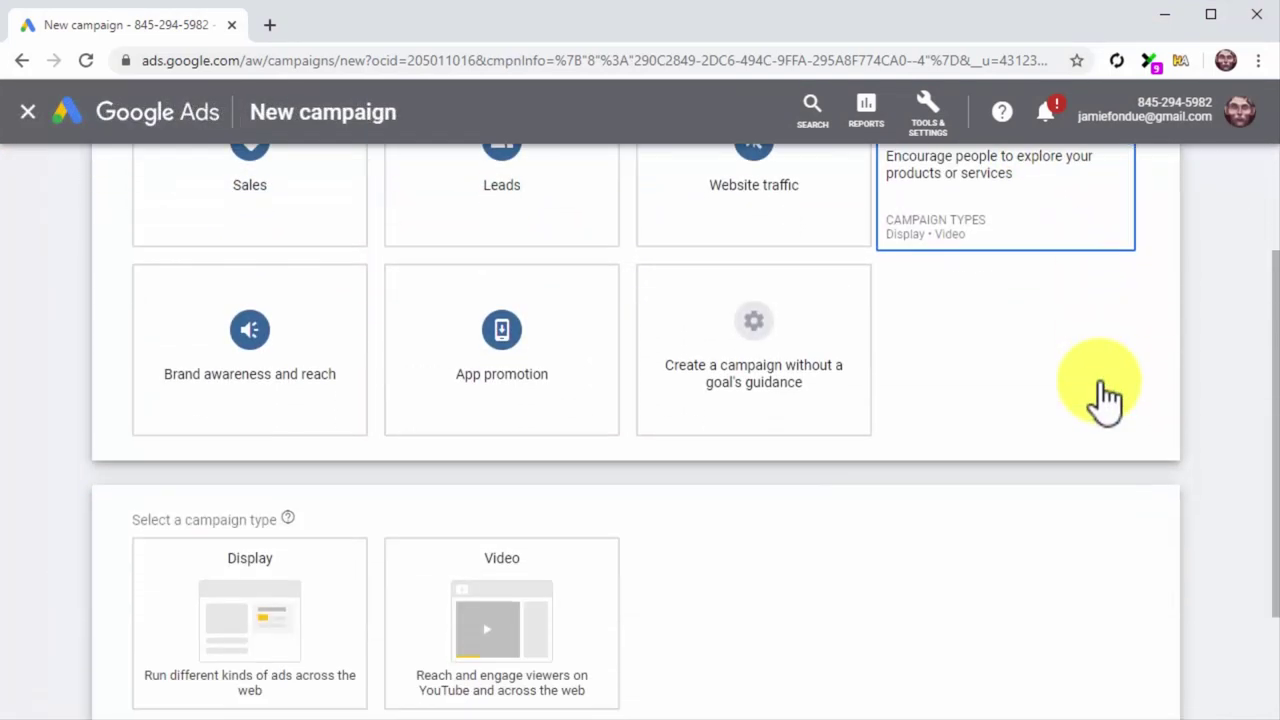
click(594, 585)
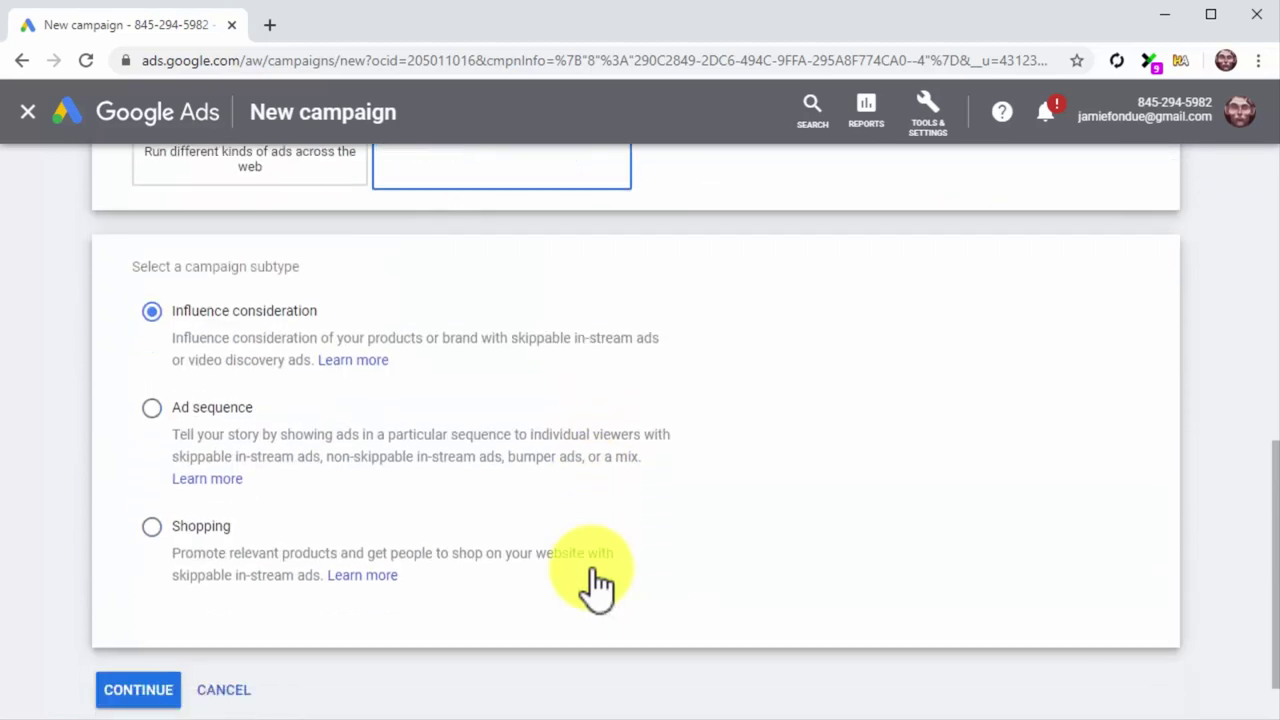
click(155, 311)
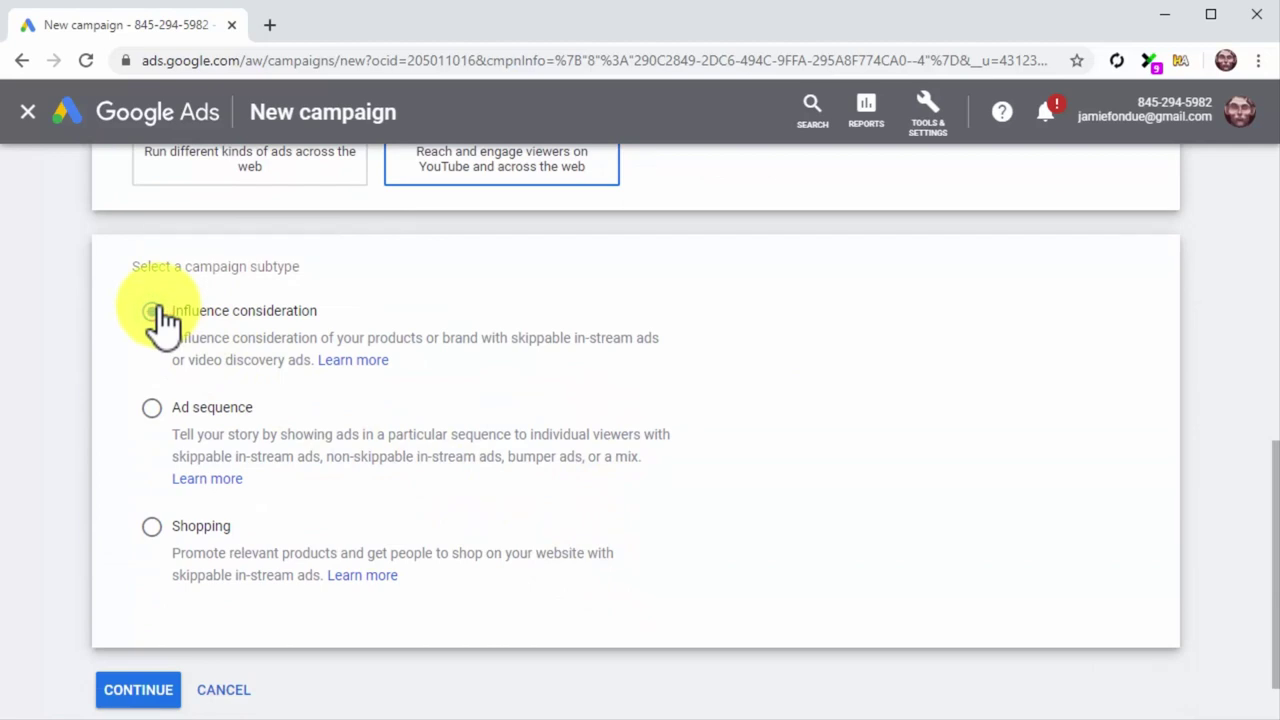
click(172, 698)
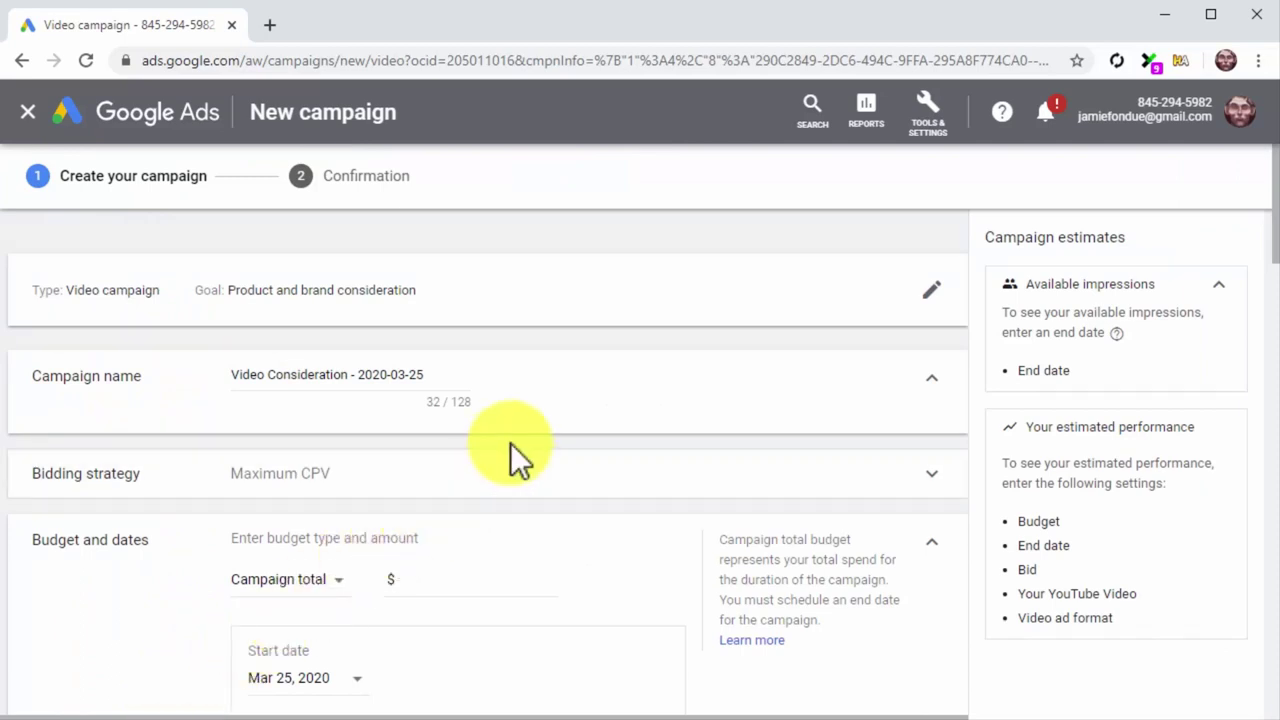
Step: Name the new campaign "Product Consideration Campaign"
click(442, 385)
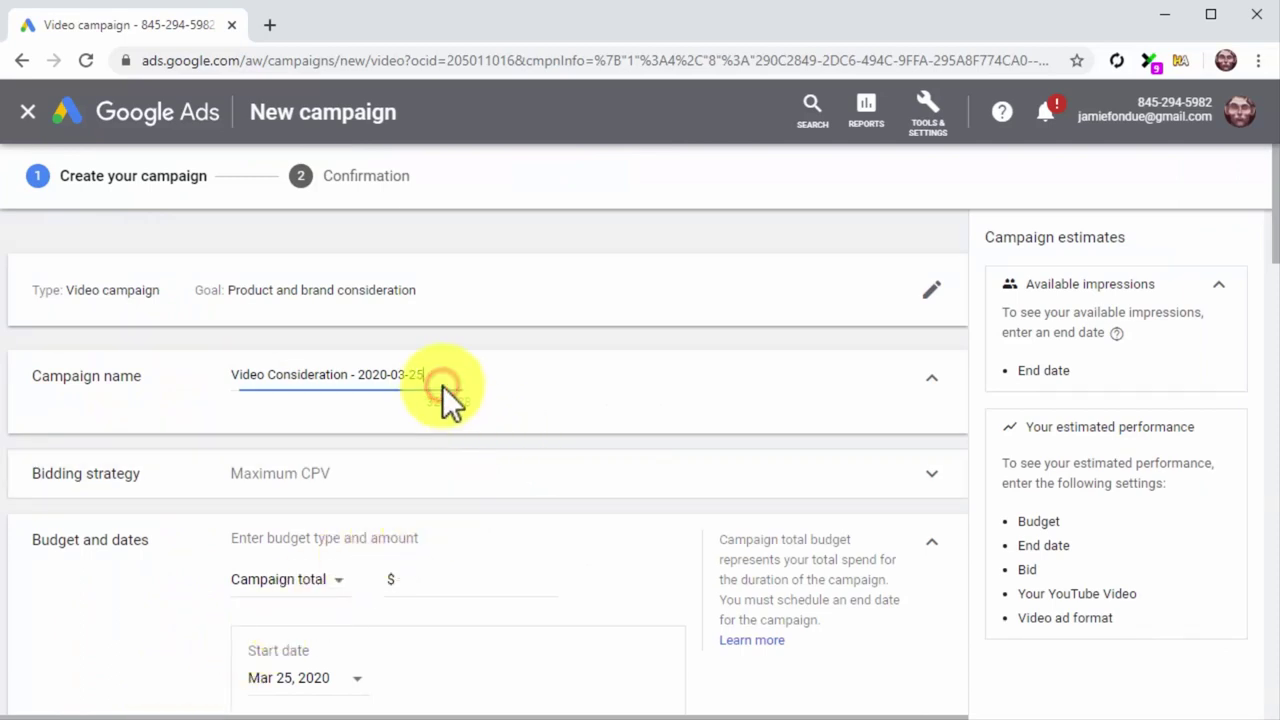
key(ctrl+a)
text(Product Consideration Campaign)
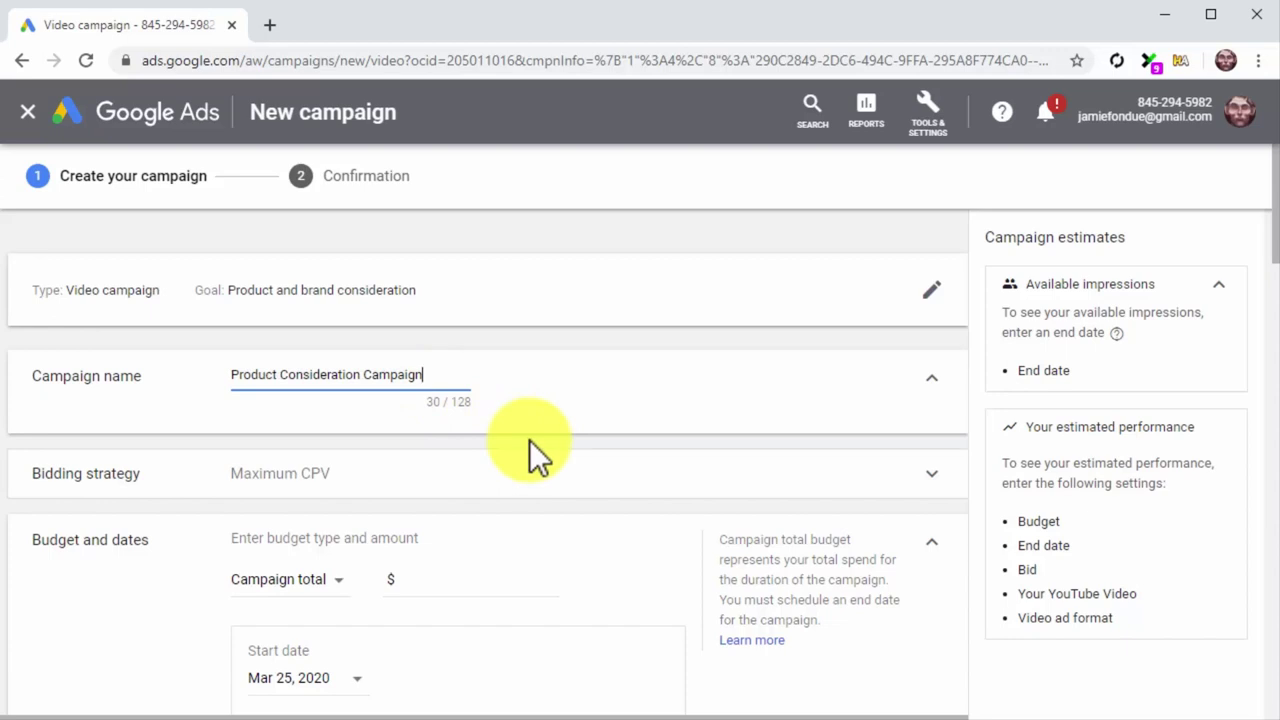
Step: Switch the campaign budget type to Daily and set the amount to $8.00
scroll(529, 440, down, 2)
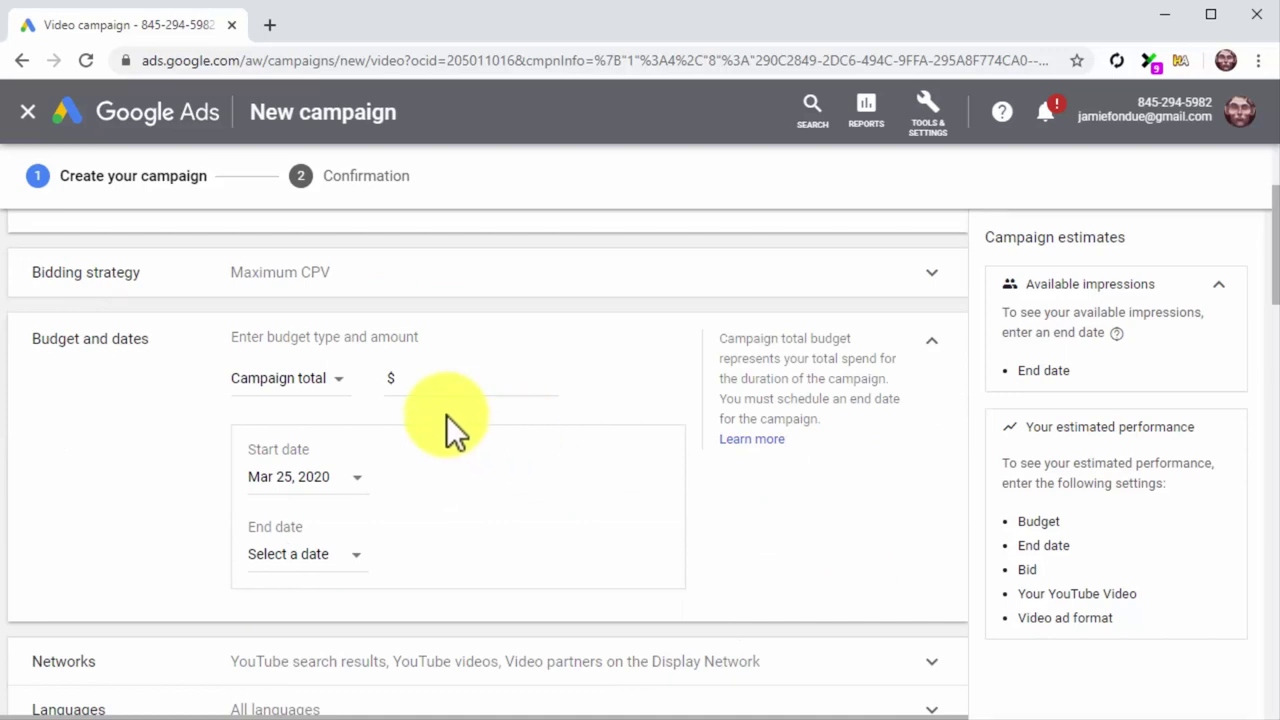
click(330, 390)
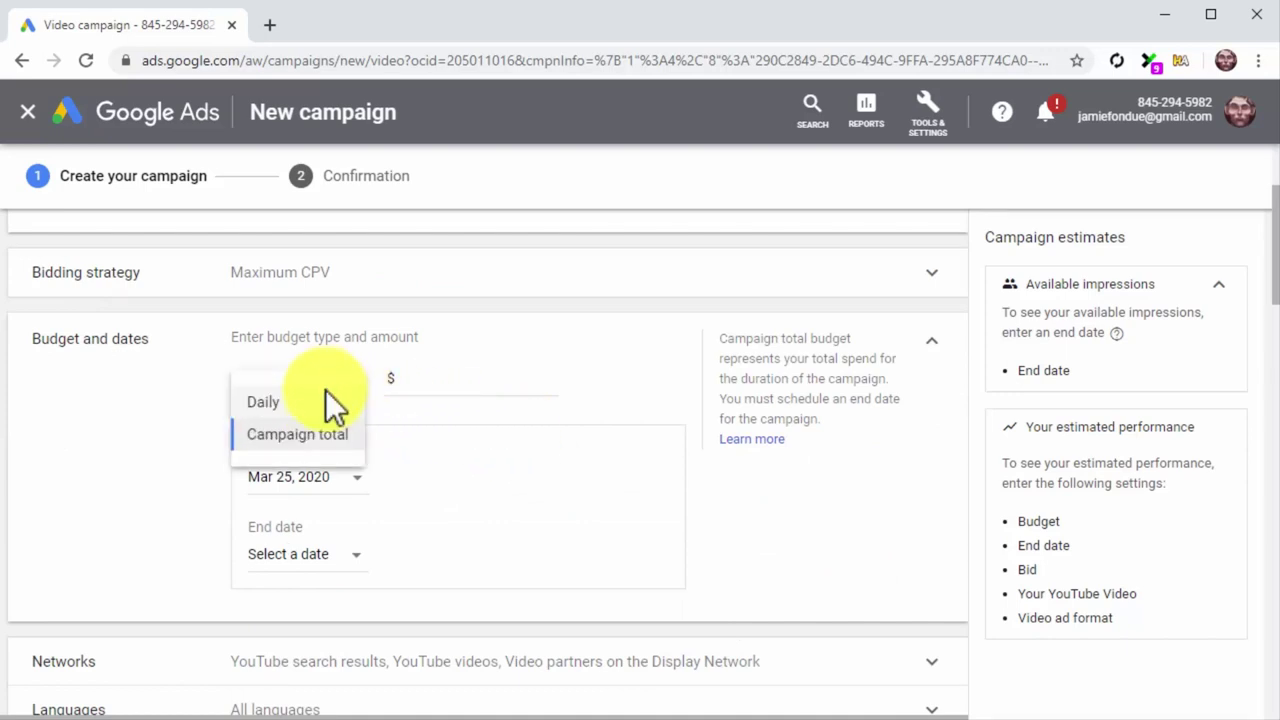
click(333, 404)
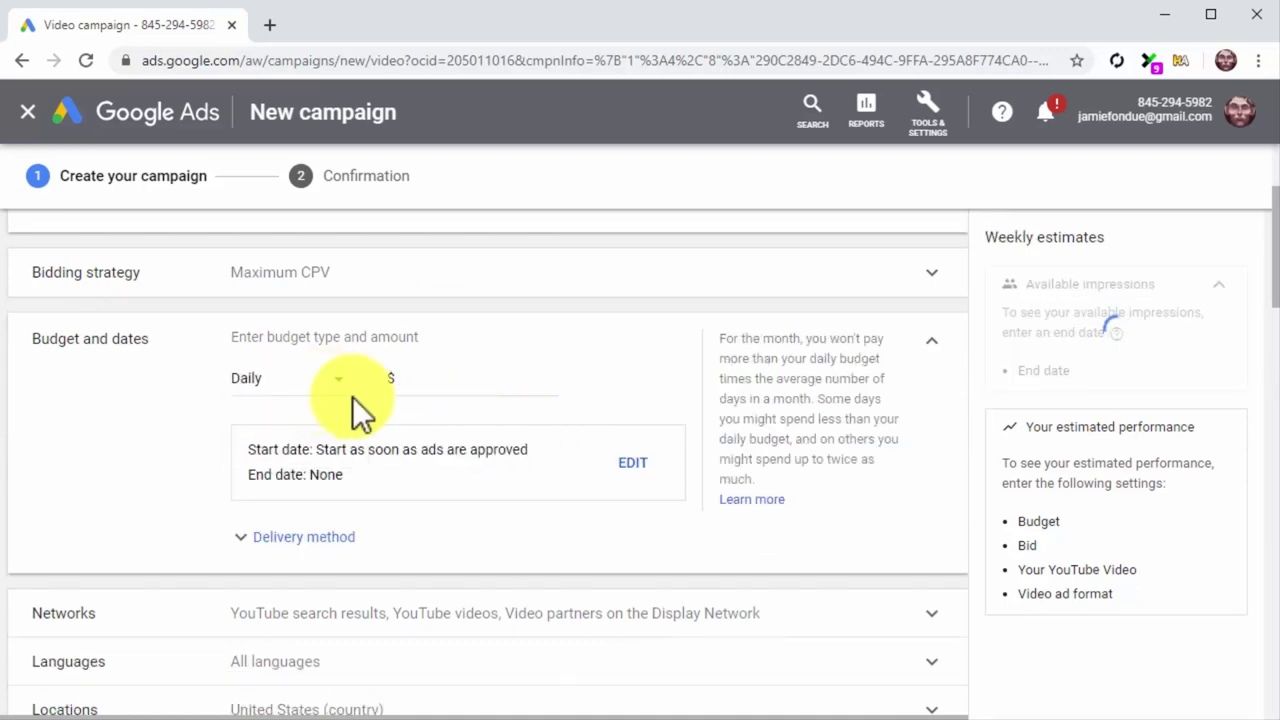
click(436, 392)
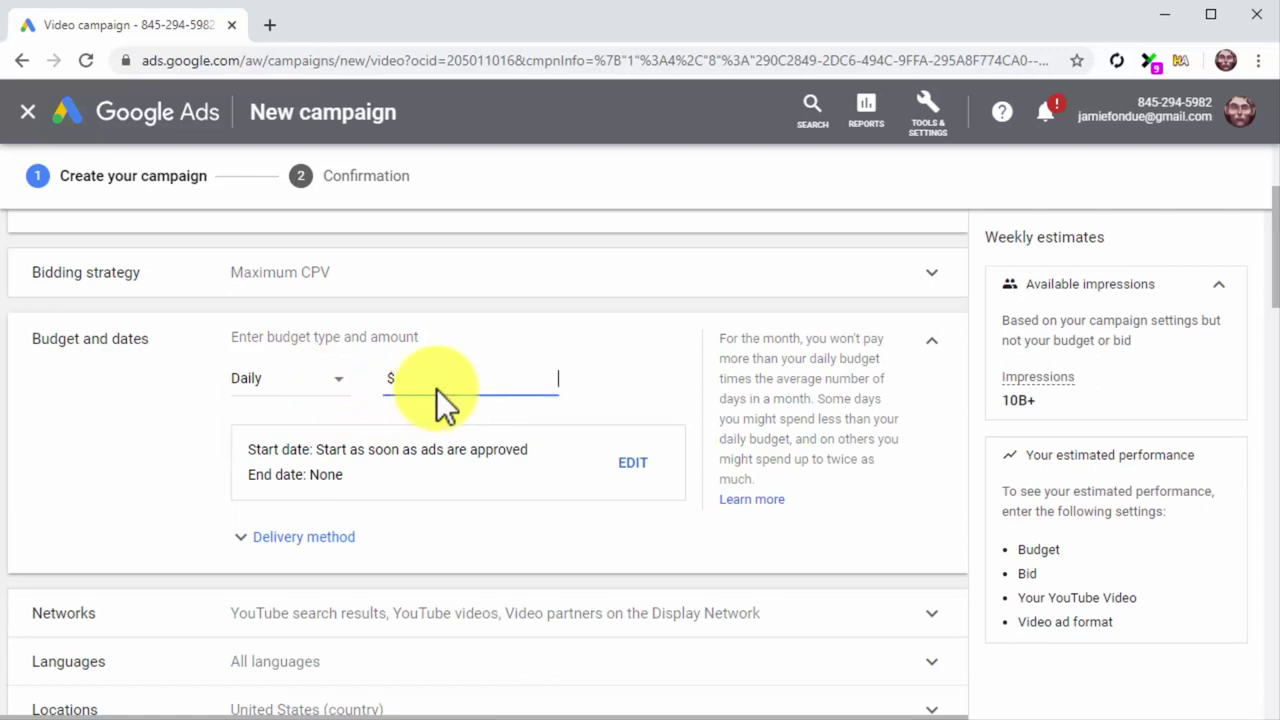
text(8.00)
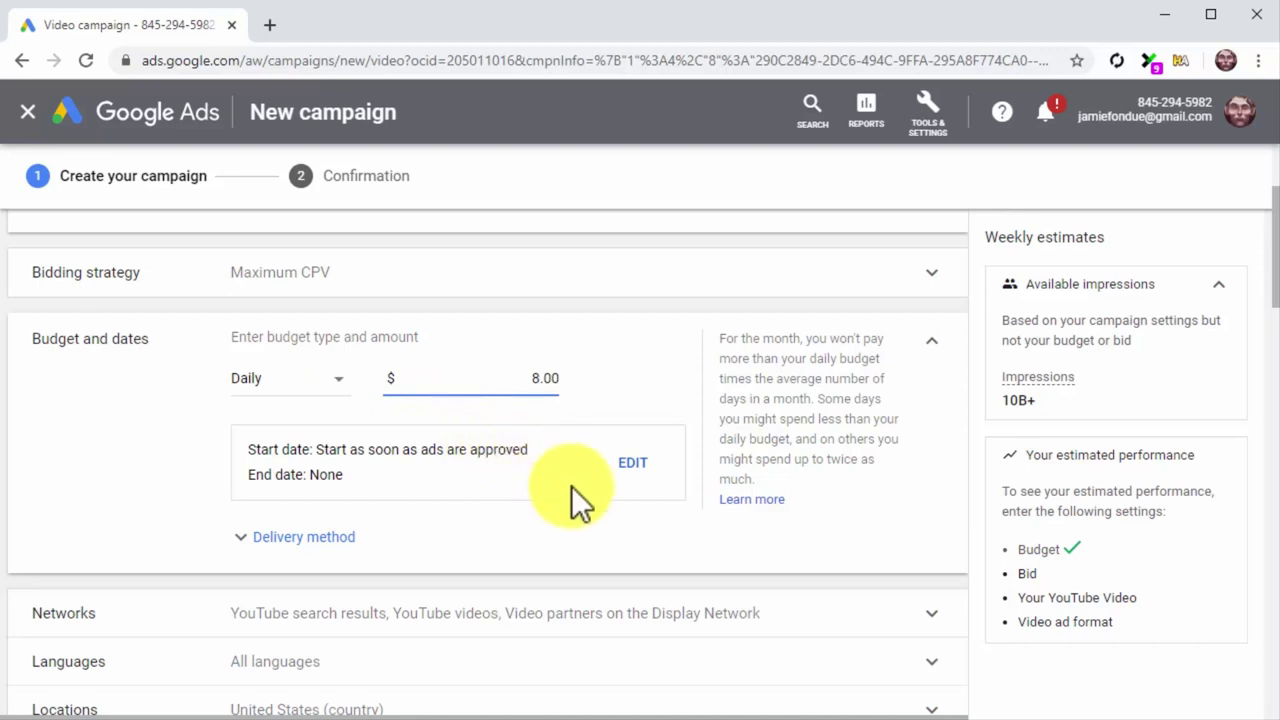
Step: Set the campaign language to English and target the United States and Canada
scroll(571, 486, down, 2)
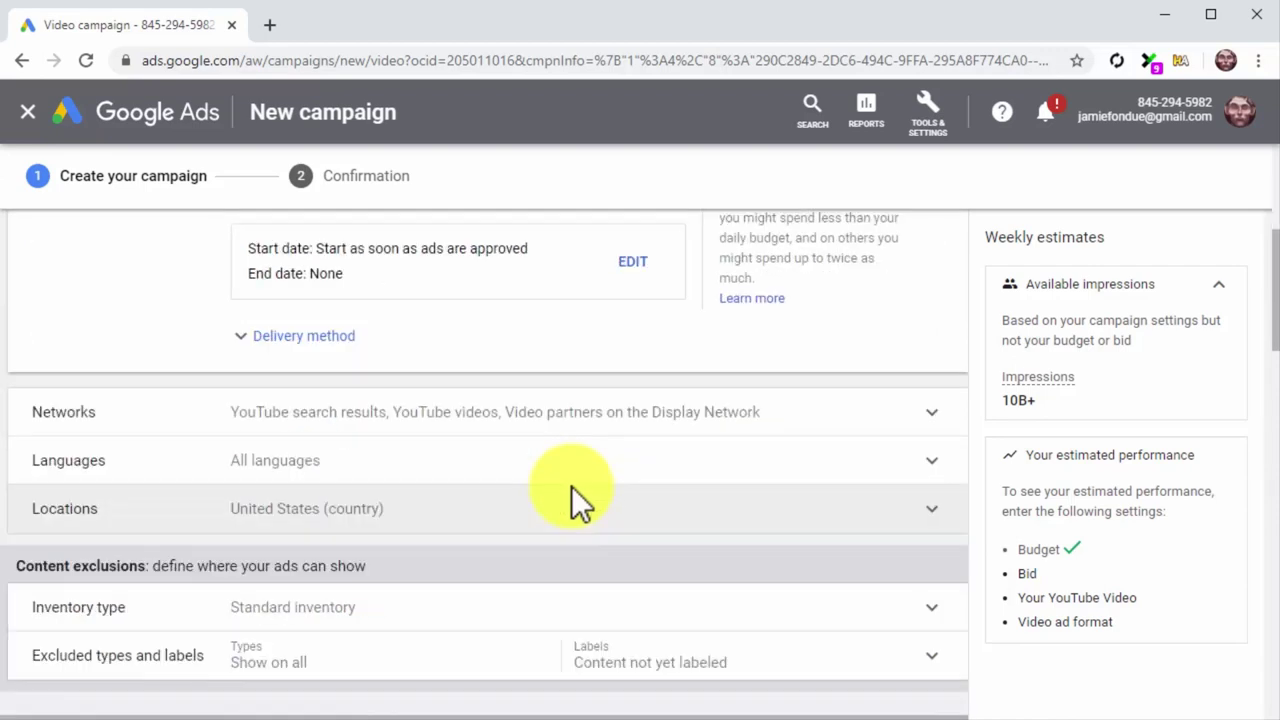
click(572, 468)
click(451, 555)
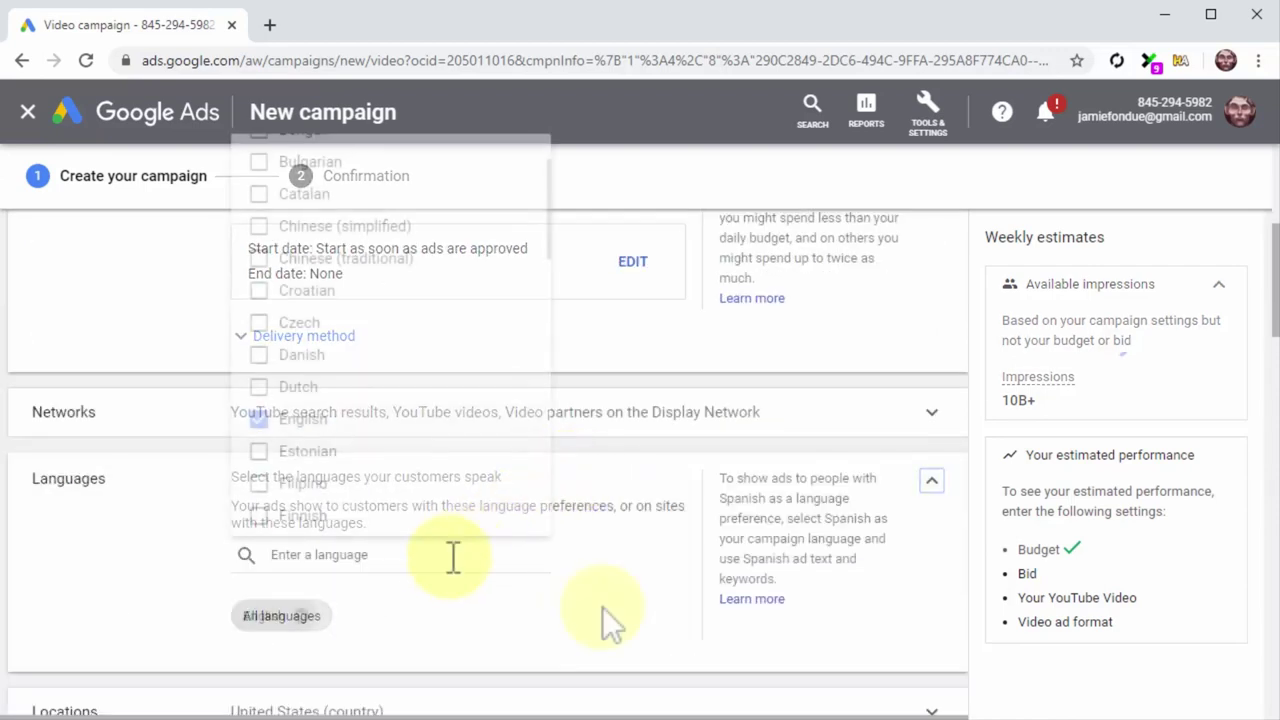
scroll(605, 620, down, 2)
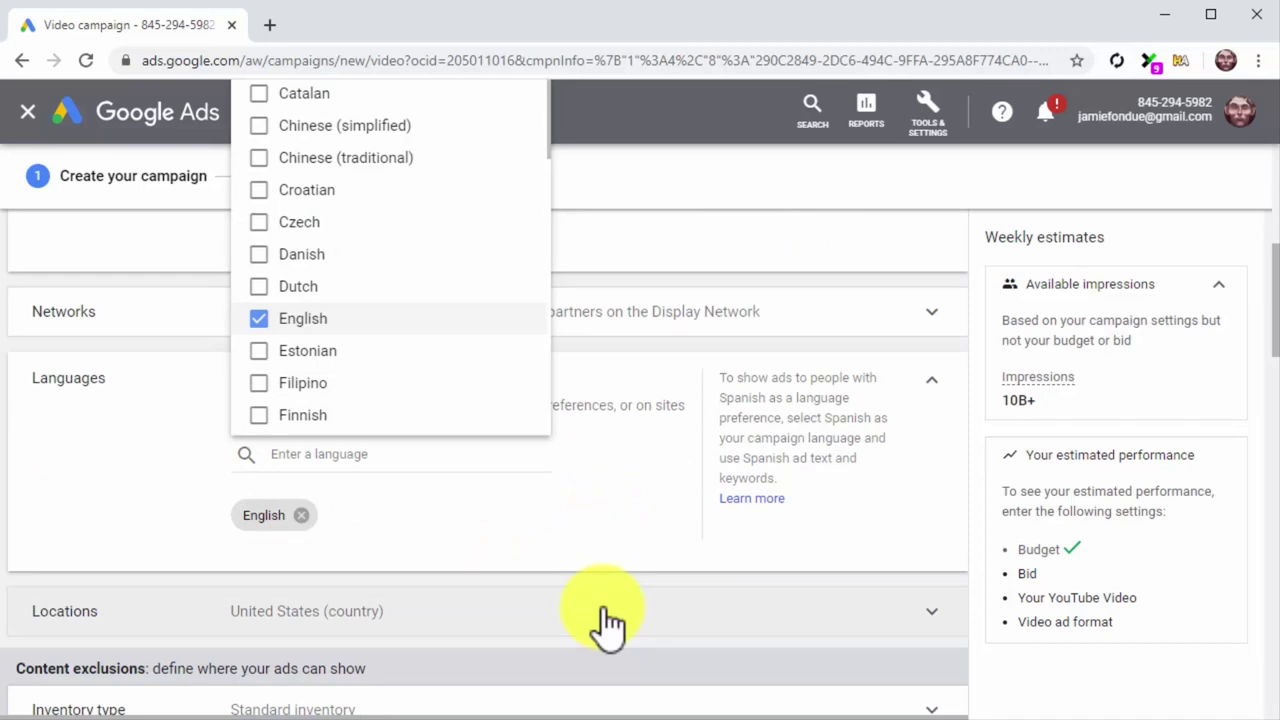
click(551, 551)
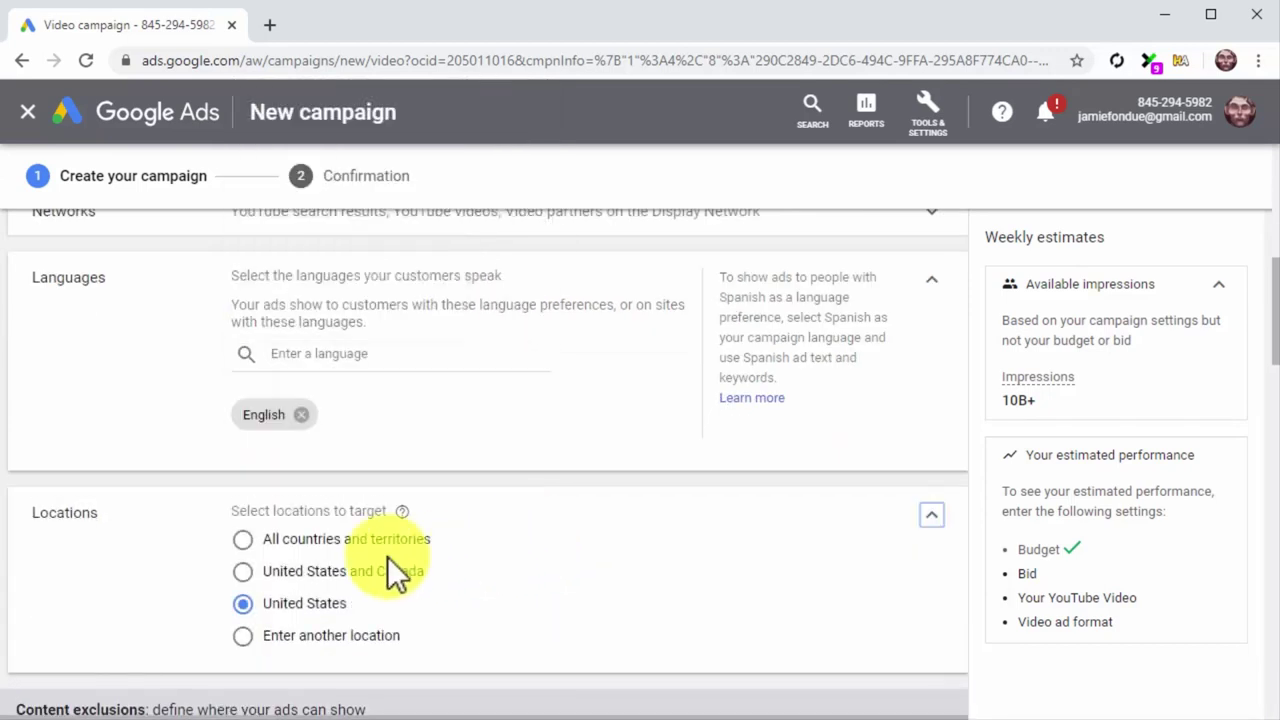
click(307, 578)
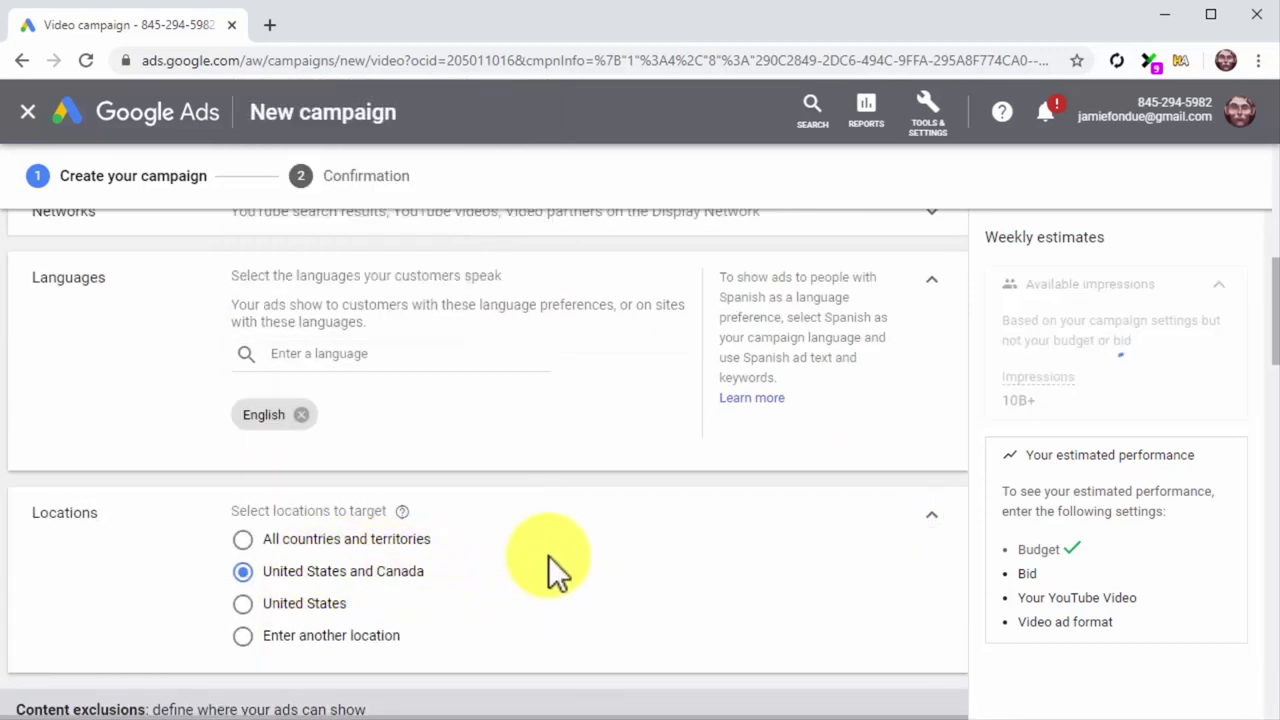
Step: Name the ad group "Product Consideration Ad Group"
scroll(550, 568, down, 3)
scroll(550, 568, down, 2)
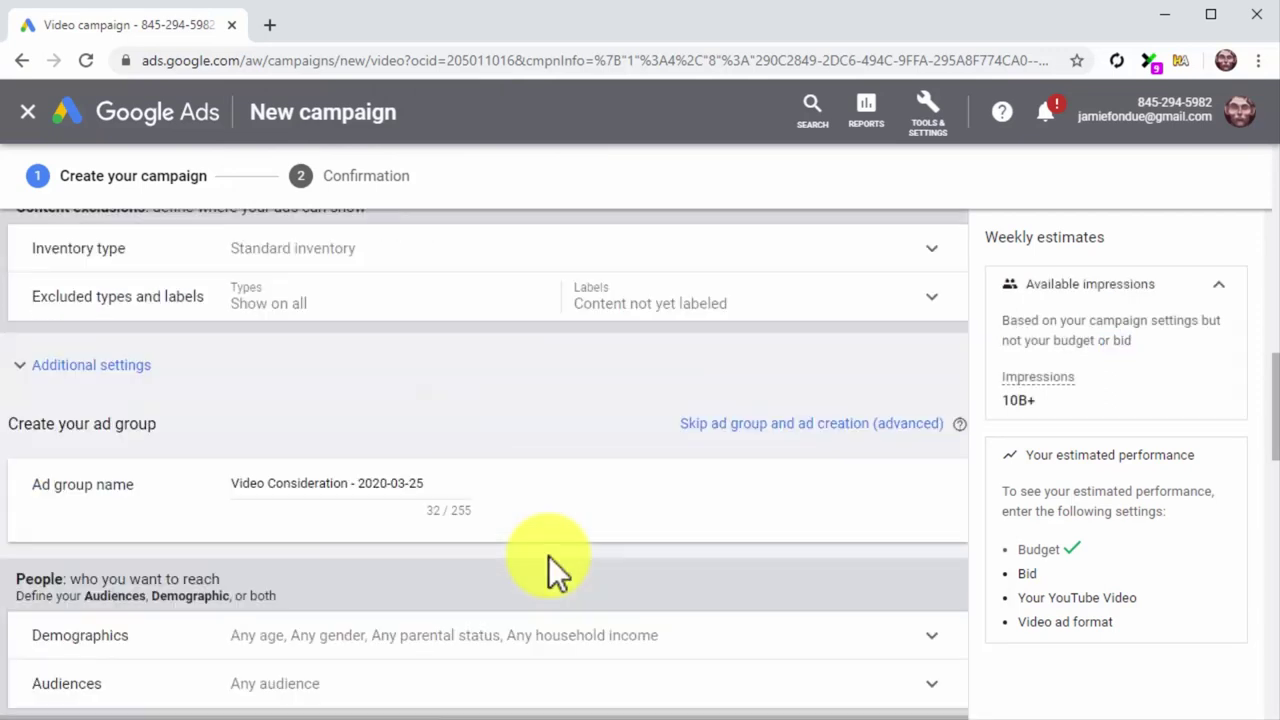
click(433, 493)
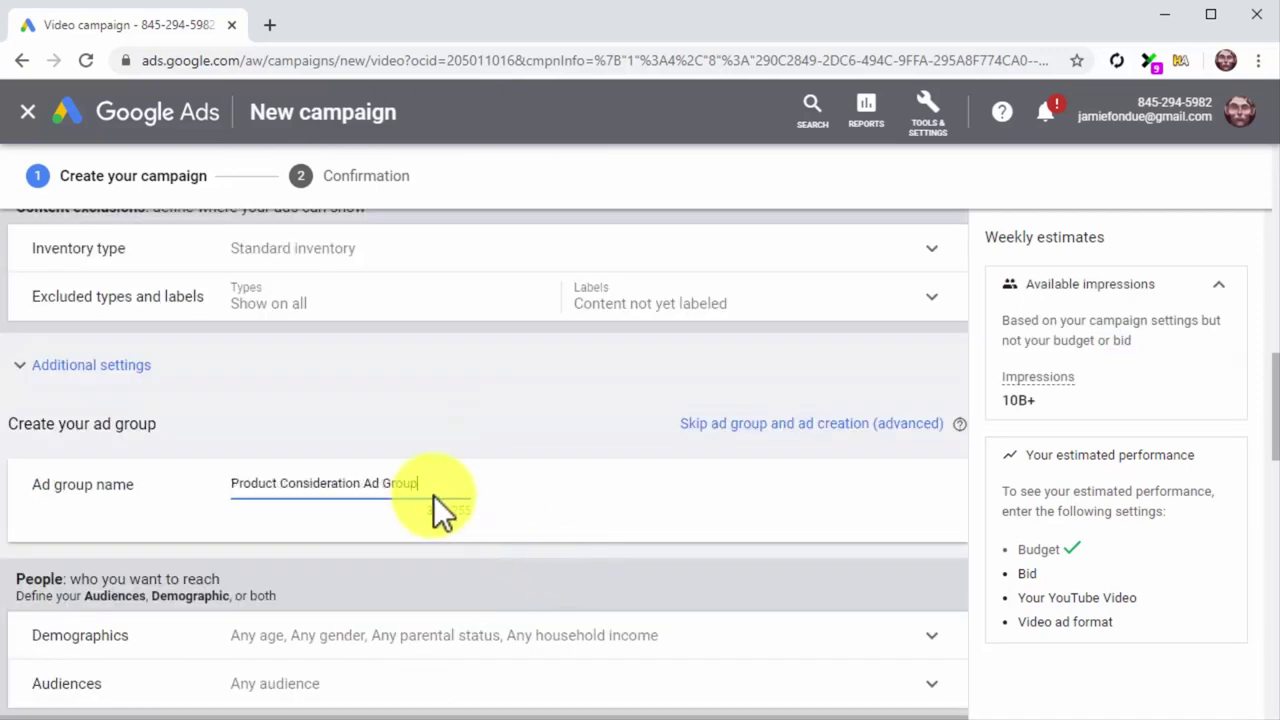
Step: Exclude unknown gender, ages 65+ and unknown, unknown parental status, and household incomes 41 - 50%, Lower 50% and Unknown from the demographic targeting
scroll(433, 495, down, 1)
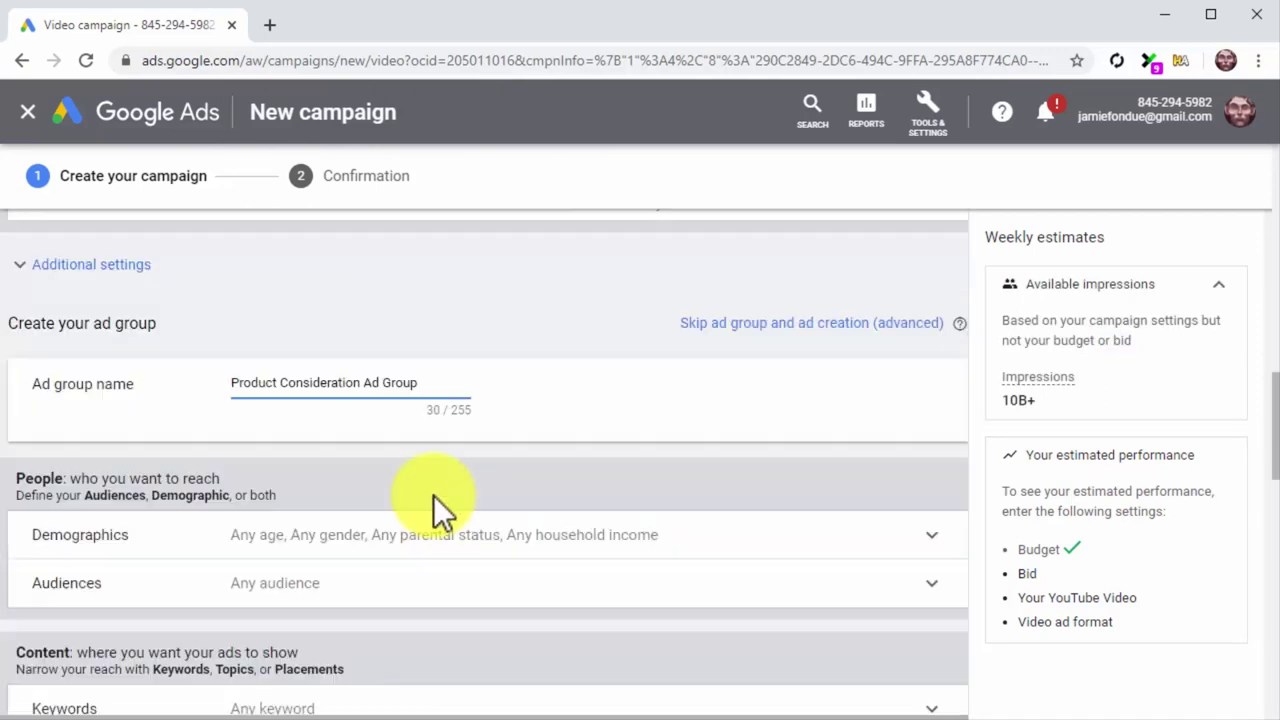
scroll(433, 495, down, 1)
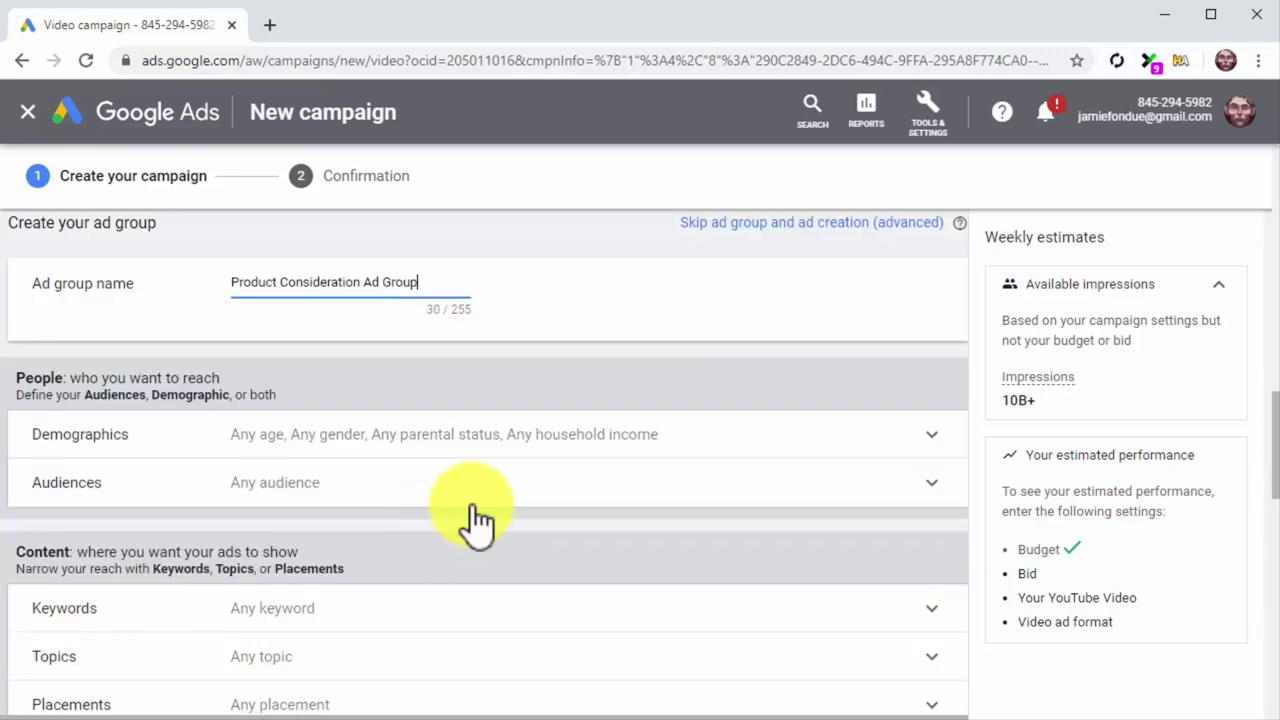
click(632, 440)
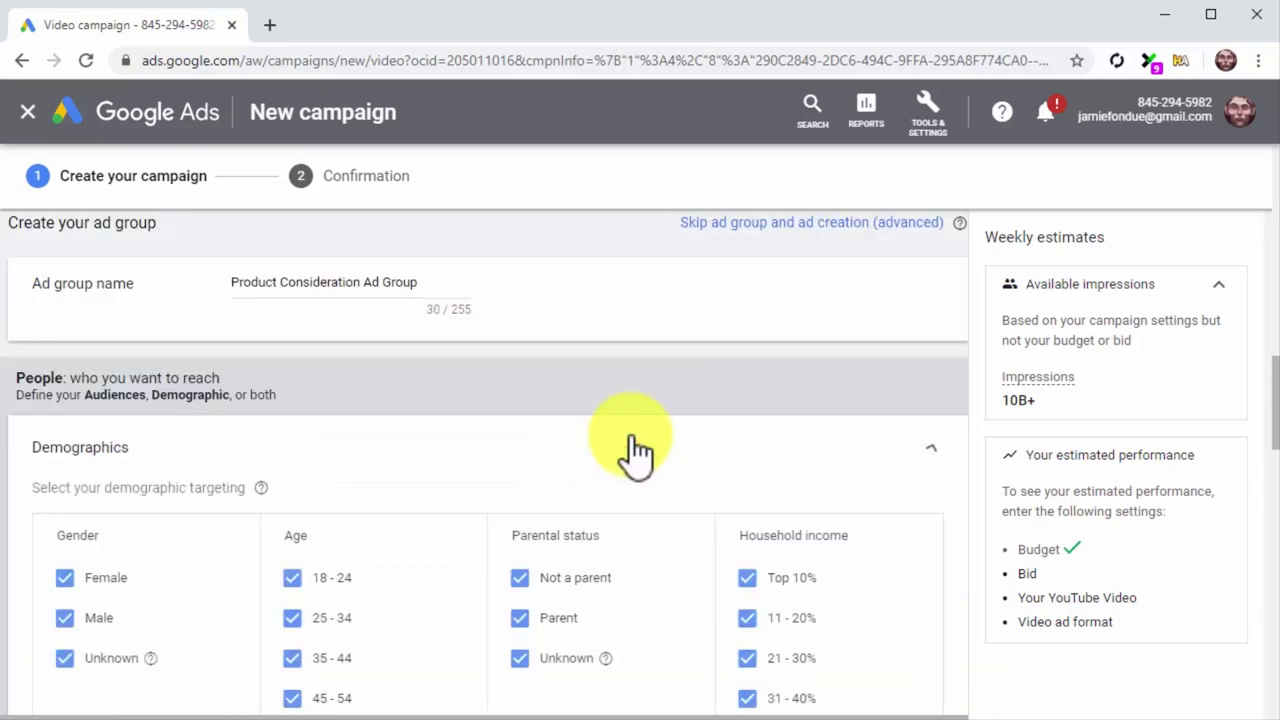
scroll(636, 452, down, 1)
scroll(637, 450, down, 1)
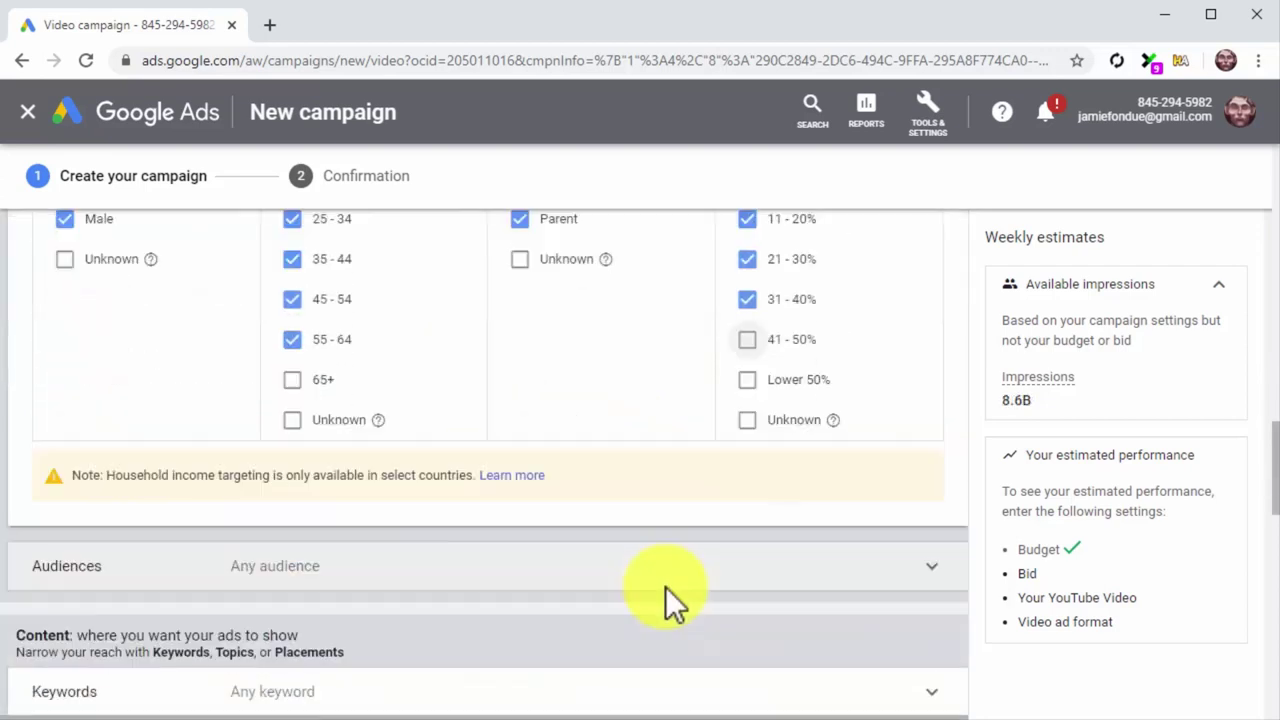
Step: Target the Food and Health Care Education in-market audiences and the Sports & Fitness and Health & Fitness Buffs affinity audiences
scroll(665, 586, down, 1)
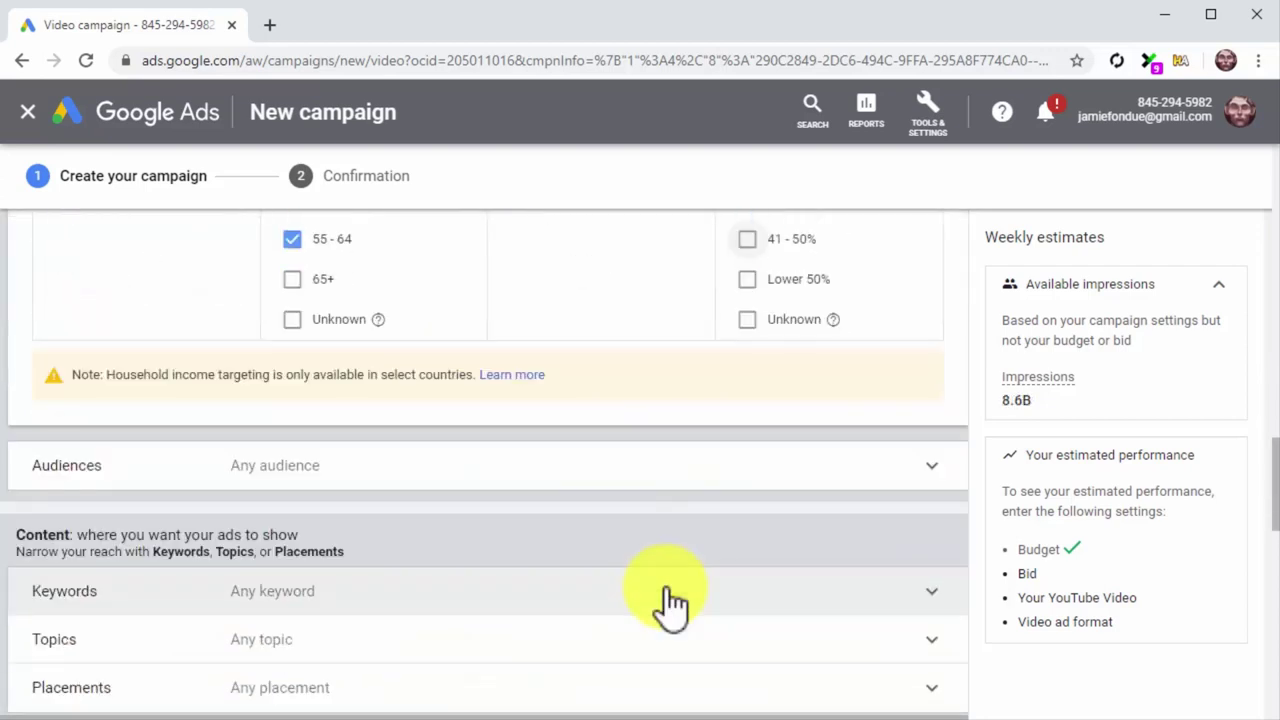
click(612, 492)
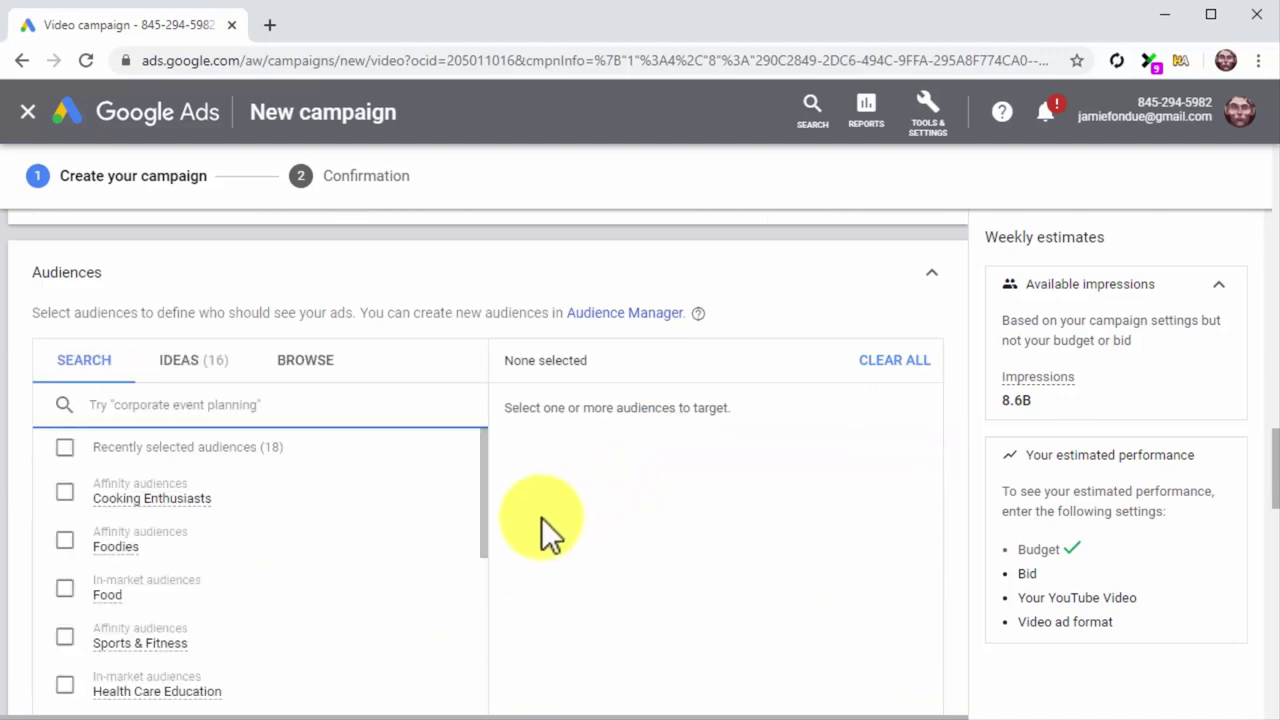
drag(487, 499, 486, 535)
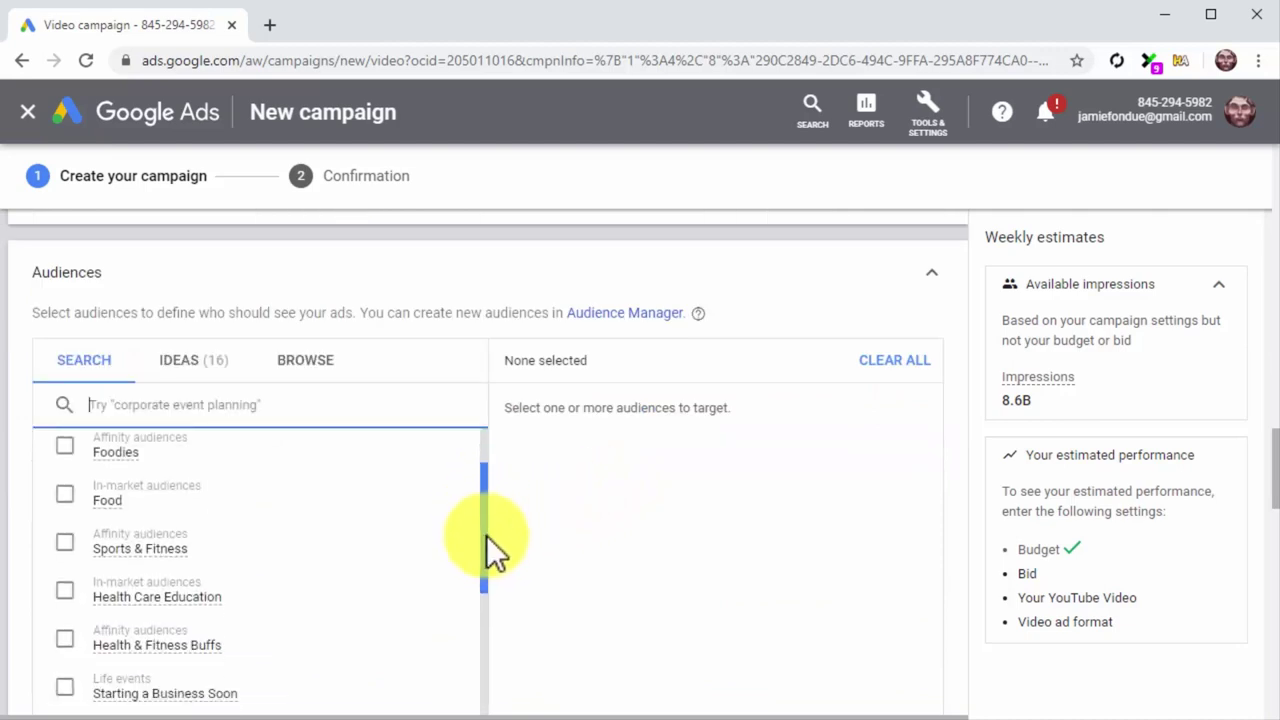
click(70, 506)
click(68, 545)
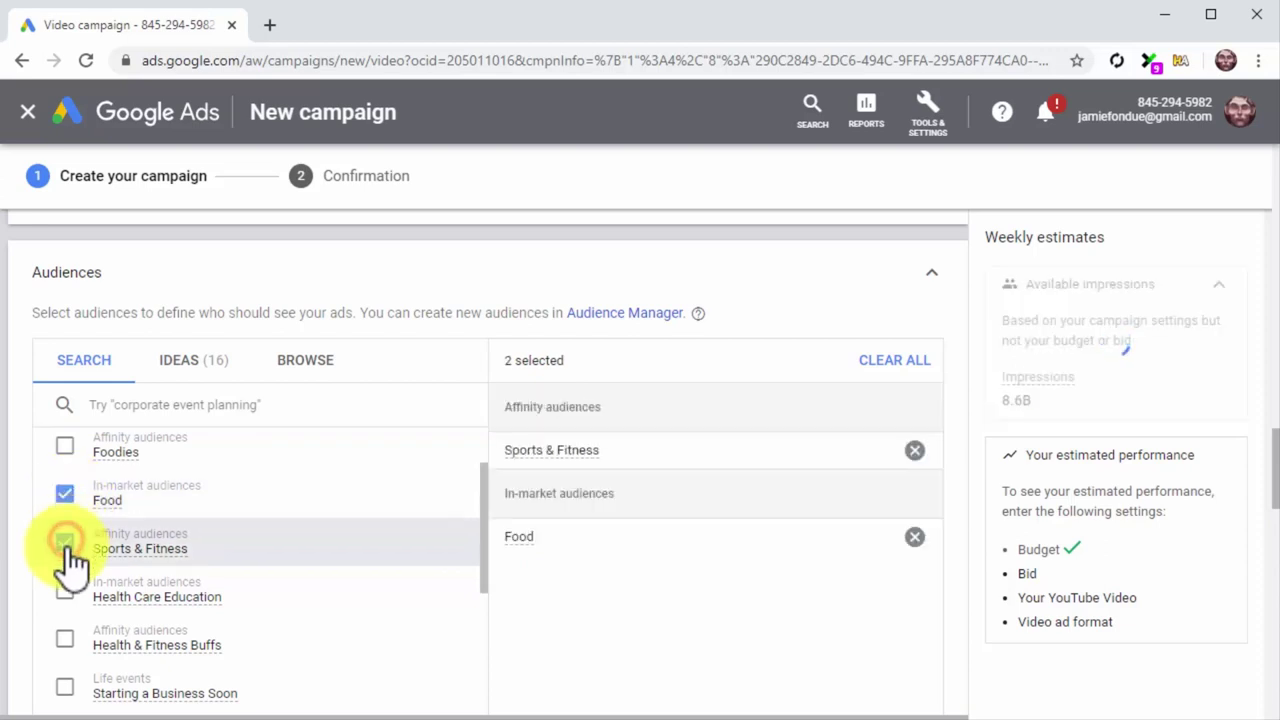
click(68, 645)
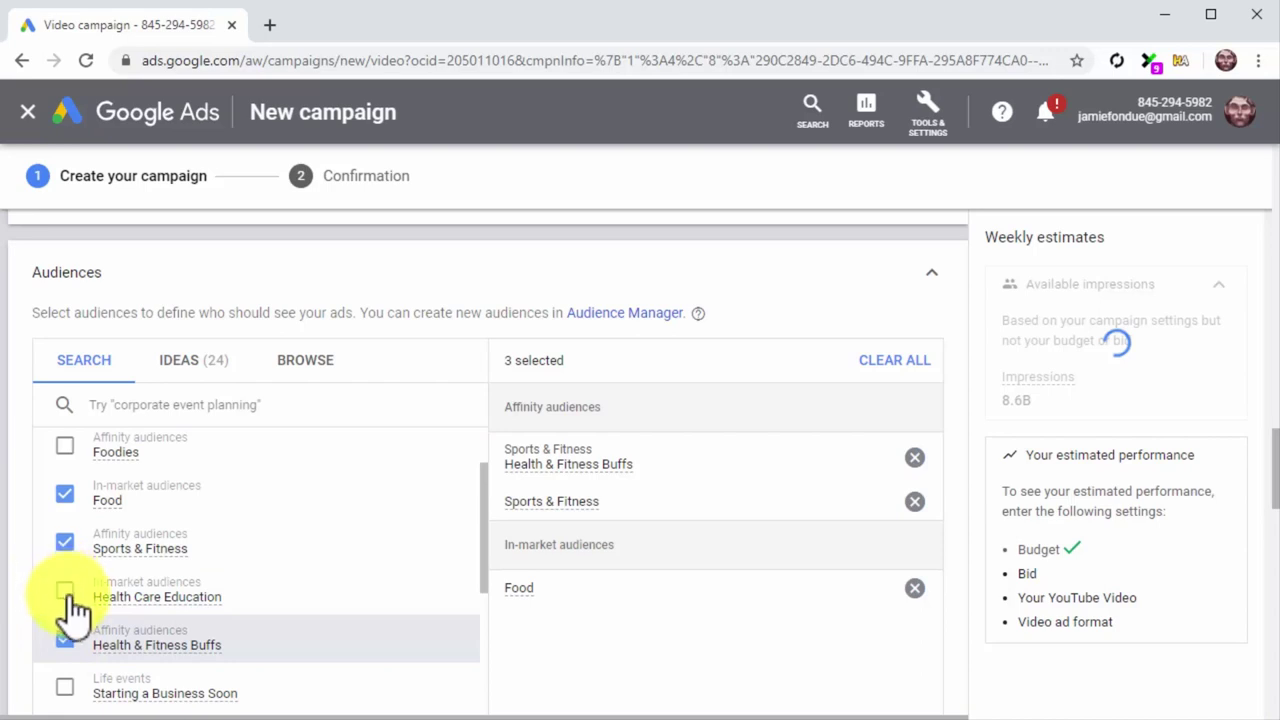
click(66, 592)
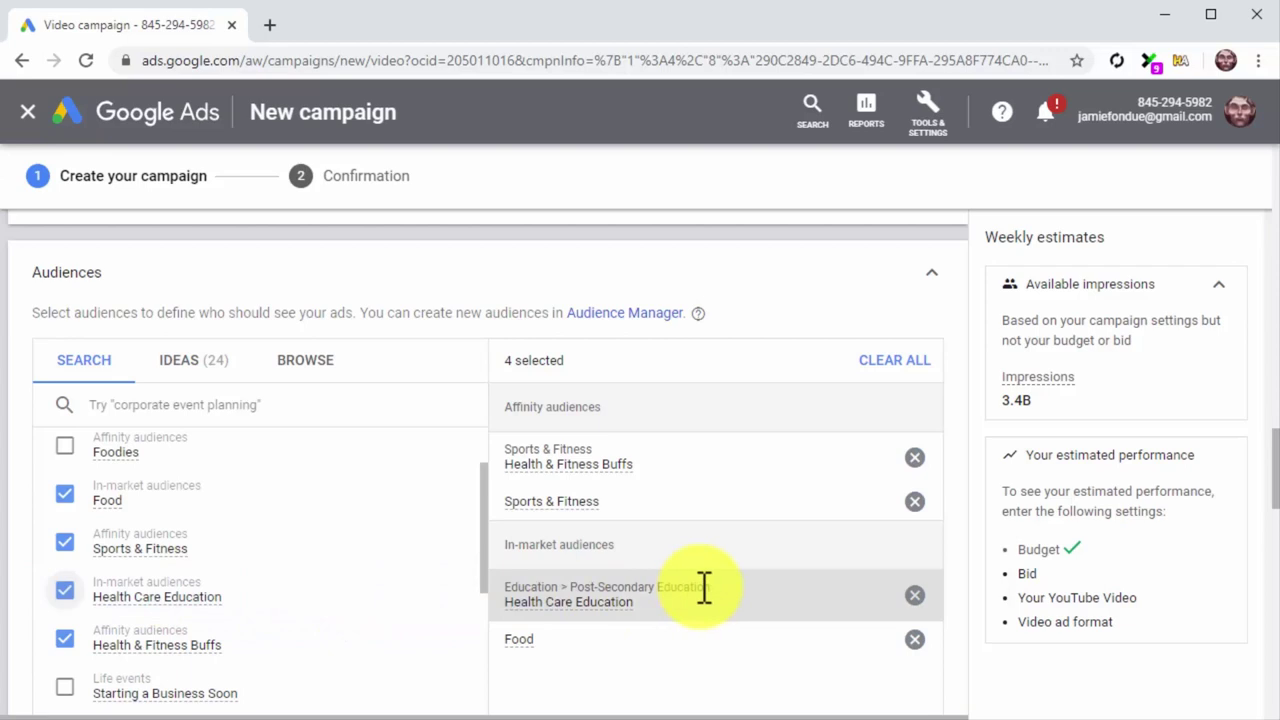
Step: Add the content keywords "healthy eating", "healthy foods" and "healthy living" to the ad group
scroll(700, 590, down, 2)
scroll(700, 586, down, 3)
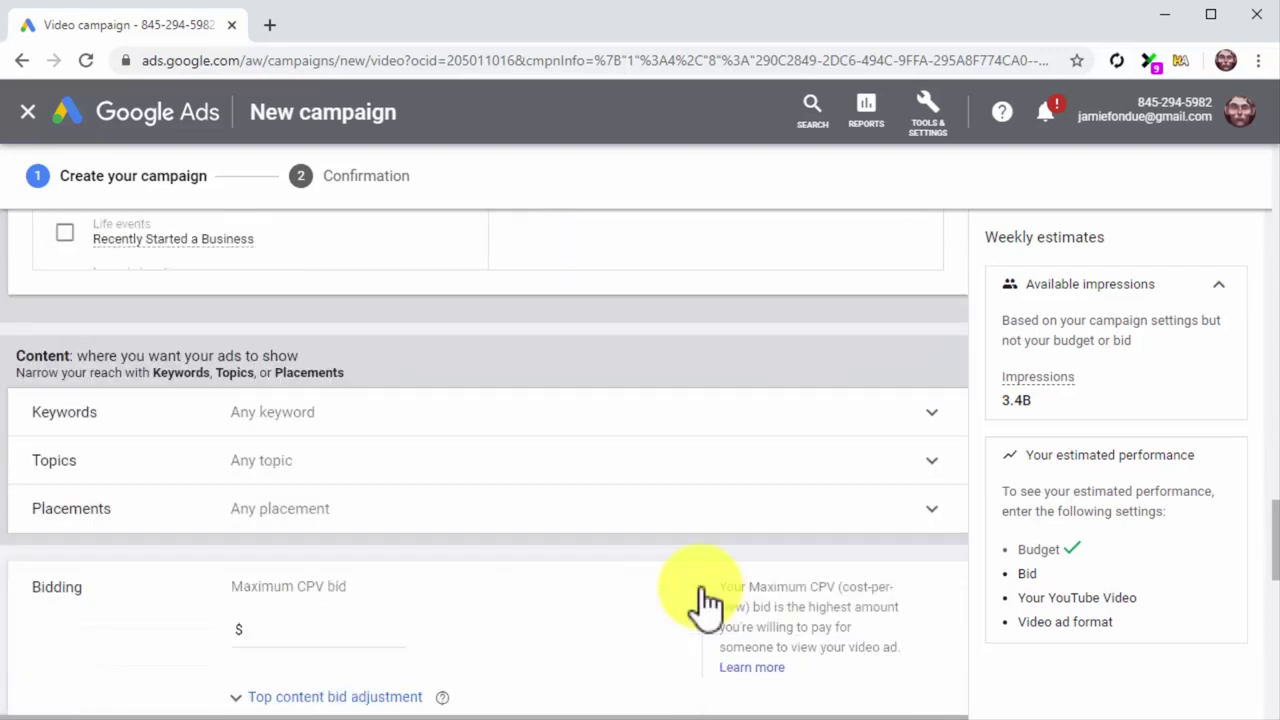
click(620, 432)
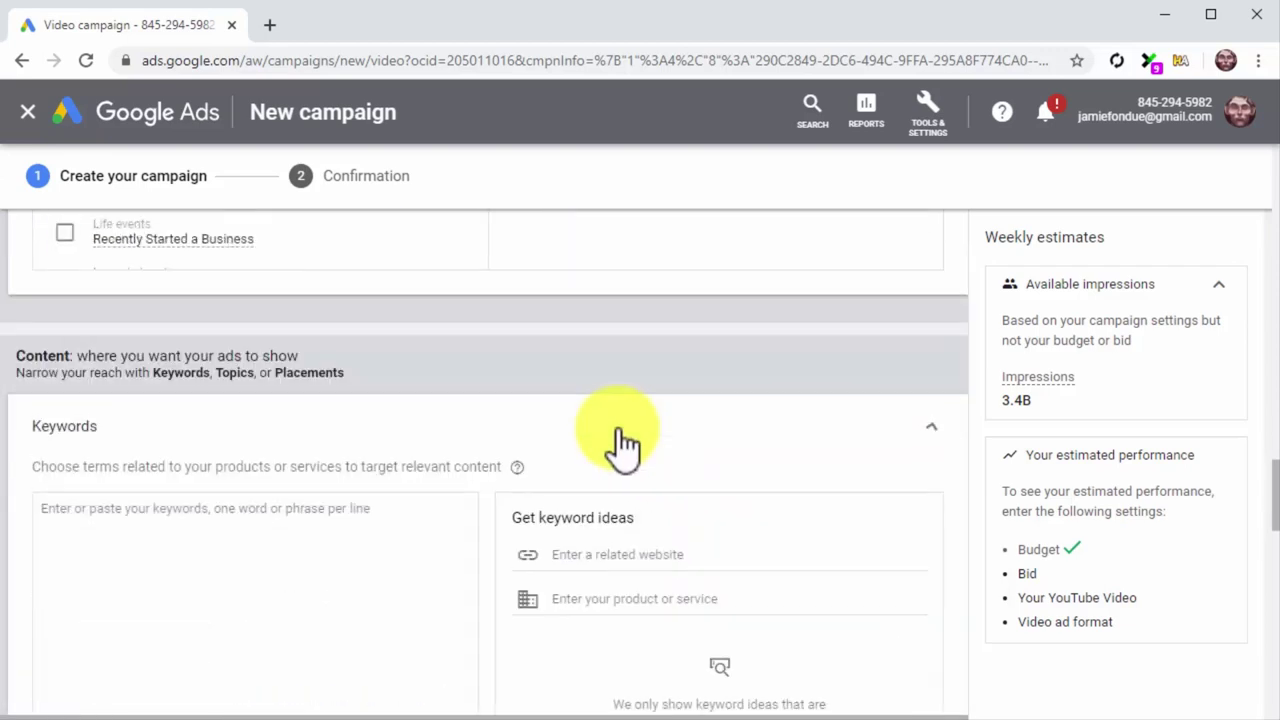
click(440, 530)
text(healthy eating healthy foods healthy living)
Step: Target the content topics Beauty & Fitness, Food & Drink and Health
scroll(520, 592, down, 5)
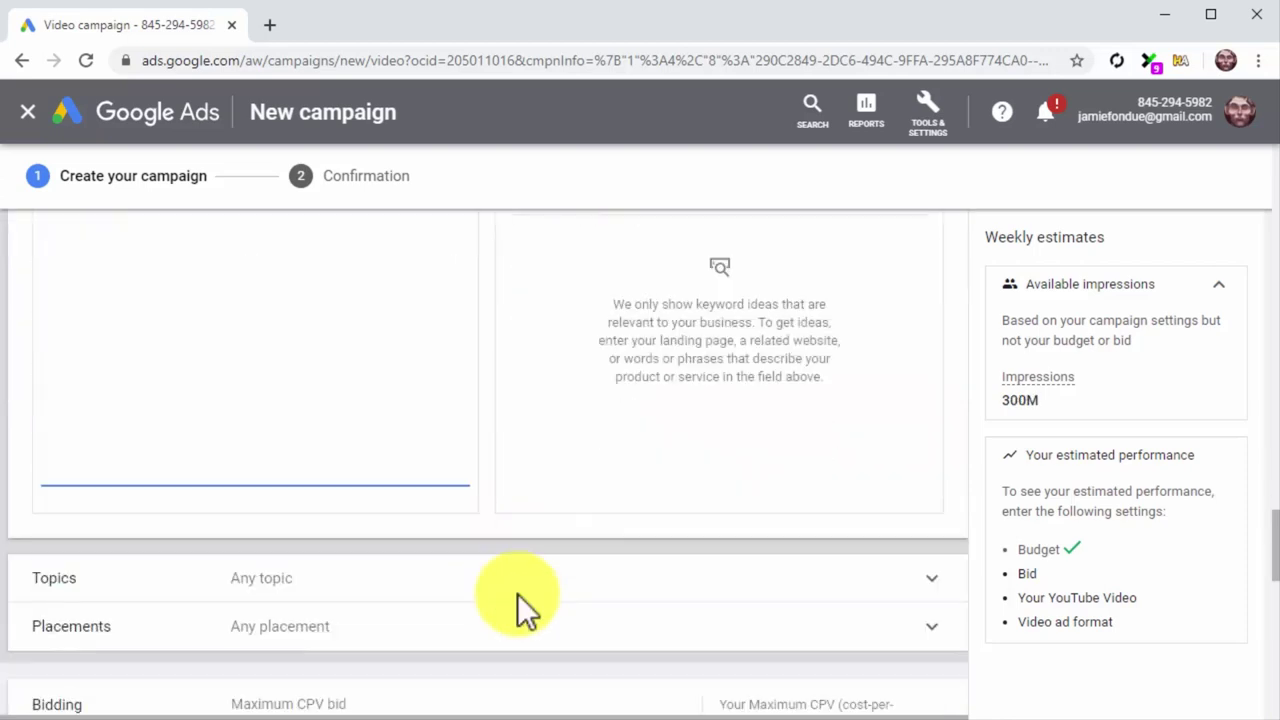
scroll(523, 600, down, 1)
click(580, 497)
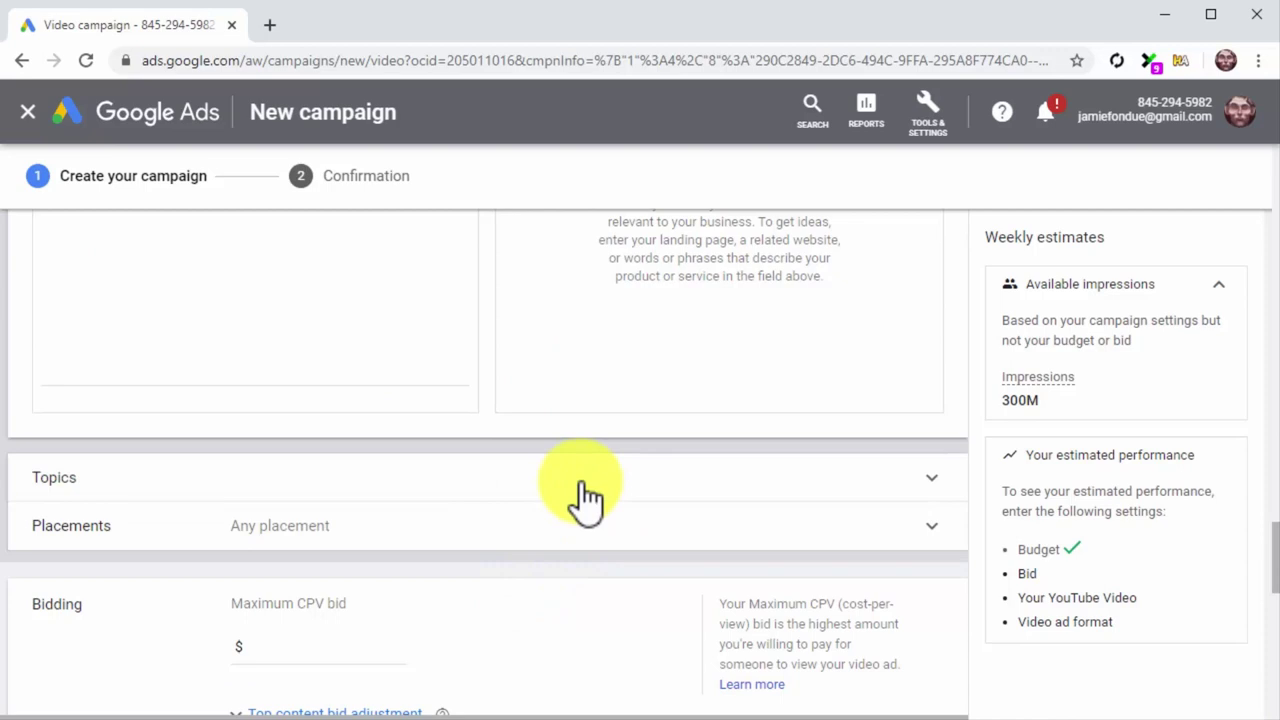
scroll(545, 580, down, 2)
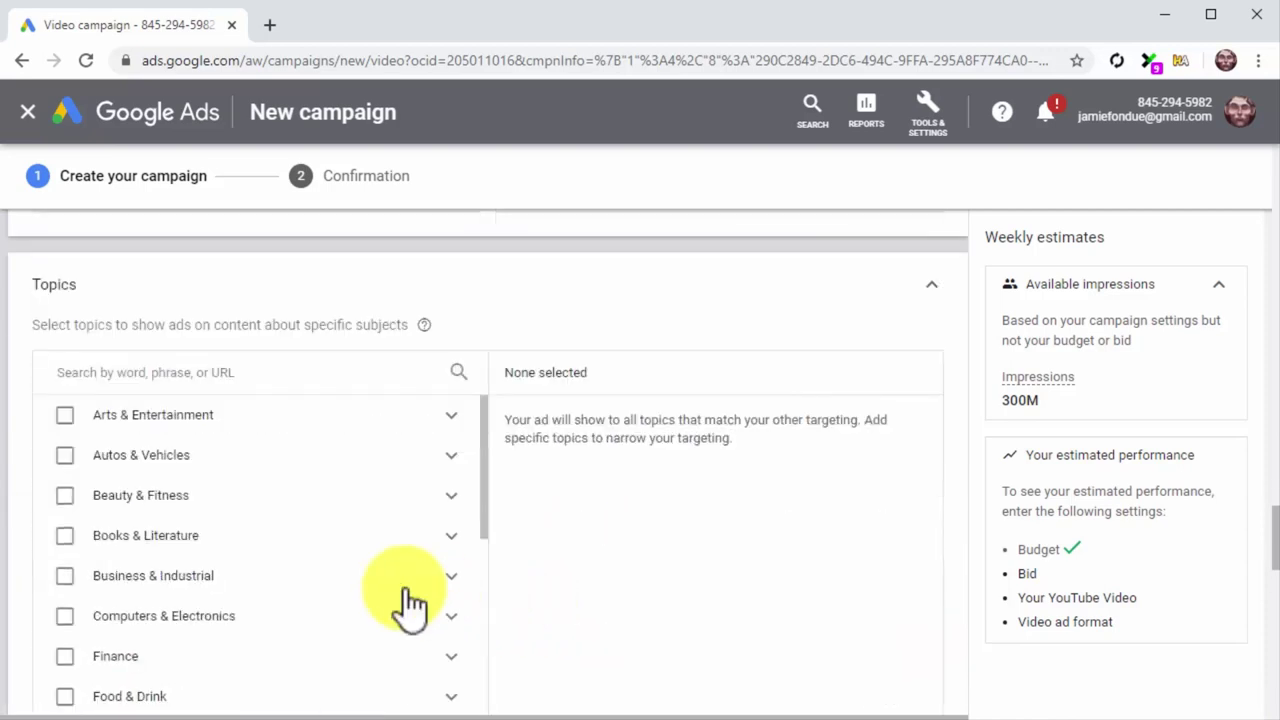
click(64, 496)
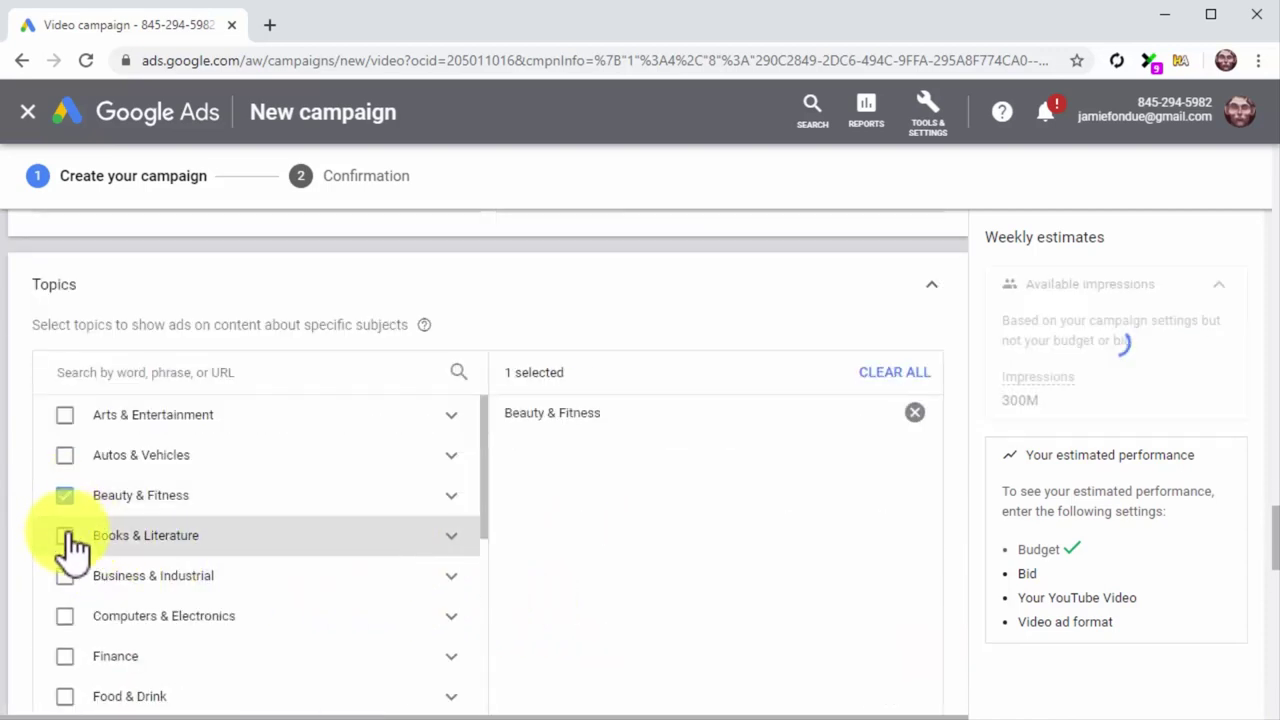
scroll(70, 545, down, 2)
scroll(76, 530, down, 1)
scroll(78, 452, up, 1)
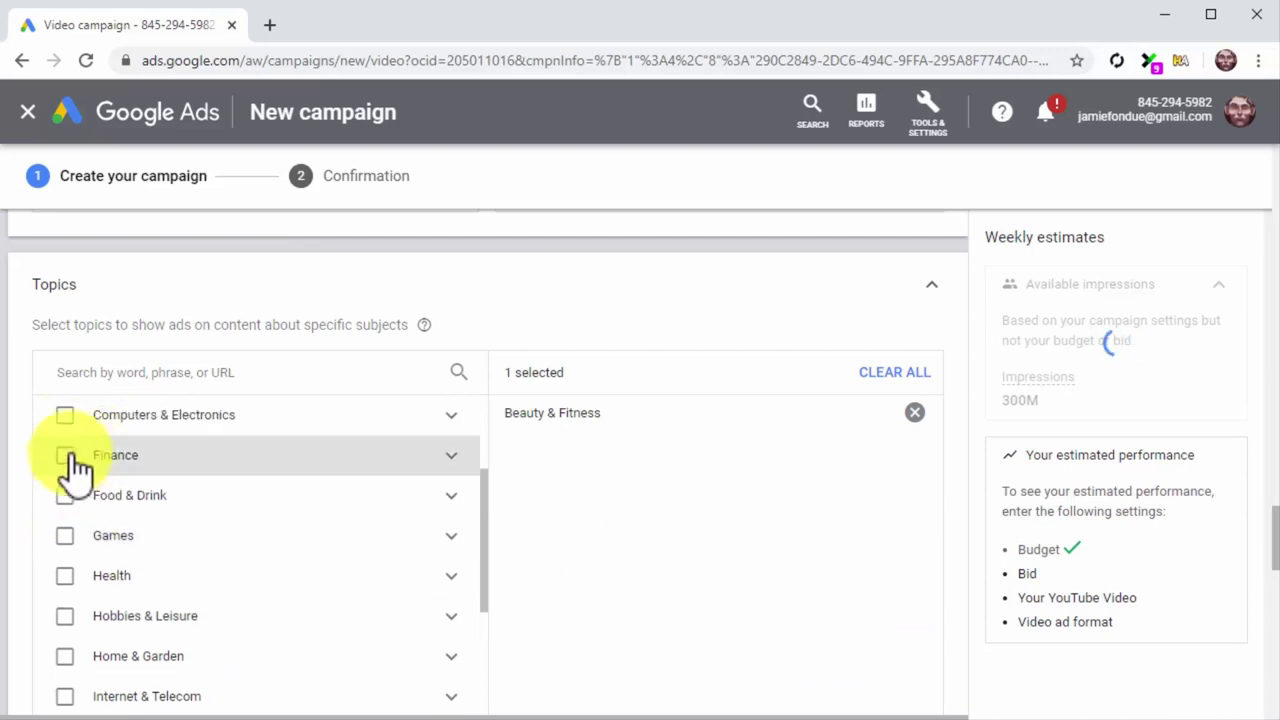
click(64, 495)
click(64, 575)
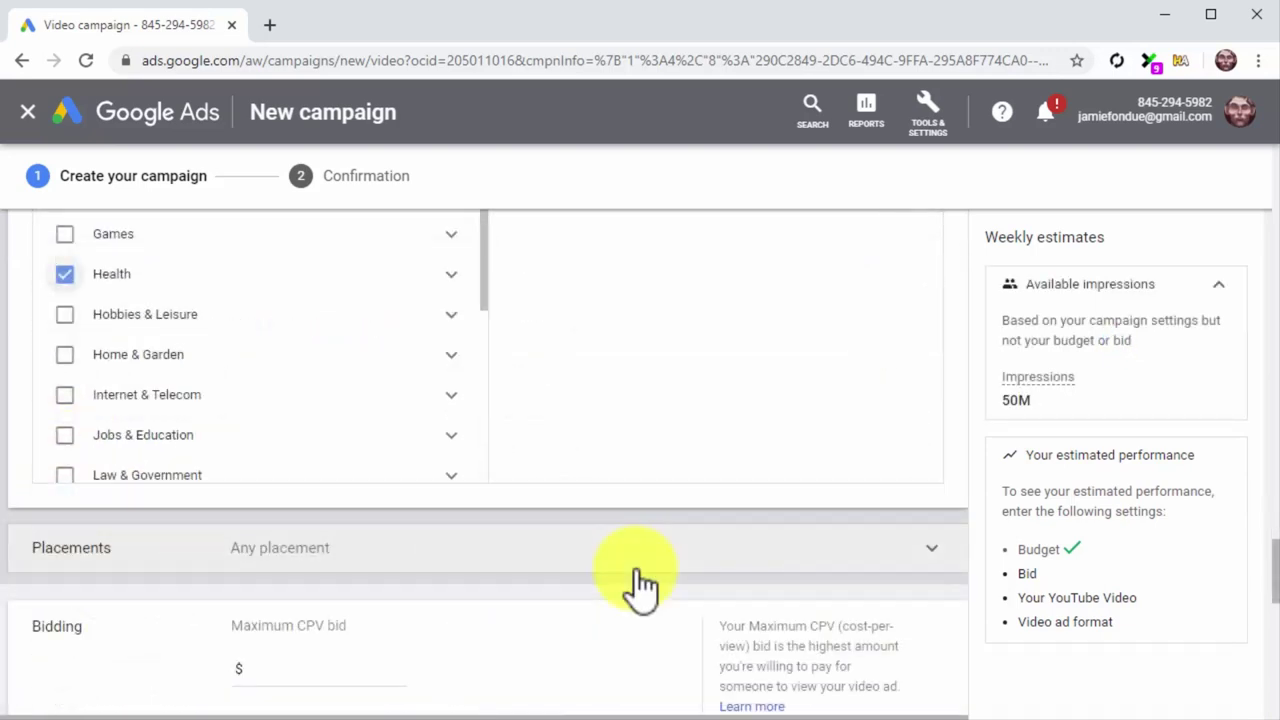
Step: Leave placements unrestricted and set the maximum CPV bid to $0.50
scroll(640, 570, down, 1)
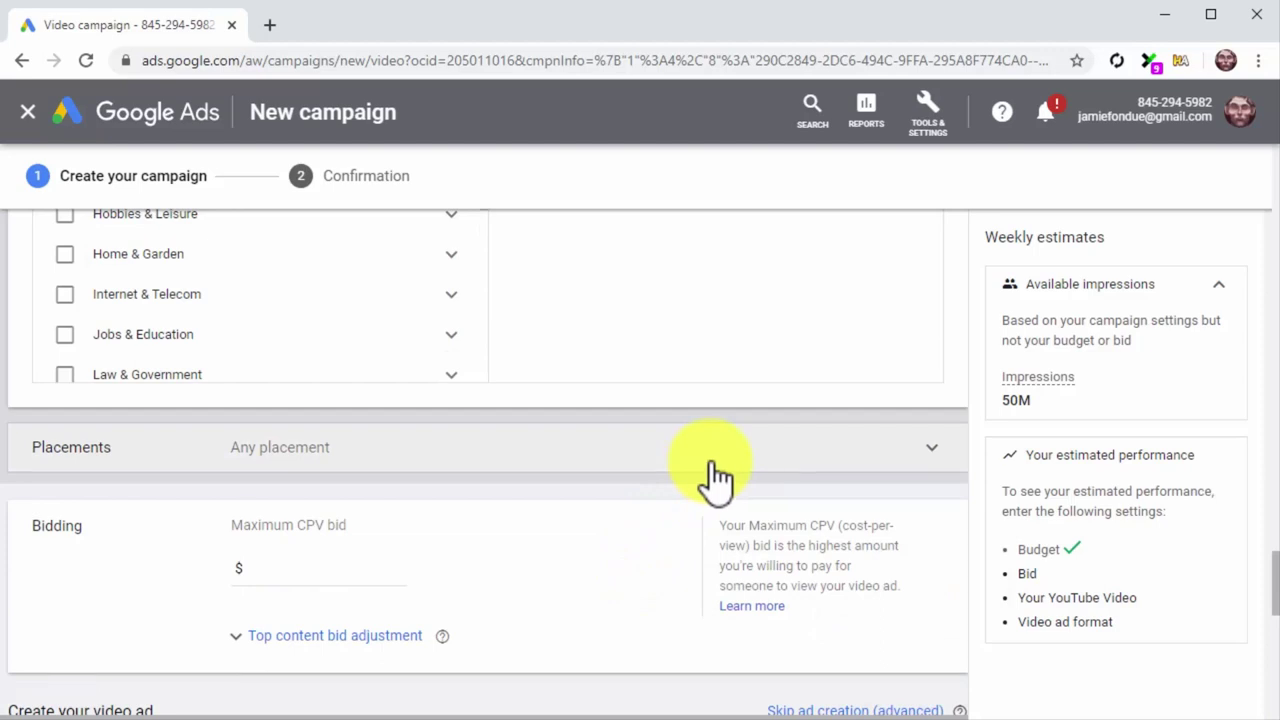
scroll(640, 545, down, 2)
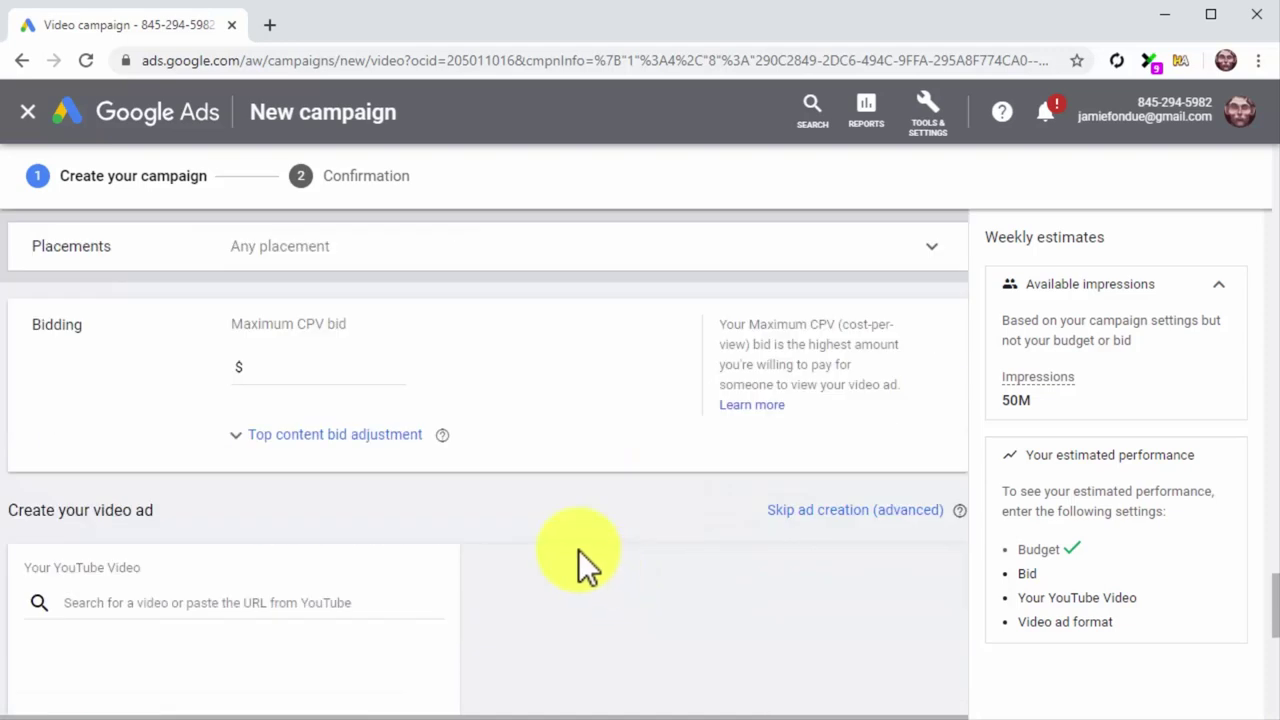
click(346, 378)
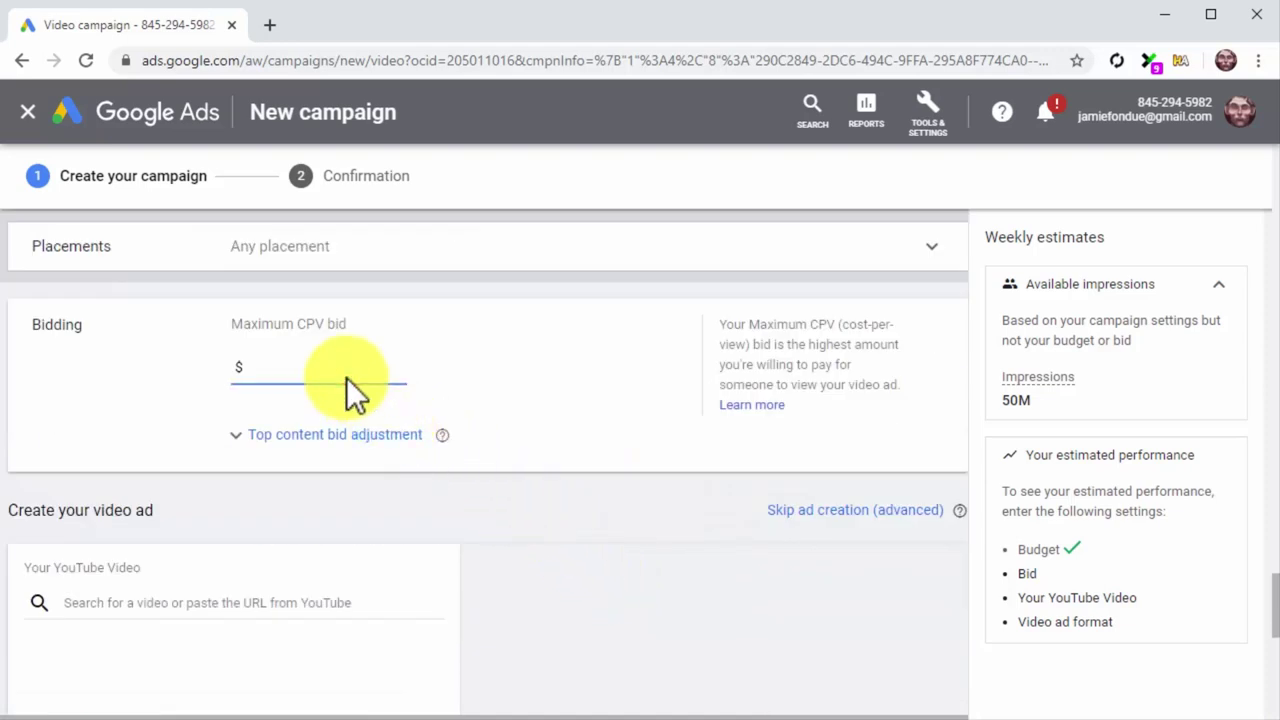
text(0.000.50)
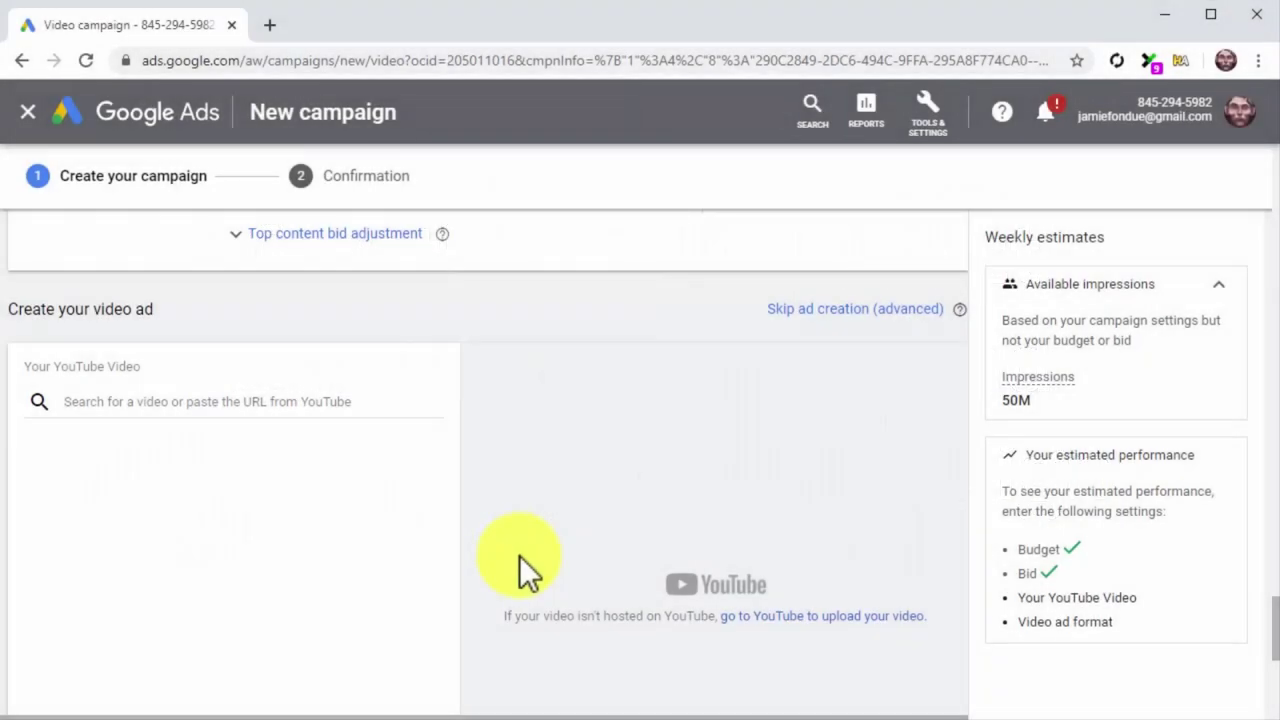
click(322, 403)
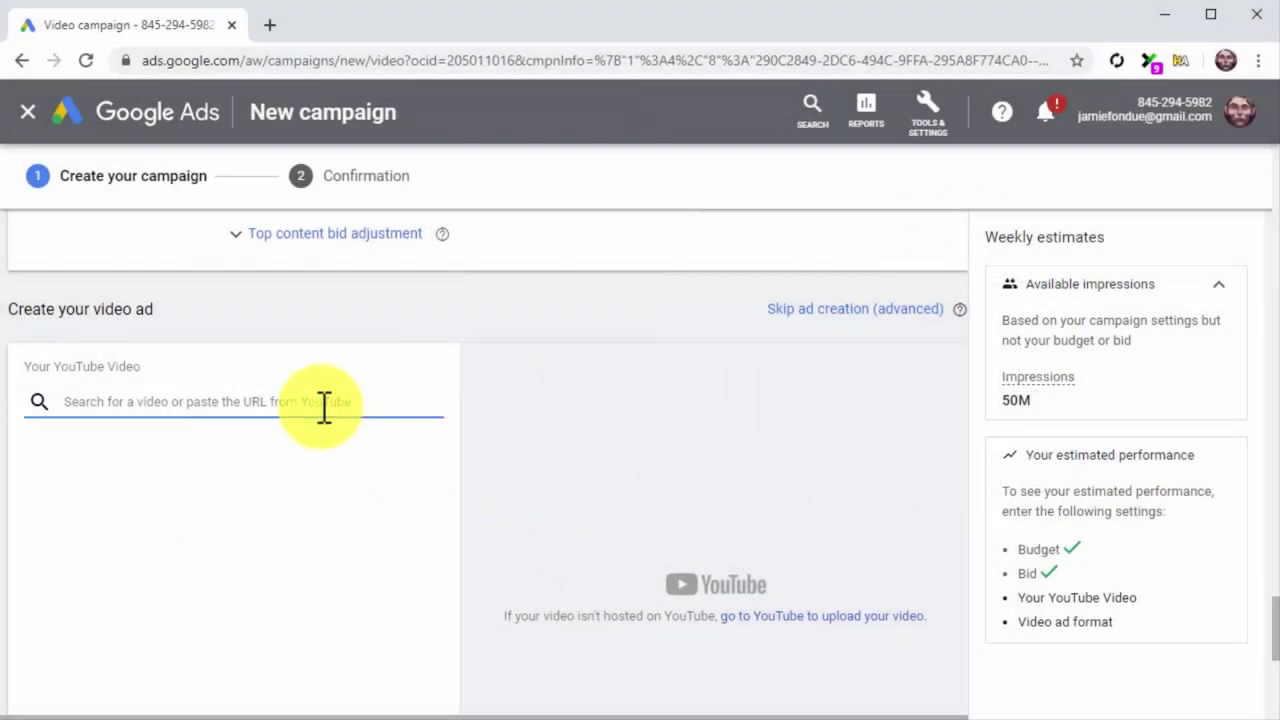
text(https://youtu.be/VljfqRu8LPI)
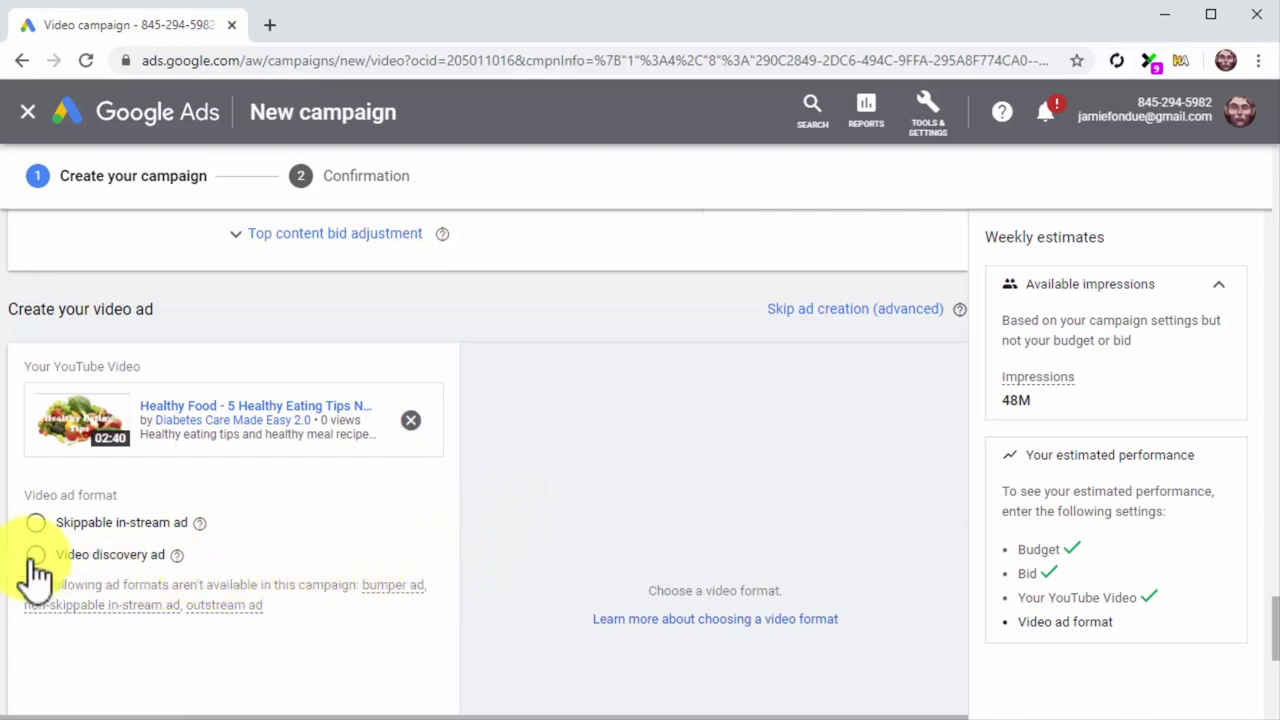
click(35, 556)
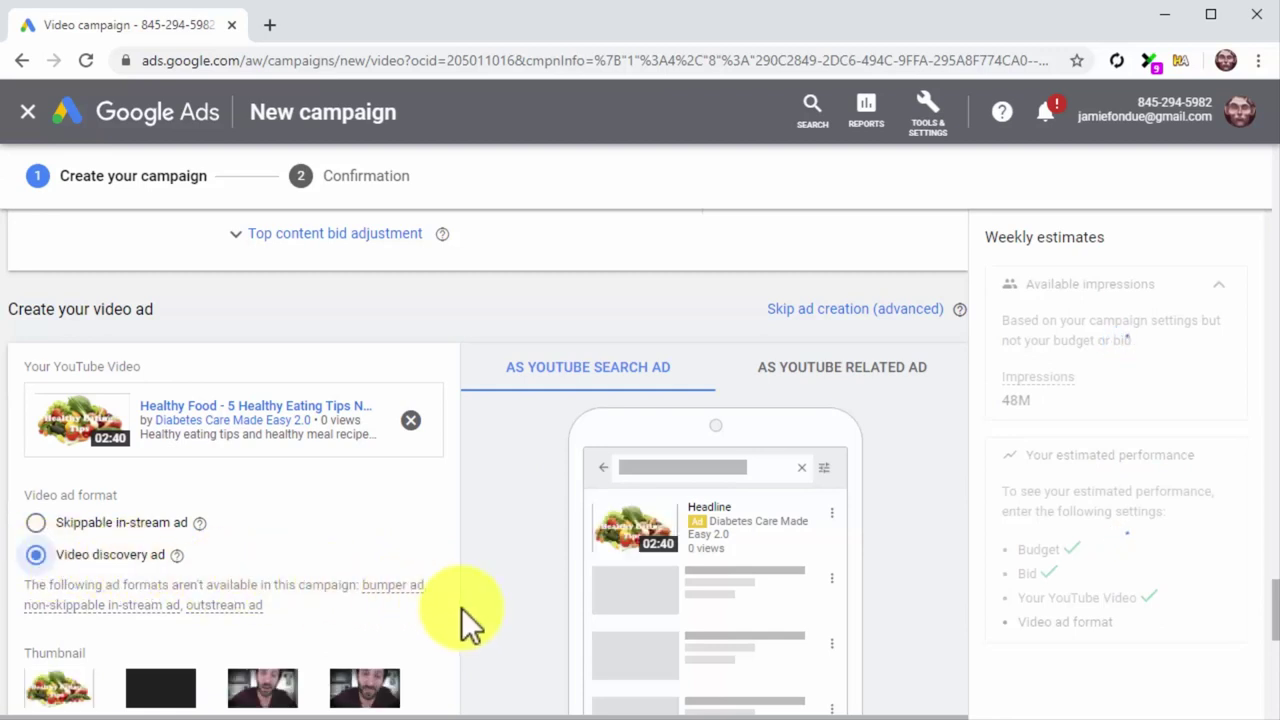
Step: Enter the headline "Healthy food company insiders speak up" with the descriptions "Healthy eating tips" and "Healthy food recipes"
scroll(463, 608, down, 1)
scroll(463, 608, down, 1)
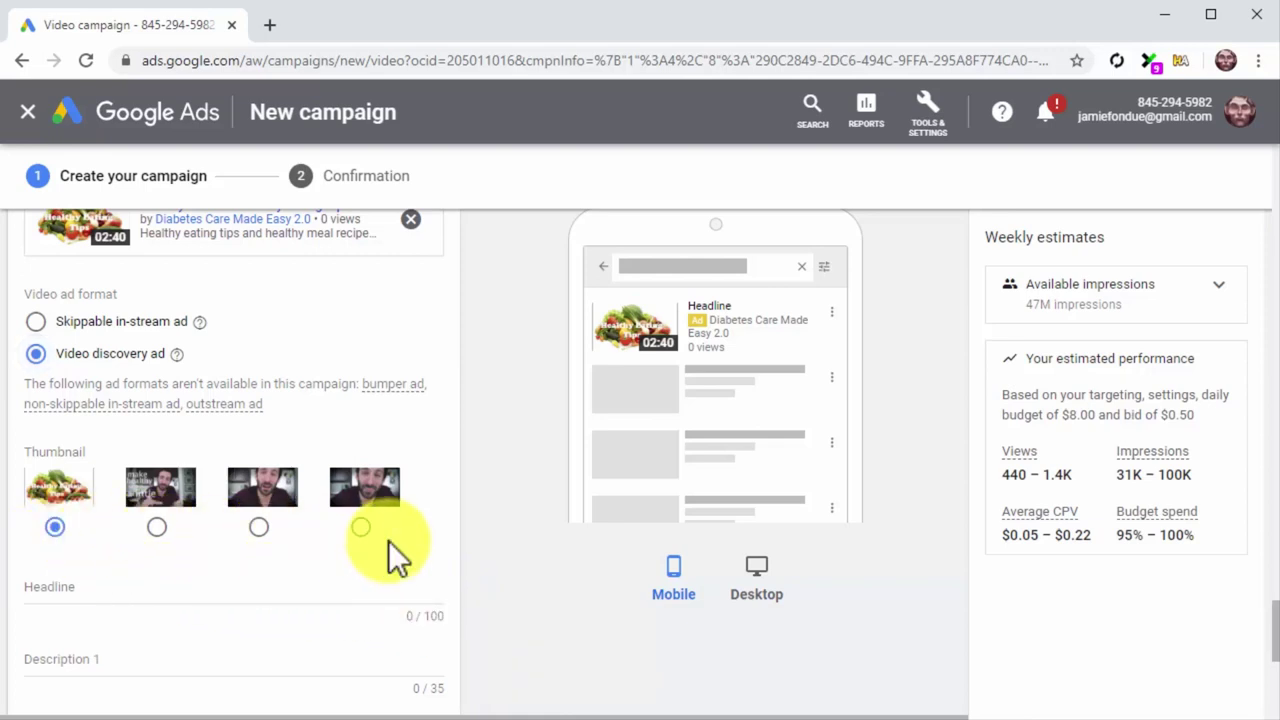
scroll(482, 596, down, 2)
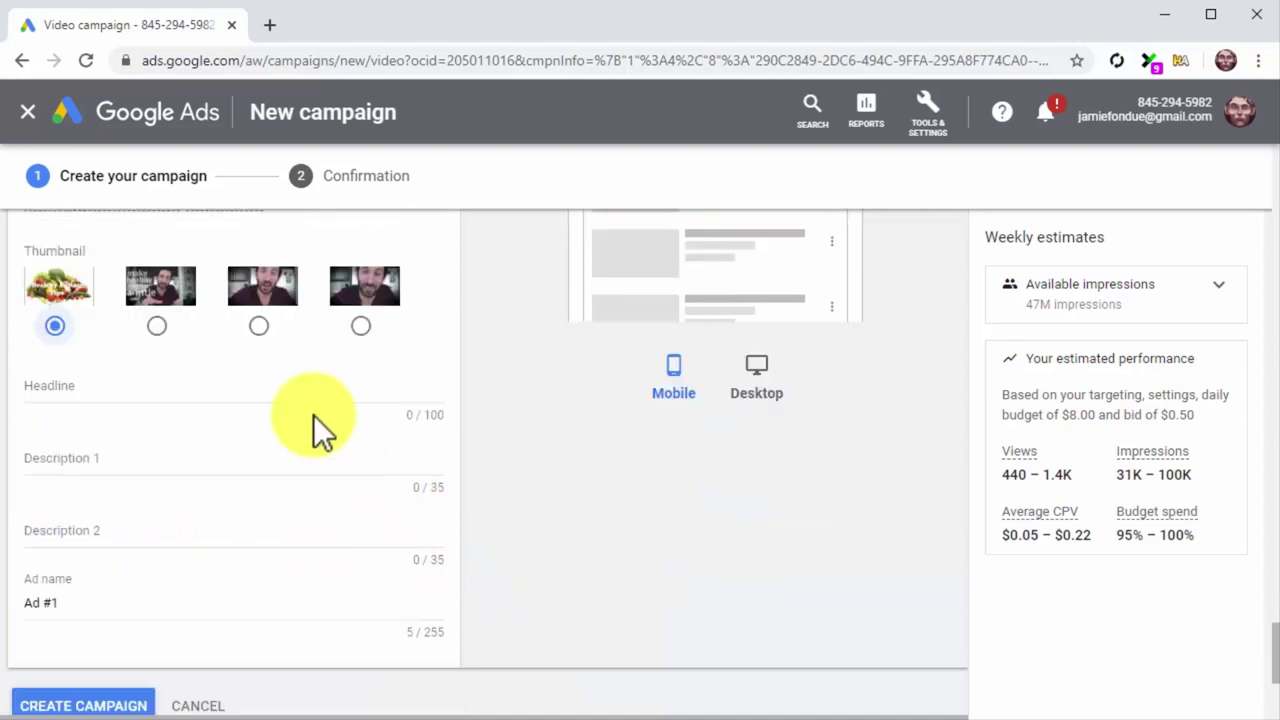
click(289, 390)
text(Healthy food company insiders speak up)
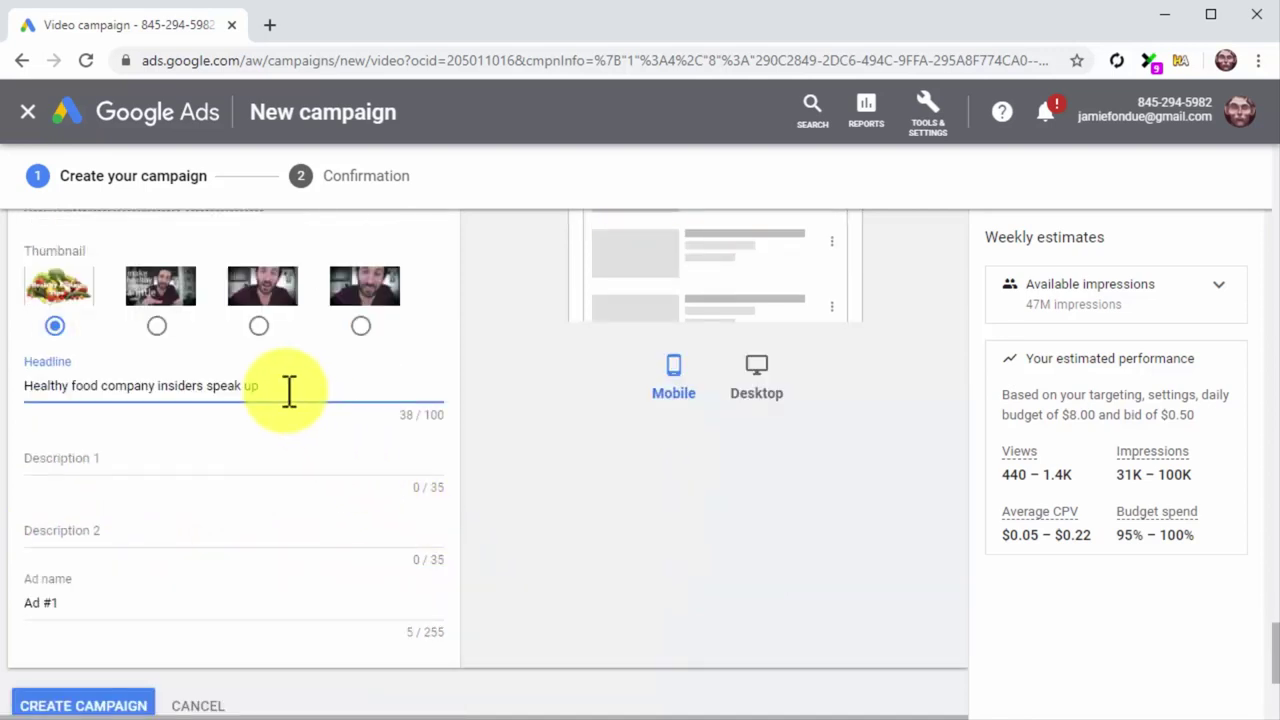
click(412, 458)
text(Healthy eating tips)
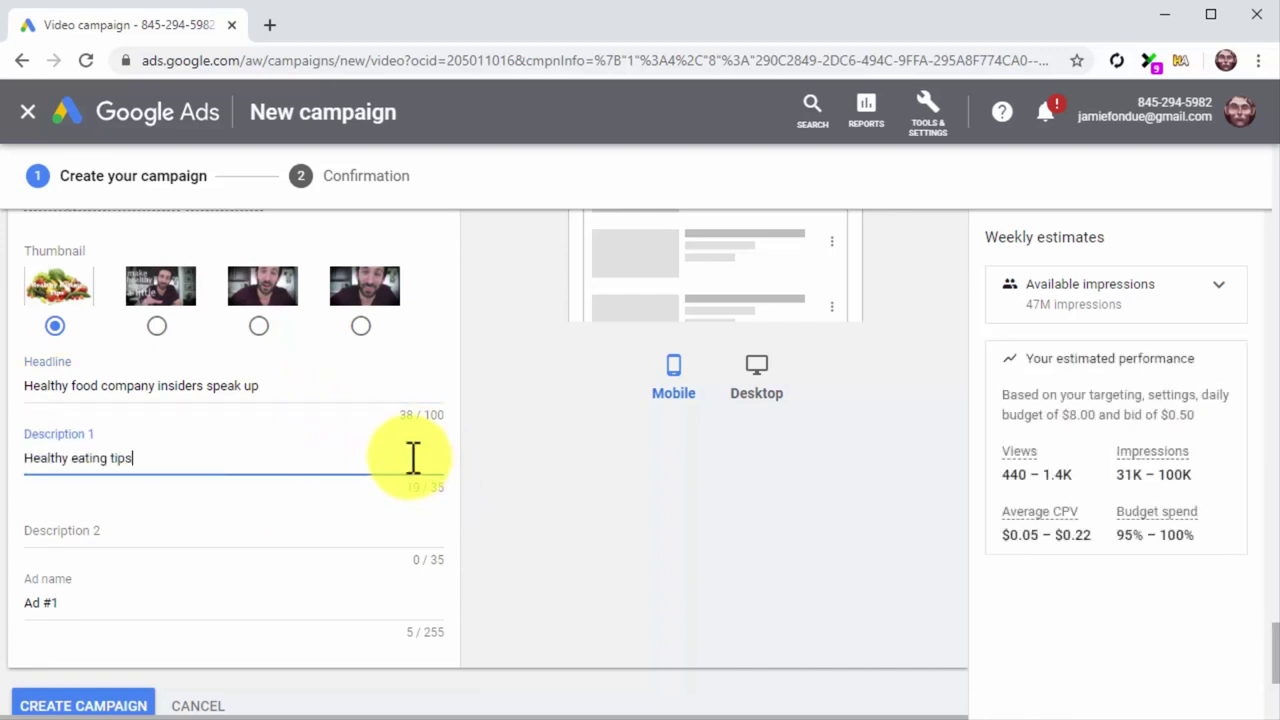
click(343, 529)
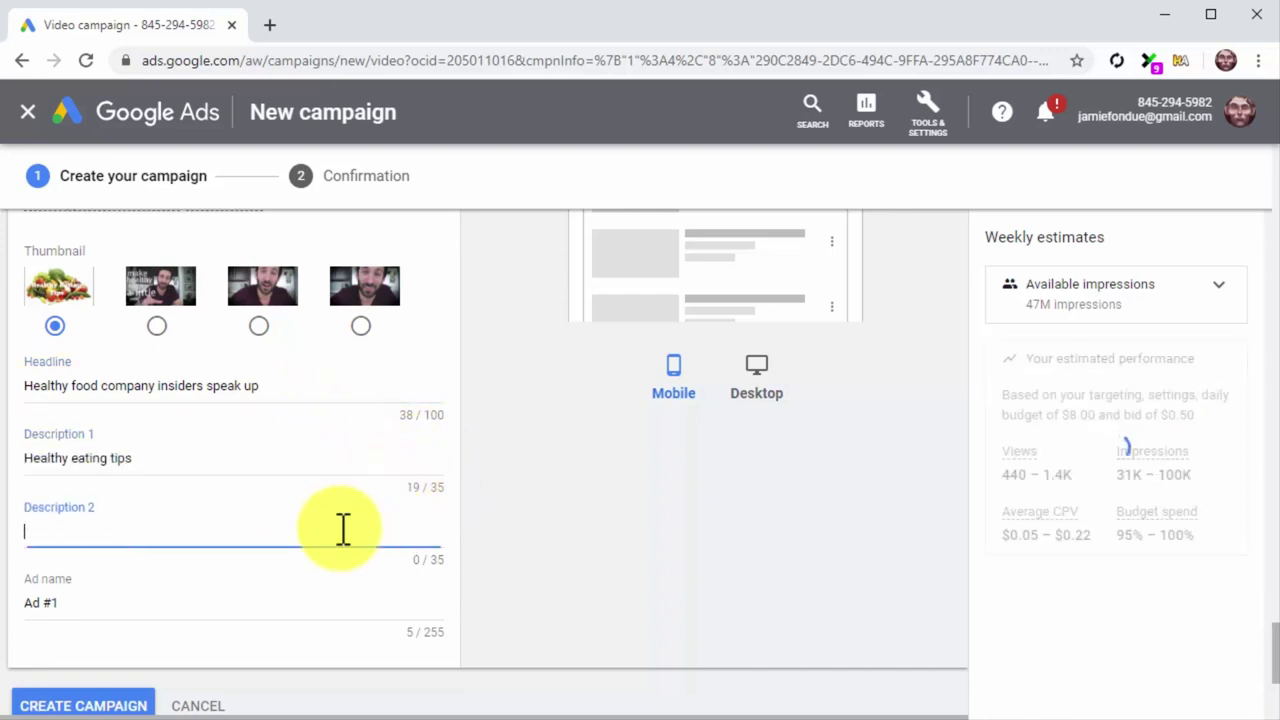
text(Hea)
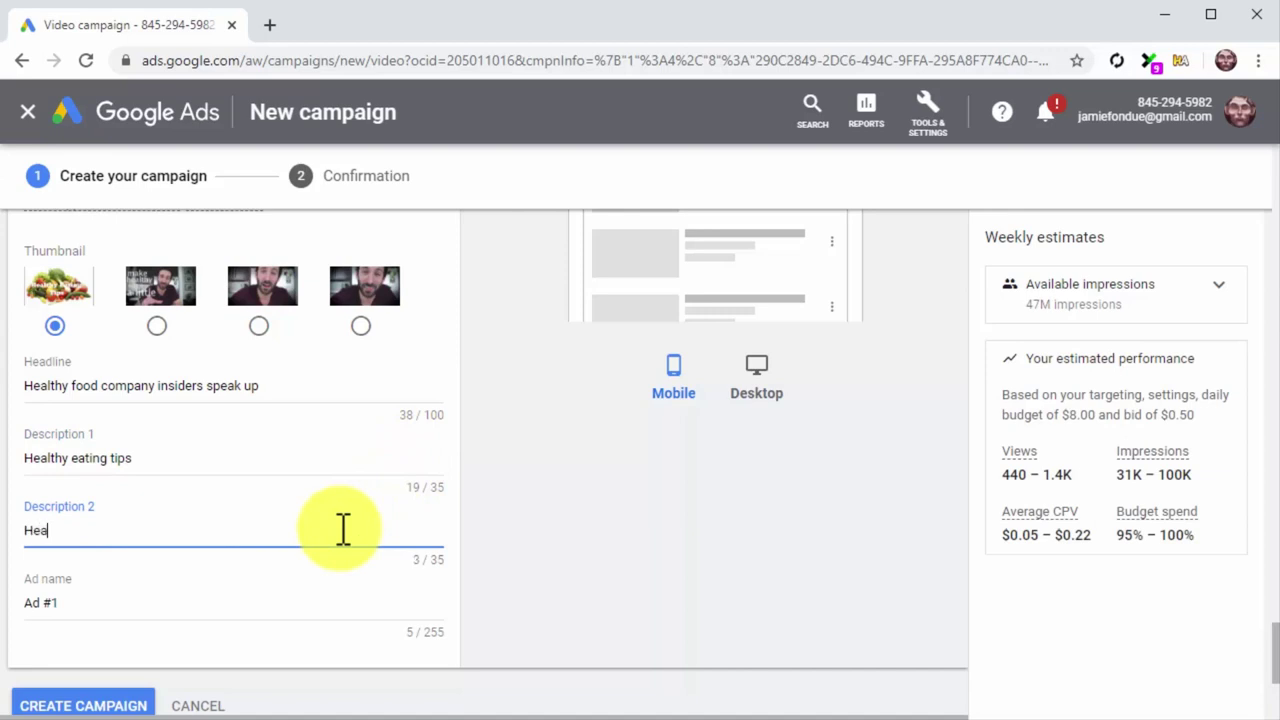
text(lthy food recipes)
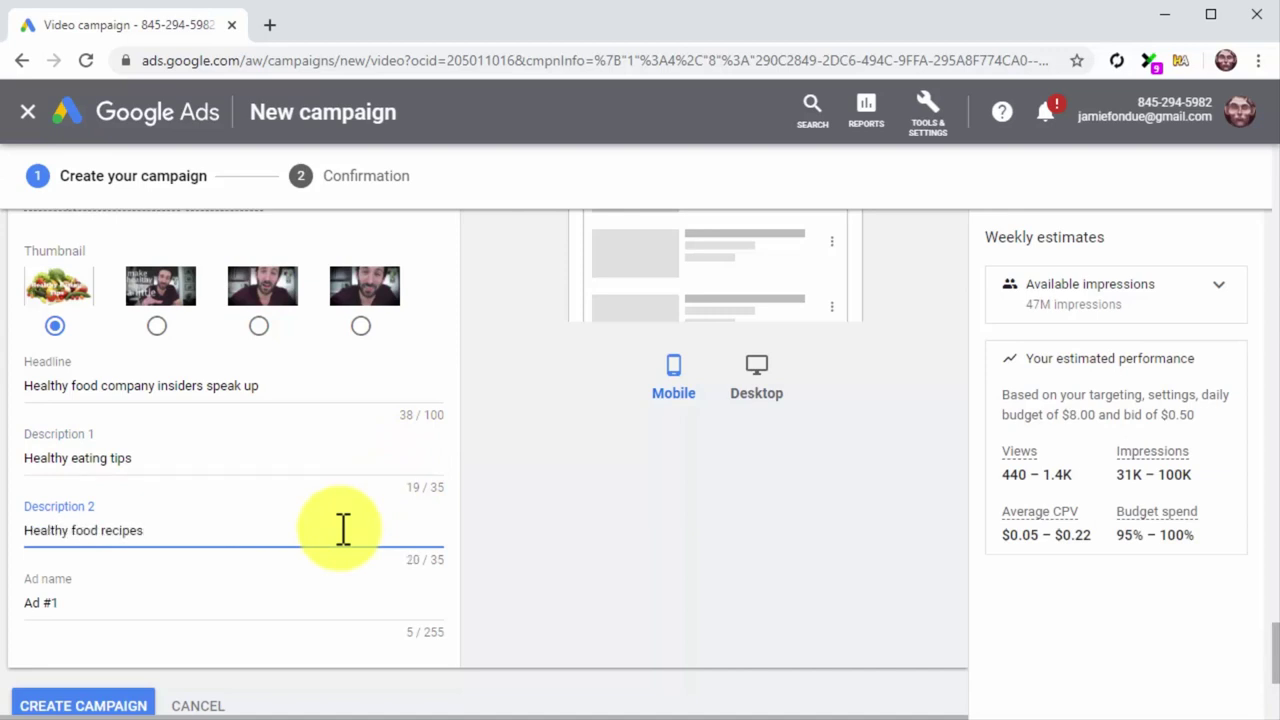
Step: Name the ad "Product Consideration Ad #1" and create the campaign
scroll(342, 529, down, 1)
click(314, 508)
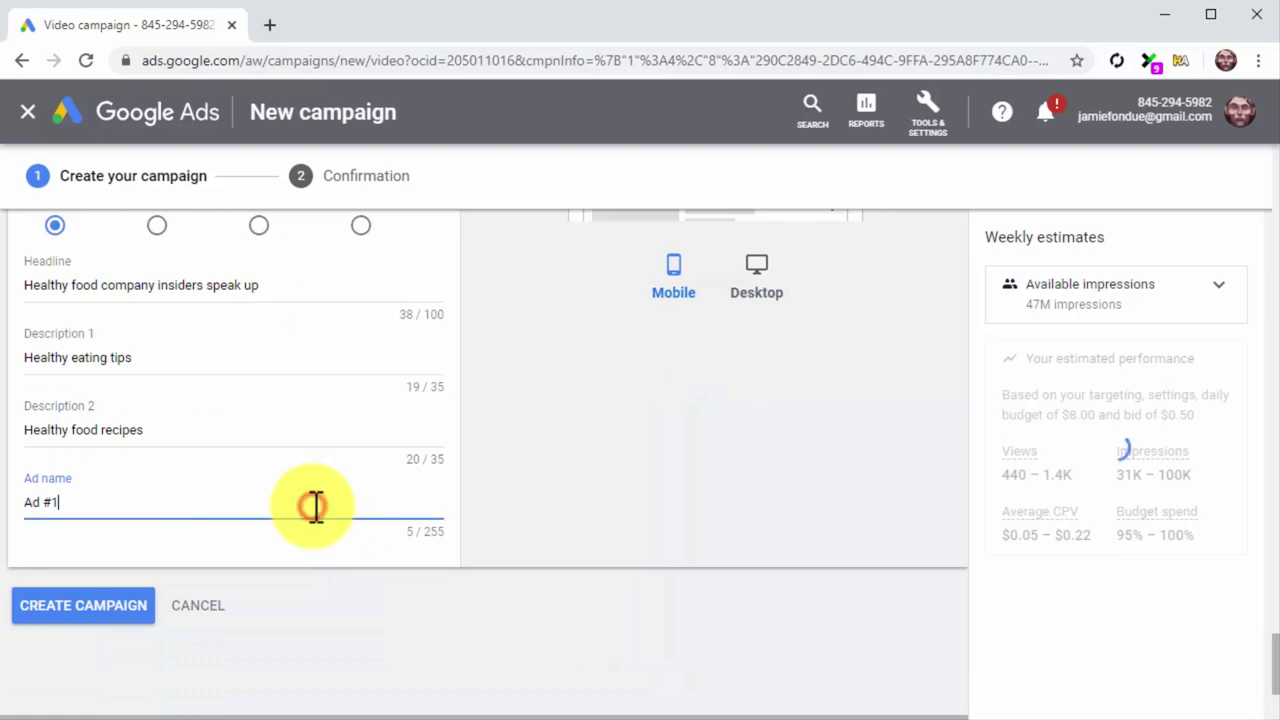
key(ctrl+a)
text(Product Consideration Ad #1)
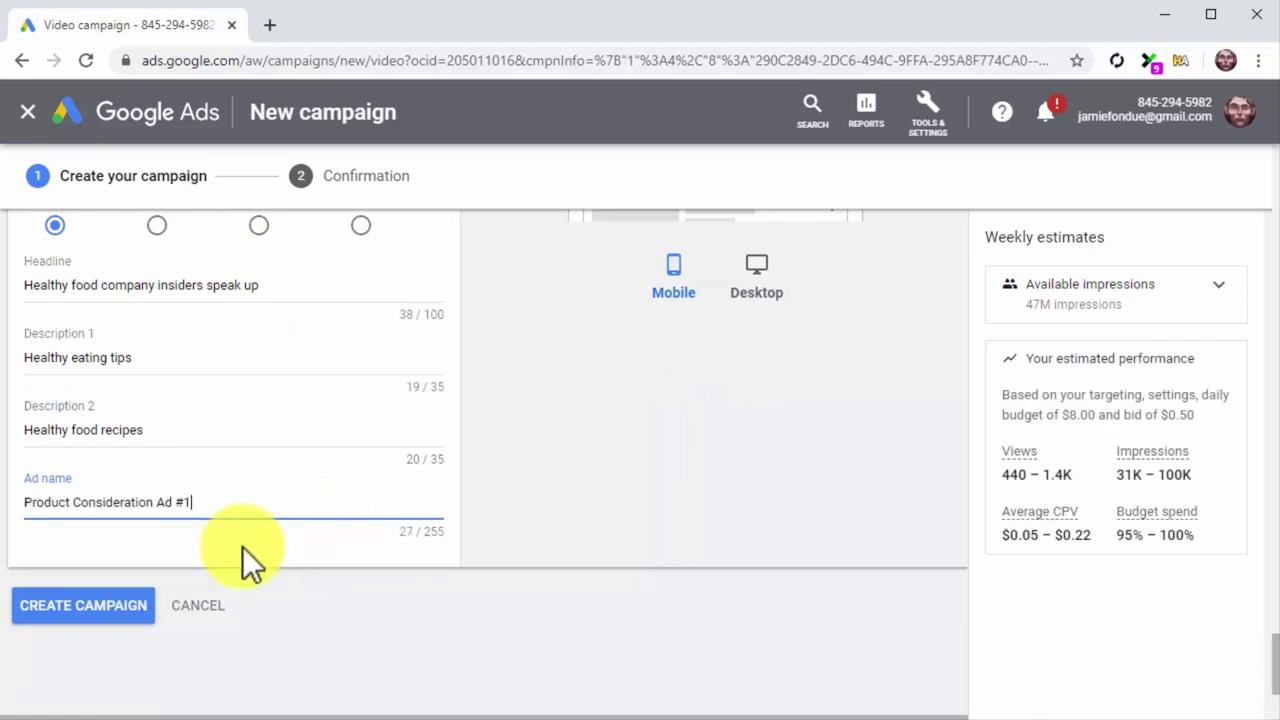
click(130, 618)
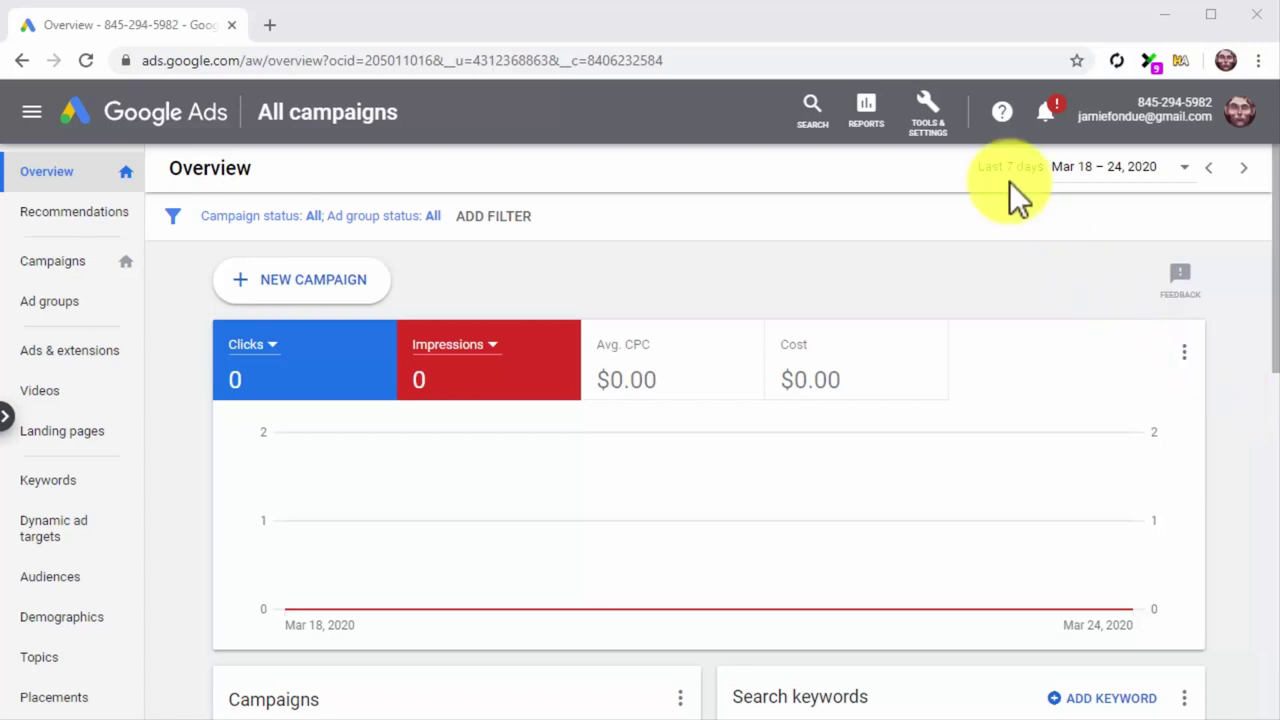
Step: Open the form for a new YouTube users remarketing audience in the Audience manager
click(943, 113)
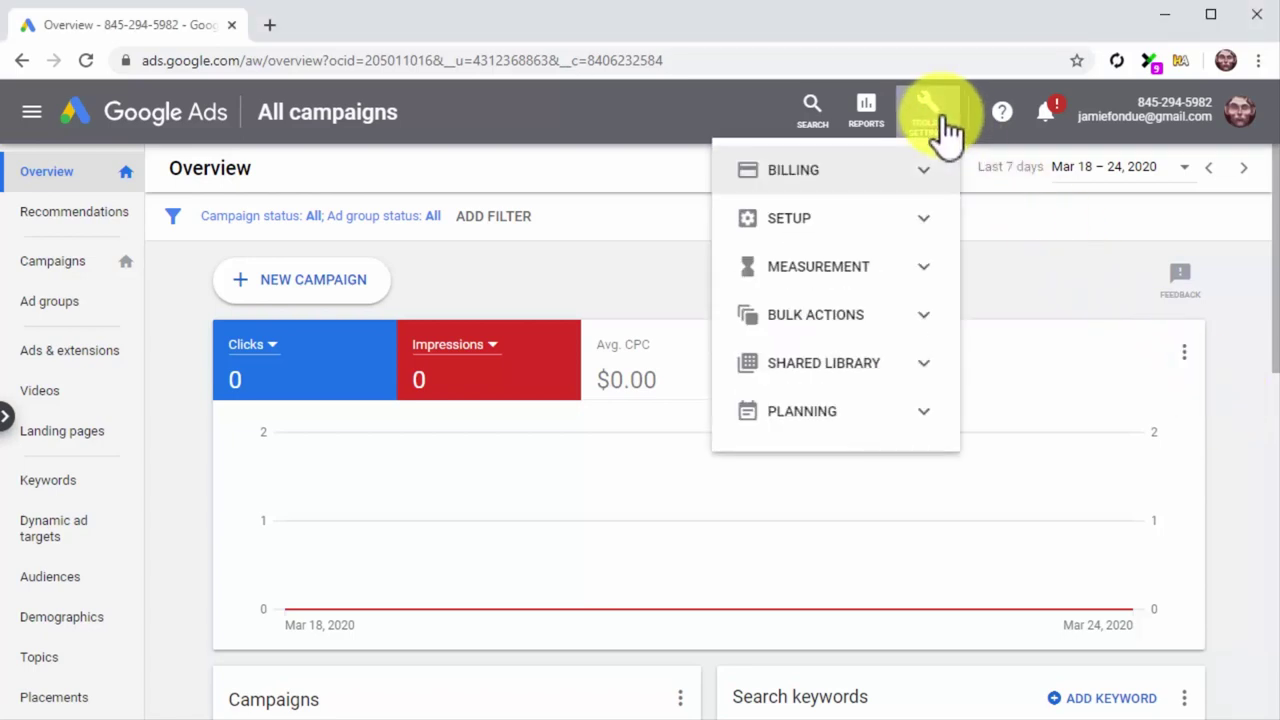
click(923, 364)
click(917, 410)
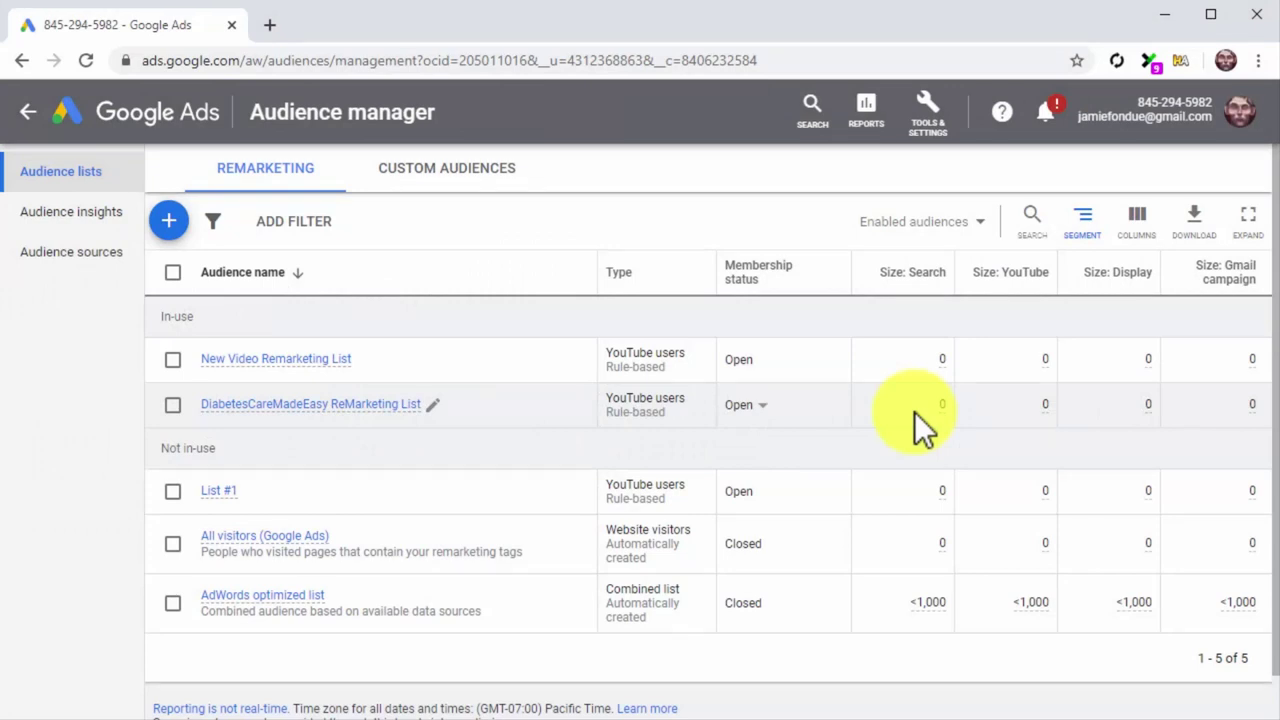
click(172, 222)
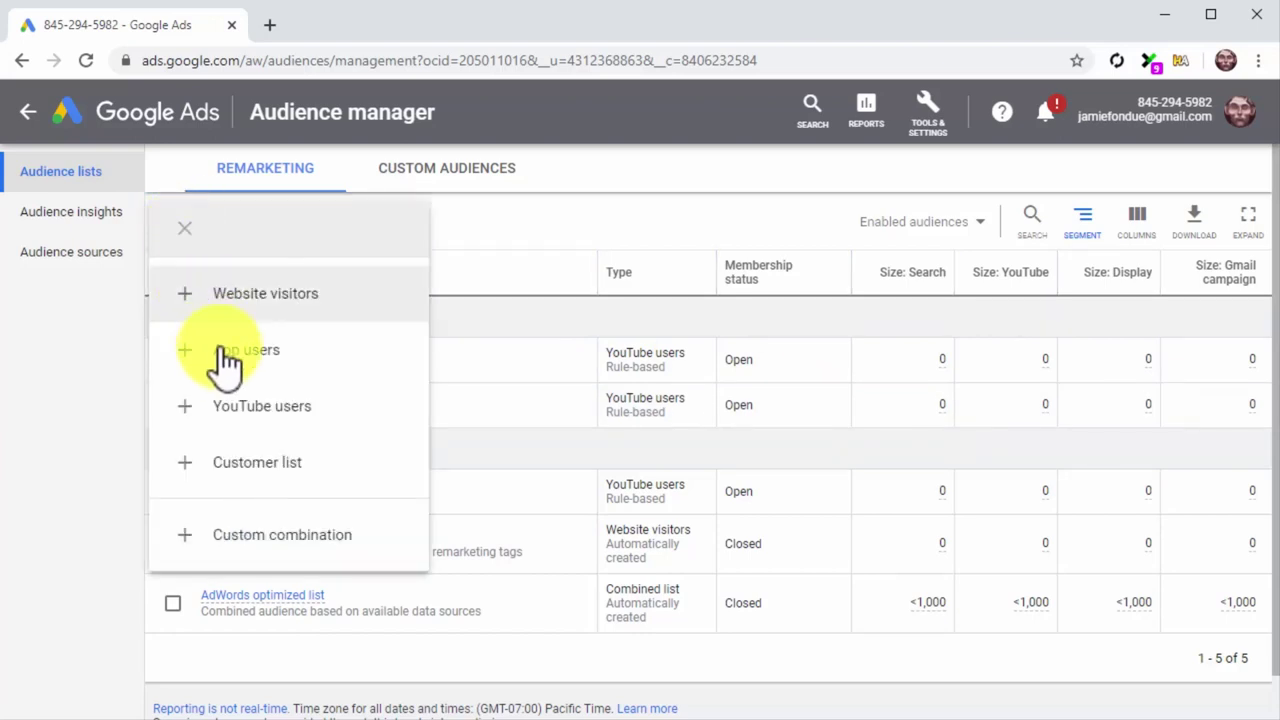
click(245, 412)
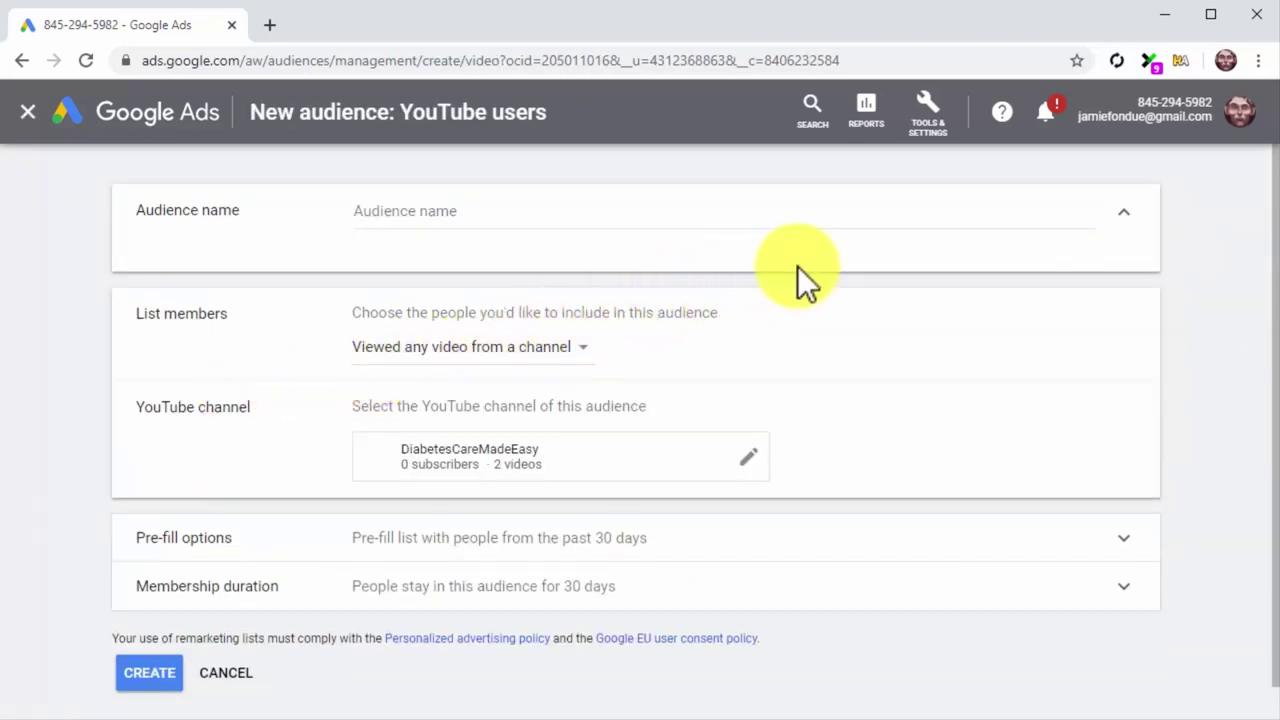
Step: Name the audience "YouTube Channel Retargeting List" and include people who "Viewed any video (as an ad) from a channel"
click(762, 210)
text(YouTube Channel Retargeting List)
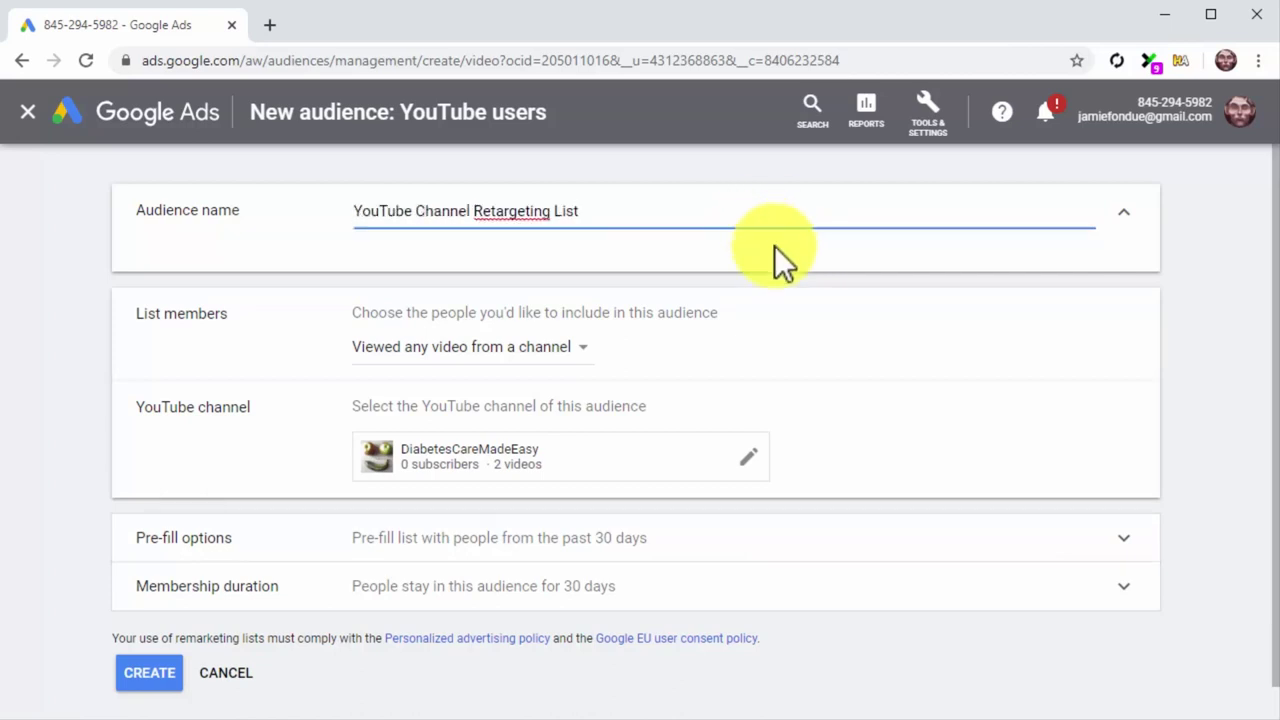
click(576, 347)
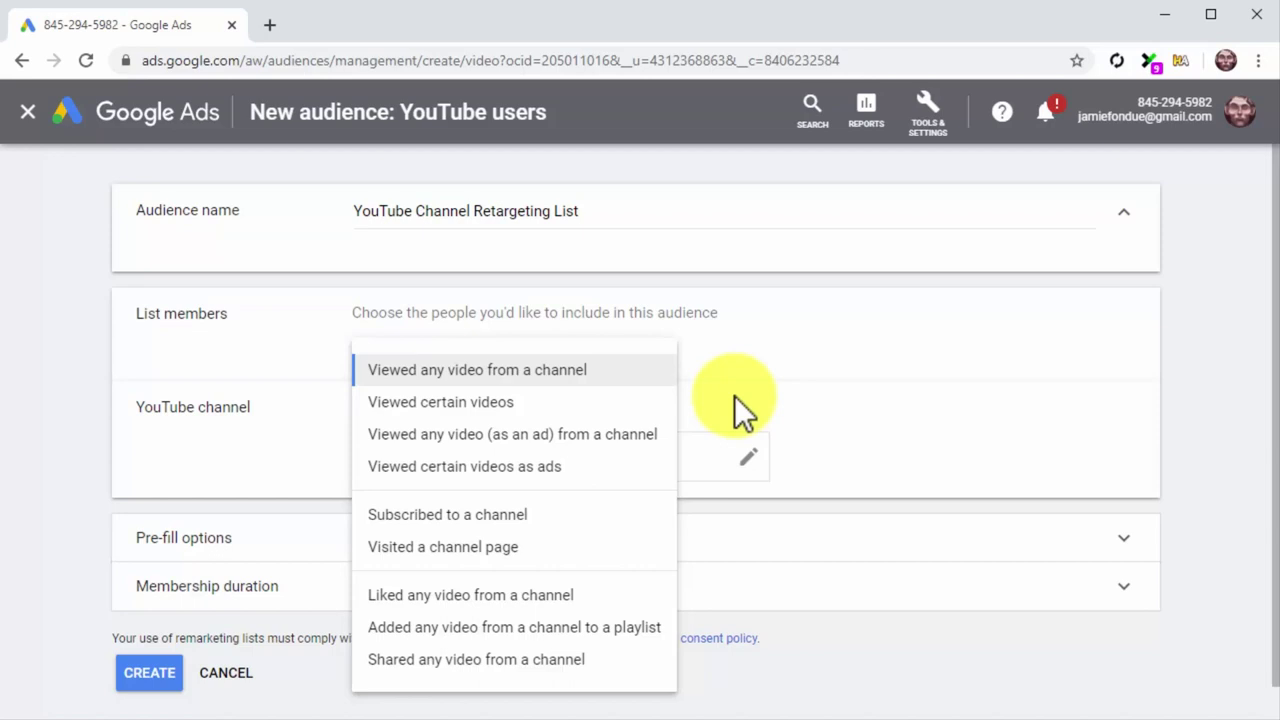
click(649, 430)
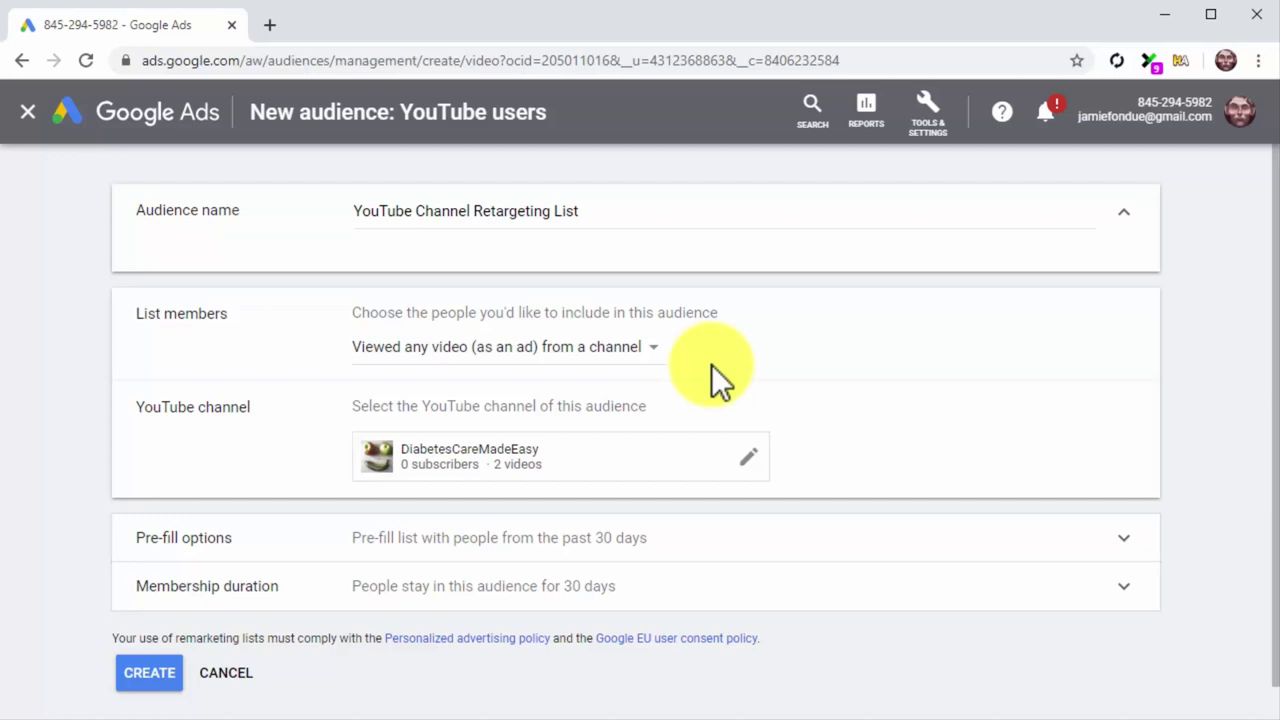
Step: Choose "Diabetes Care Made Easy!" as the audience's YouTube channel and create the audience
click(652, 457)
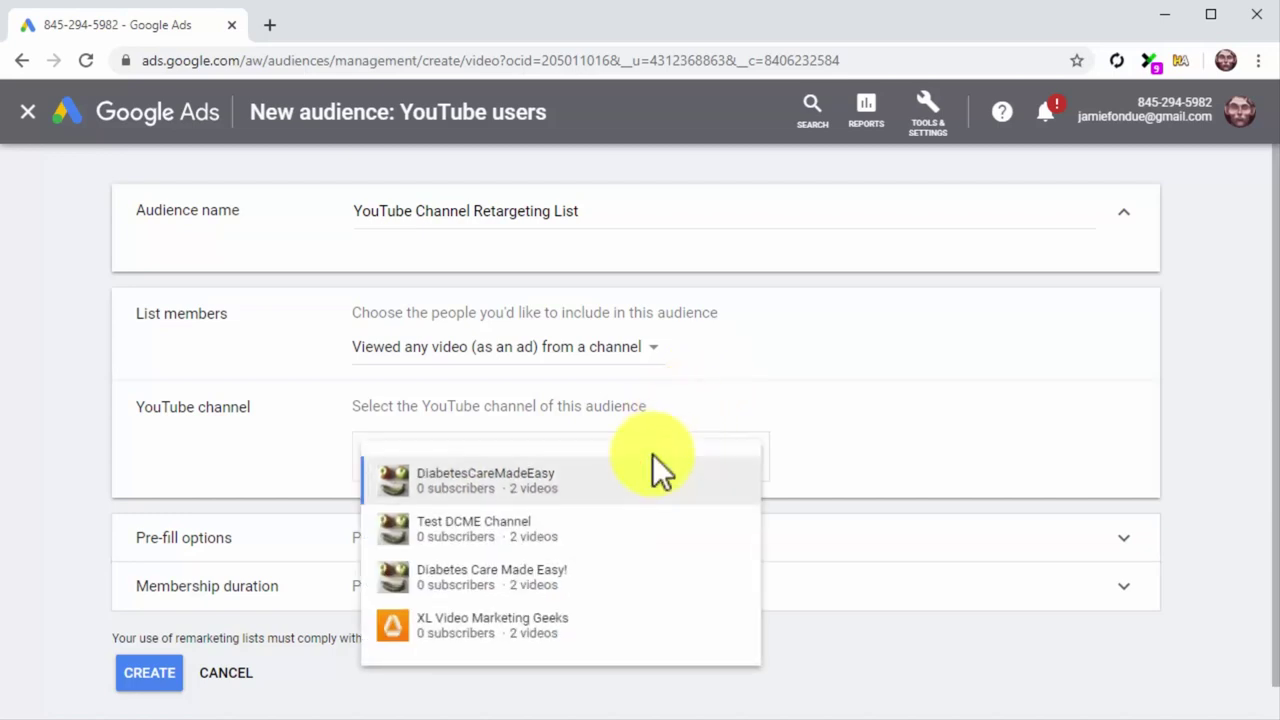
click(633, 582)
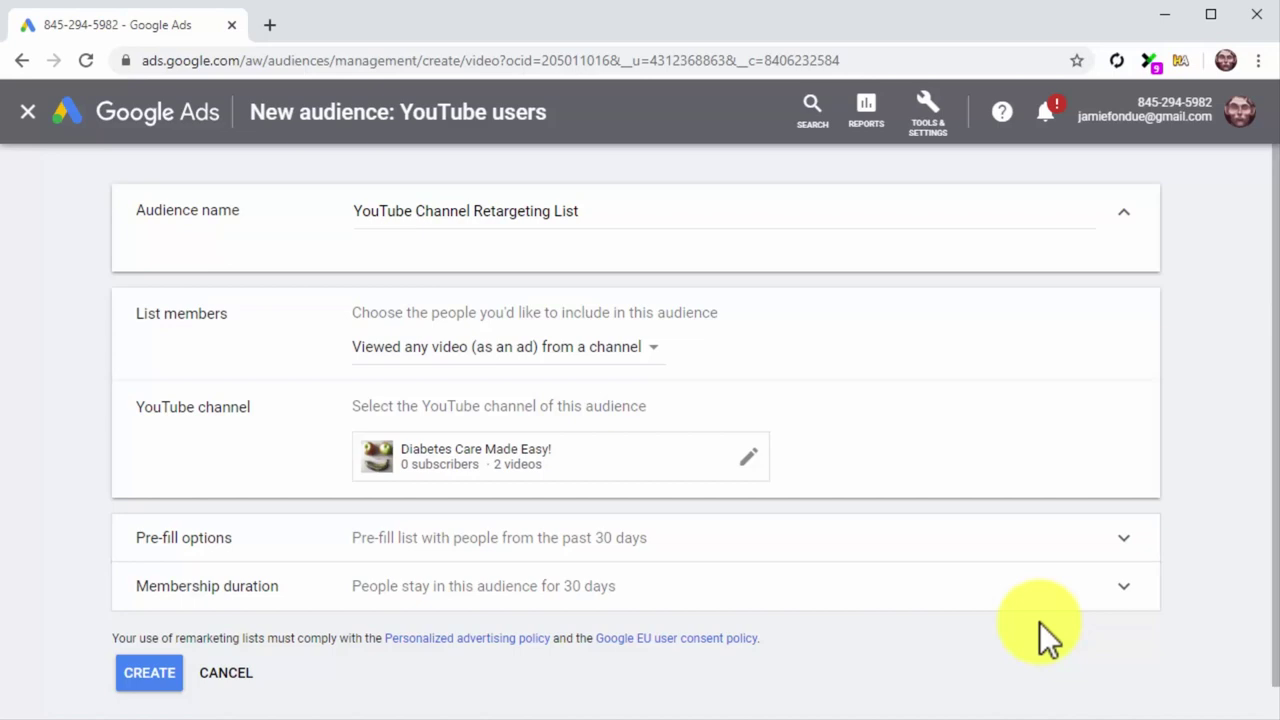
click(172, 680)
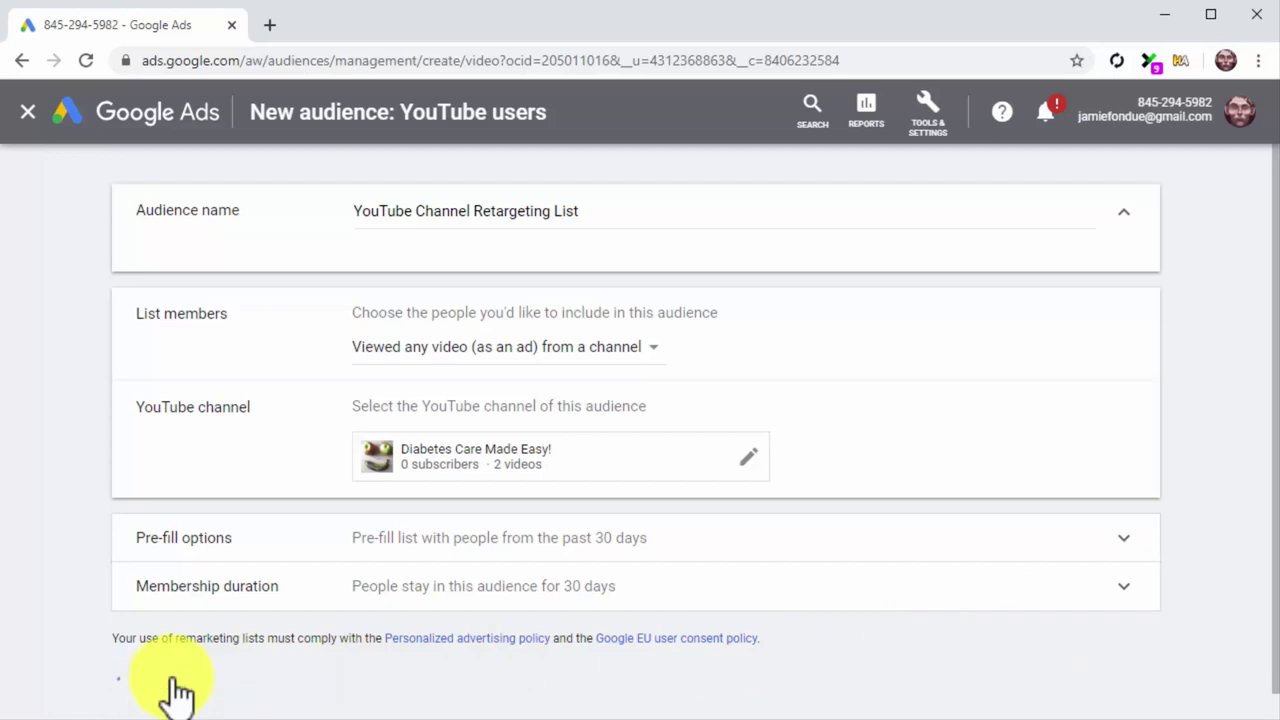